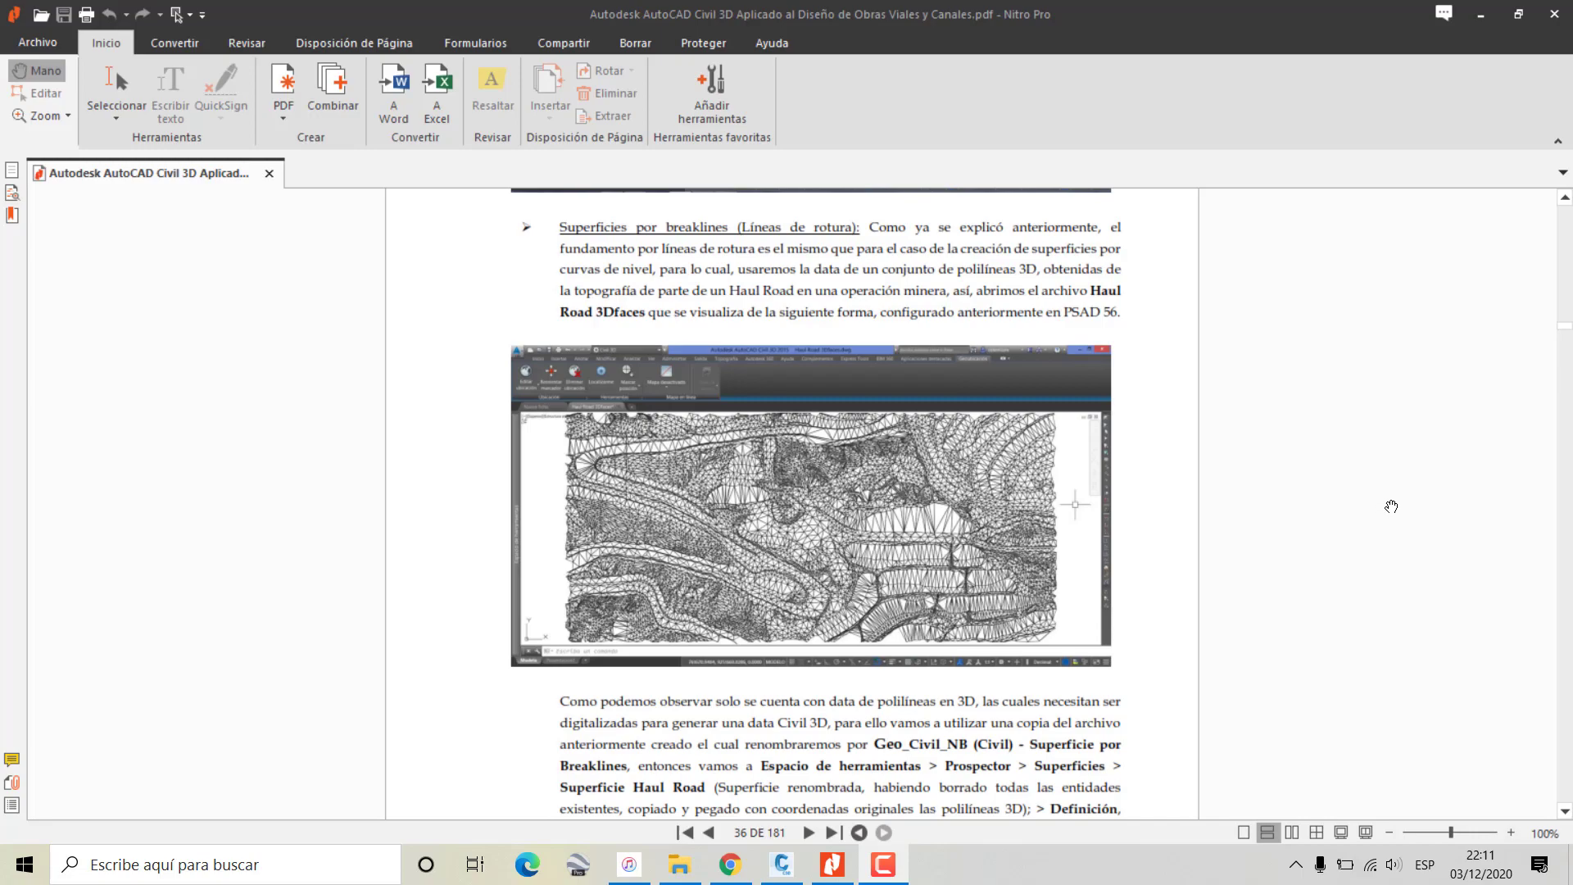
# Switch from the Nitro Pro PDF manual to the Civil 3D contour surface drawing
pyautogui.click(782, 864)
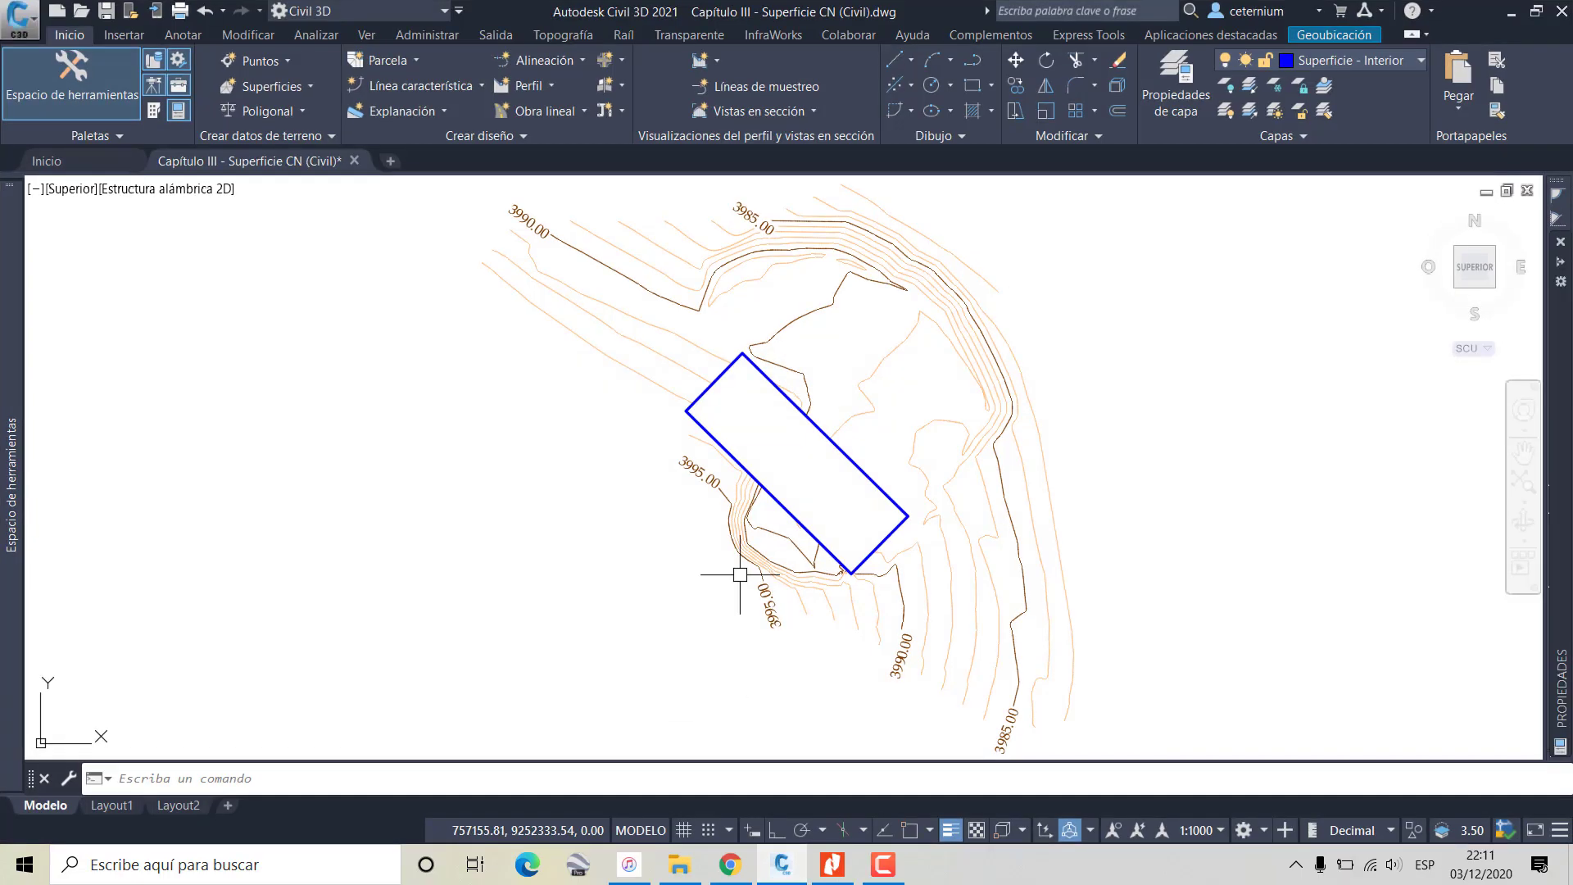
# Open the Capítulo III (Civil) drawing from the recent documents list
pyautogui.click(20, 18)
pyautogui.click(241, 179)
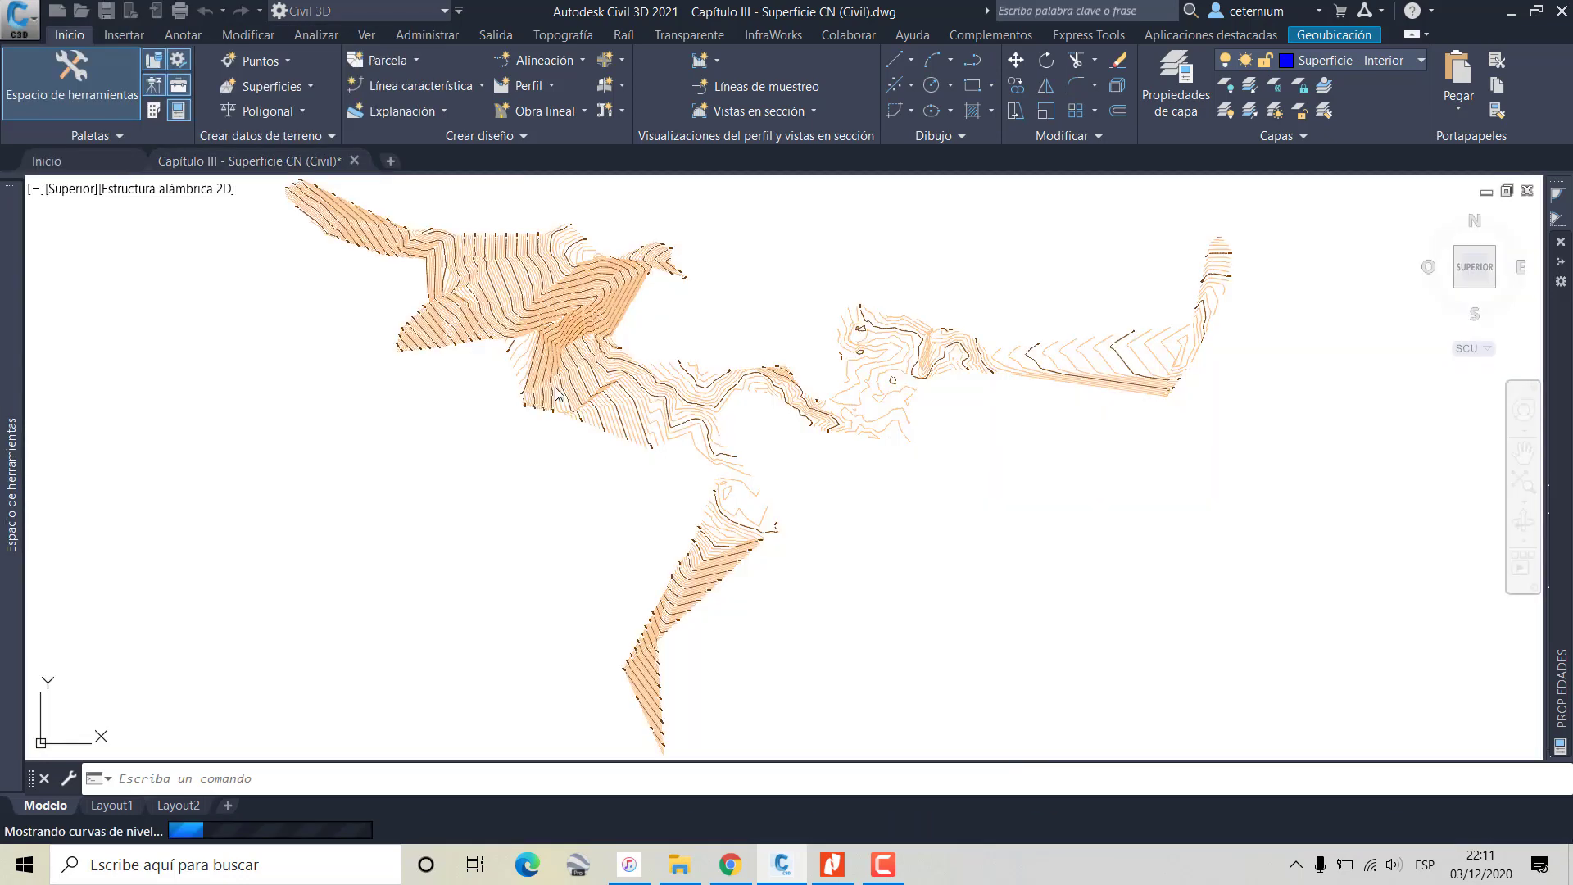
pyautogui.scroll(2, 489, 273)
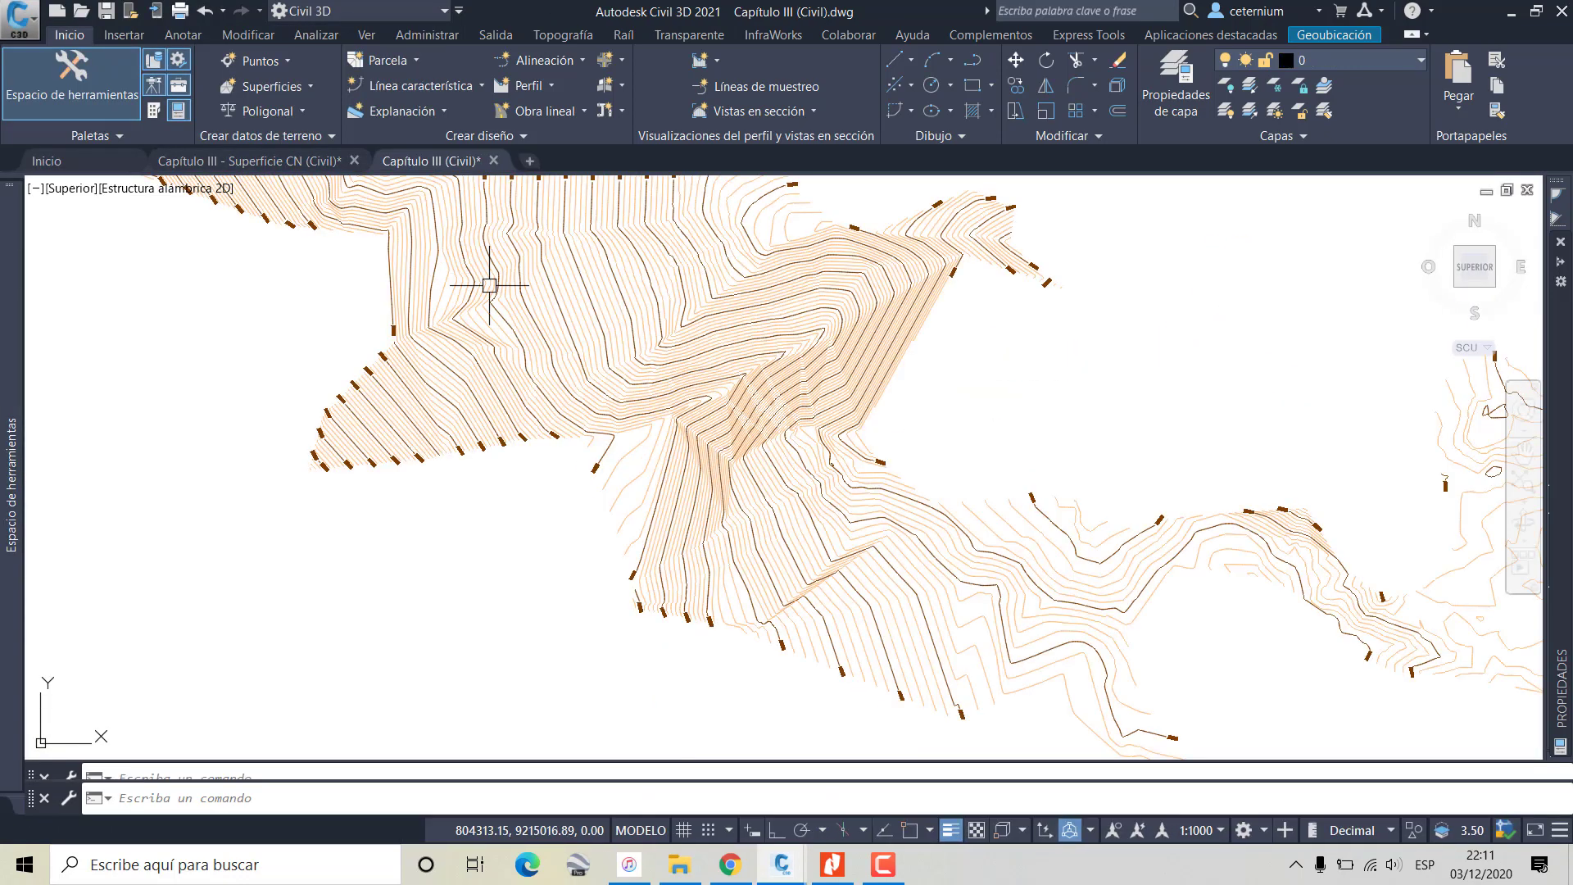
pyautogui.scroll(2, 491, 274)
# Edit the surface style to show Triángulos and hide contours, then inspect the TIN
pyautogui.click(554, 404)
pyautogui.rightClick(558, 408)
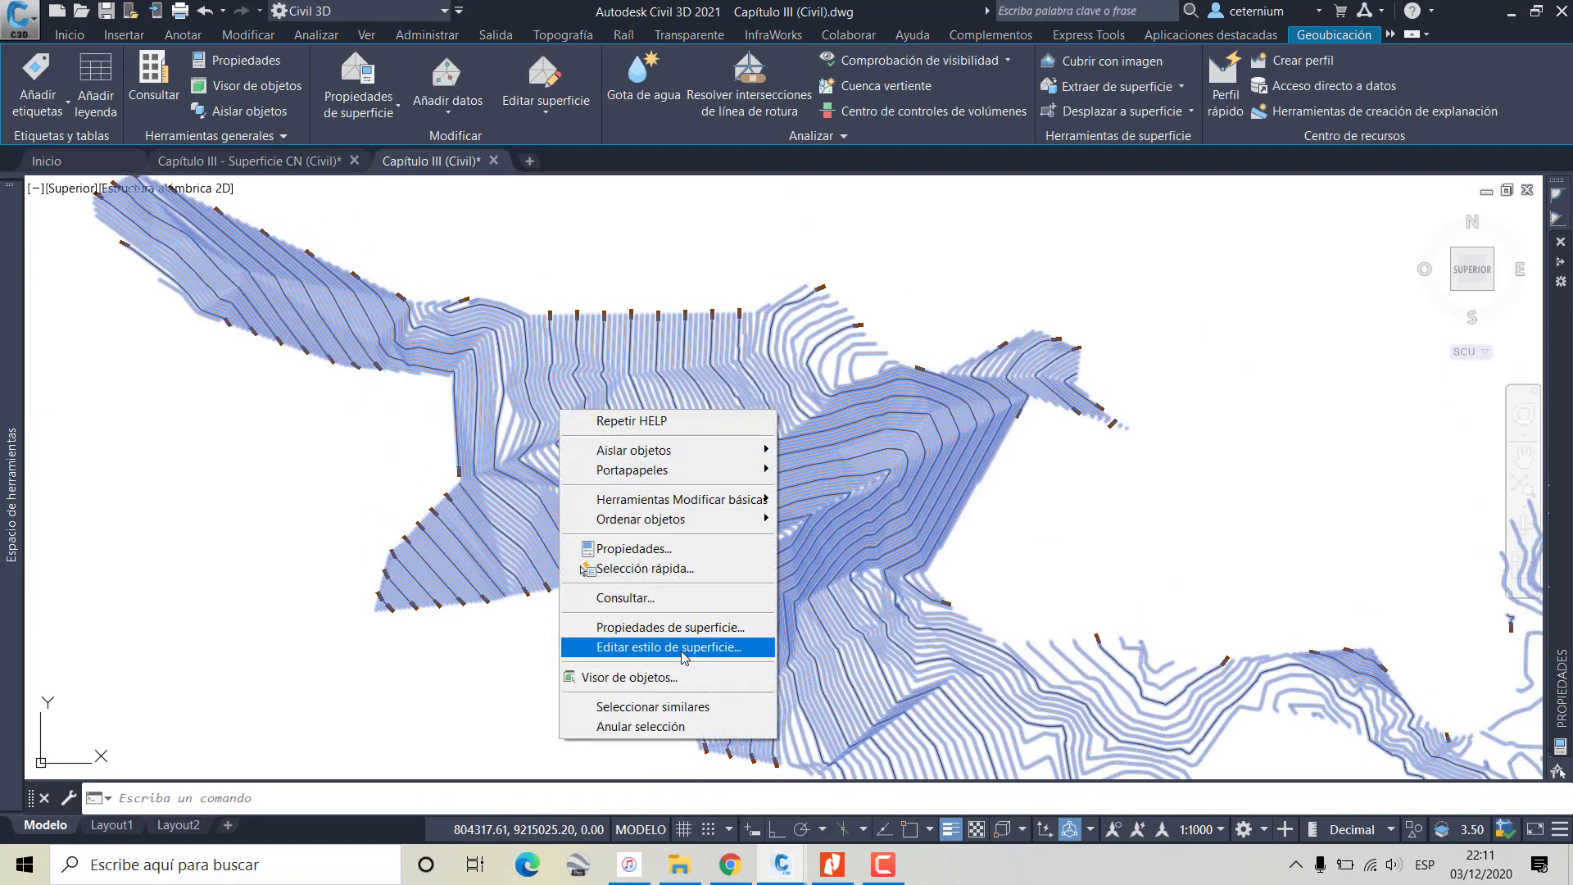
pyautogui.click(668, 647)
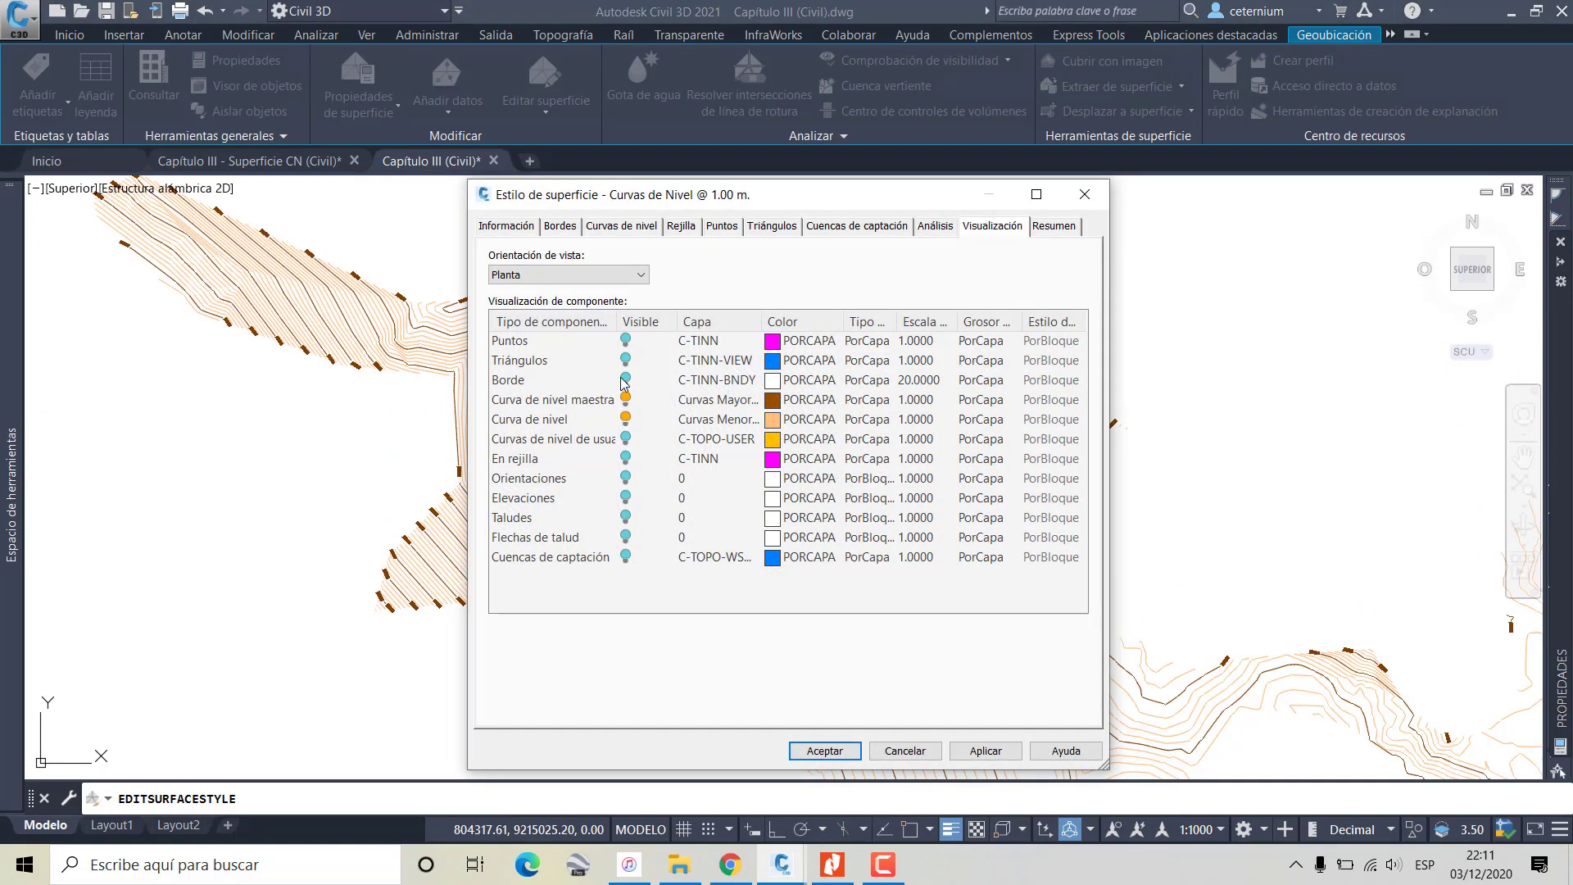
pyautogui.click(625, 360)
pyautogui.click(625, 400)
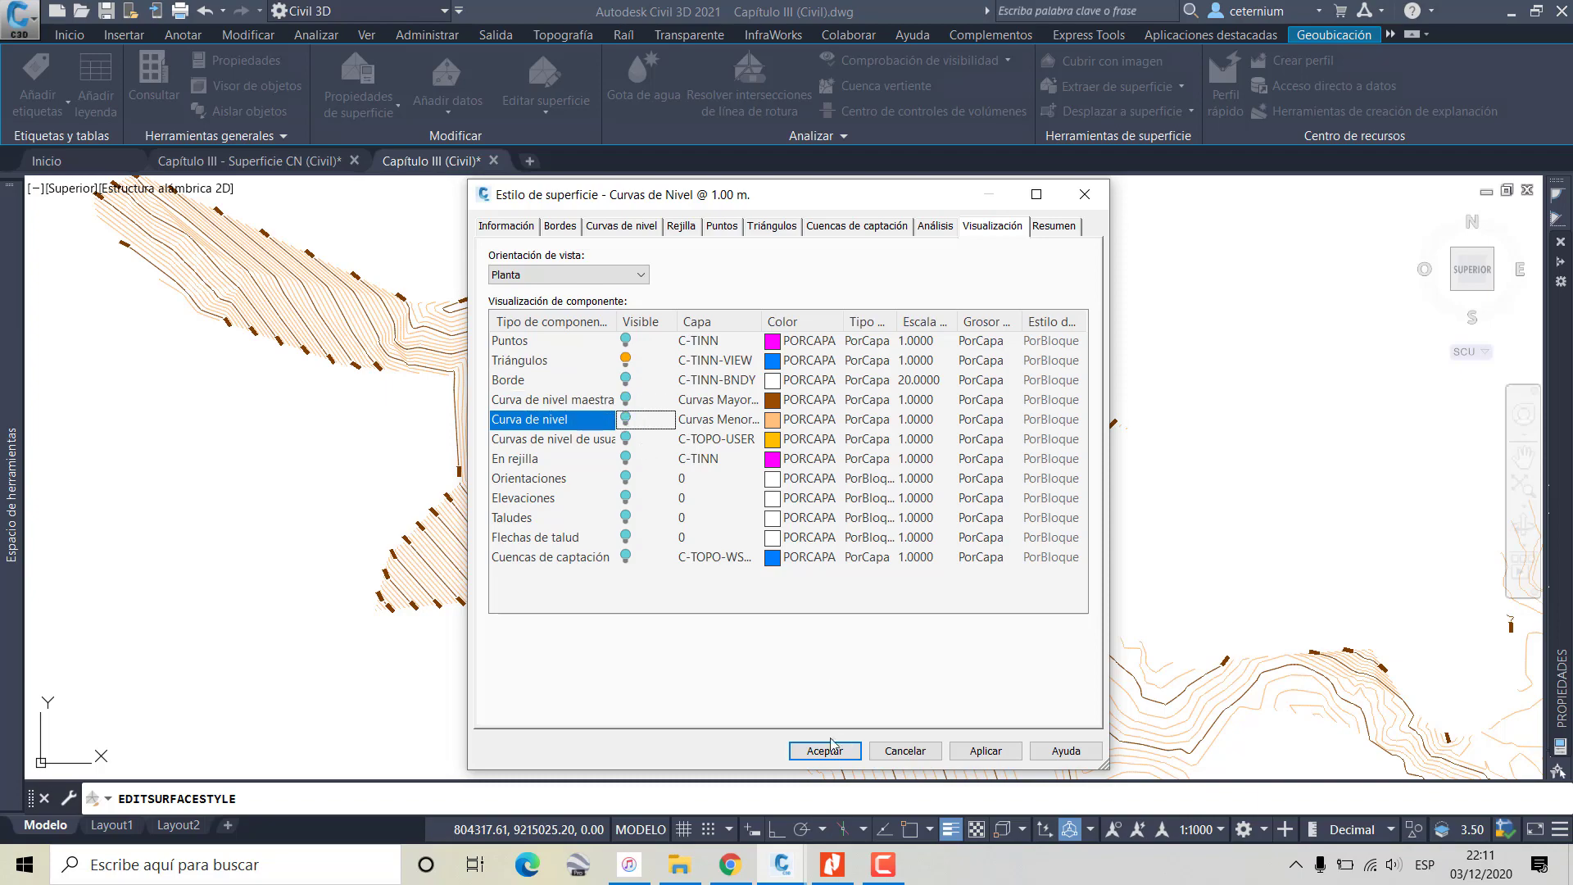
pyautogui.click(830, 759)
pyautogui.press('Escape')
pyautogui.scroll(-2, 701, 430)
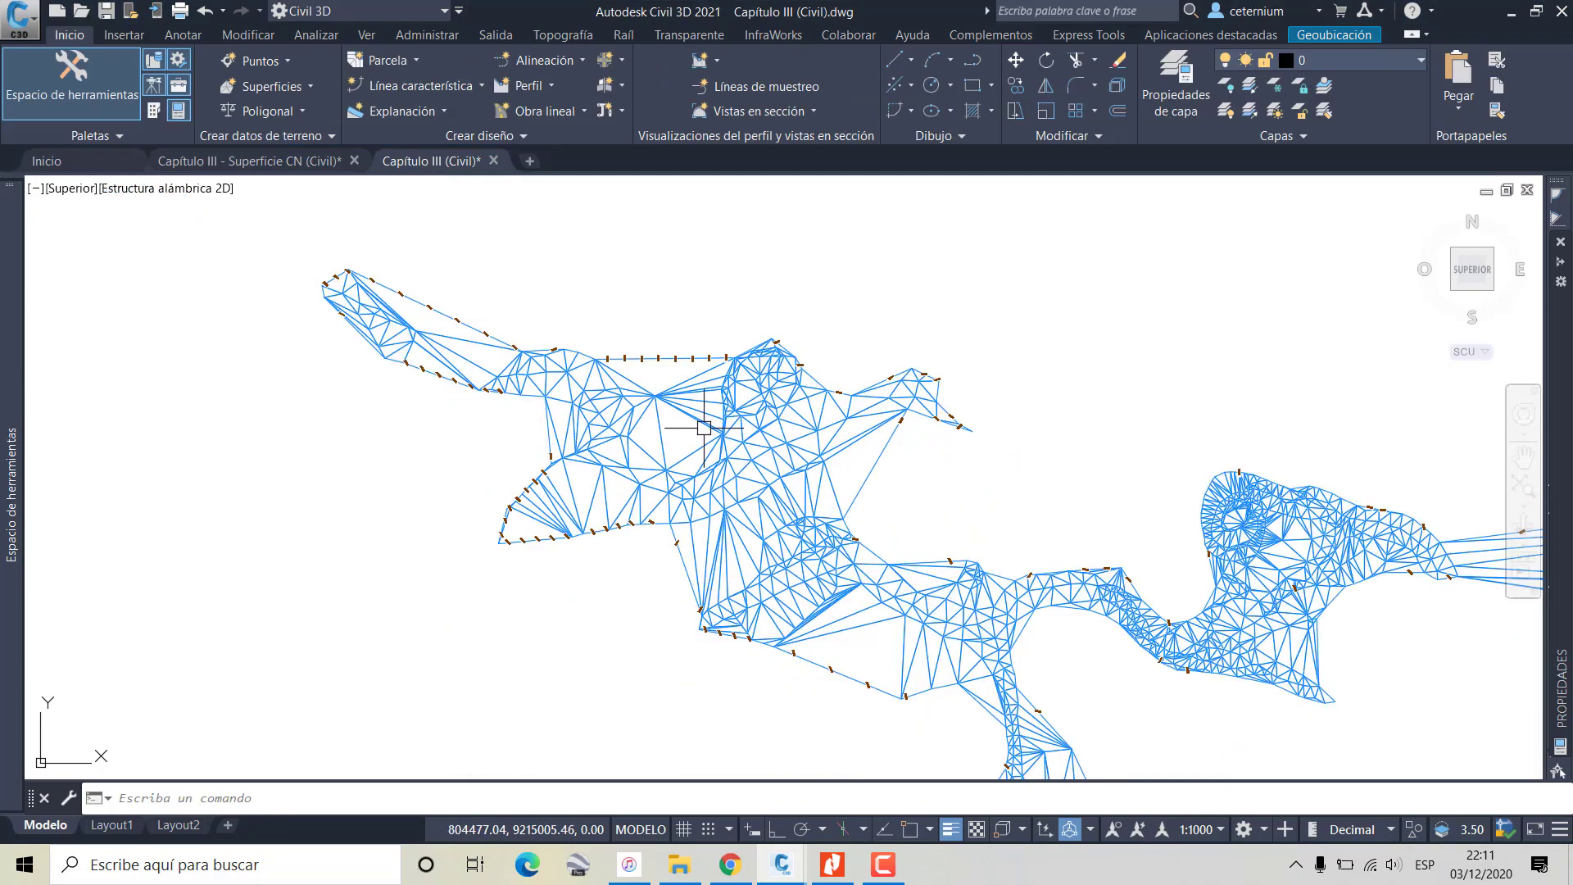
pyautogui.scroll(-2, 700, 430)
pyautogui.scroll(3, 701, 430)
pyautogui.scroll(1, 650, 414)
pyautogui.scroll(-1, 642, 411)
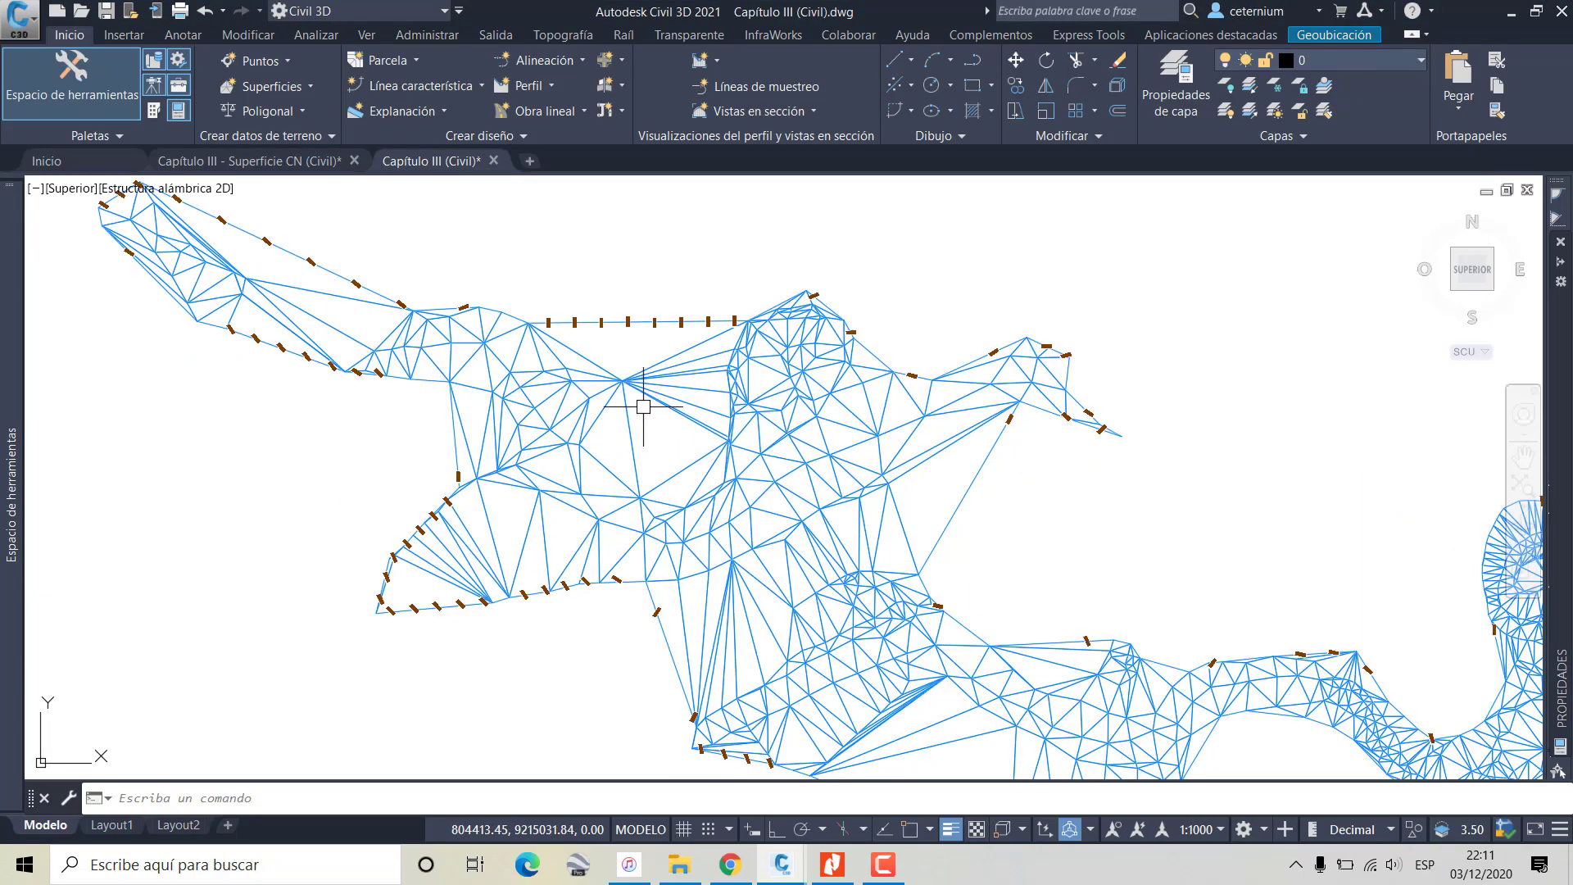
pyautogui.scroll(-1, 509, 368)
pyautogui.scroll(2, 492, 352)
pyautogui.scroll(1, 438, 315)
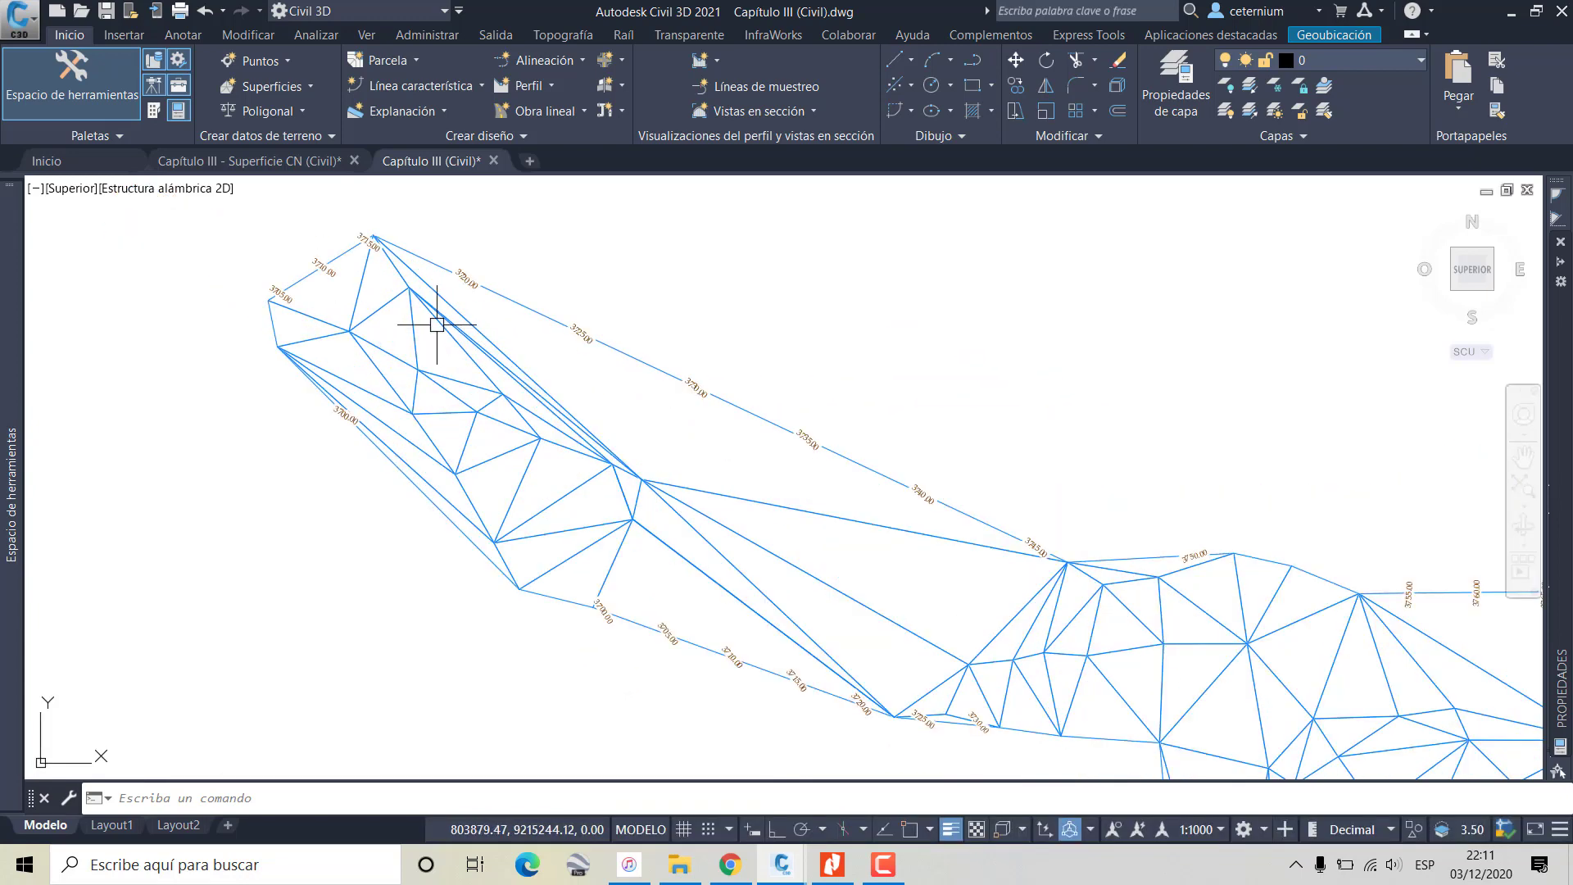
pyautogui.scroll(-2, 573, 361)
pyautogui.scroll(2, 836, 481)
pyautogui.scroll(-2, 821, 478)
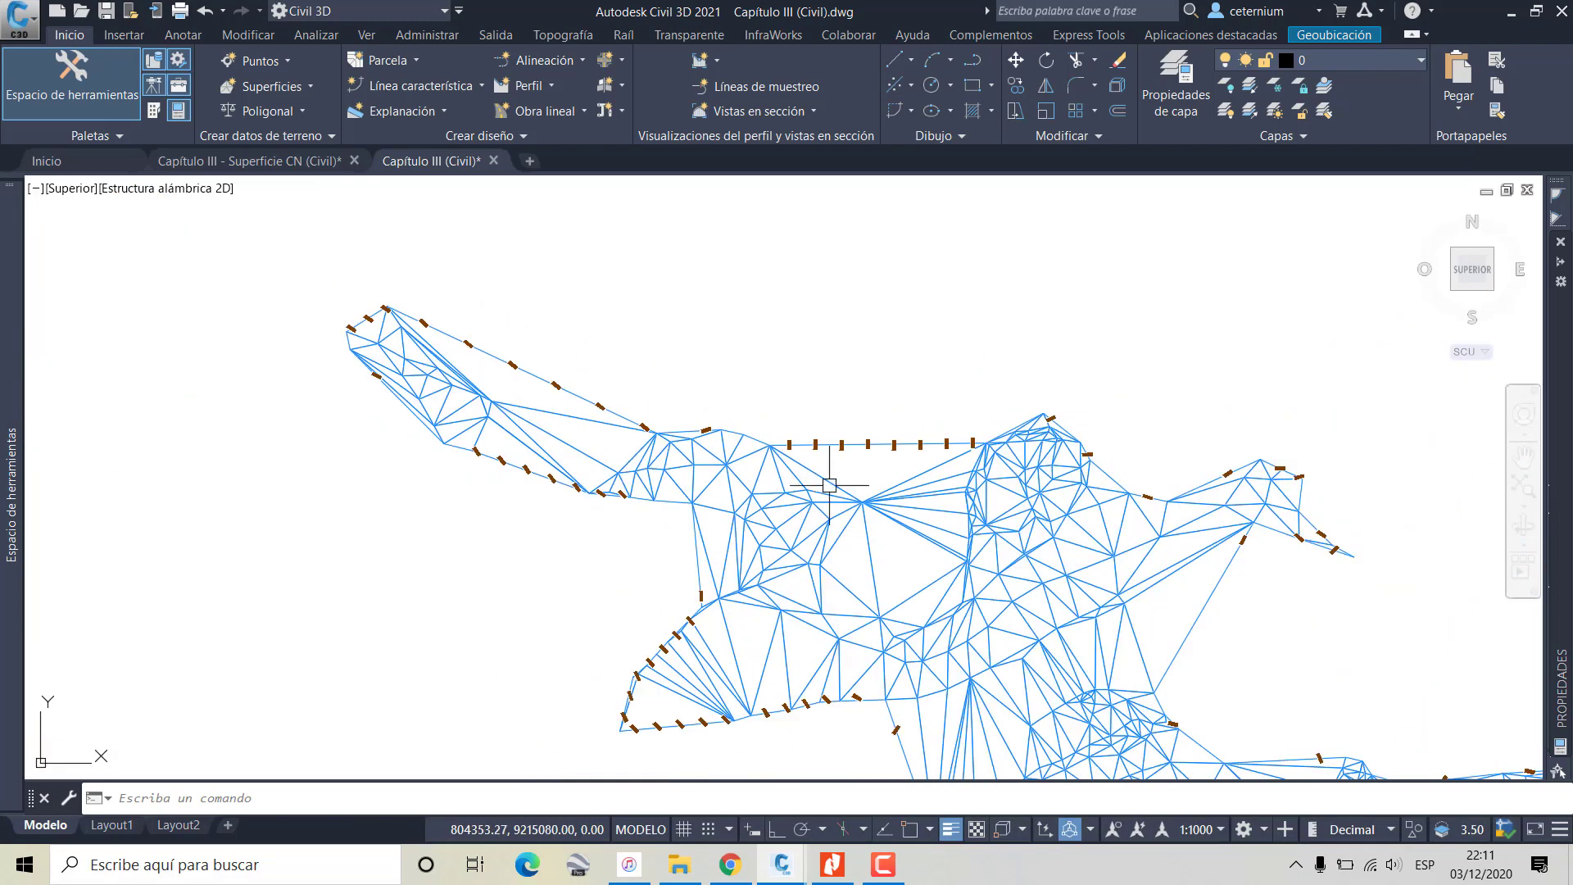
pyautogui.rightClick(809, 360)
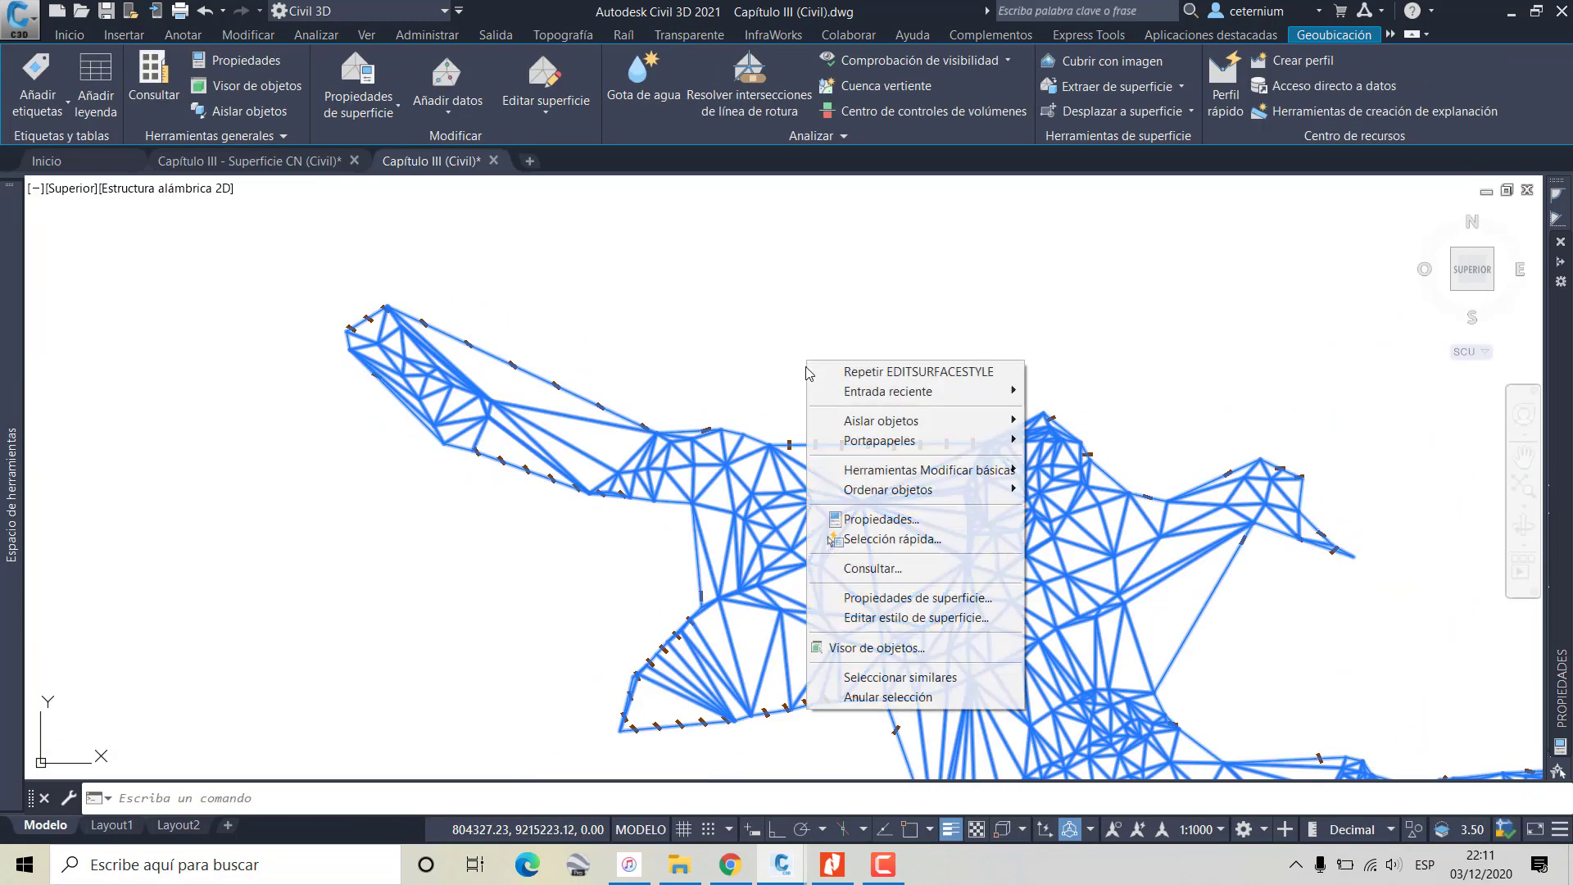
pyautogui.click(876, 649)
pyautogui.moveTo(831, 529)
pyautogui.mouseDown()
pyautogui.moveTo(718, 456)
pyautogui.moveTo(740, 340)
pyautogui.moveTo(601, 375)
pyautogui.moveTo(710, 489)
pyautogui.moveTo(101, 111)
pyautogui.mouseUp()
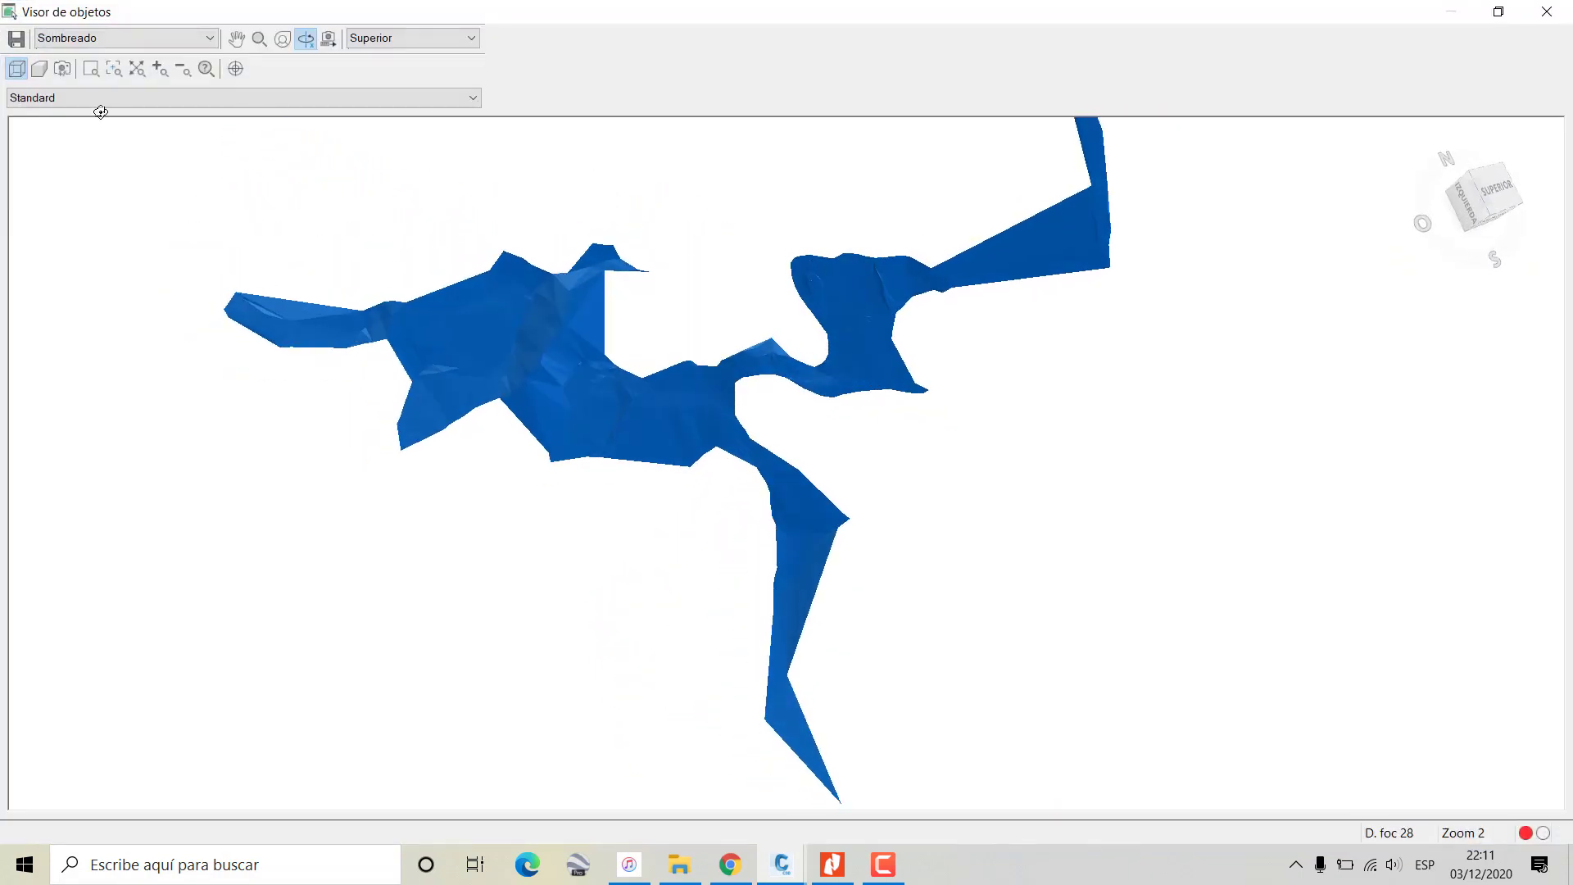
pyautogui.click(104, 41)
pyautogui.click(90, 37)
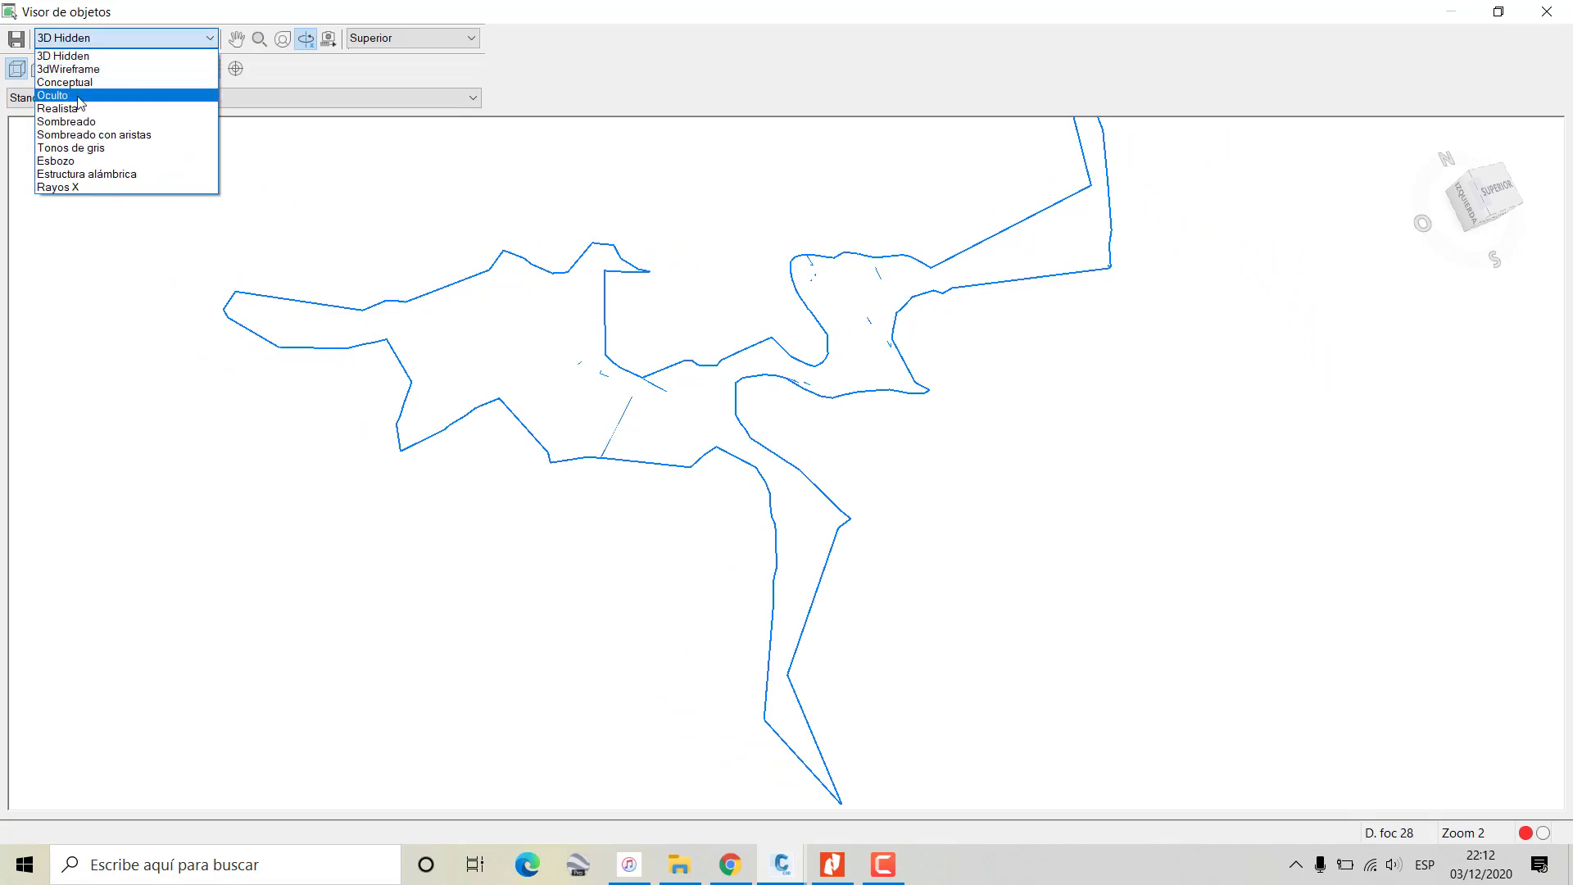
pyautogui.click(57, 186)
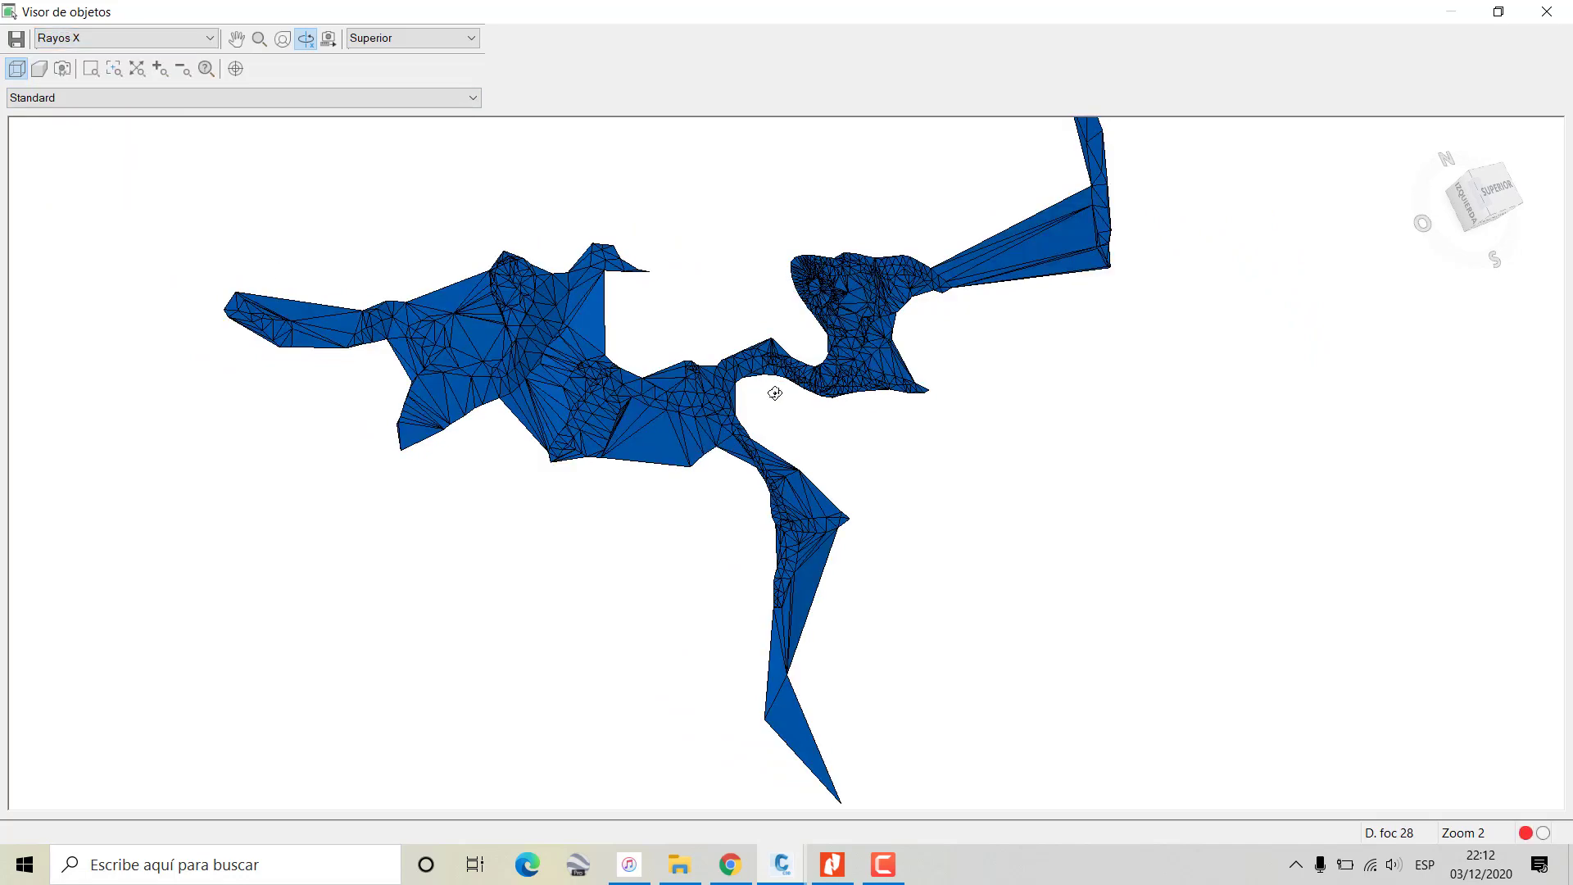
pyautogui.scroll(3, 561, 344)
pyautogui.scroll(2, 622, 404)
pyautogui.scroll(2, 825, 439)
pyautogui.scroll(2, 864, 551)
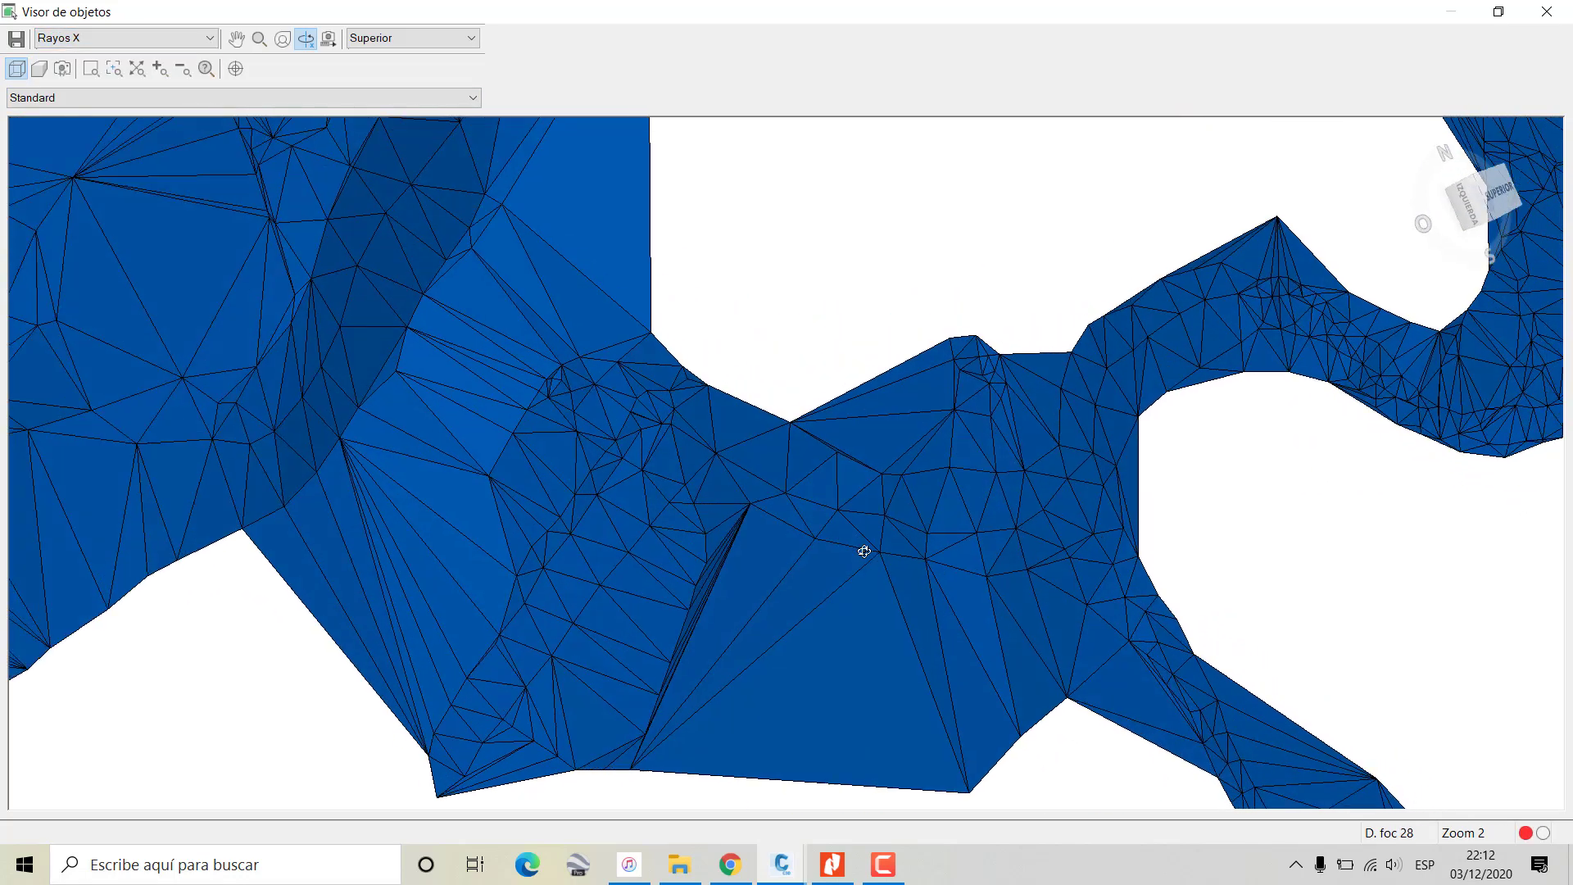
pyautogui.moveTo(864, 552)
pyautogui.mouseDown()
pyautogui.moveTo(909, 568)
pyautogui.moveTo(551, 495)
pyautogui.moveTo(709, 502)
pyautogui.moveTo(557, 496)
pyautogui.moveTo(797, 575)
pyautogui.moveTo(681, 336)
pyautogui.moveTo(711, 264)
pyautogui.moveTo(692, 302)
pyautogui.moveTo(709, 349)
pyautogui.mouseUp()
# Close the 3D viewer and return to the plan view of the surface
pyautogui.click(1567, 12)
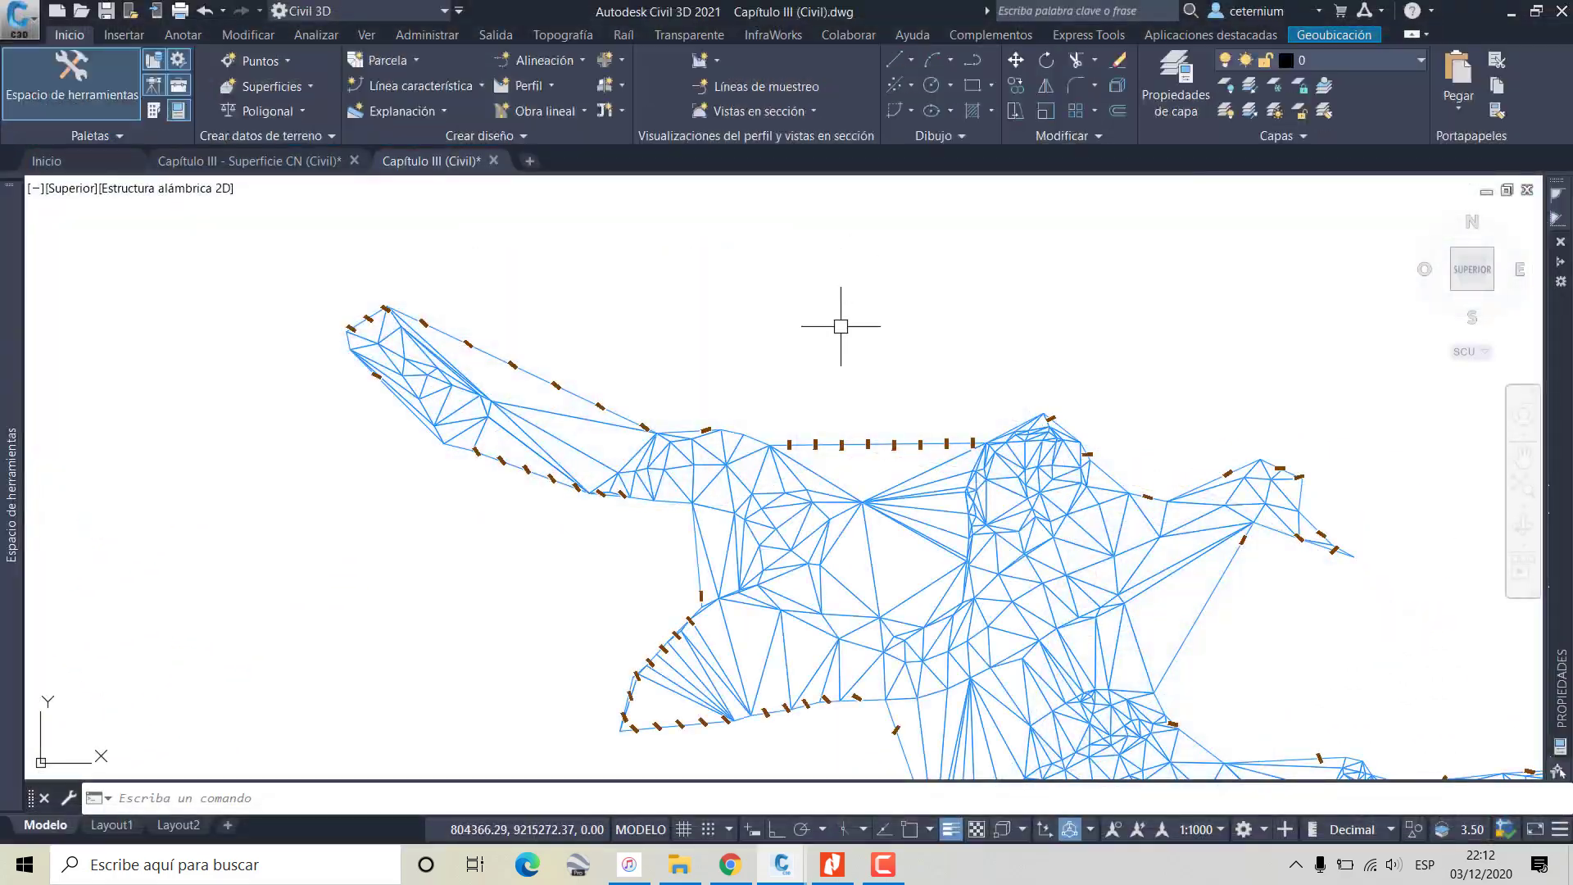
pyautogui.scroll(2, 857, 502)
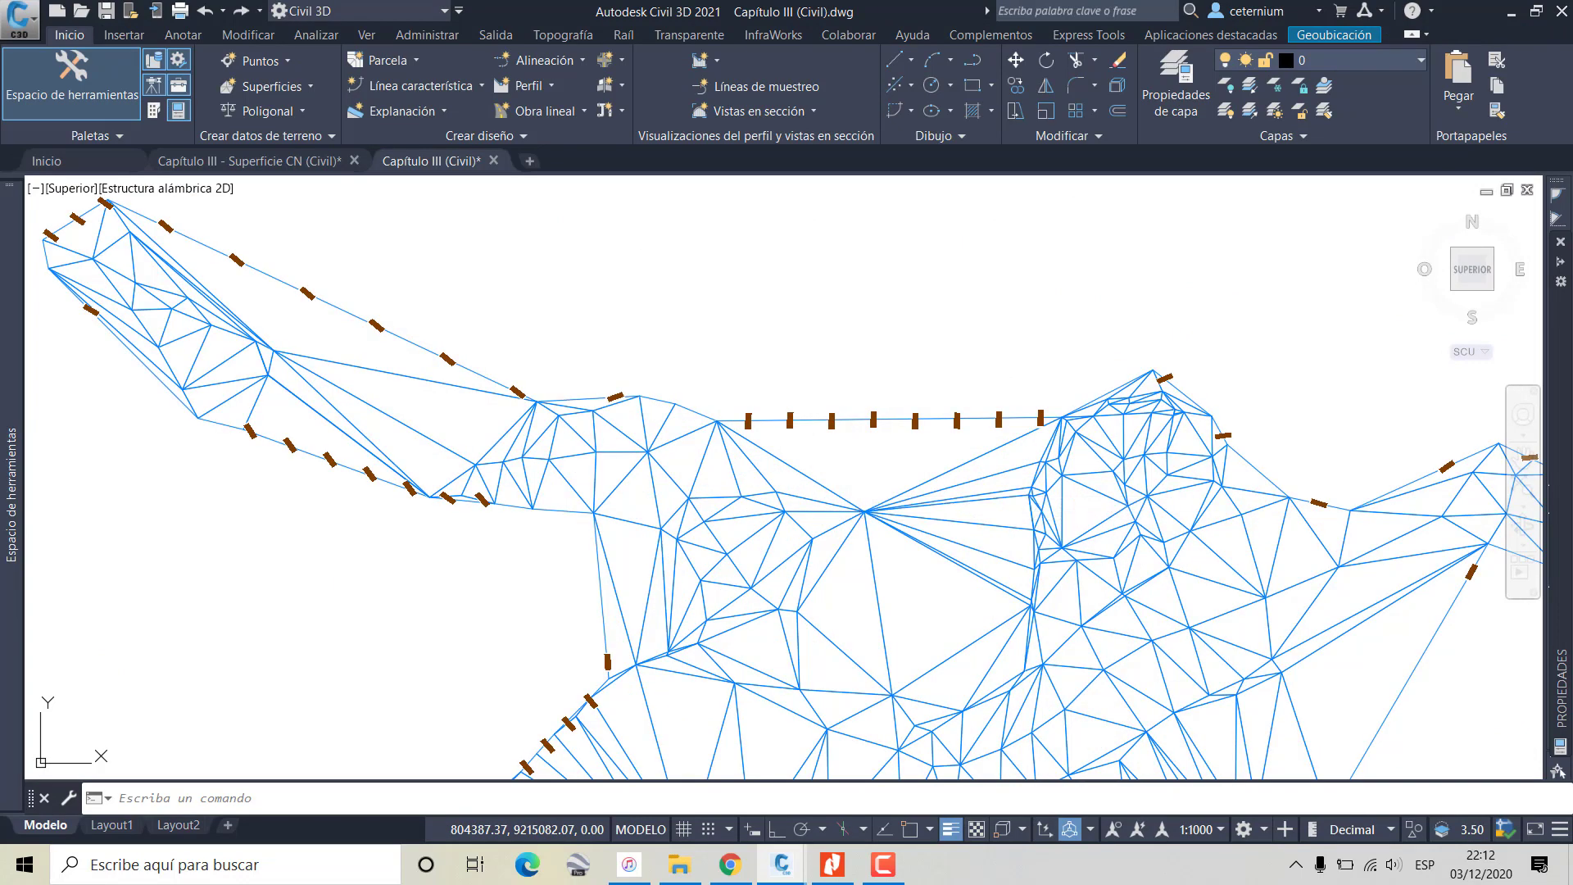
pyautogui.scroll(-2, 859, 482)
pyautogui.scroll(1, 859, 482)
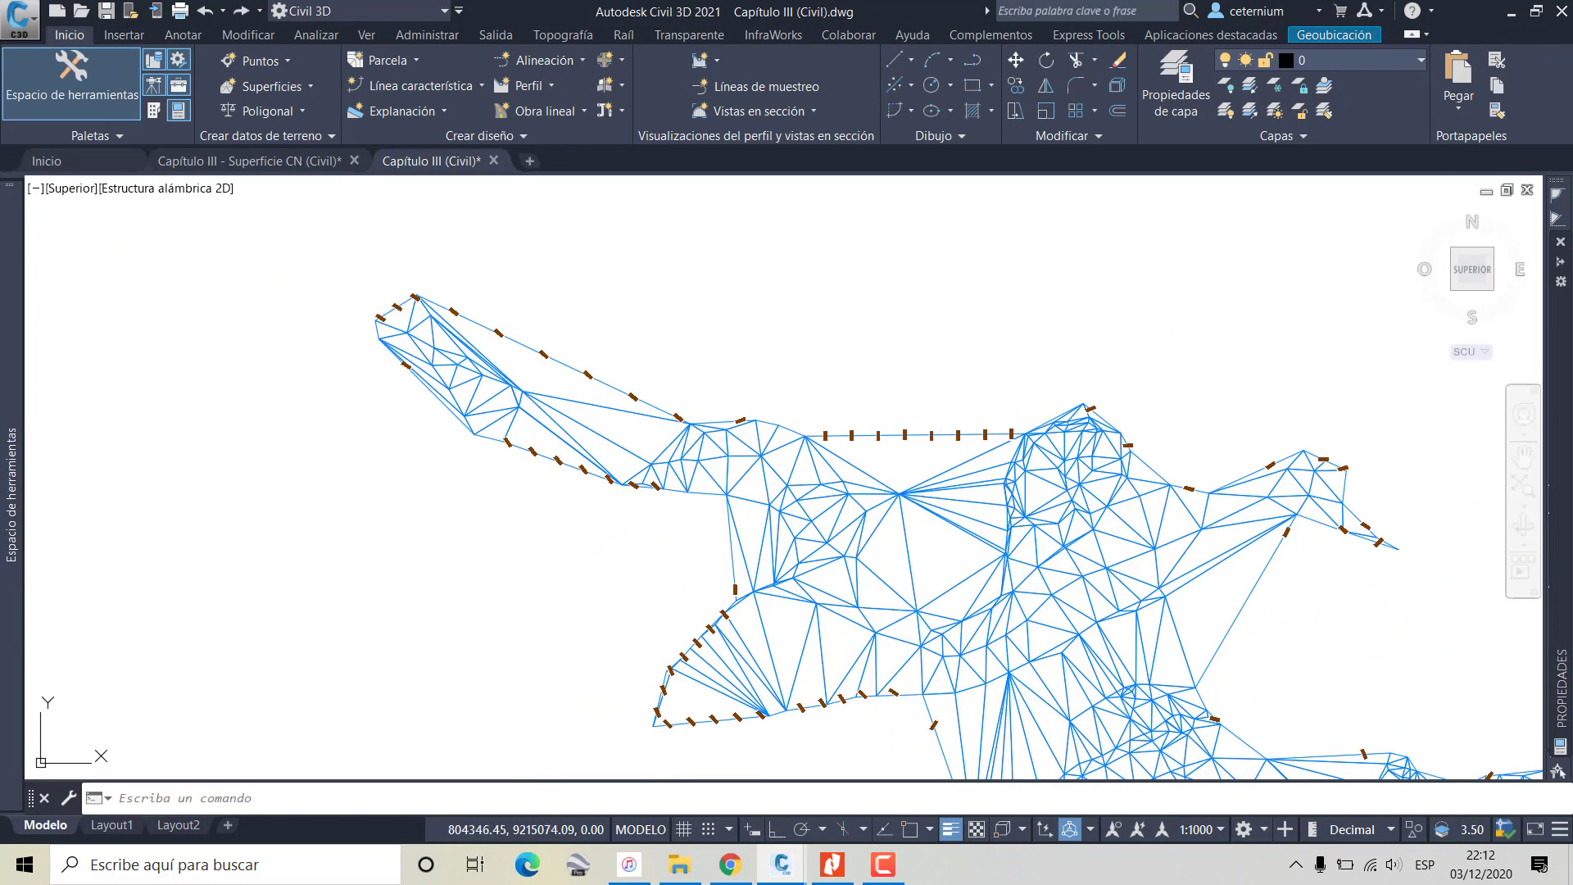
pyautogui.scroll(2, 859, 482)
pyautogui.write('H')
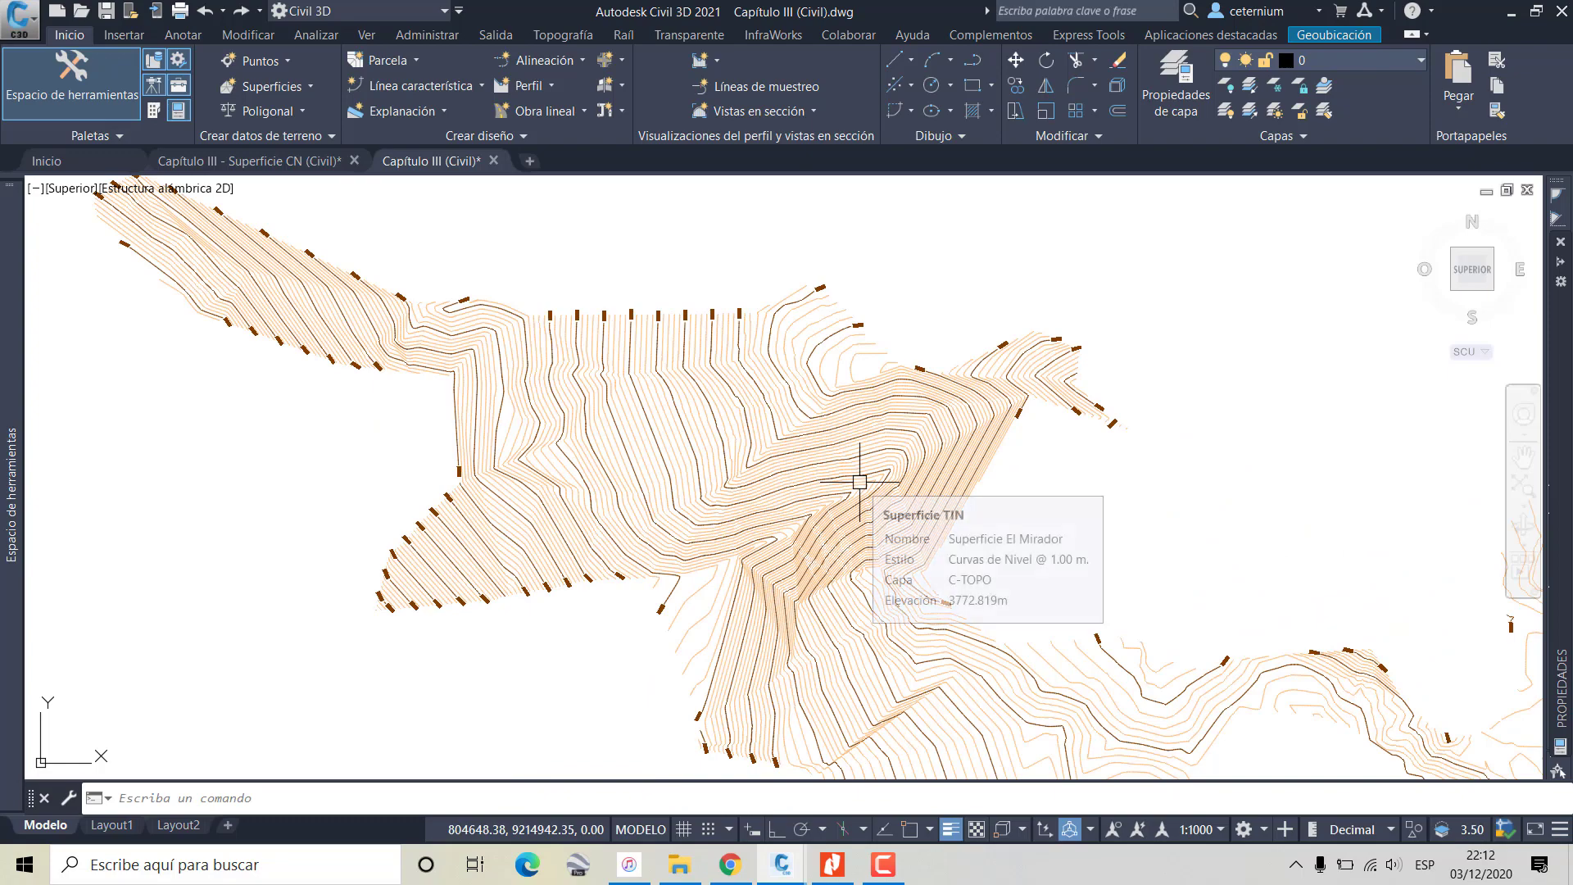
# Undo back to the surface's contour-line display and pan to show the branches
pyautogui.hotkey('ctrl', 'z')
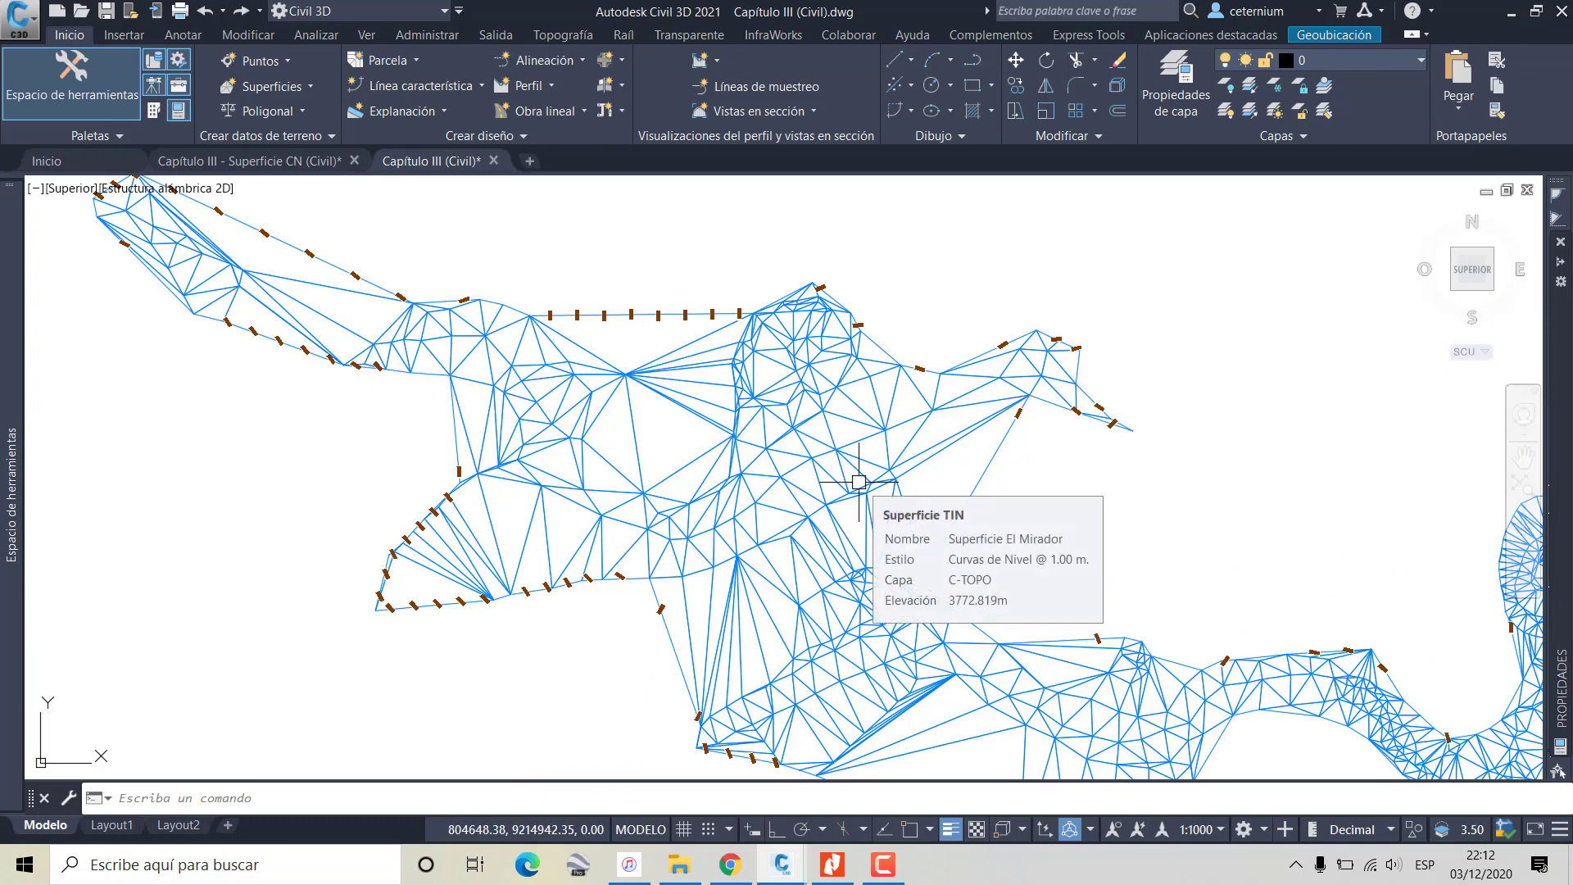
pyautogui.scroll(3, 647, 381)
pyautogui.scroll(2, 706, 407)
pyautogui.scroll(-5, 701, 409)
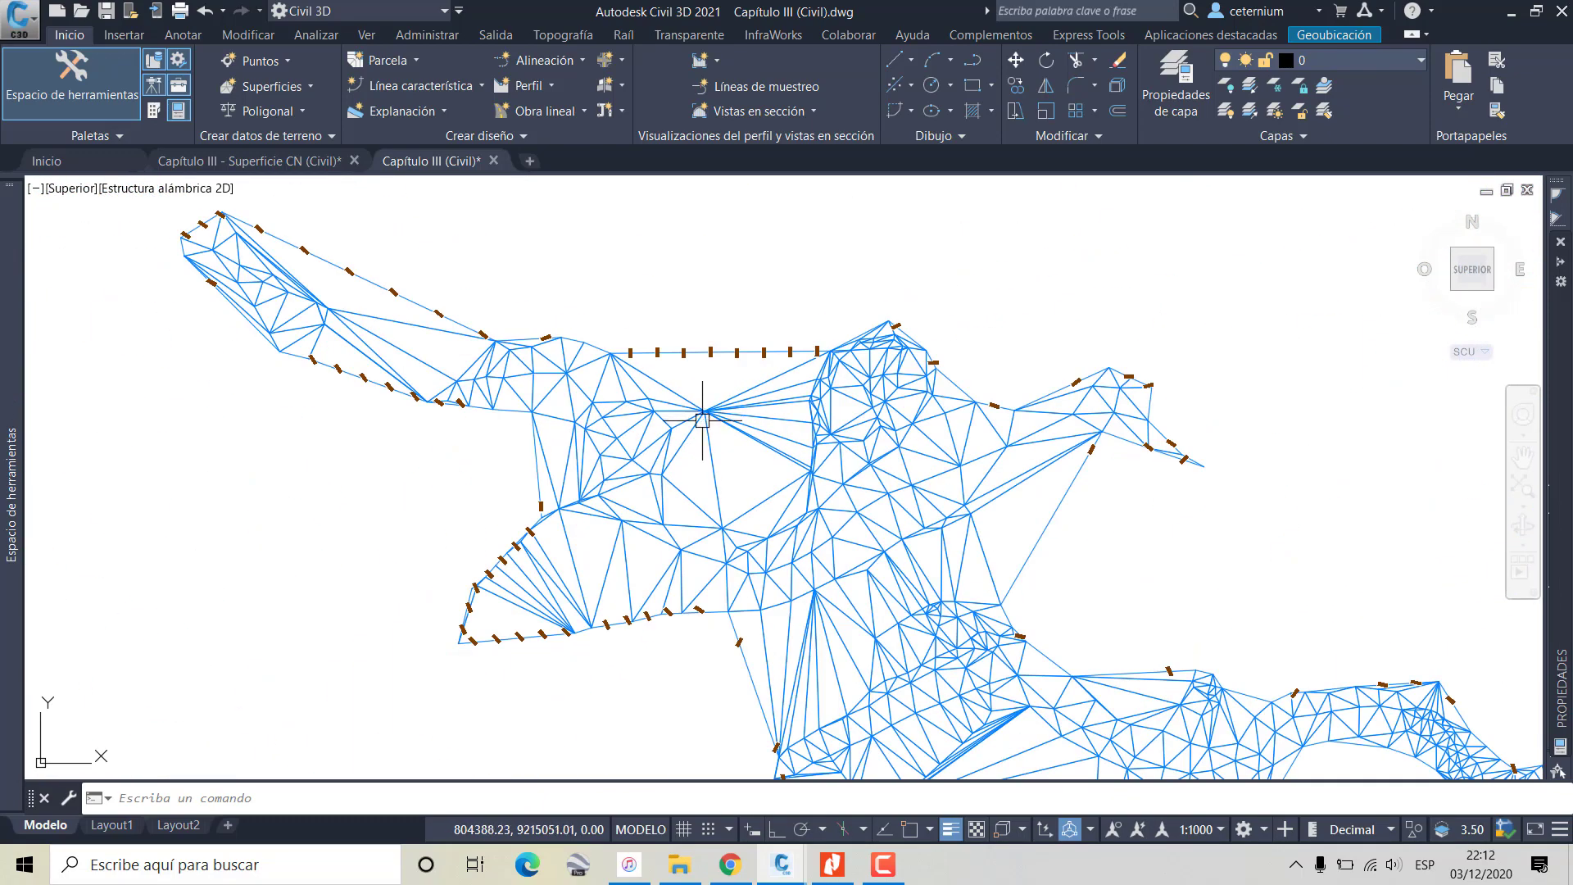
pyautogui.scroll(2, 698, 406)
pyautogui.scroll(-3, 697, 403)
pyautogui.scroll(-2, 761, 363)
pyautogui.scroll(-2, 761, 362)
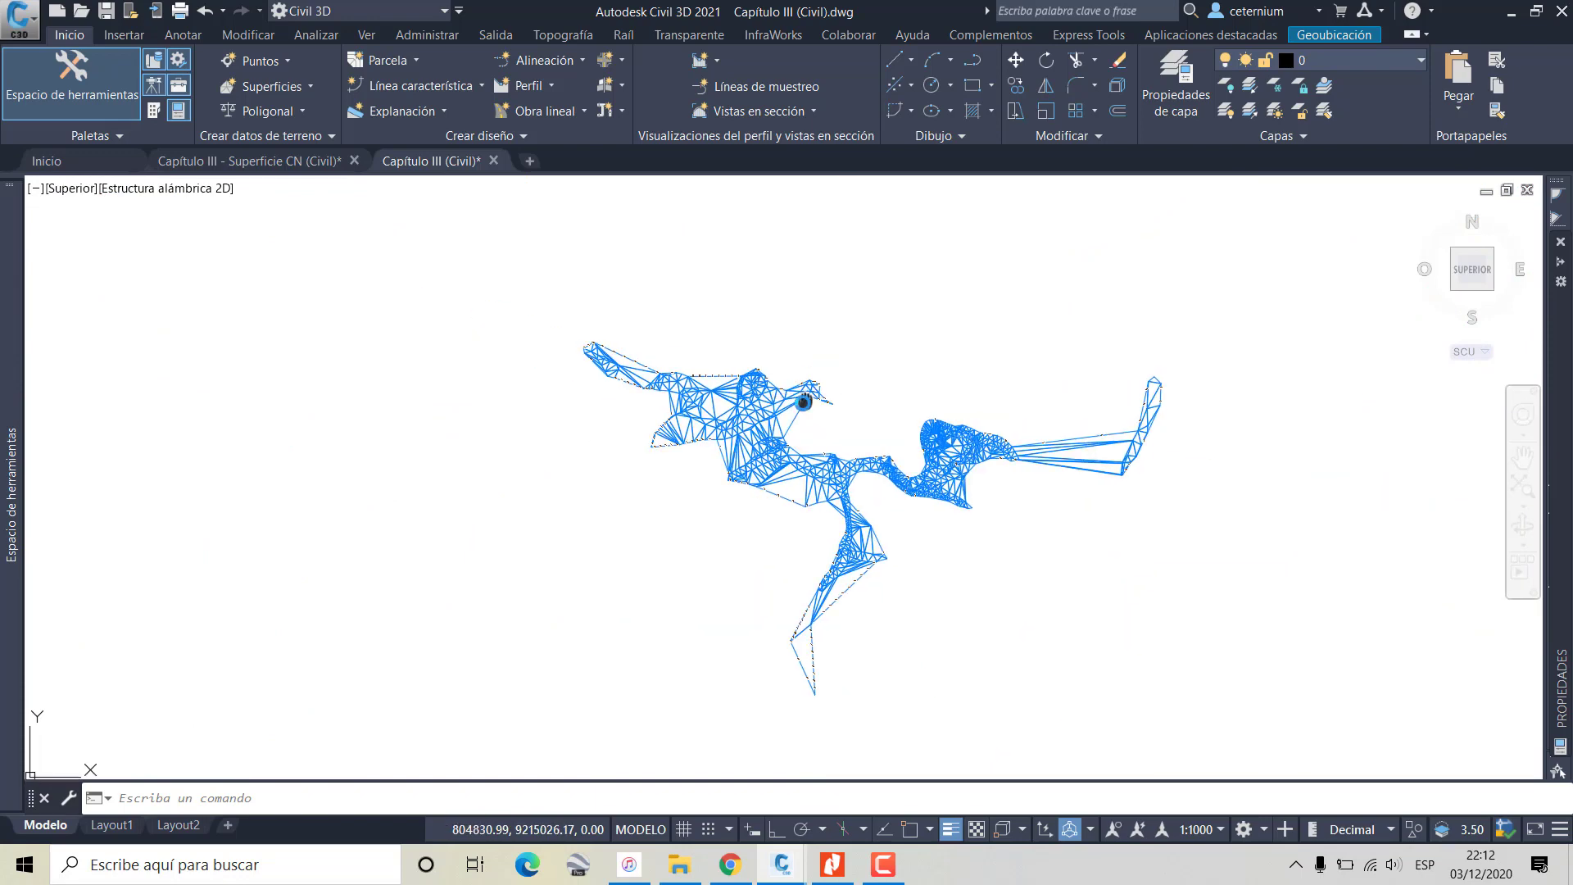
pyautogui.hotkey('ctrl', 'z')
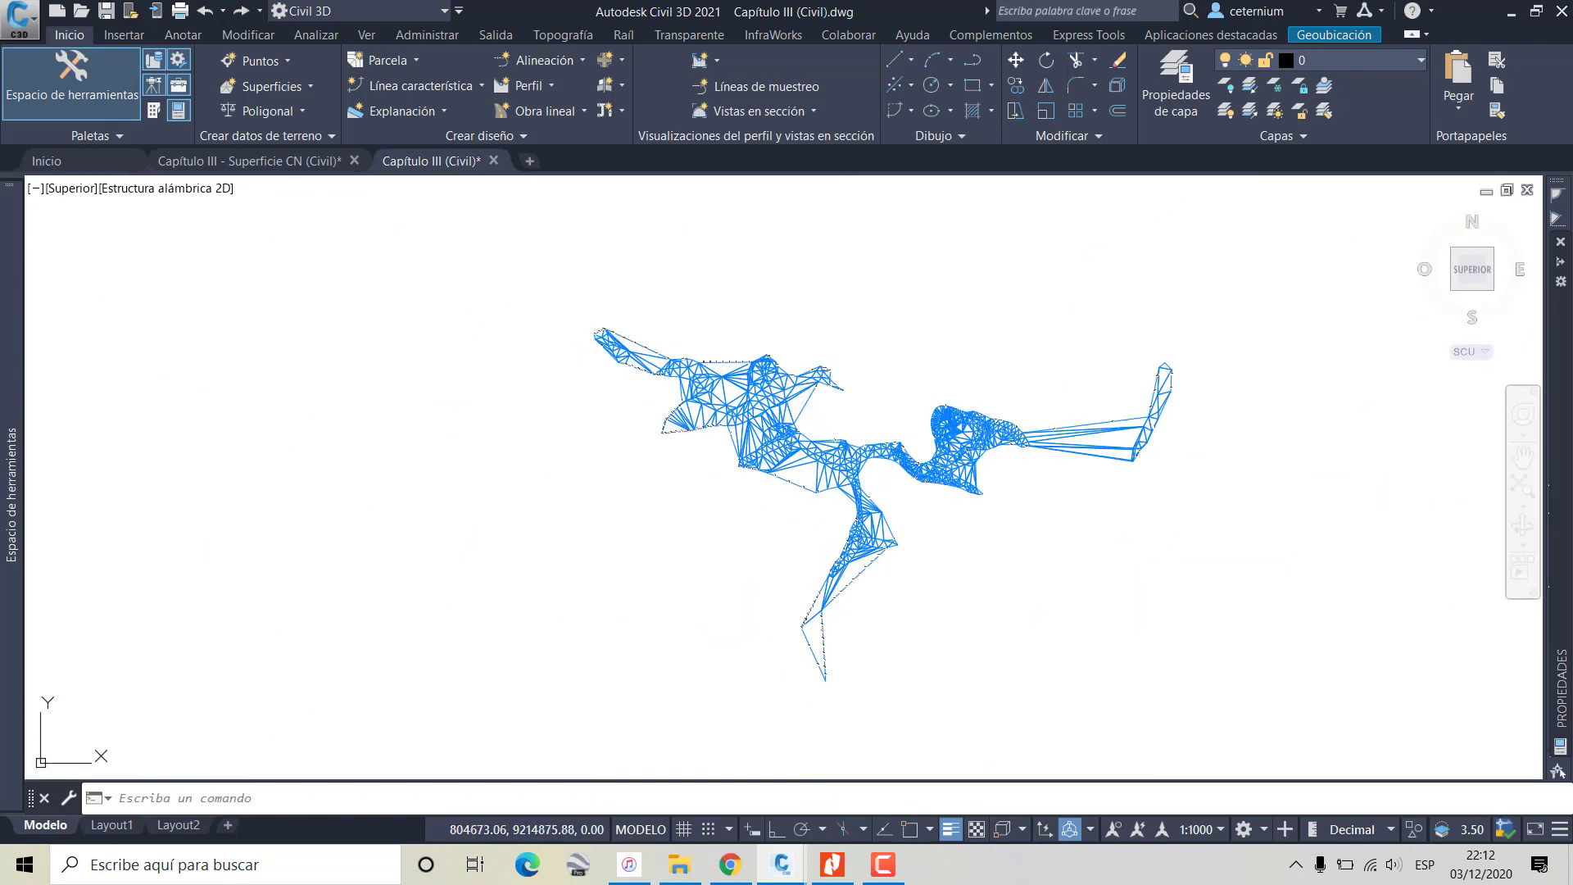
pyautogui.hotkey('ctrl', 'z')
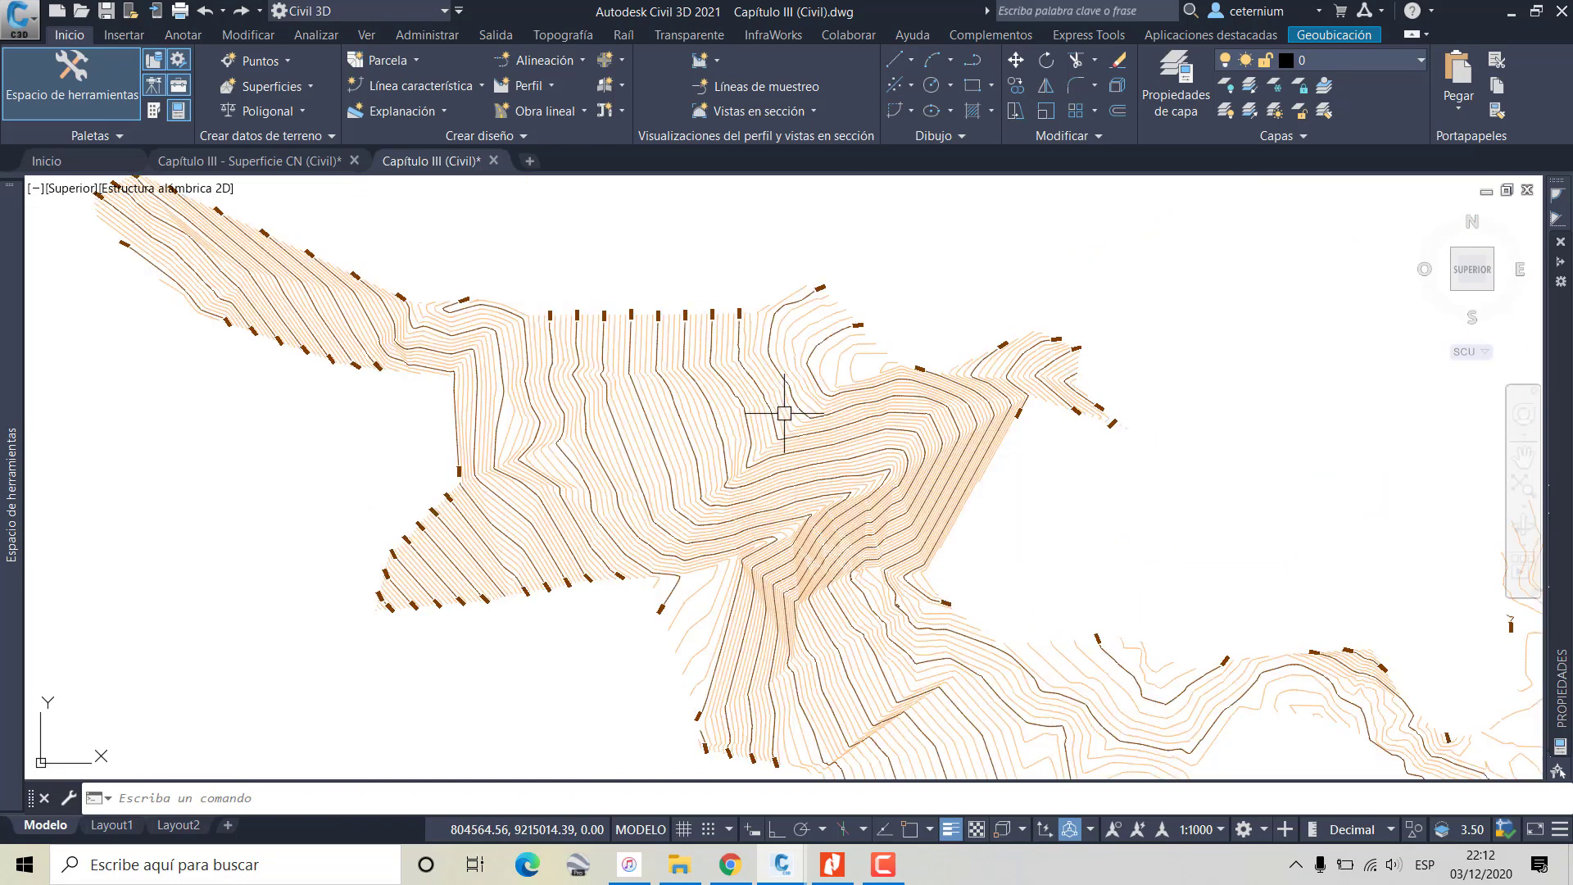
pyautogui.scroll(-2, 788, 422)
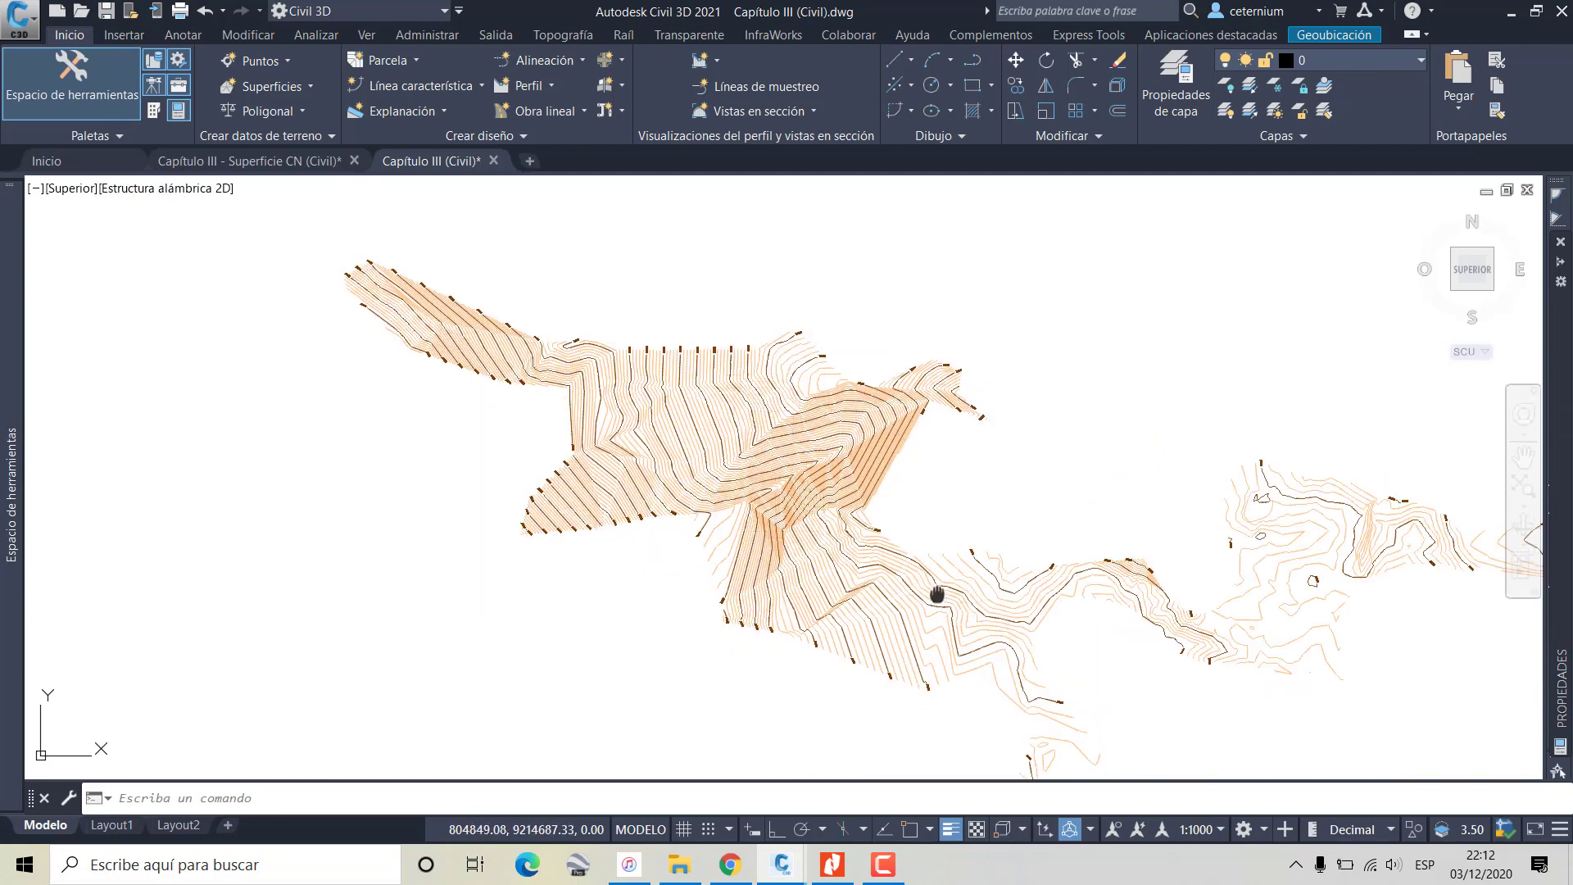
pyautogui.moveTo(938, 597); pyautogui.dragTo(896, 428, button='middle')
pyautogui.scroll(-2, 840, 392)
# Draw a six-corner polyline beside and around the lower contoured area
pyautogui.click(972, 60)
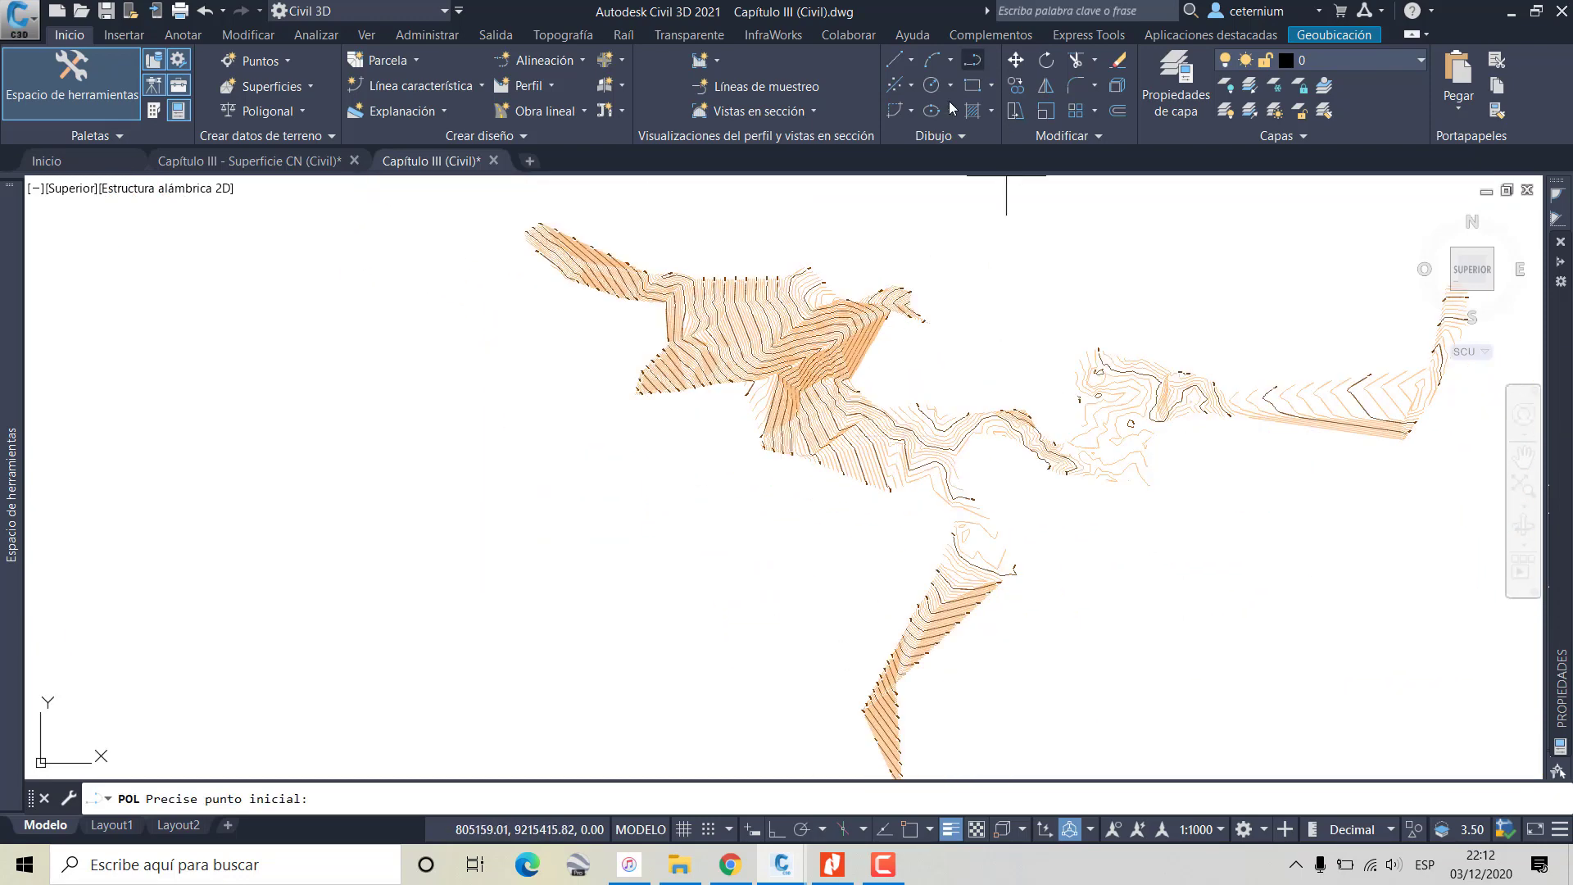
pyautogui.scroll(2, 694, 403)
pyautogui.click(601, 391)
pyautogui.click(834, 355)
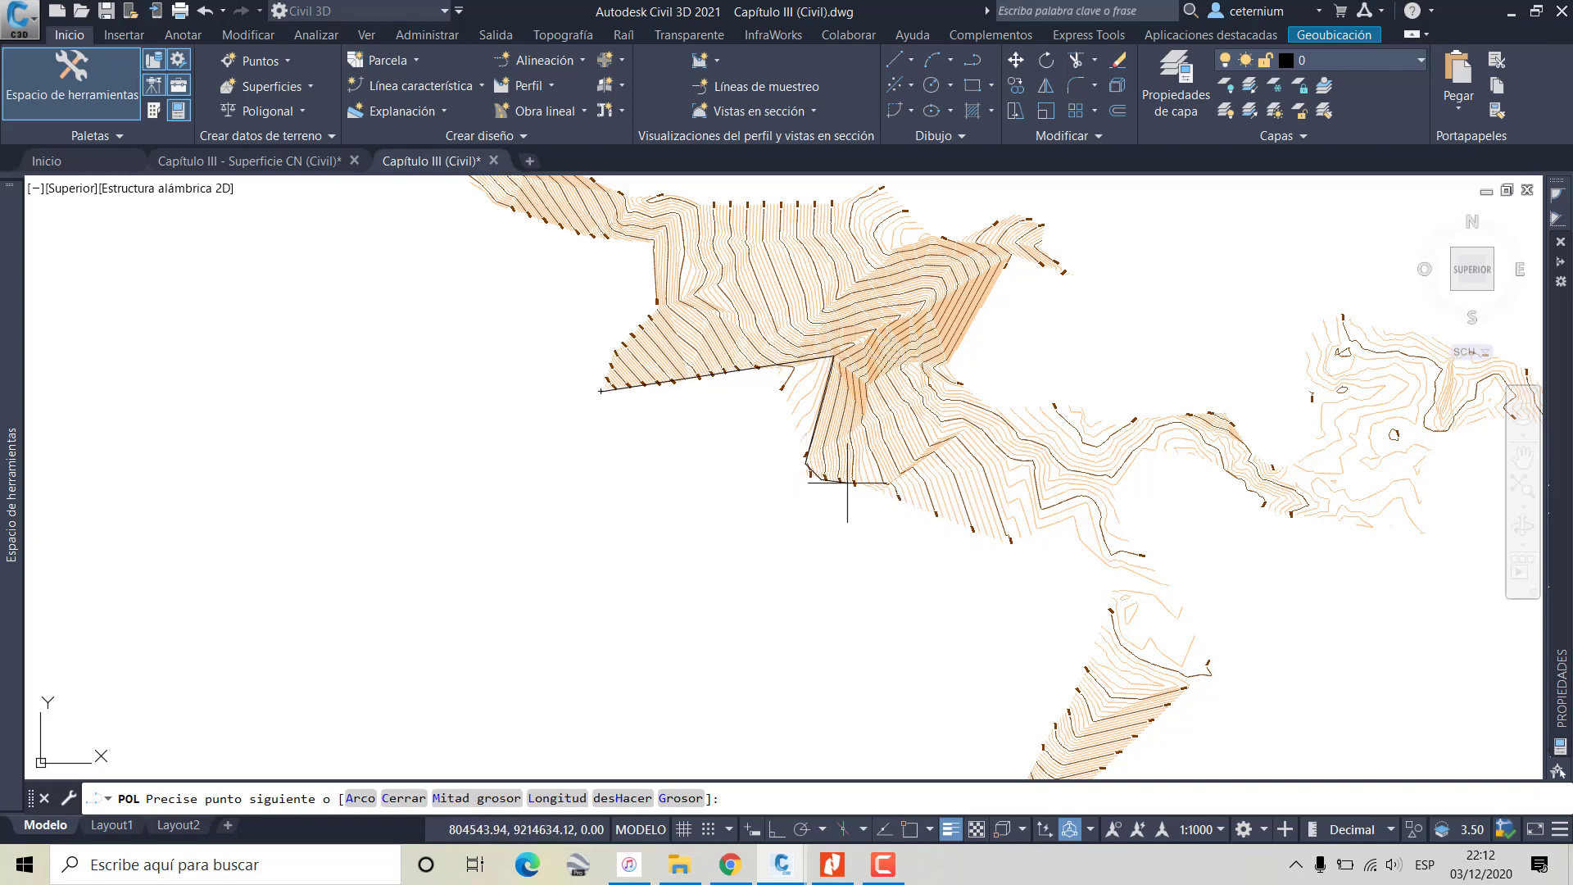
pyautogui.click(1012, 540)
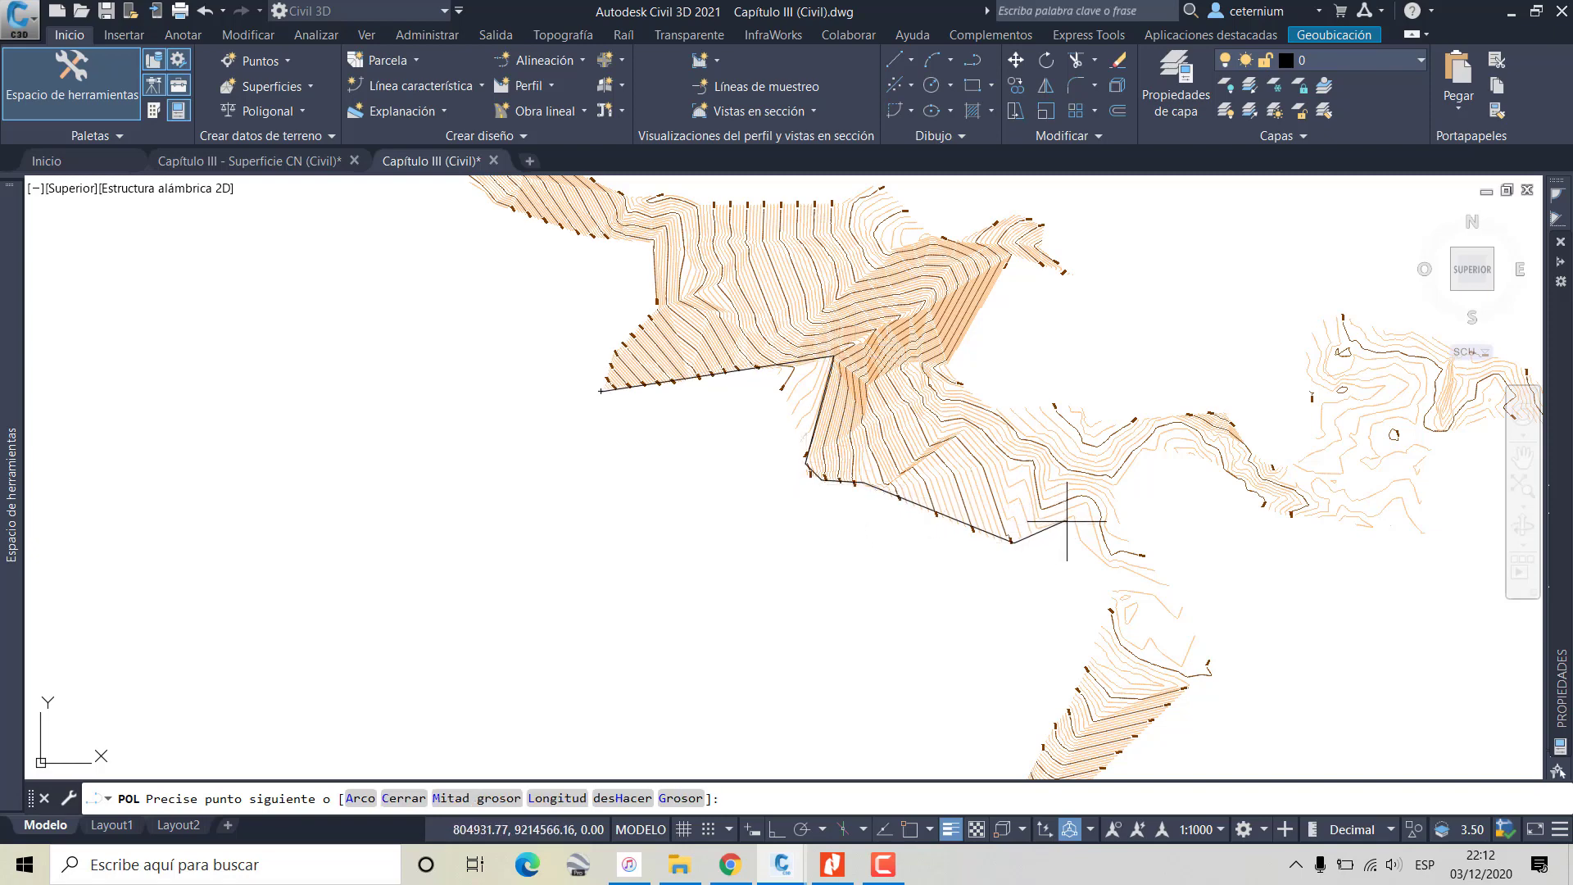
pyautogui.click(1065, 521)
pyautogui.scroll(-2, 1073, 606)
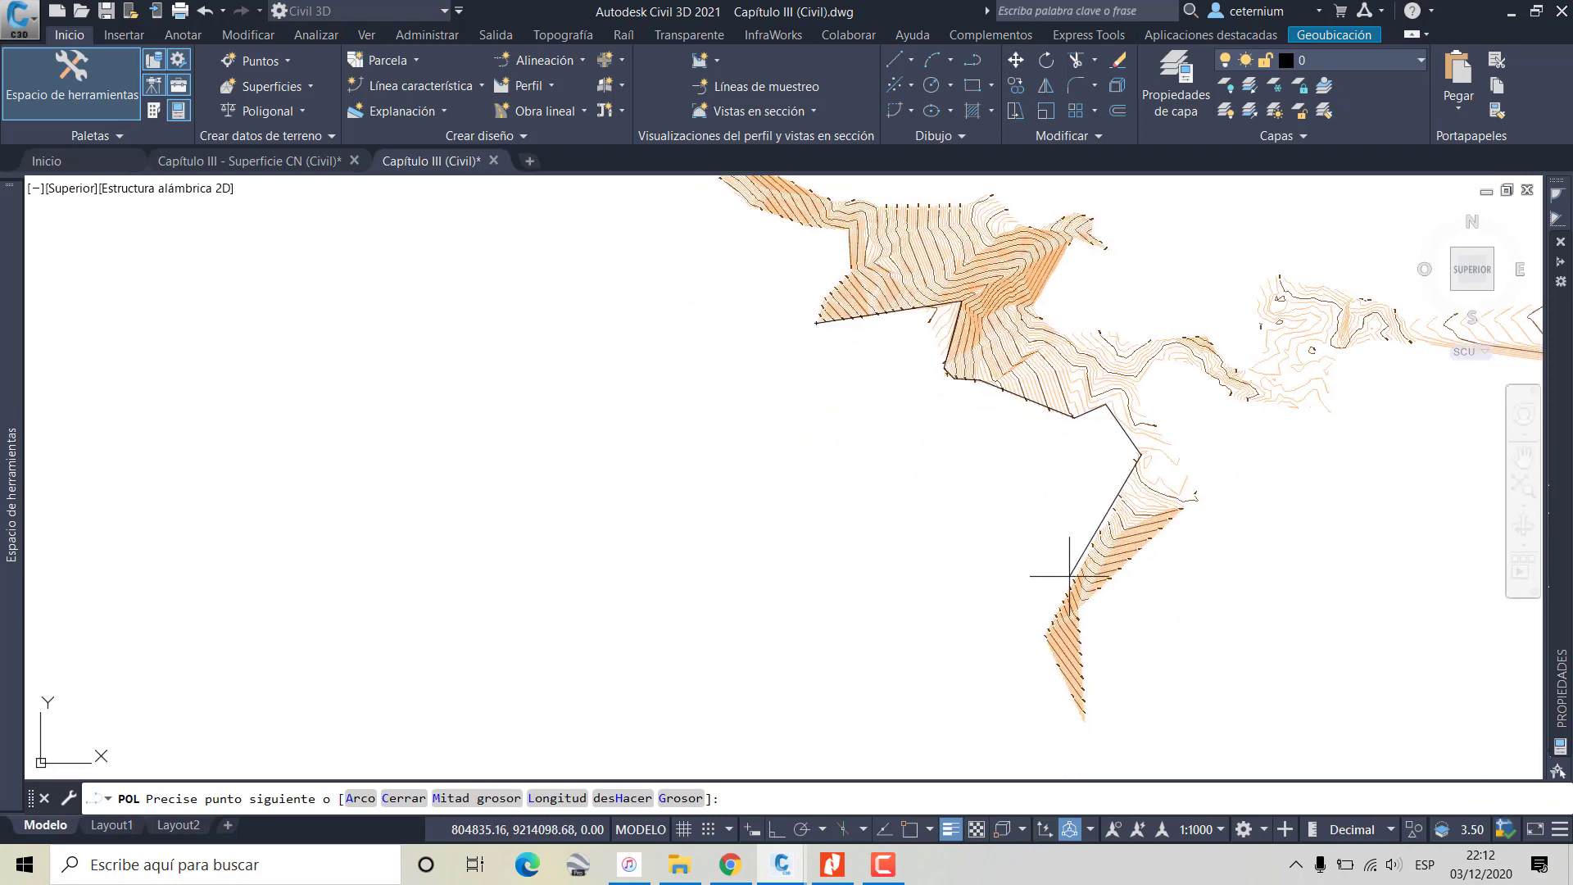
pyautogui.click(1044, 638)
pyautogui.click(856, 731)
# Turn on object snap with F3 and close the polyline at its start point
pyautogui.scroll(2, 808, 333)
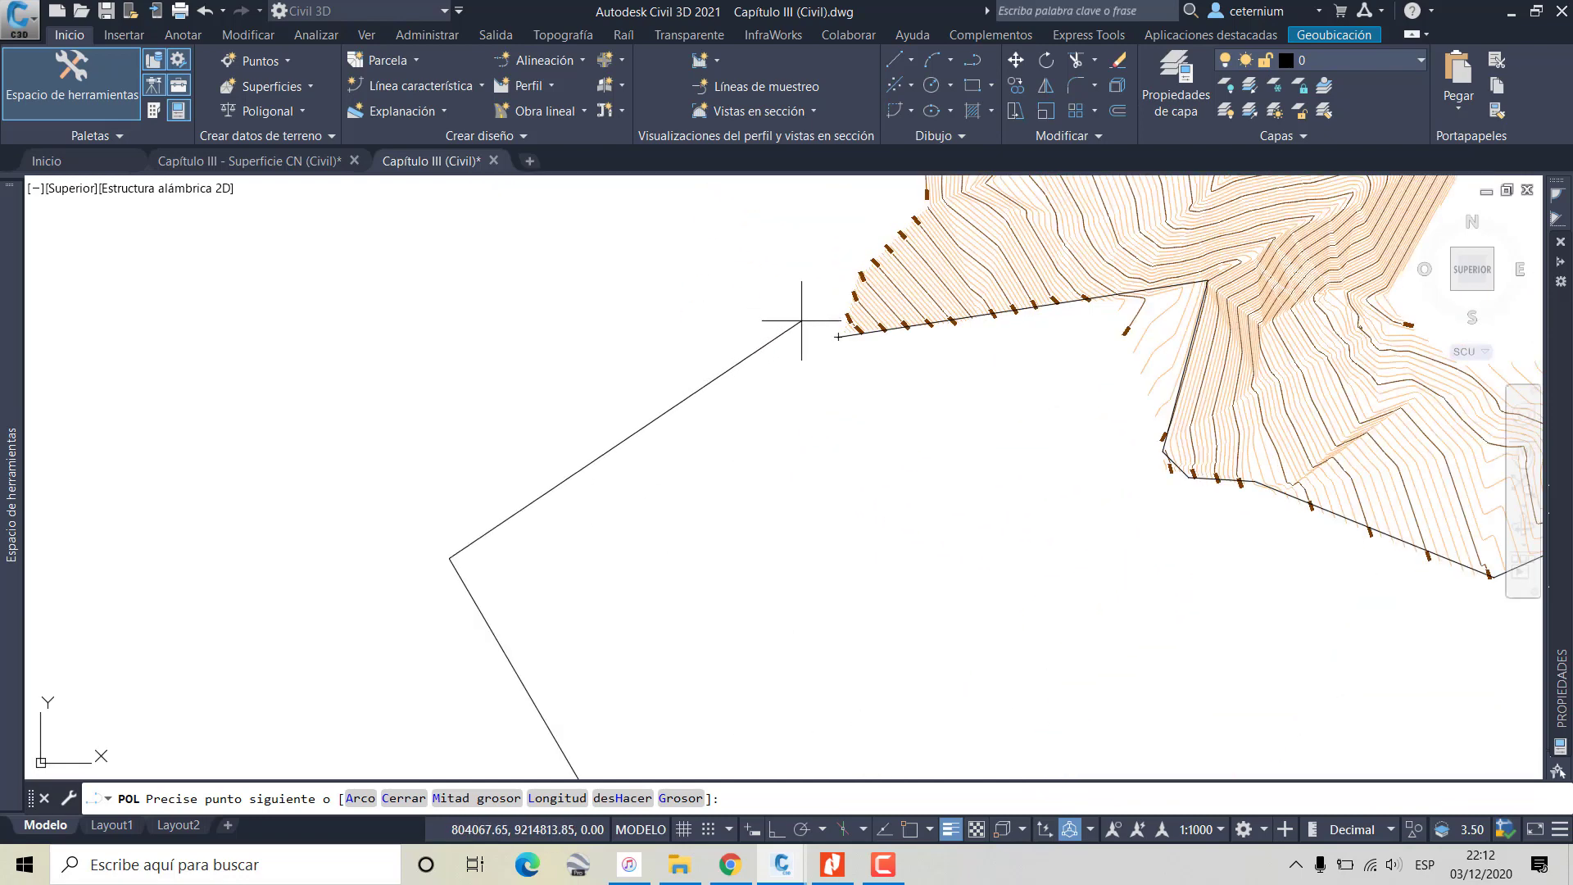
pyautogui.scroll(3, 860, 338)
pyautogui.press('F3')
pyautogui.click(860, 333)
pyautogui.press('Return')
pyautogui.scroll(-4, 861, 334)
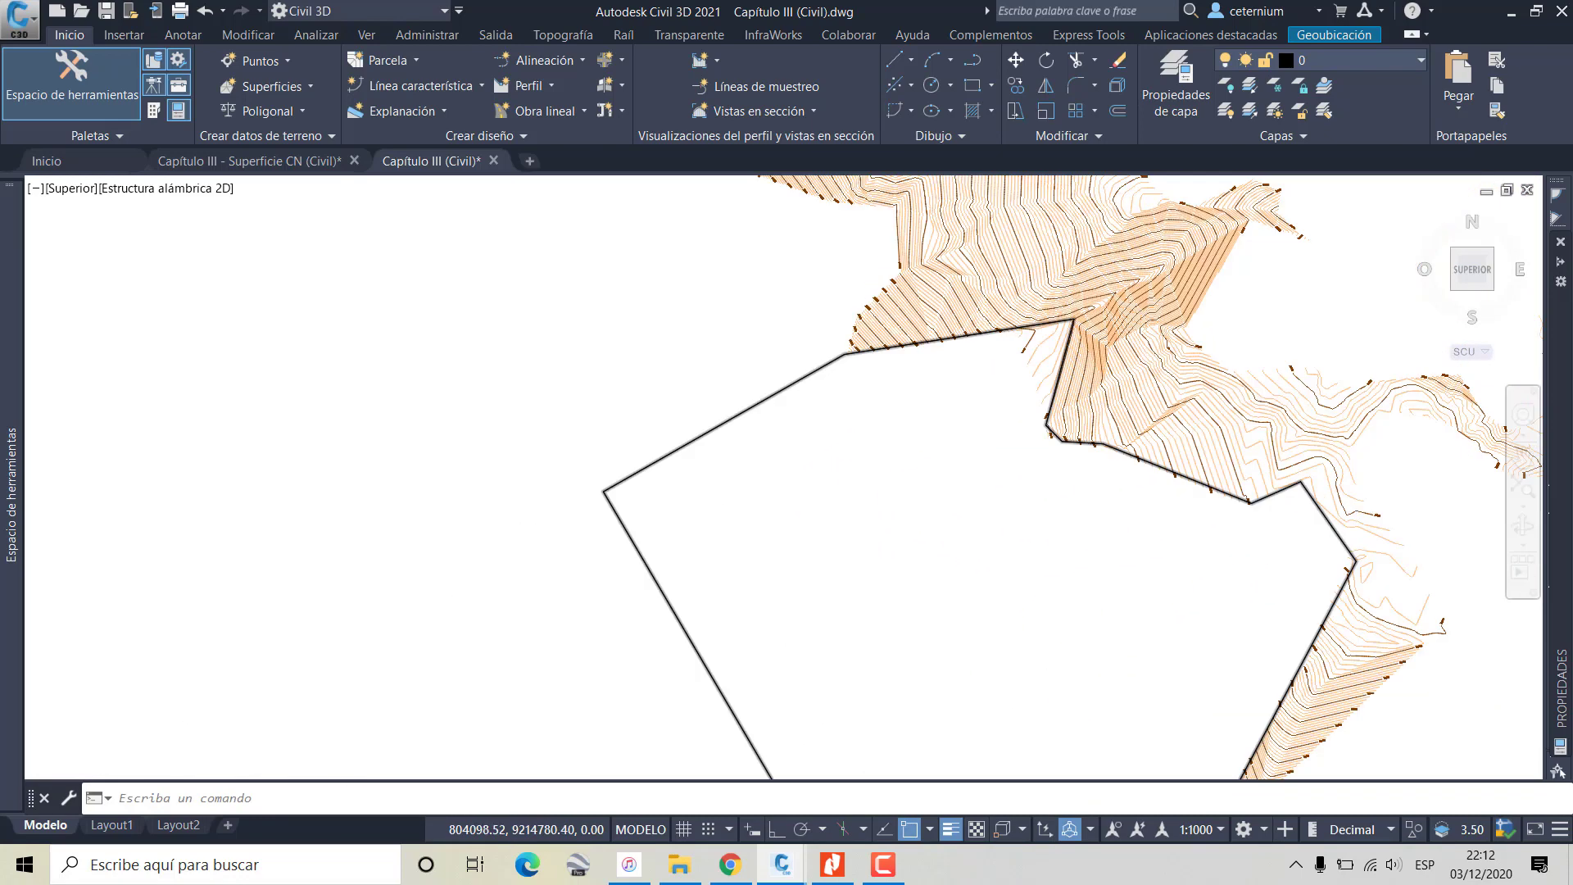
pyautogui.scroll(-2, 896, 299)
# Zoom and pan around the drawing to inspect the contours within the boundary
pyautogui.scroll(2, 829, 339)
pyautogui.scroll(-2, 776, 326)
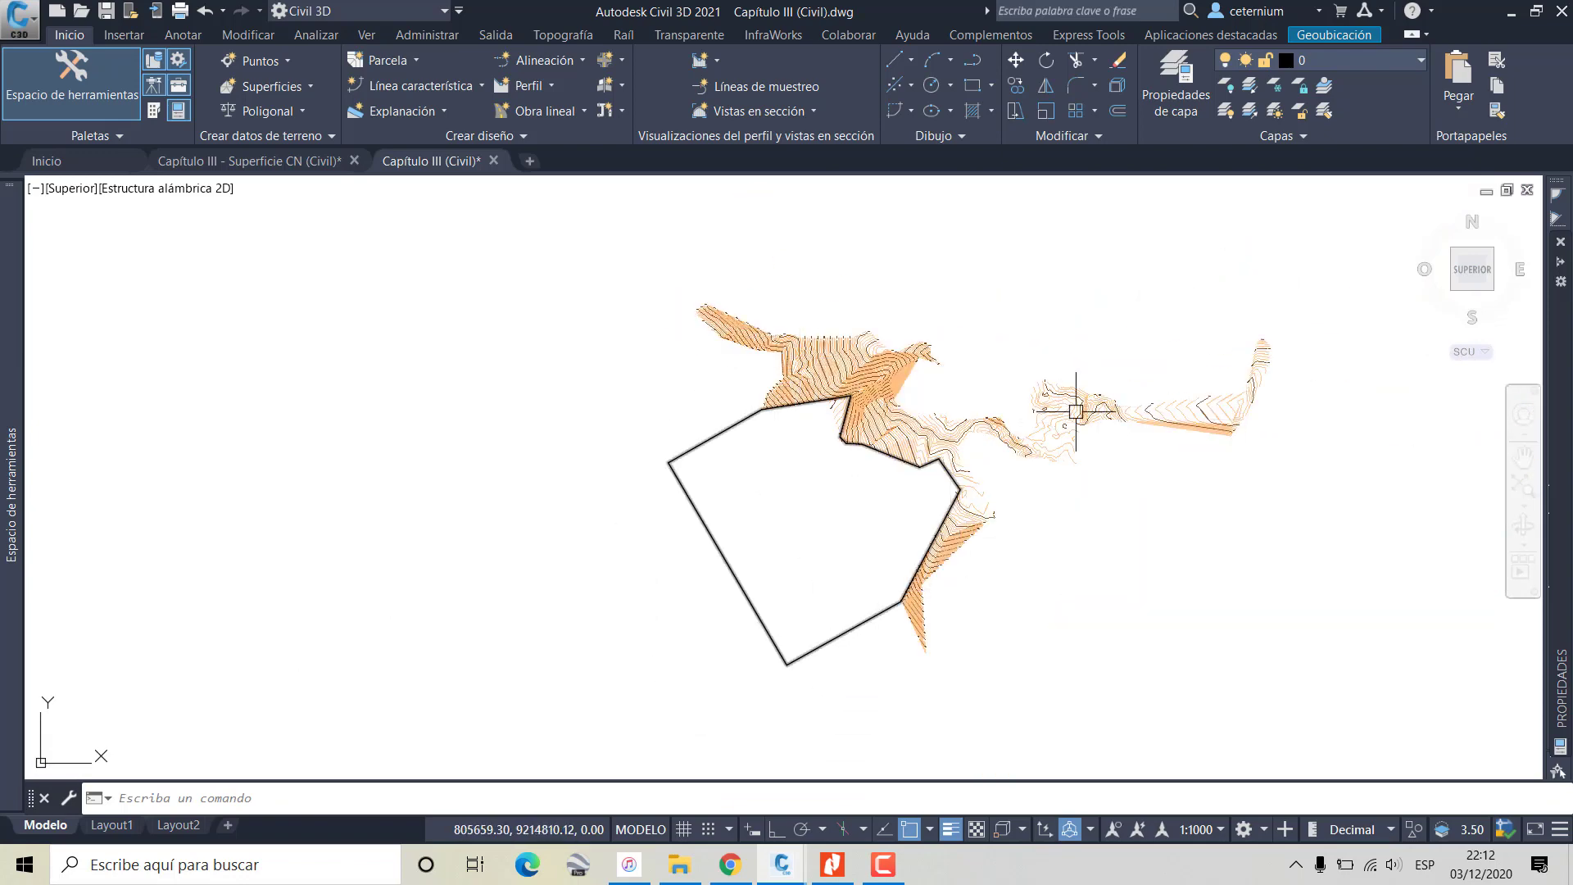
pyautogui.scroll(2, 1259, 492)
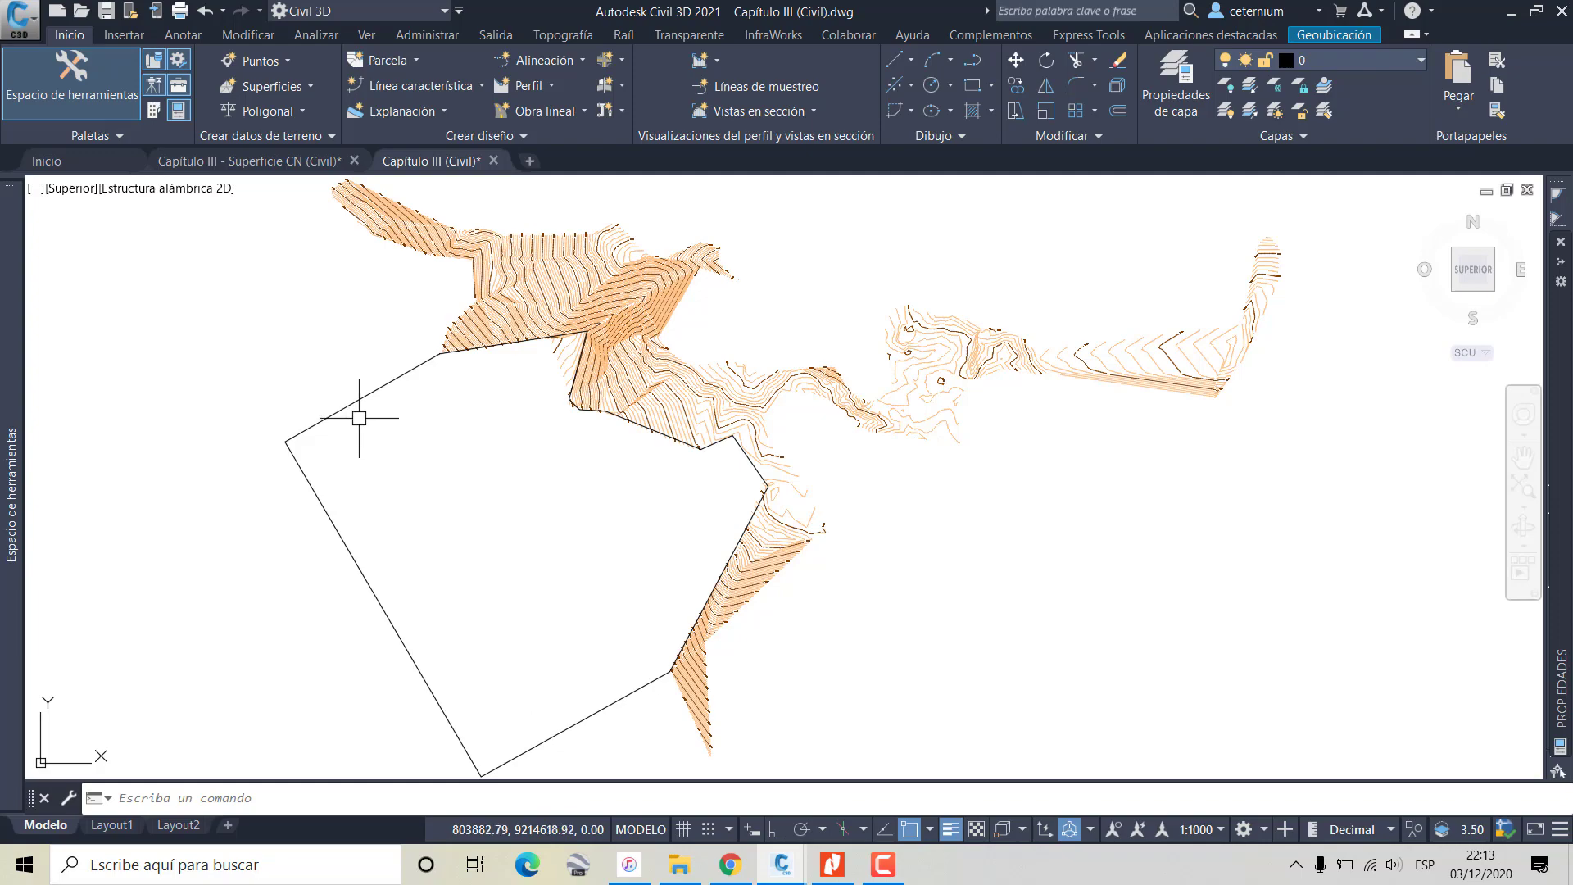
pyautogui.scroll(3, 519, 268)
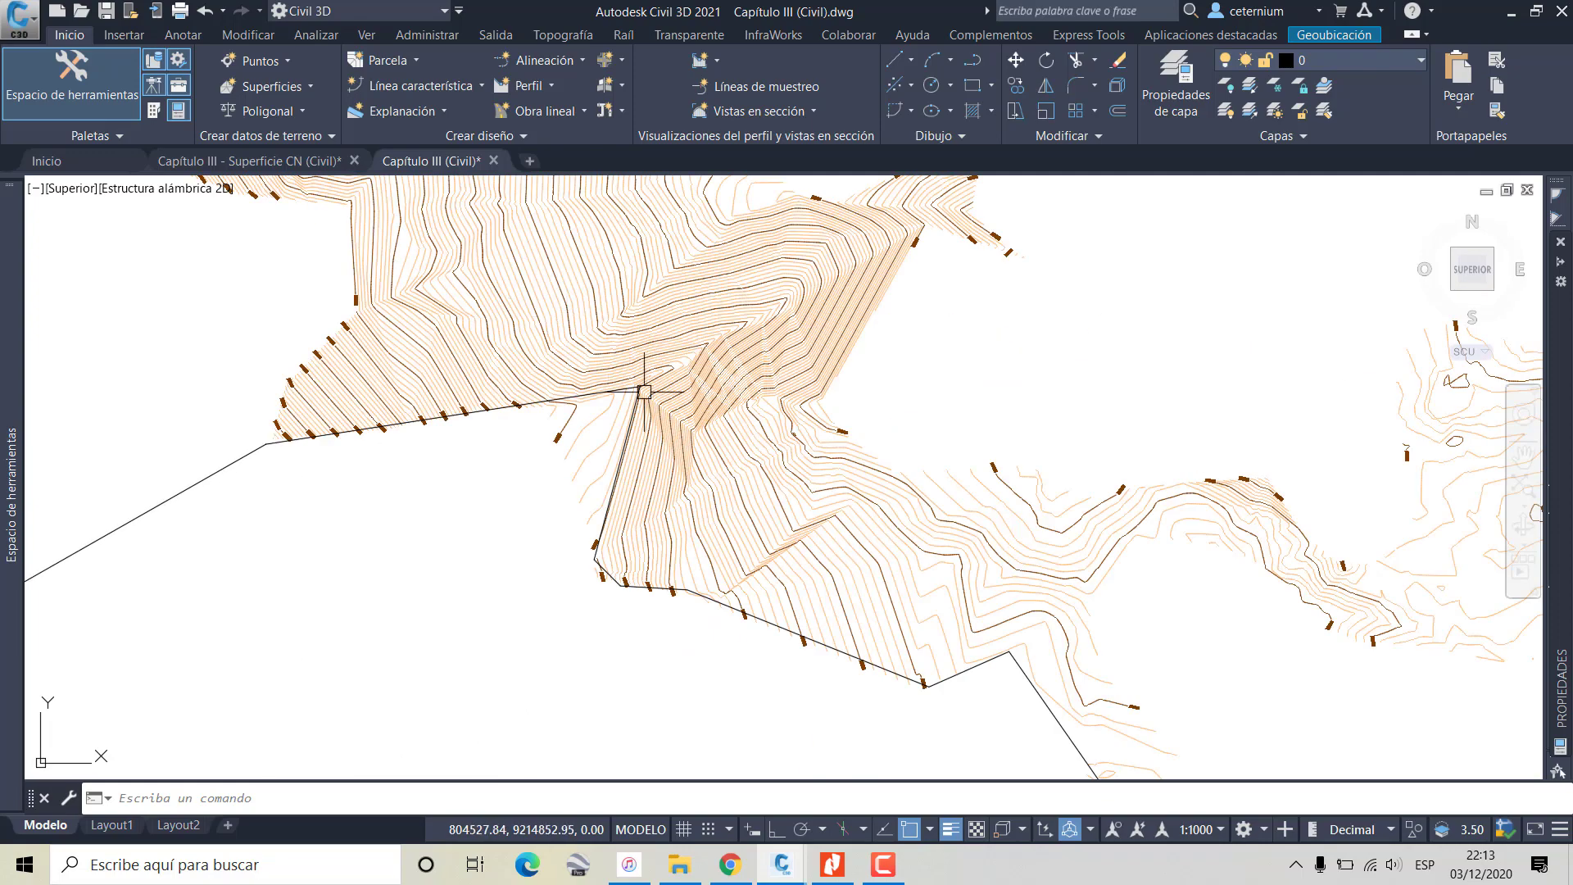
pyautogui.scroll(3, 519, 268)
pyautogui.scroll(-4, 519, 268)
pyautogui.scroll(-1, 555, 386)
pyautogui.scroll(2, 527, 394)
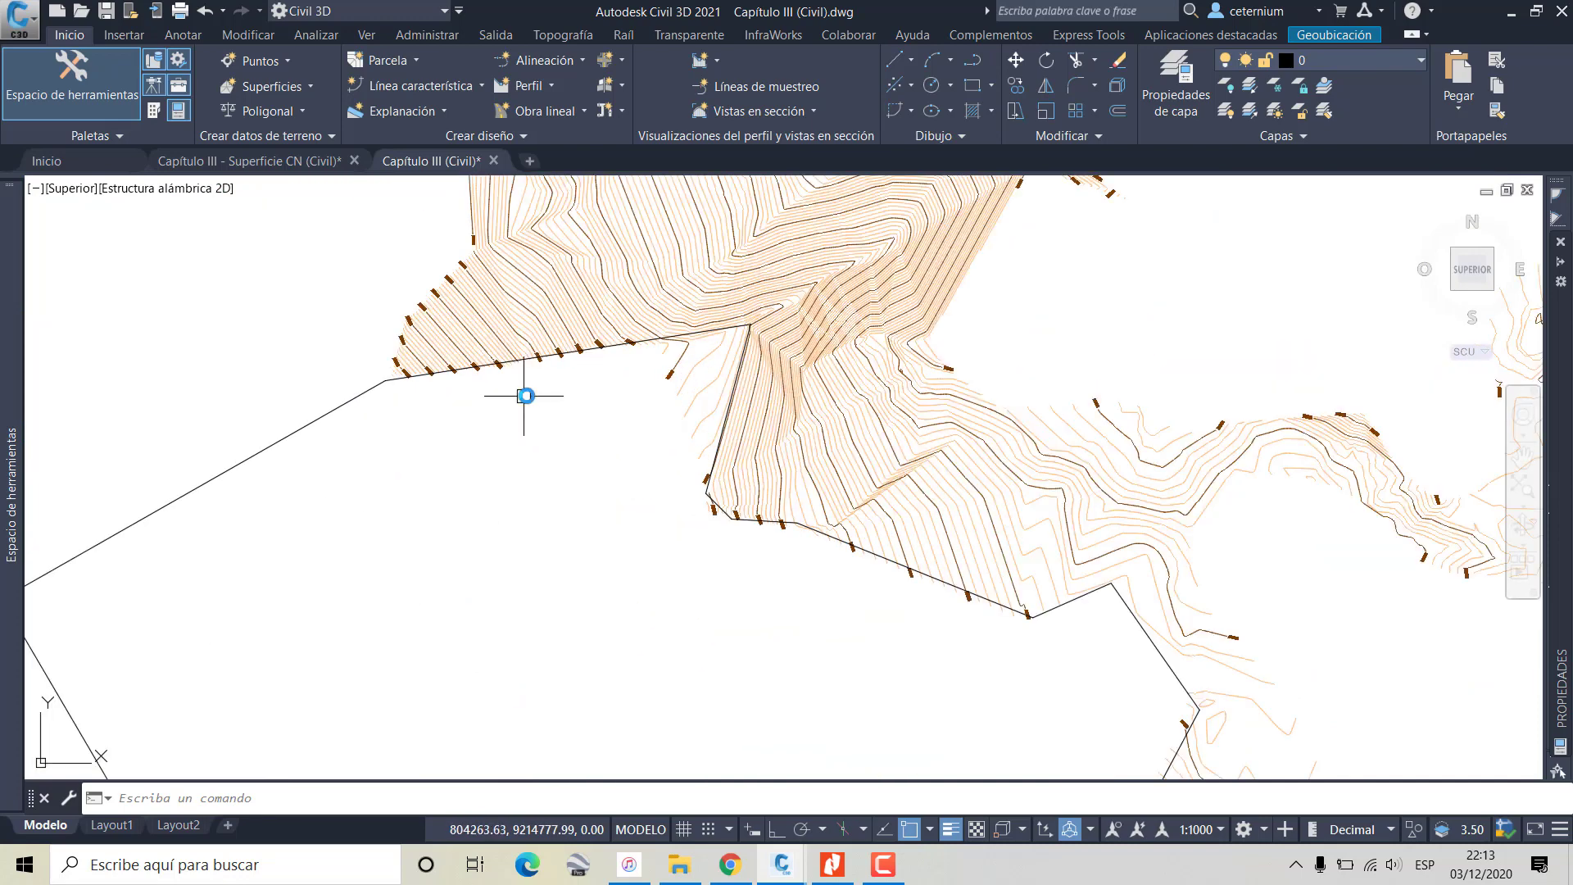
pyautogui.scroll(-3, 544, 361)
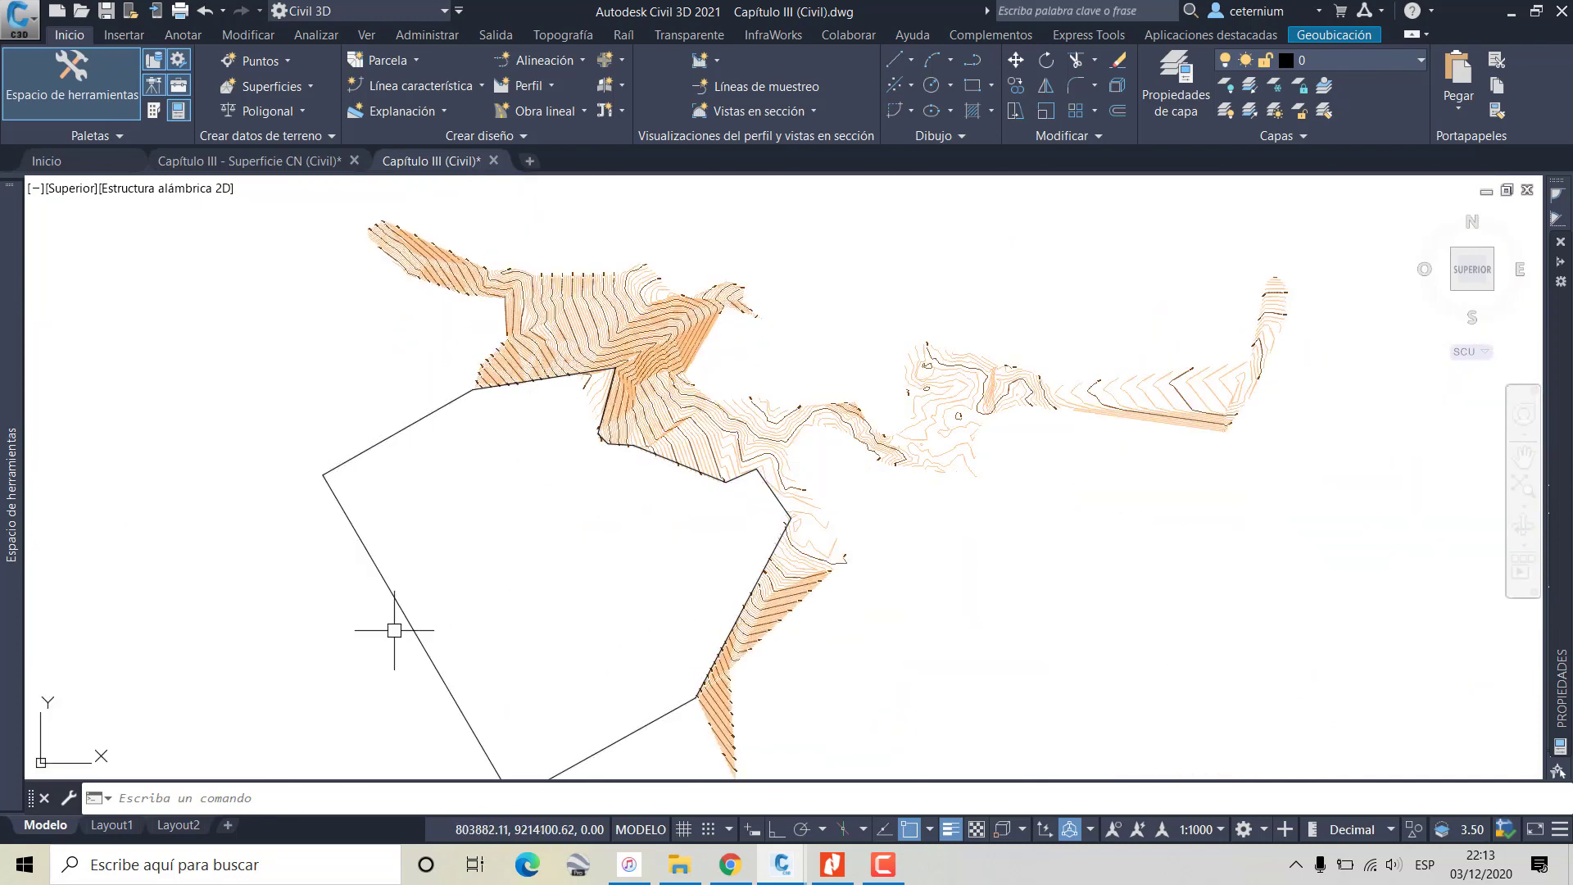
pyautogui.moveTo(528, 618); pyautogui.dragTo(542, 573, button='middle')
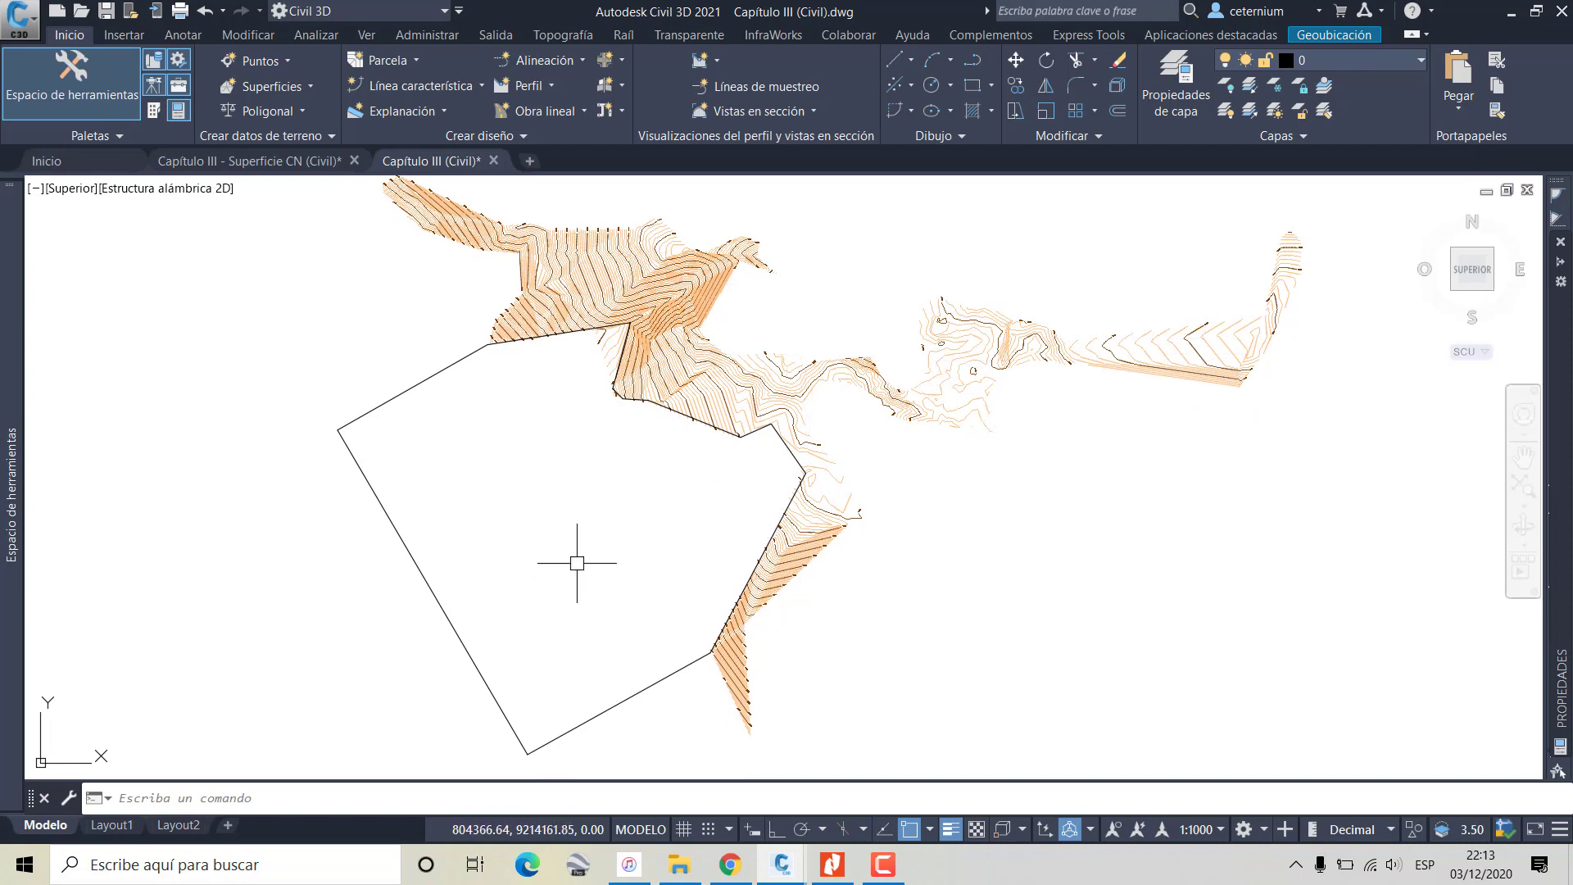
pyautogui.moveTo(578, 300); pyautogui.dragTo(579, 412, button='middle')
pyautogui.scroll(4, 579, 412)
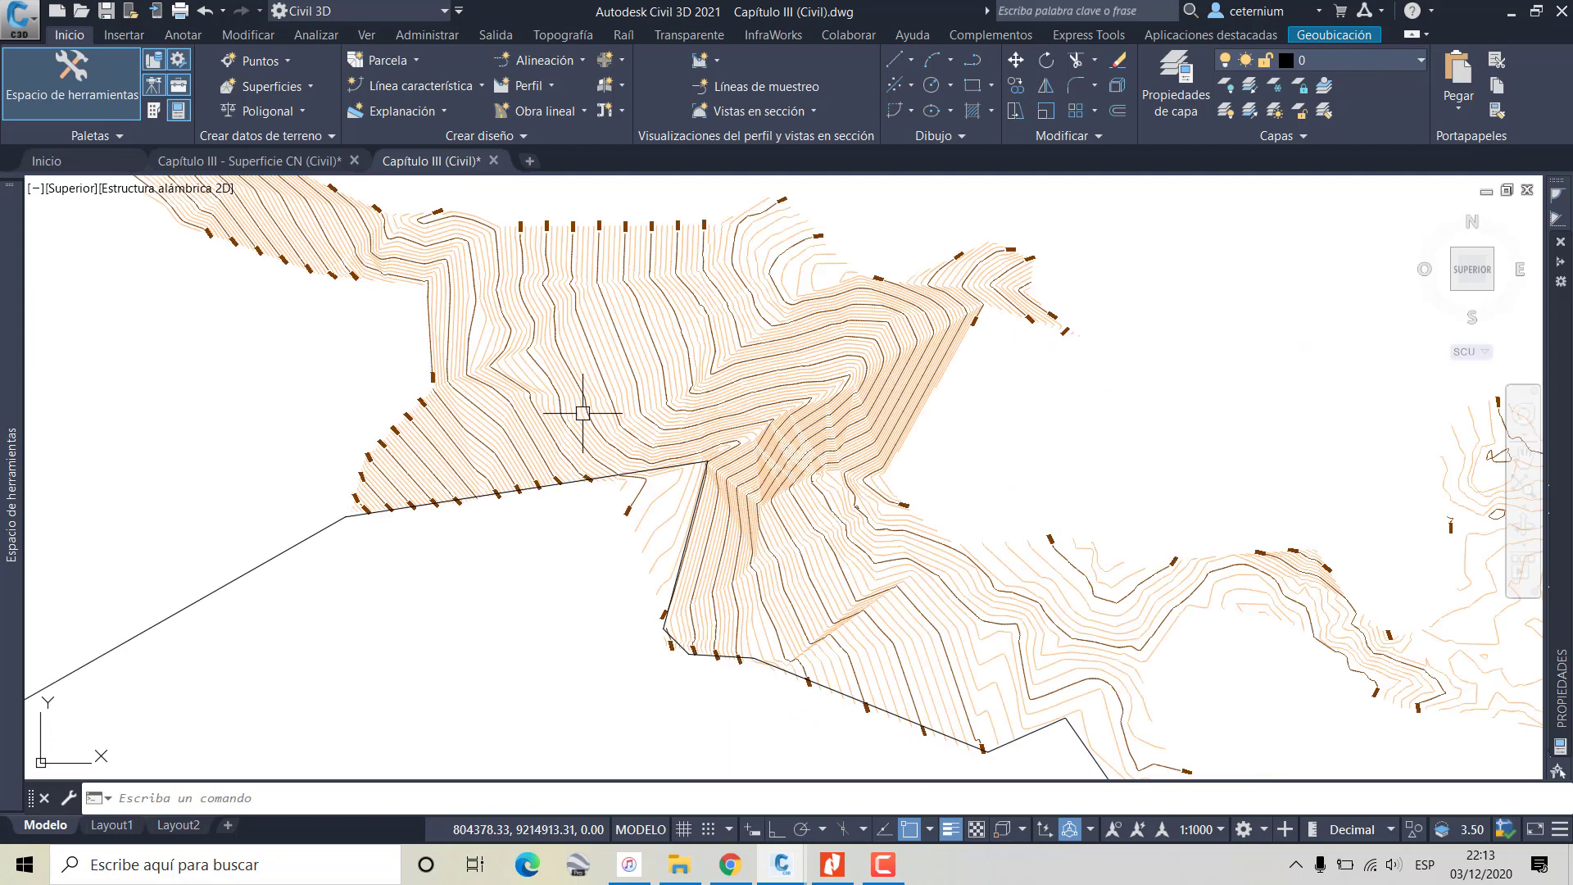
pyautogui.scroll(-4, 576, 422)
pyautogui.scroll(4, 576, 423)
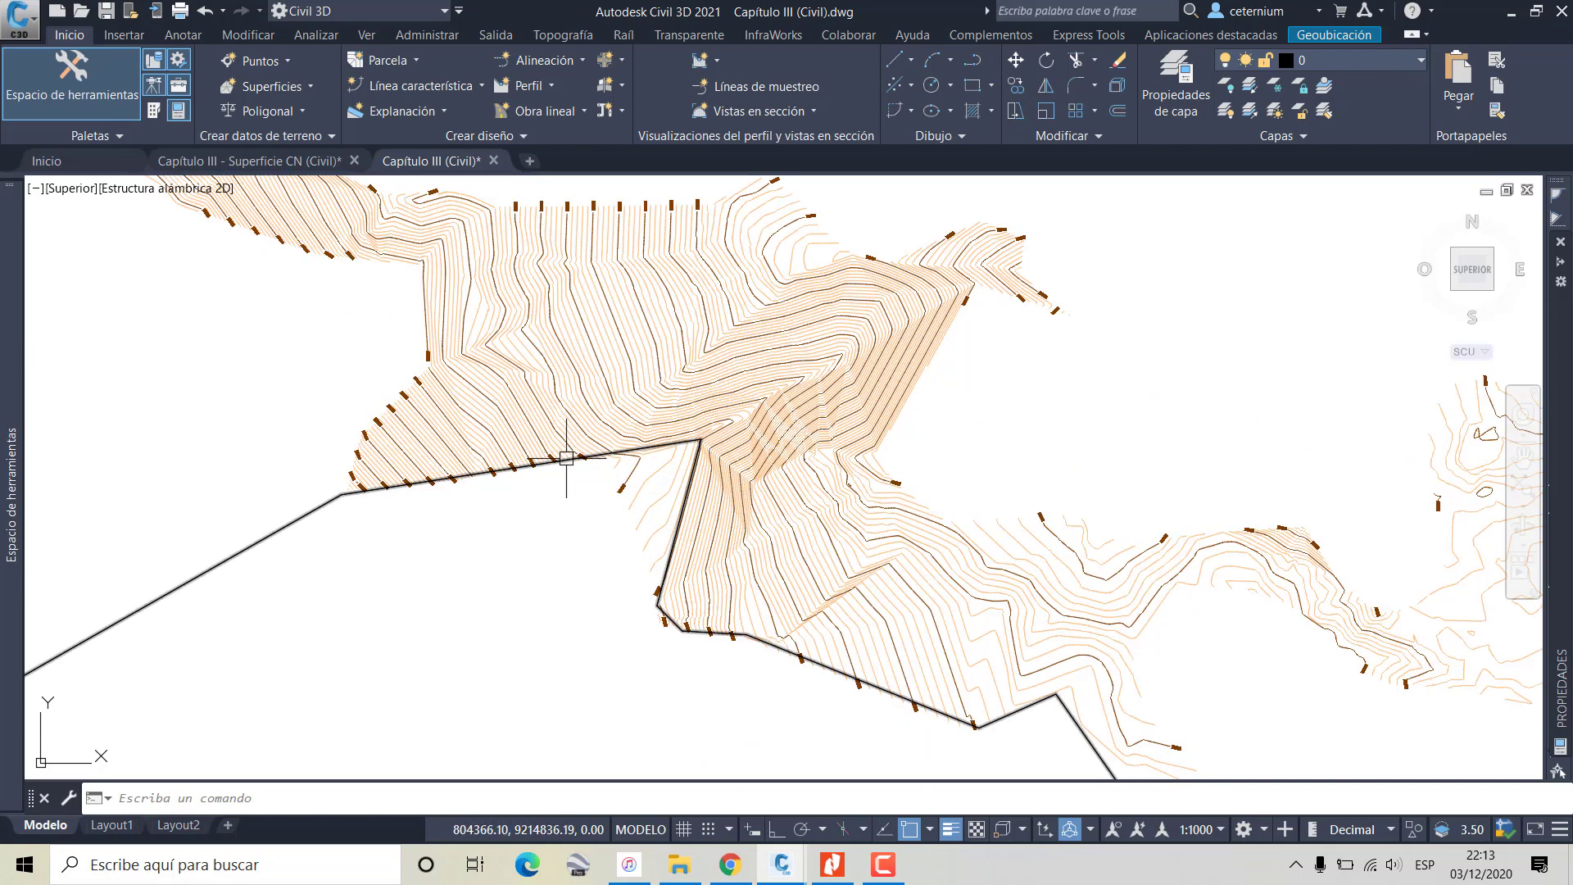
pyautogui.scroll(2, 573, 440)
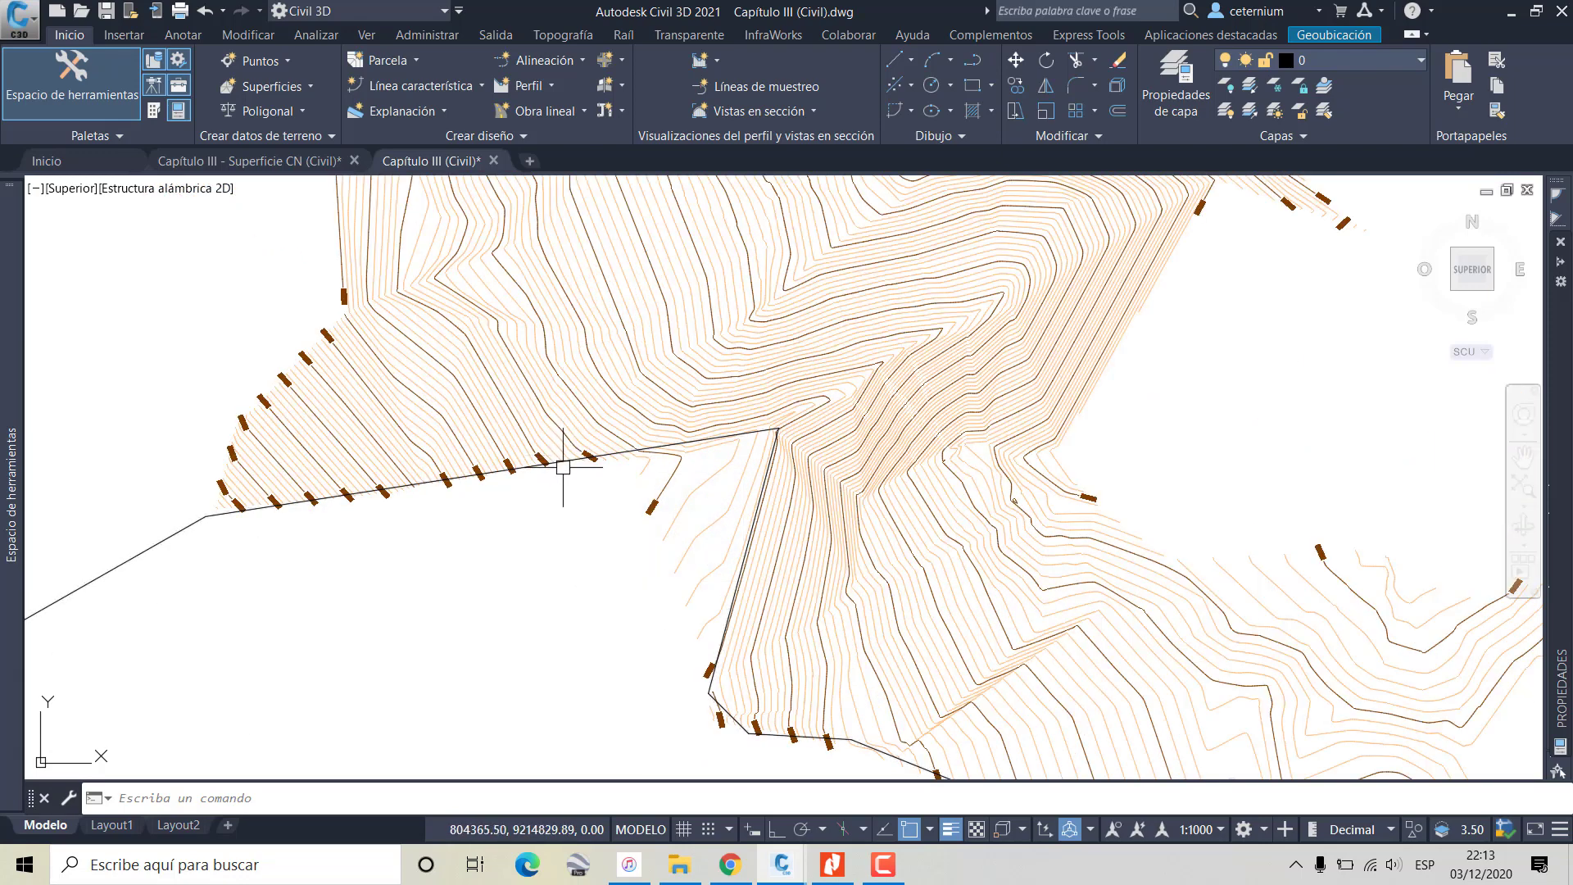
pyautogui.scroll(-5, 576, 454)
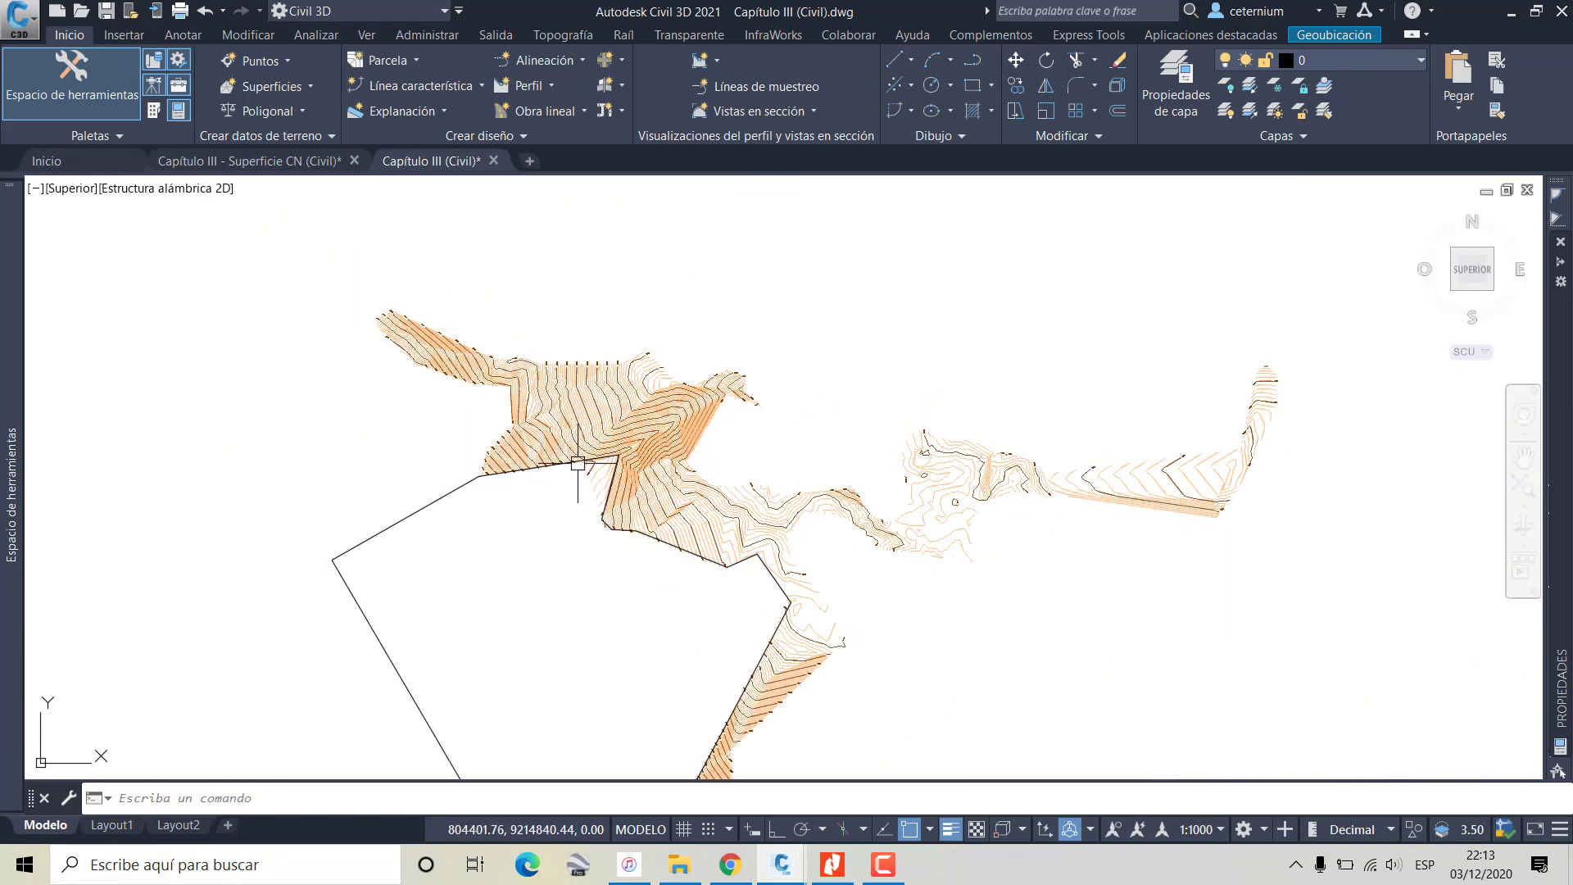
pyautogui.moveTo(576, 455)
pyautogui.mouseDown(button='middle')
pyautogui.moveTo(554, 312)
pyautogui.moveTo(551, 345)
pyautogui.mouseUp(button='middle')
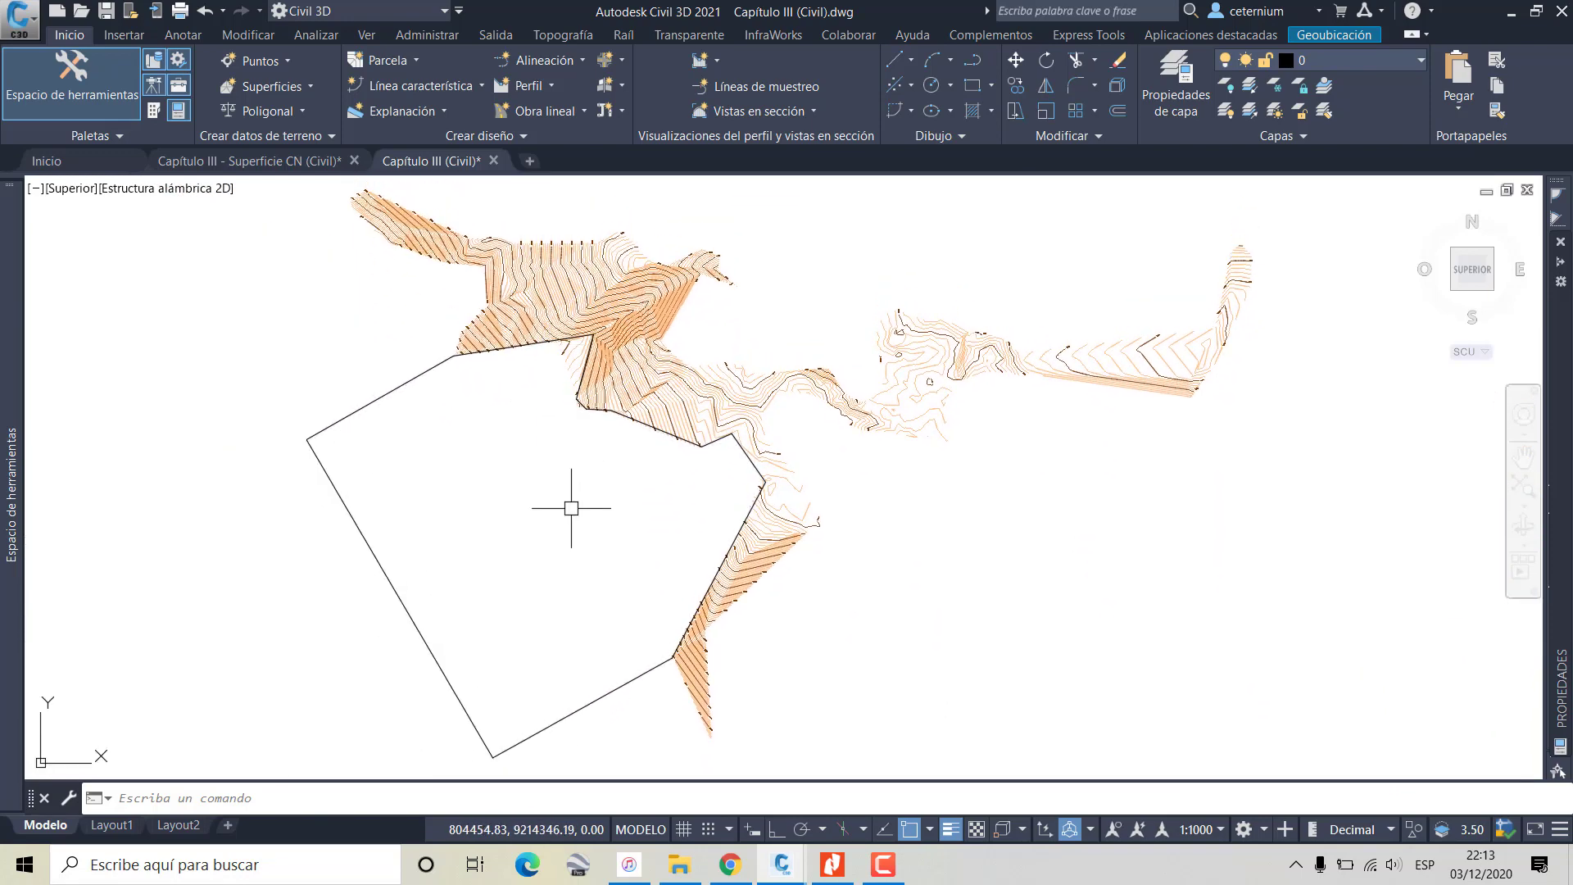
# Close Capítulo III (Civil) without saving, save Superficie CN, and switch to File Explorer
pyautogui.click(495, 162)
pyautogui.click(860, 478)
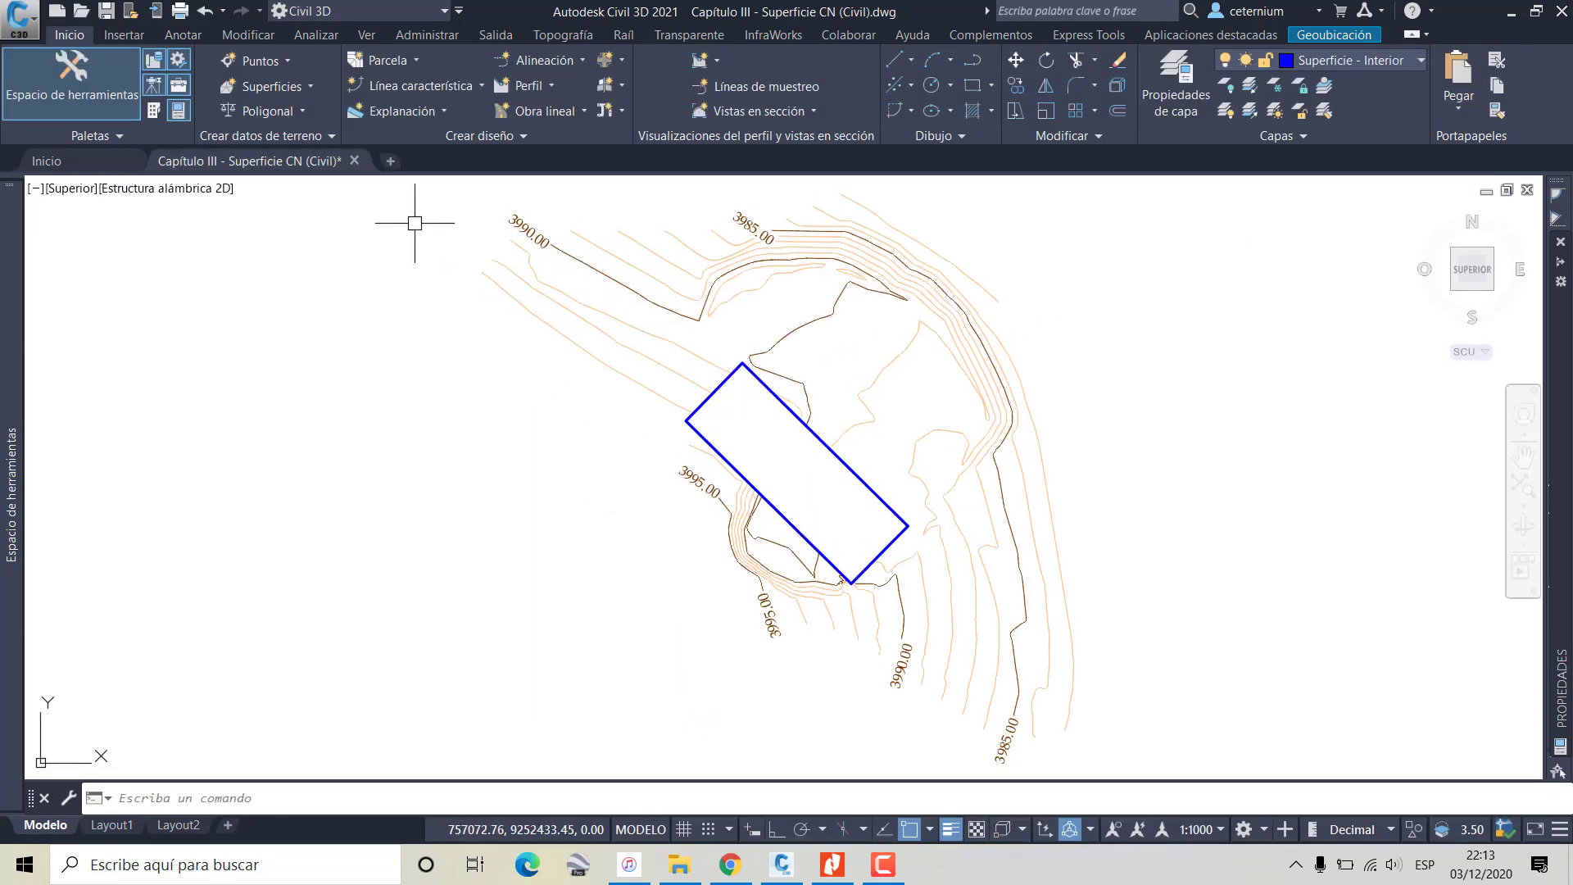
pyautogui.click(114, 11)
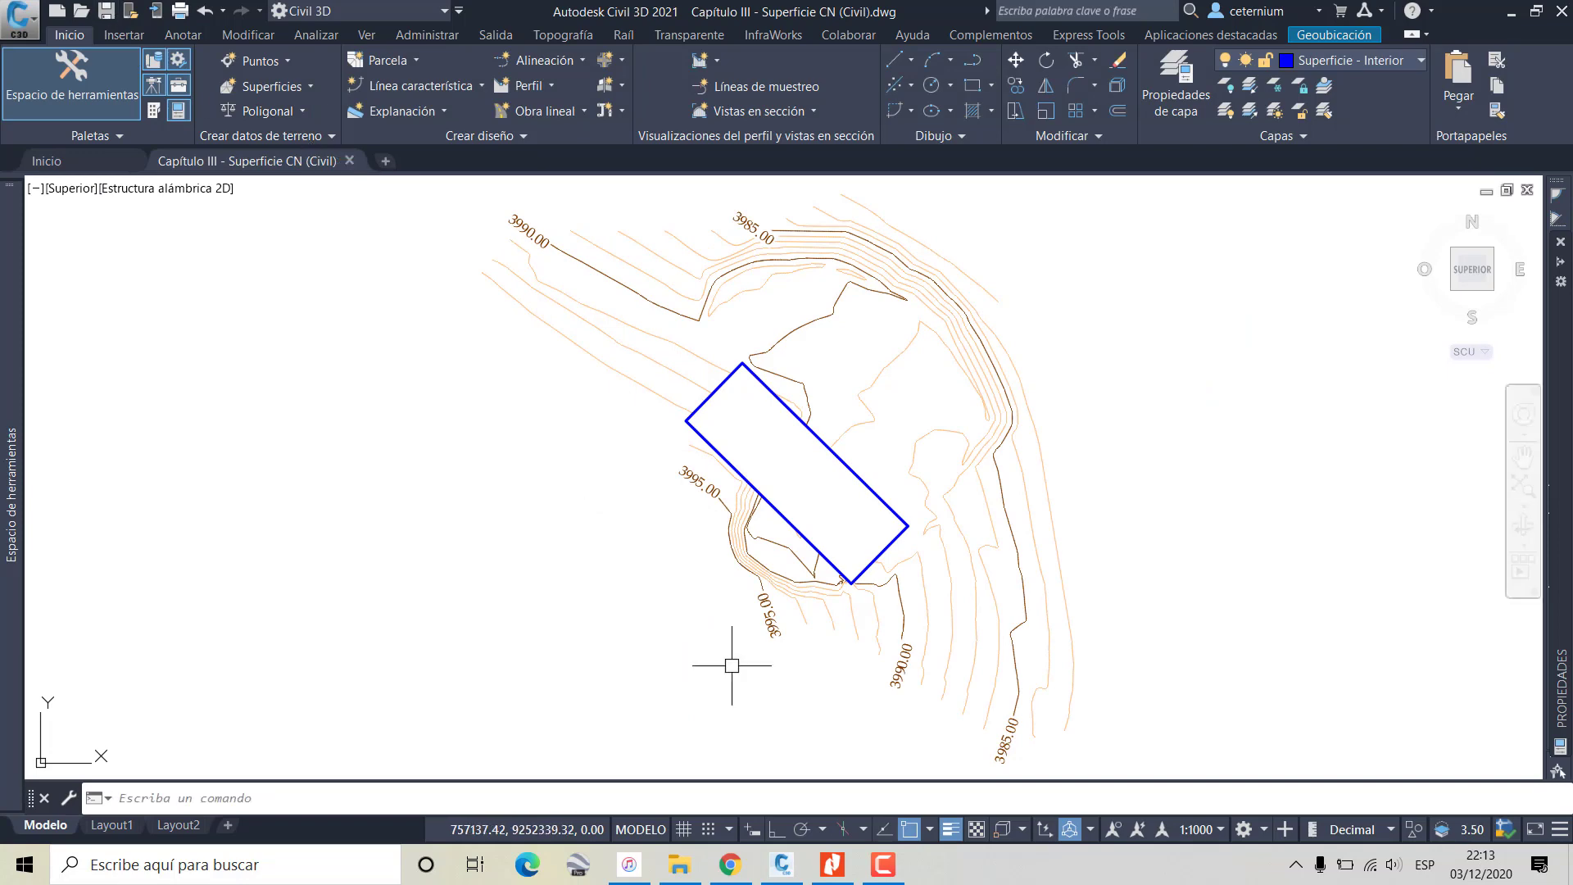
pyautogui.click(679, 865)
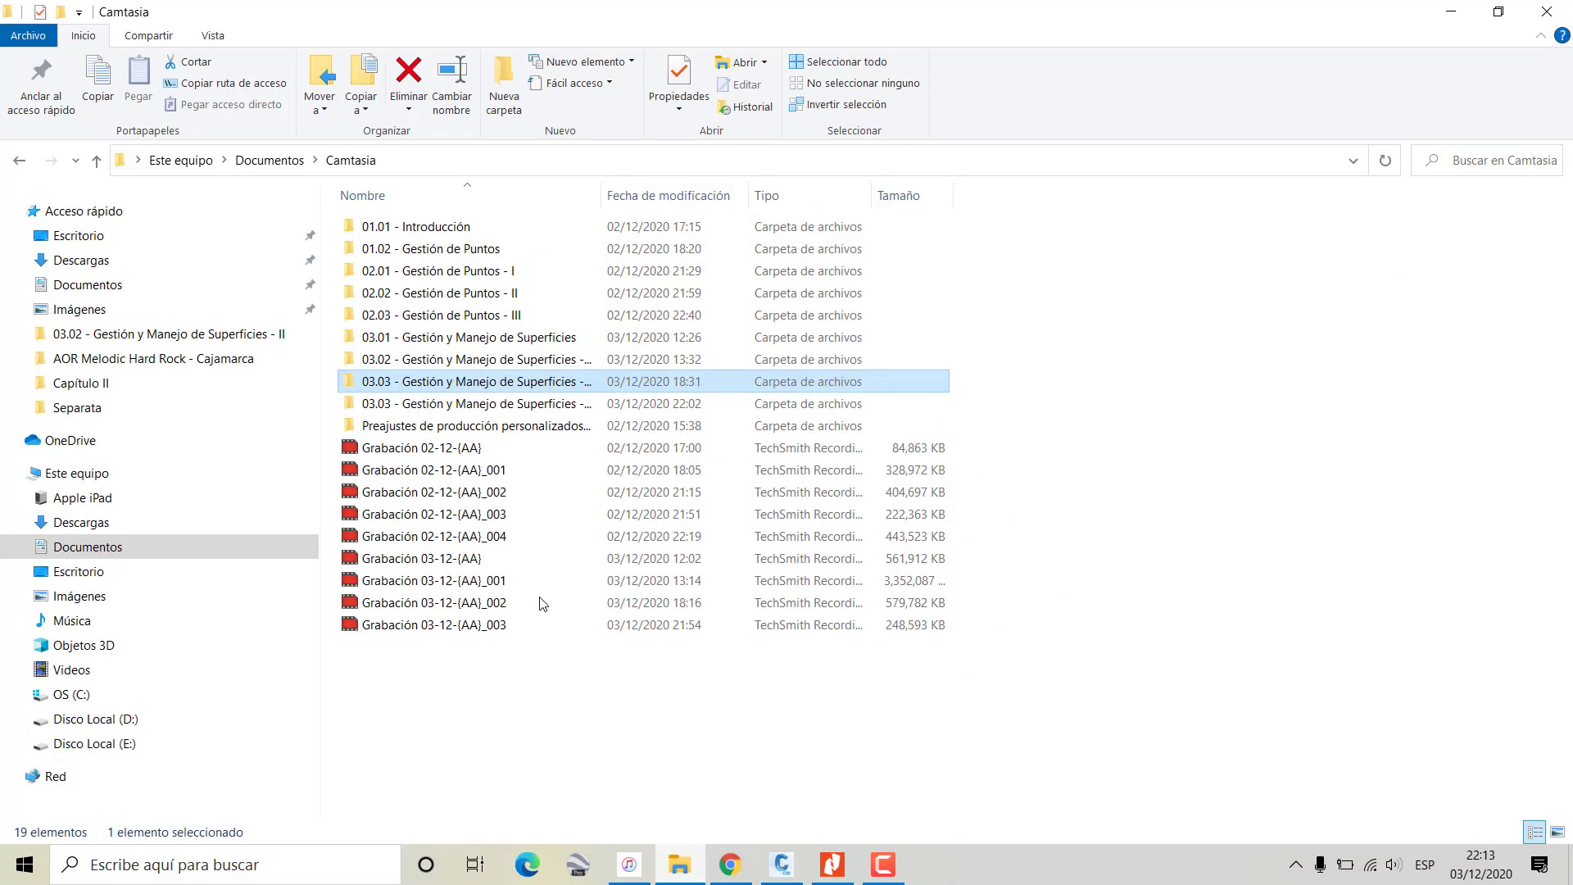
# Browse to Curso > Capítulo III > Archivos and open GEO - Haul Road 3Dfaces
pyautogui.click(82, 383)
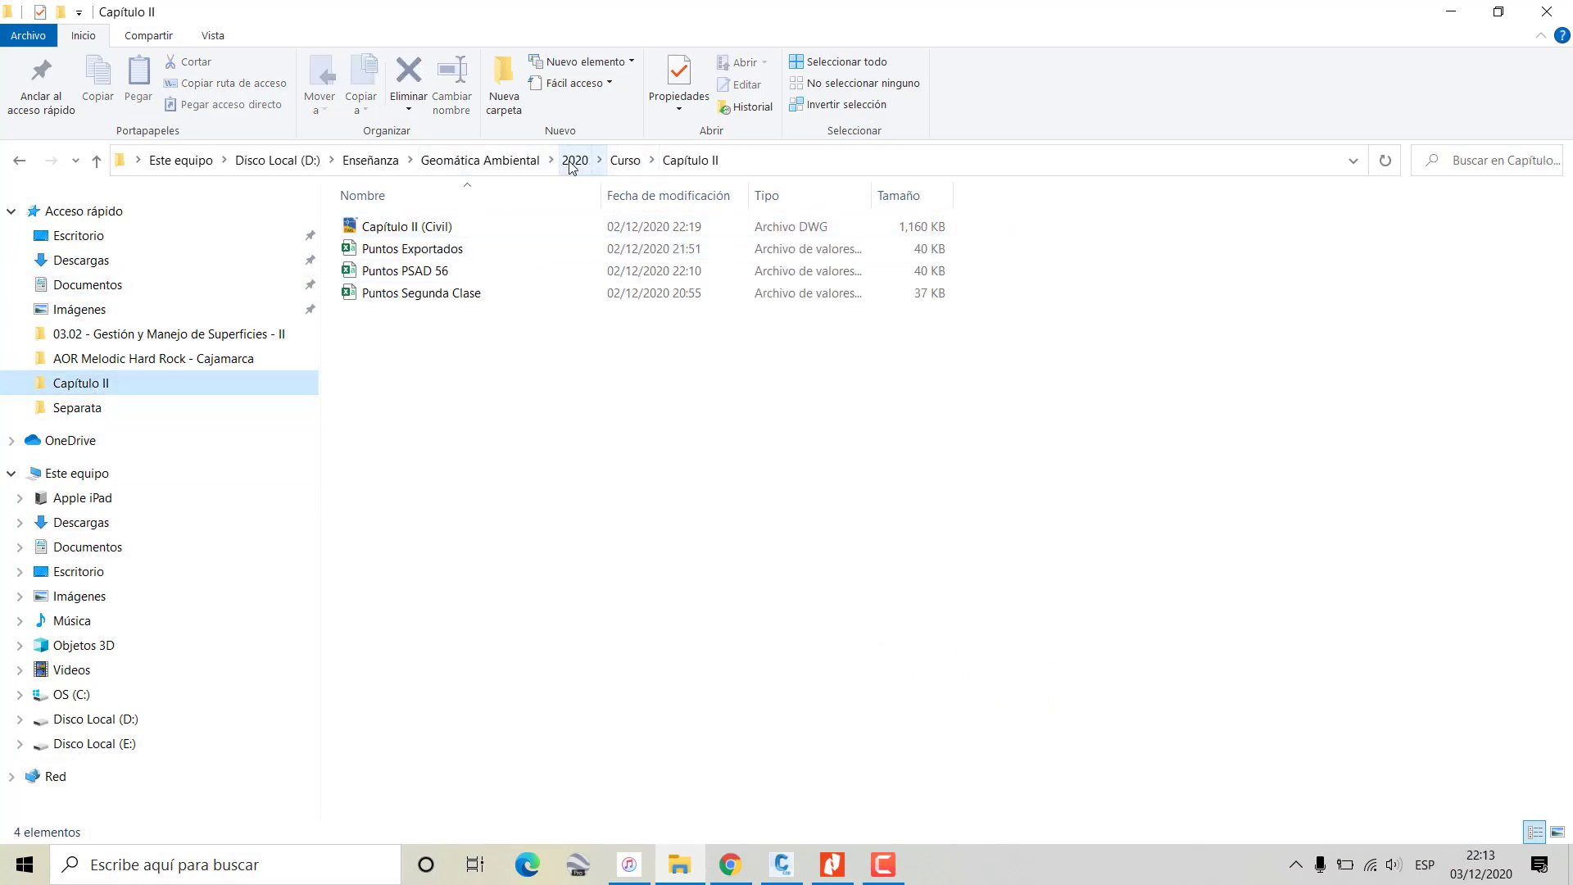
pyautogui.click(626, 160)
pyautogui.doubleClick(421, 271)
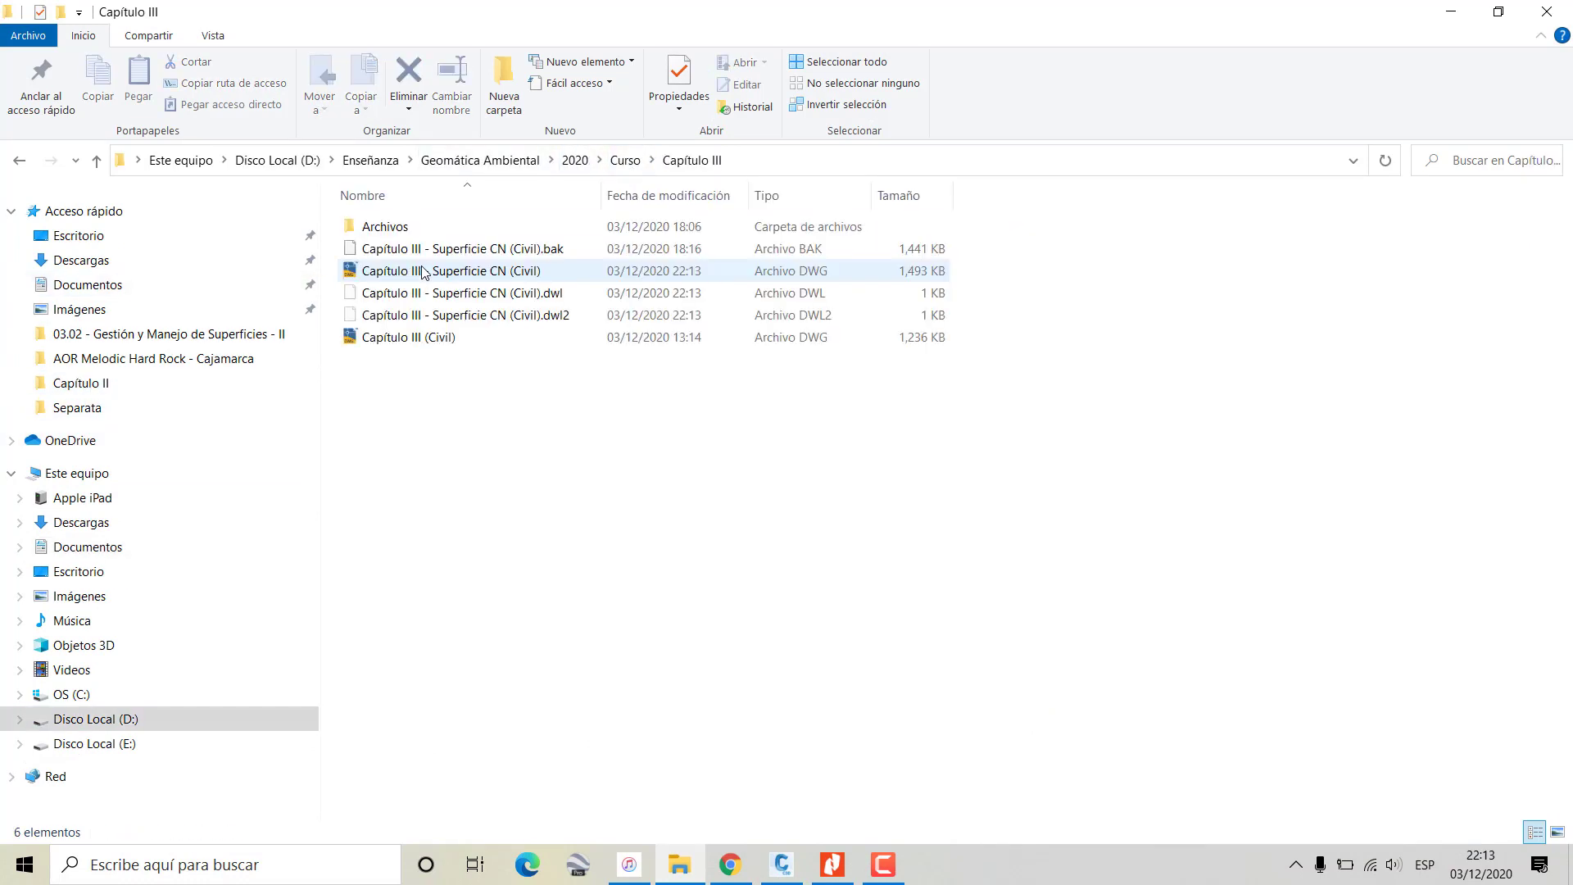
pyautogui.doubleClick(389, 227)
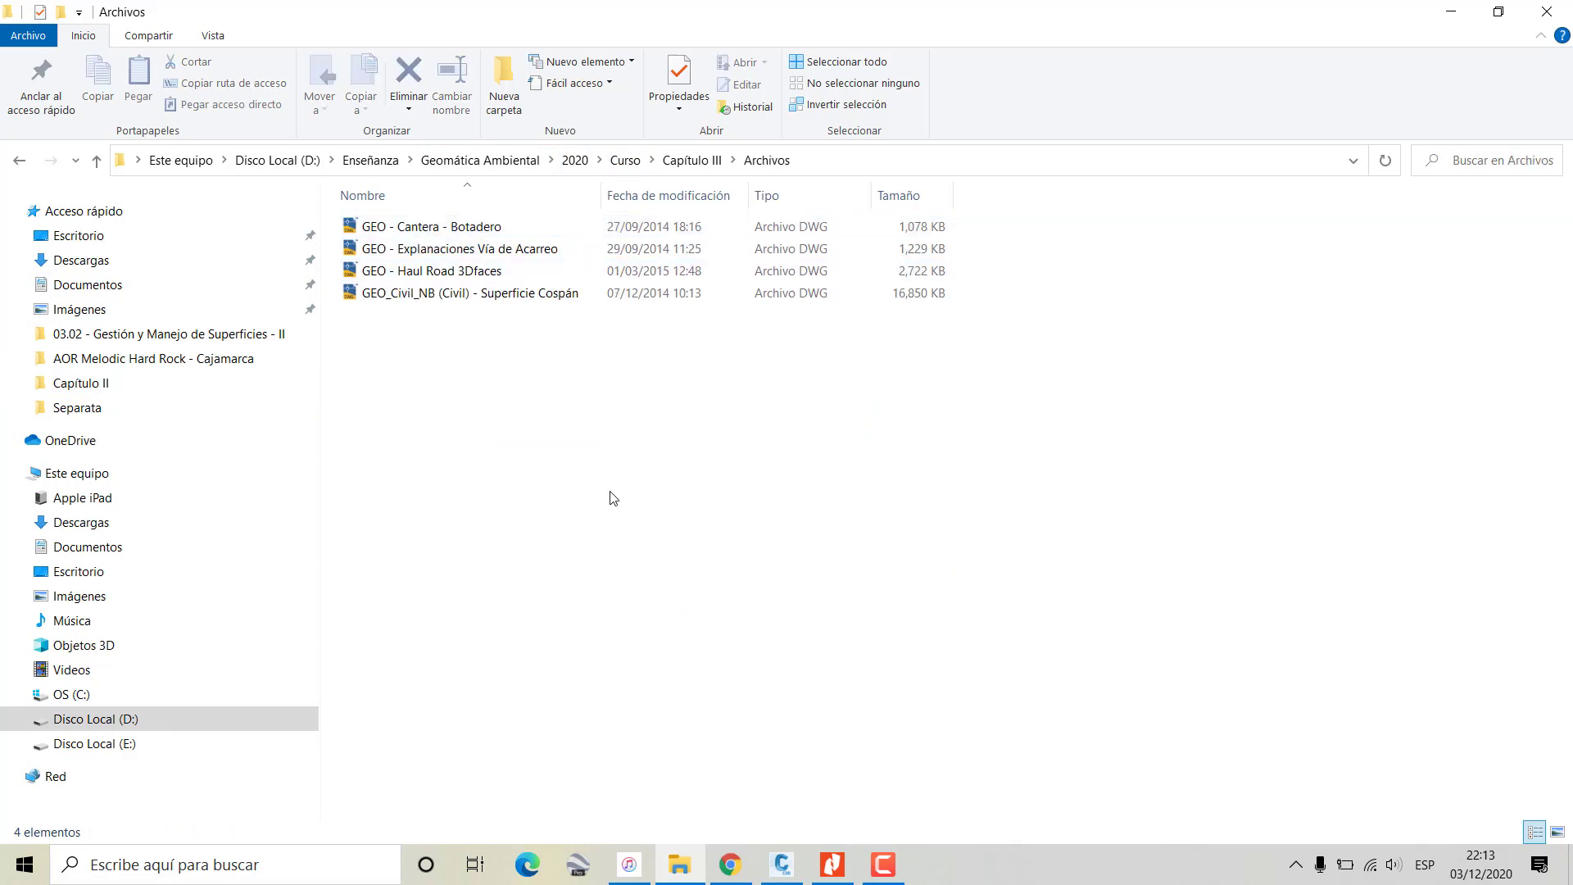
pyautogui.click(411, 273)
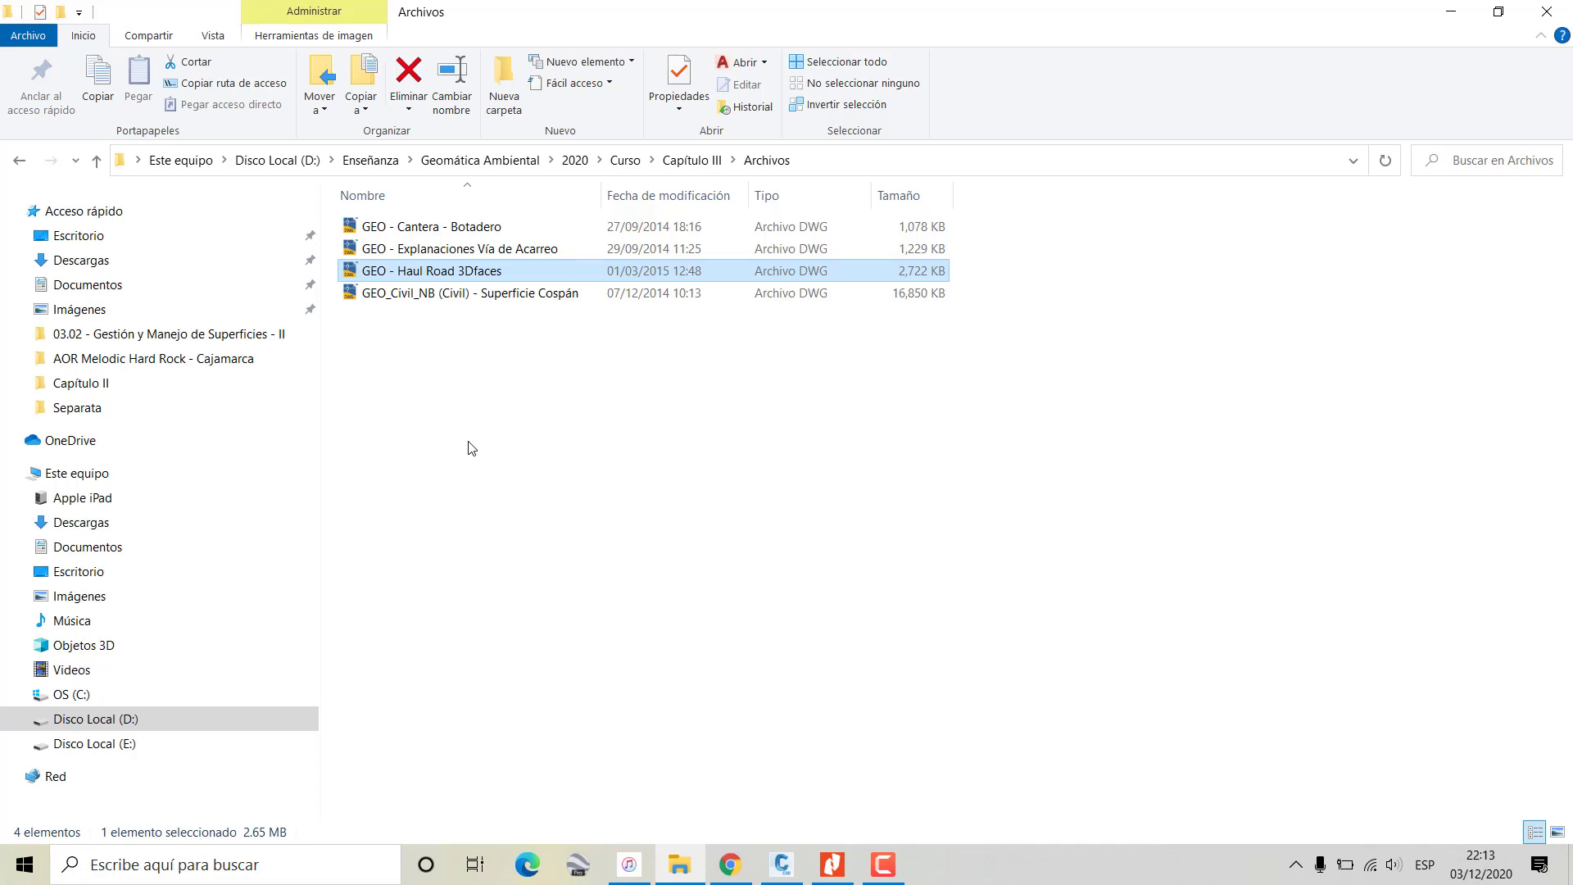
pyautogui.hotkey('alt', 'Tab')
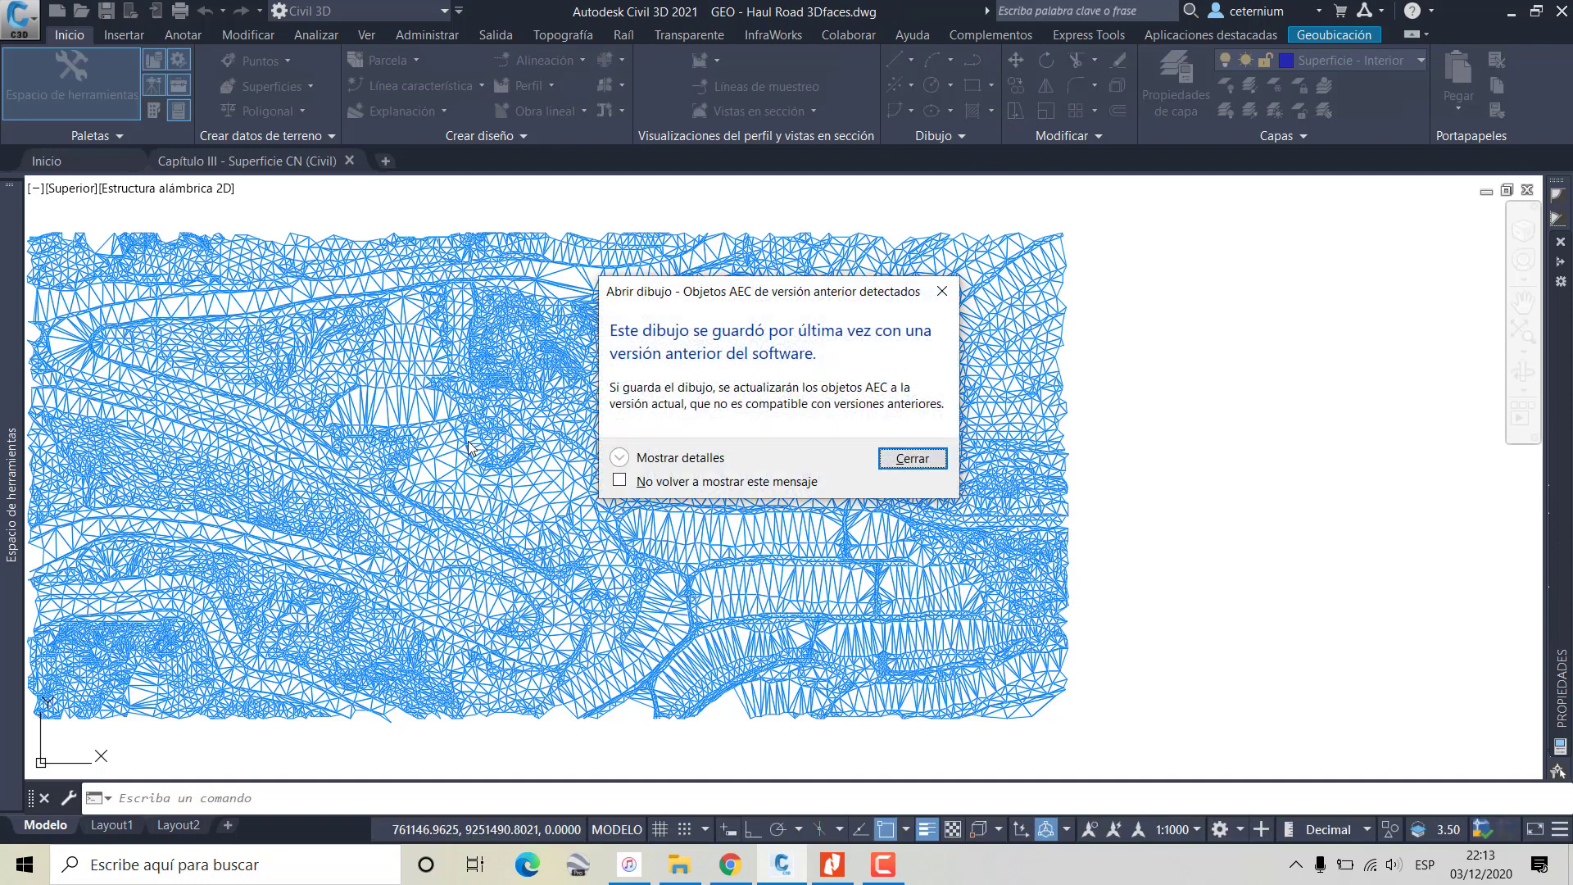
# Dismiss the older-version warning and zoom around the Haul Road 3D-face mesh
pyautogui.click(900, 460)
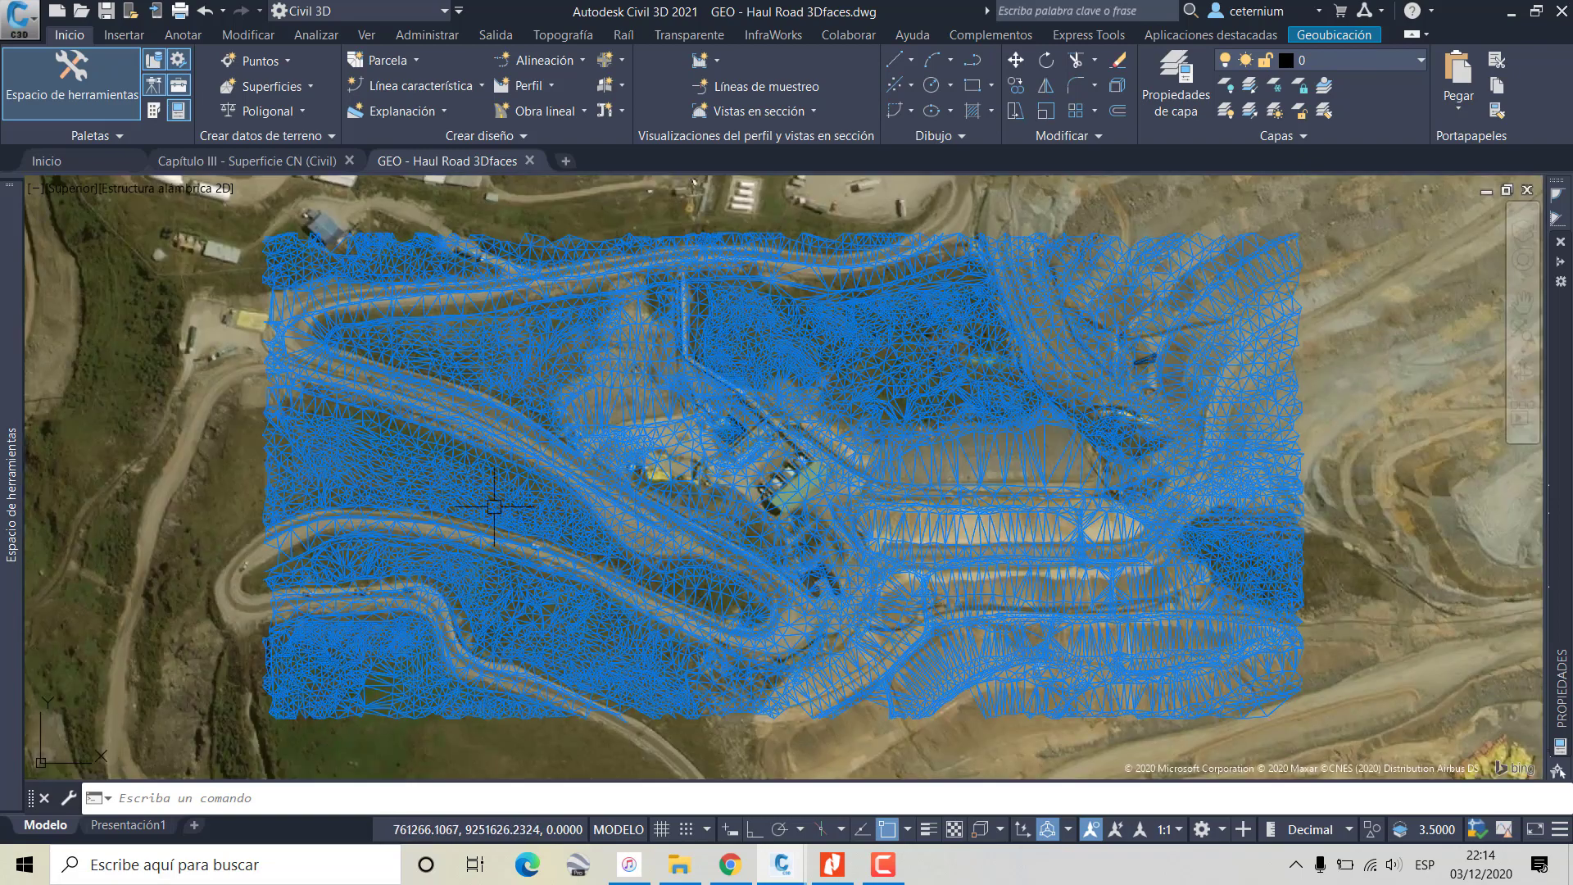
pyautogui.scroll(5, 292, 604)
pyautogui.scroll(-3, 298, 580)
pyautogui.scroll(-2, 603, 474)
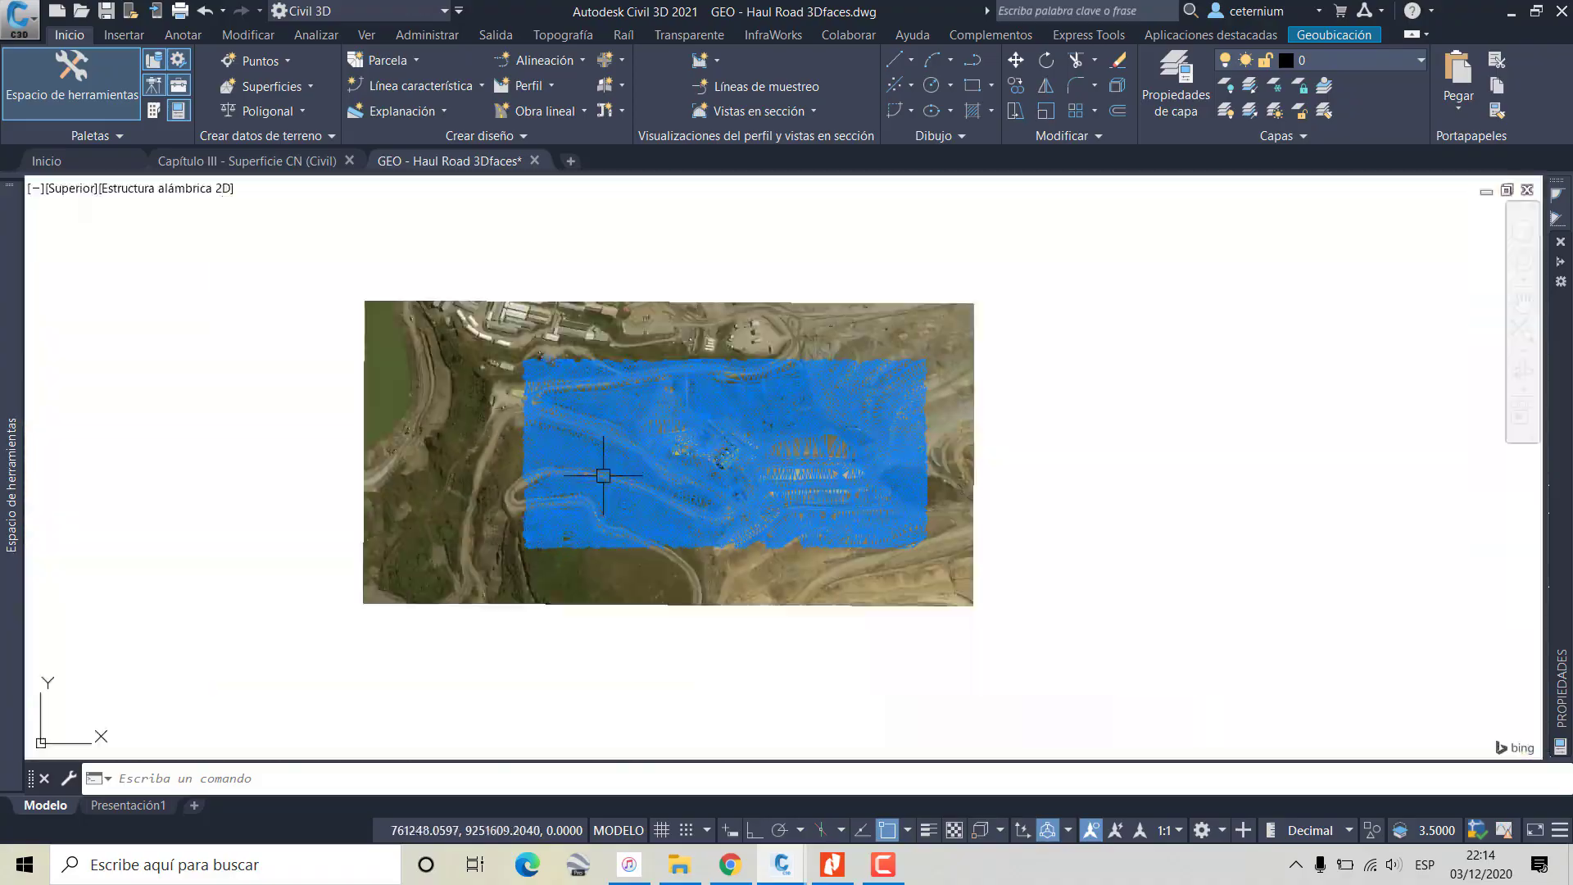
pyautogui.scroll(4, 647, 410)
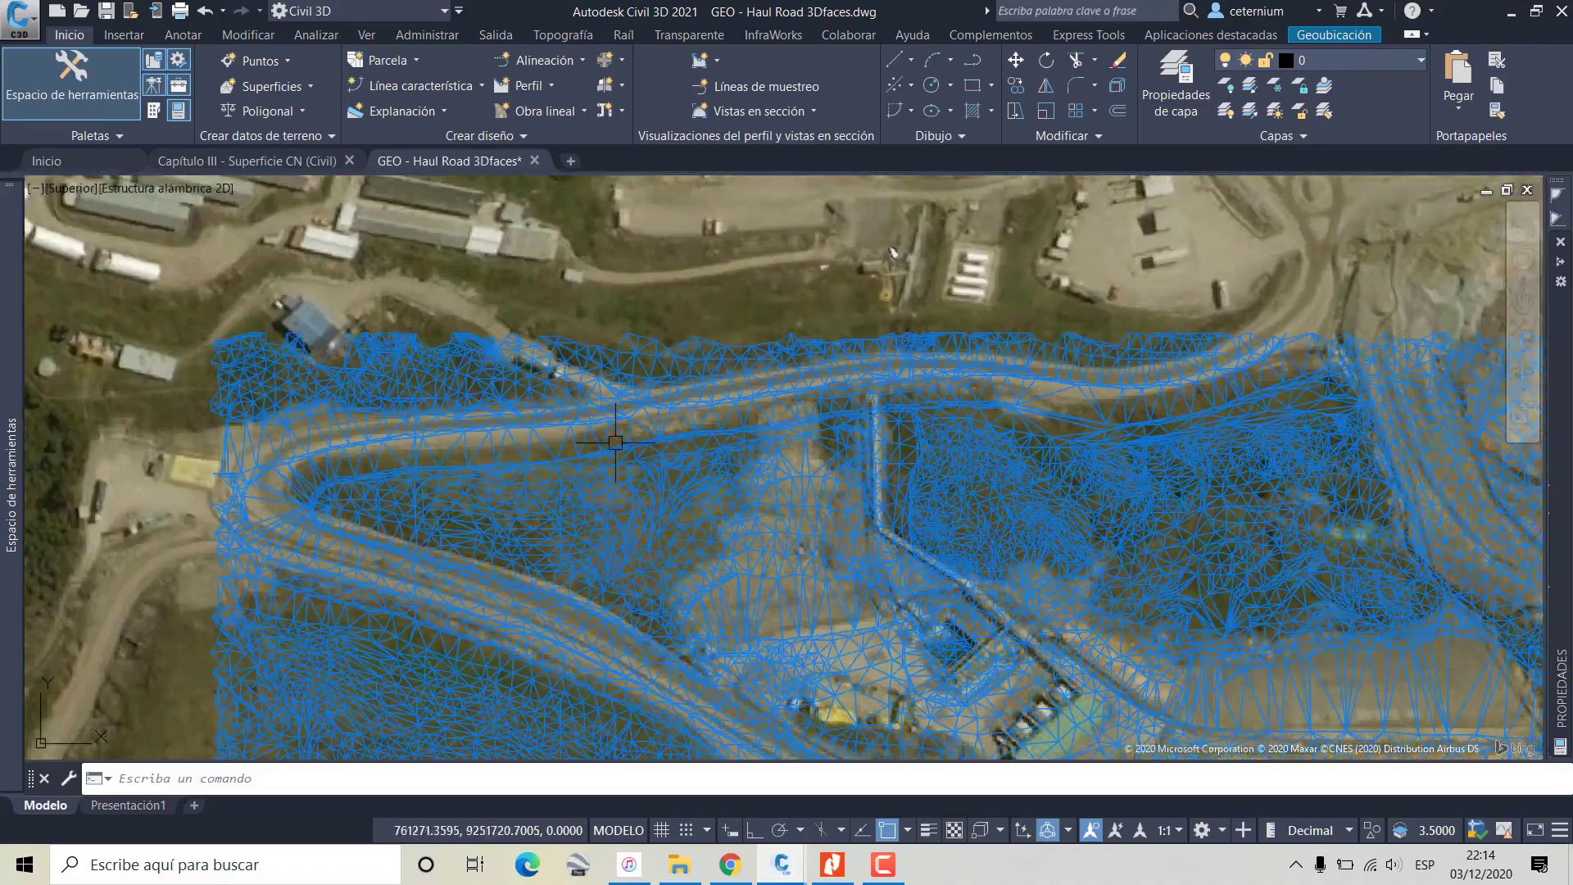
pyautogui.scroll(2, 658, 385)
pyautogui.scroll(-4, 658, 385)
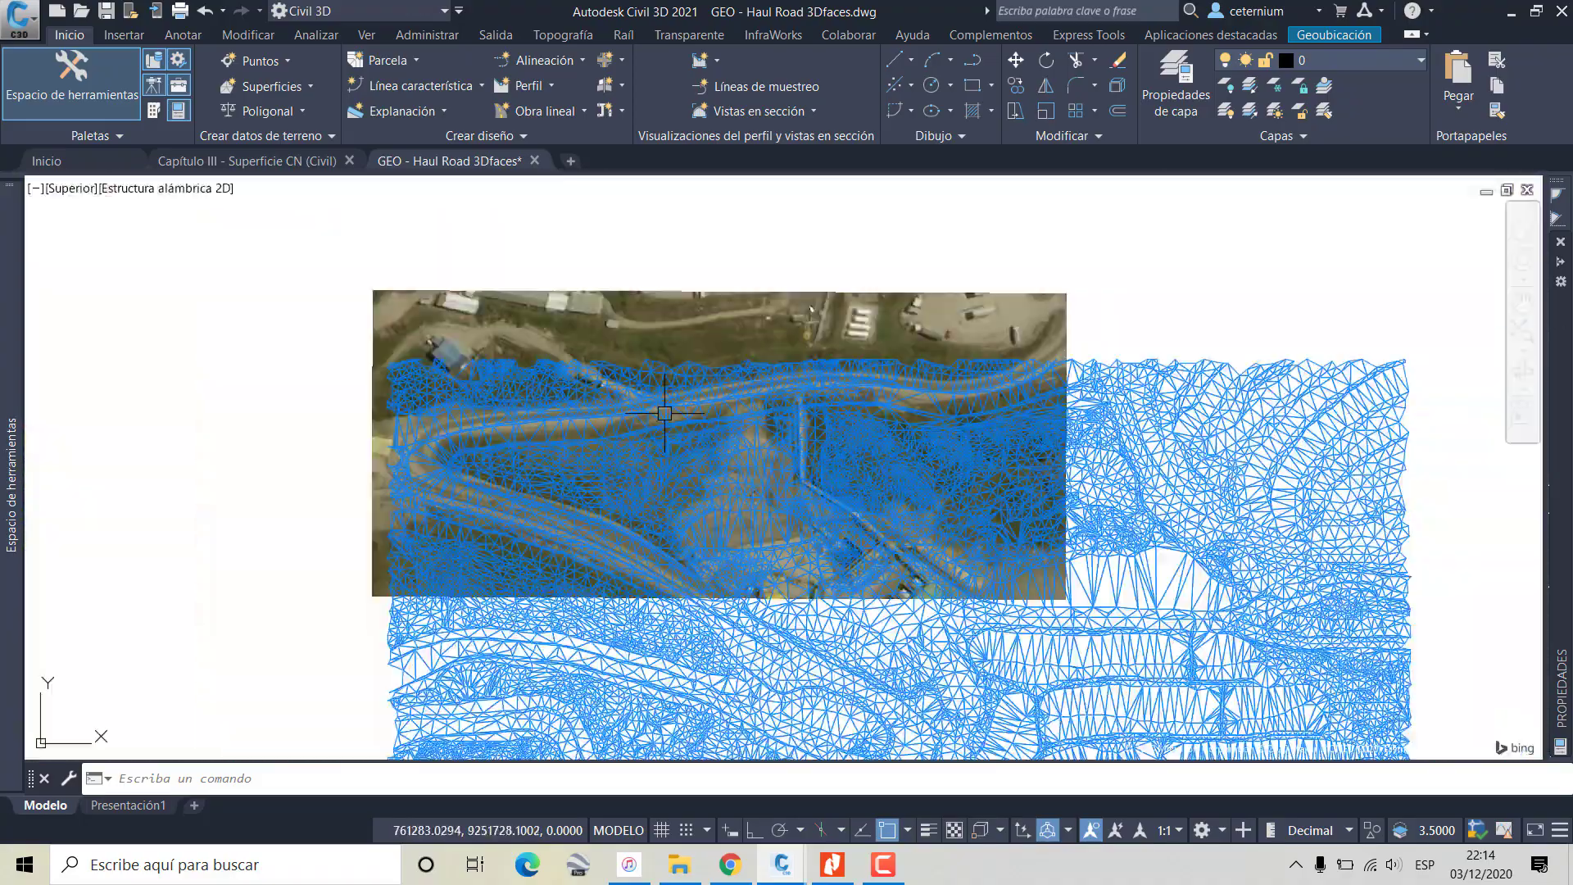
pyautogui.scroll(-1, 664, 414)
# Set Mapa aéreo to Mapa desactivado and window-select the whole 3D-face mesh
pyautogui.click(1334, 34)
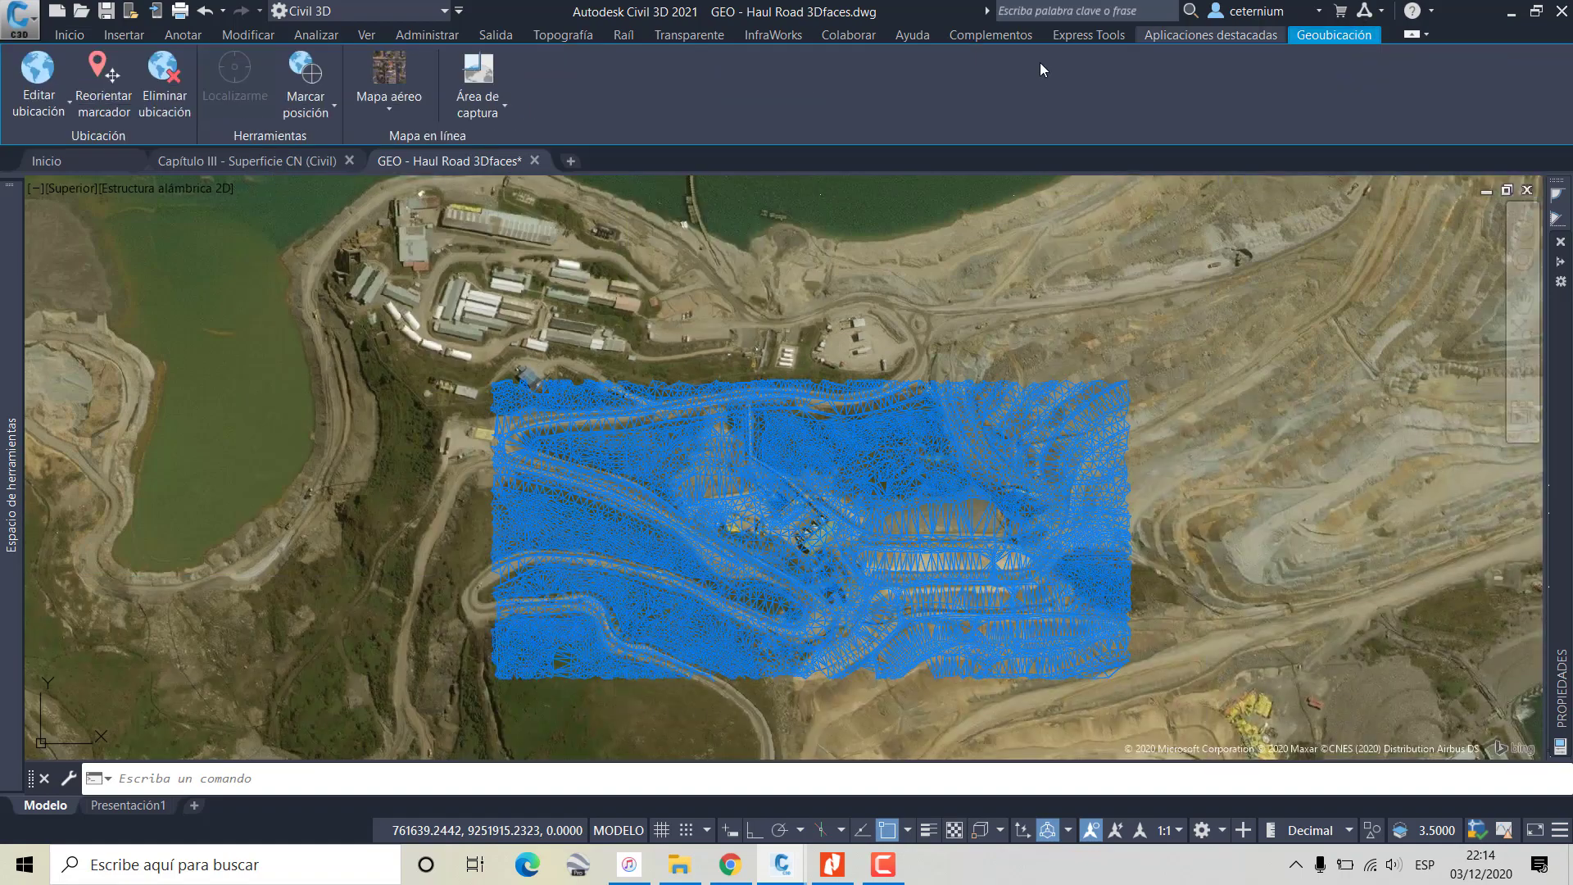
pyautogui.click(400, 116)
pyautogui.click(405, 269)
pyautogui.scroll(1, 520, 384)
pyautogui.scroll(3, 520, 385)
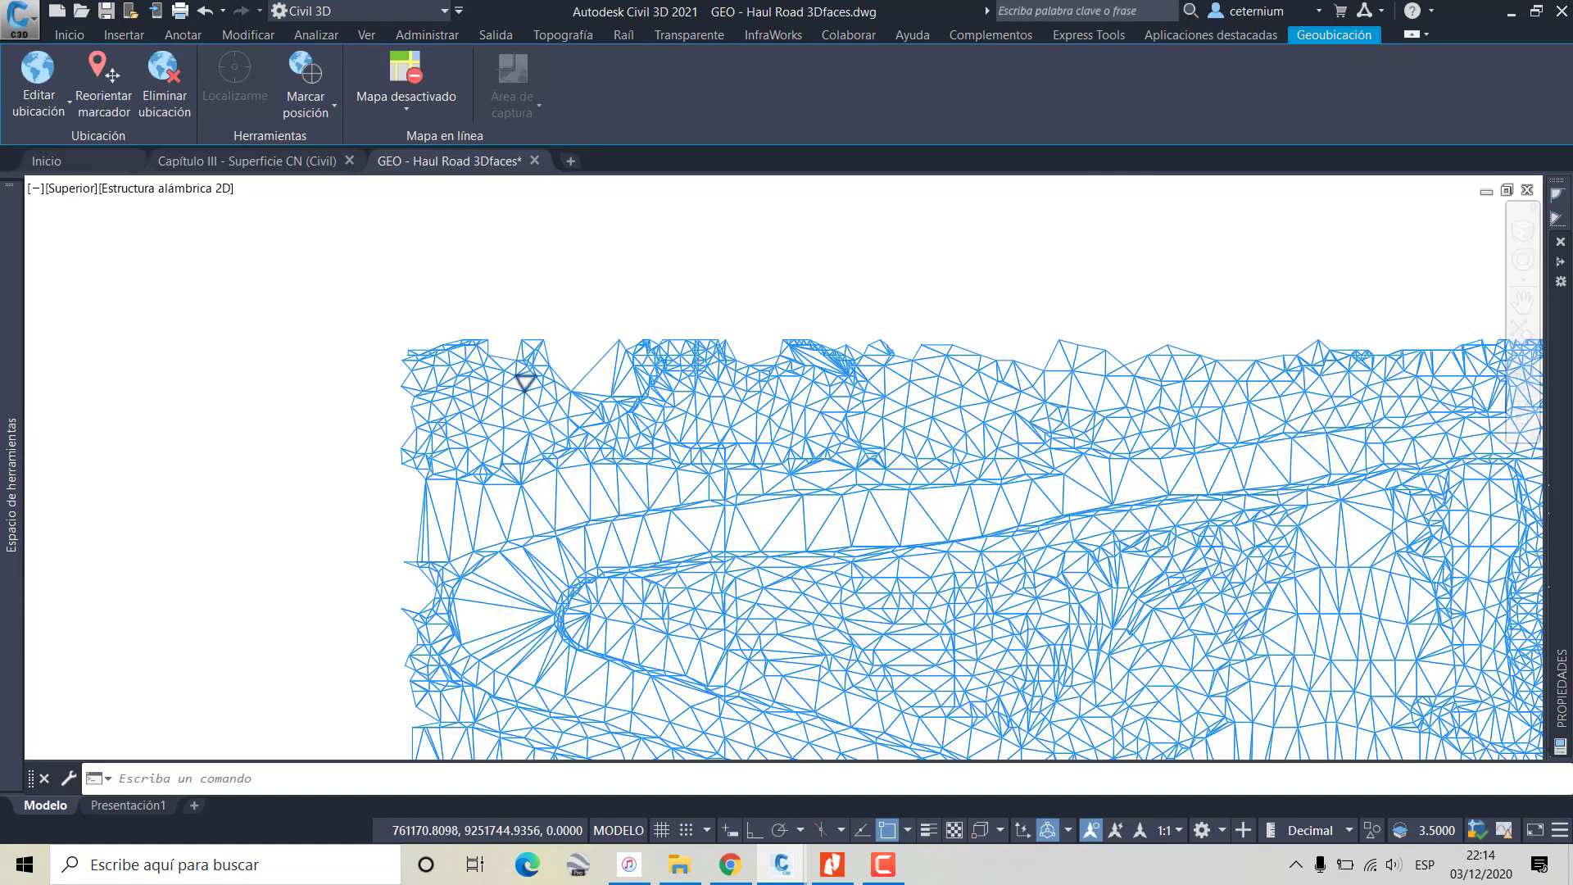
pyautogui.scroll(-1, 890, 411)
pyautogui.scroll(1, 891, 411)
pyautogui.scroll(-5, 895, 404)
pyautogui.click(592, 358)
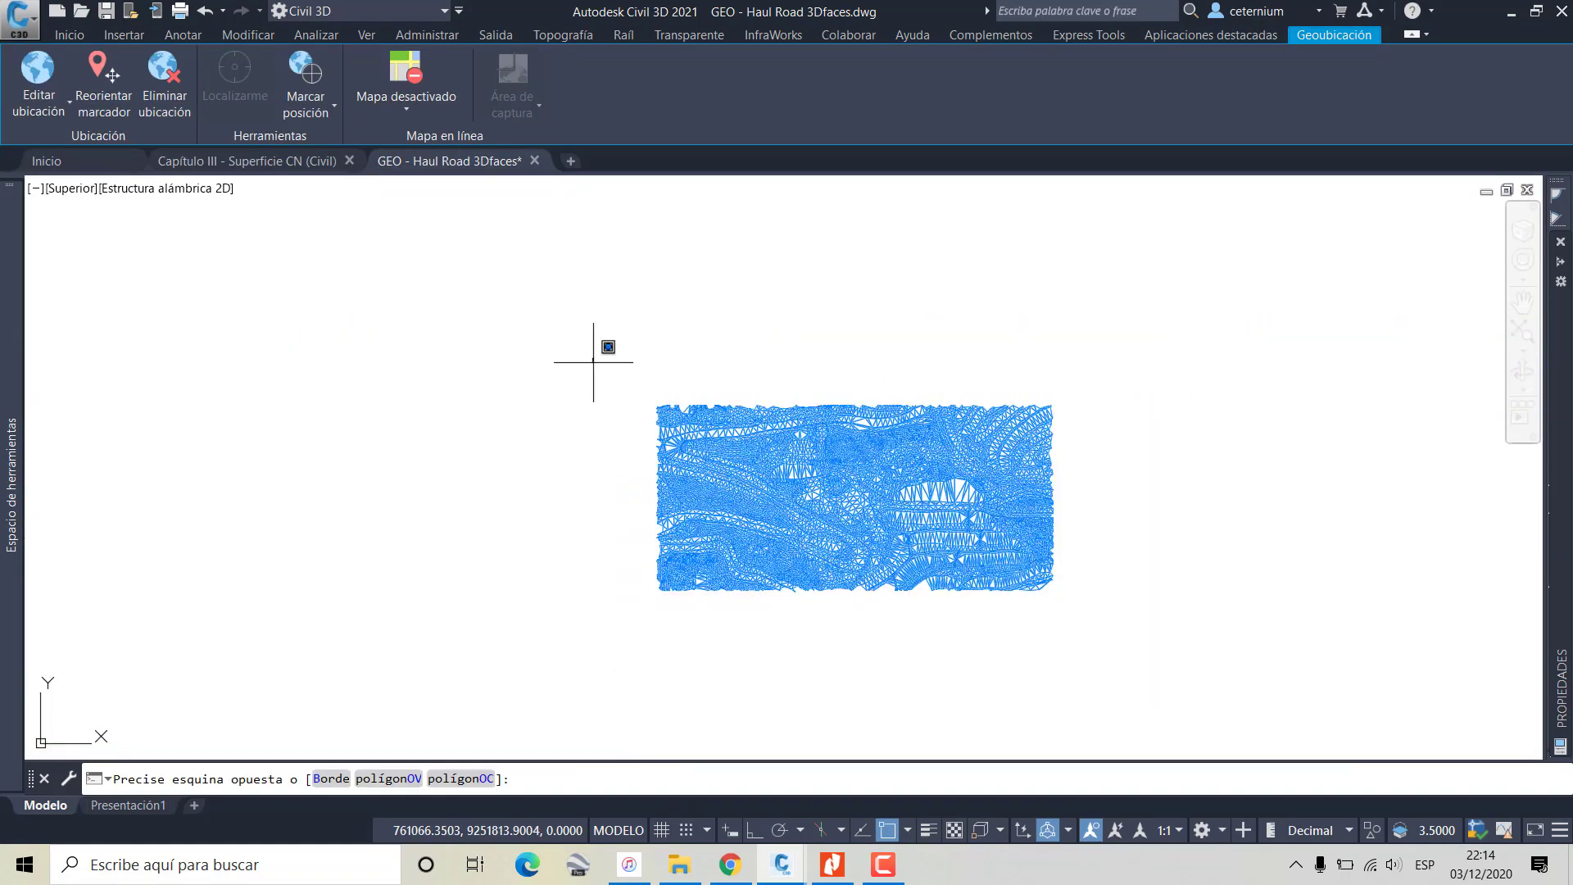
pyautogui.click(1204, 611)
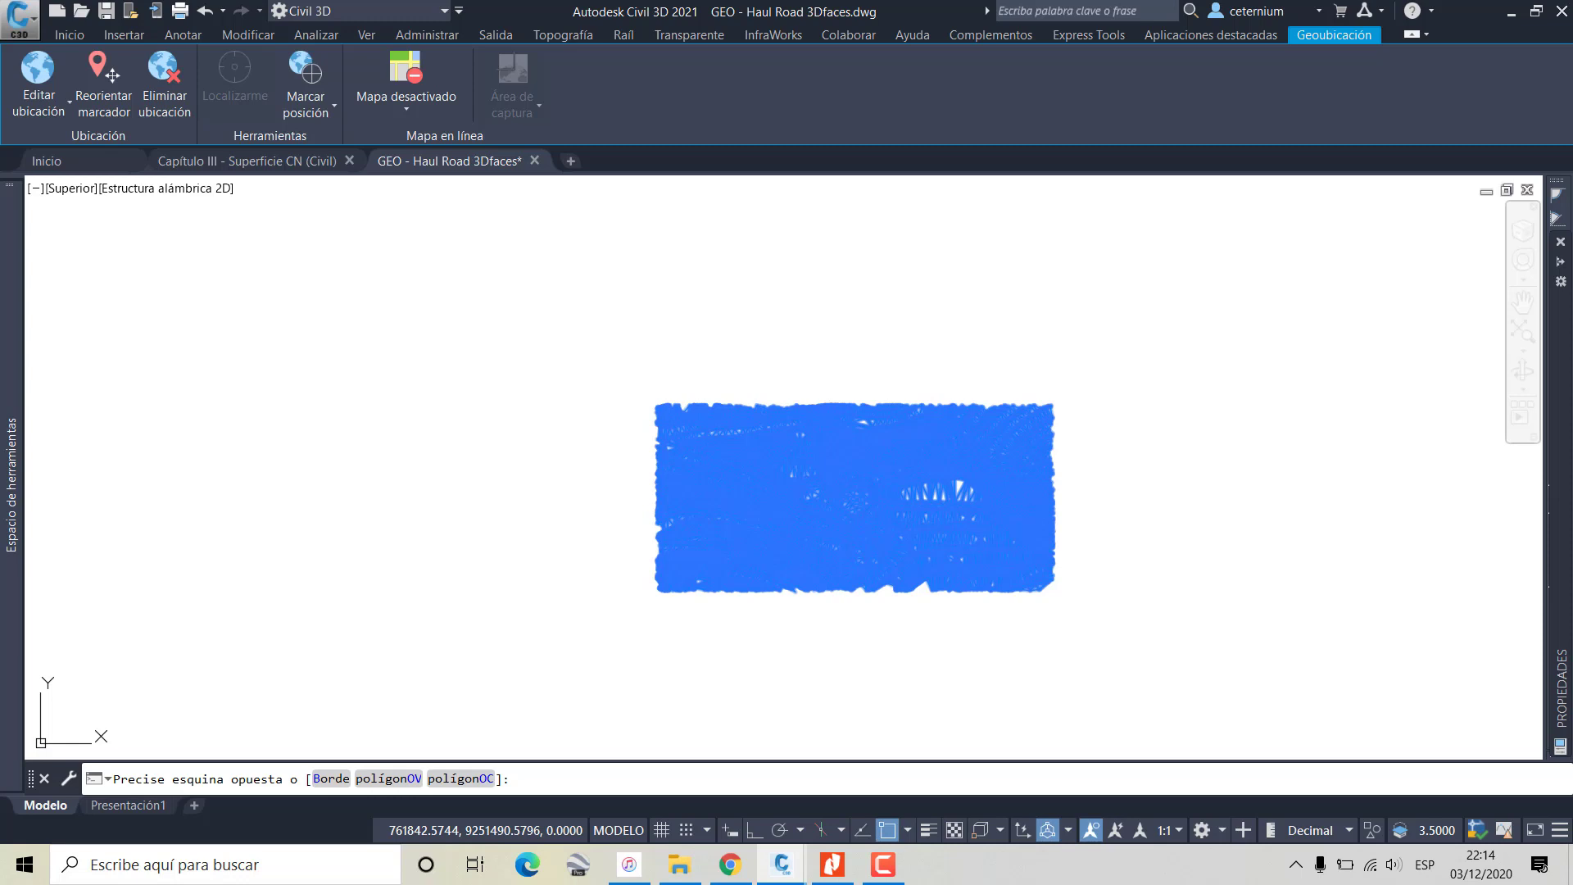
# View the selected mesh in the Object Viewer, orbit to inspect its relief, then close it
pyautogui.rightClick(910, 492)
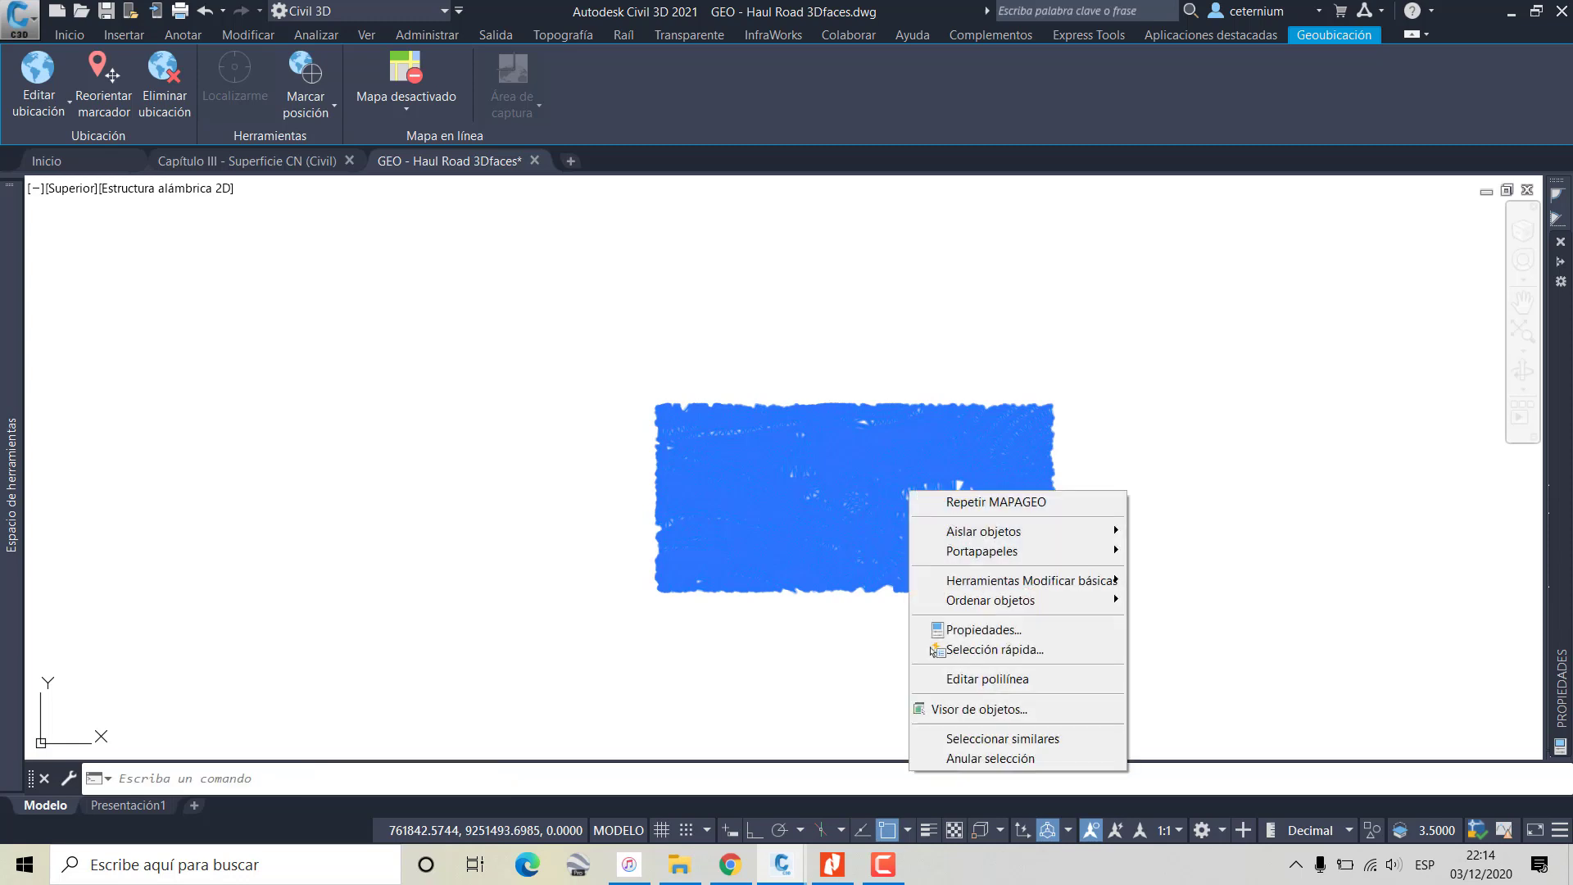
pyautogui.click(983, 710)
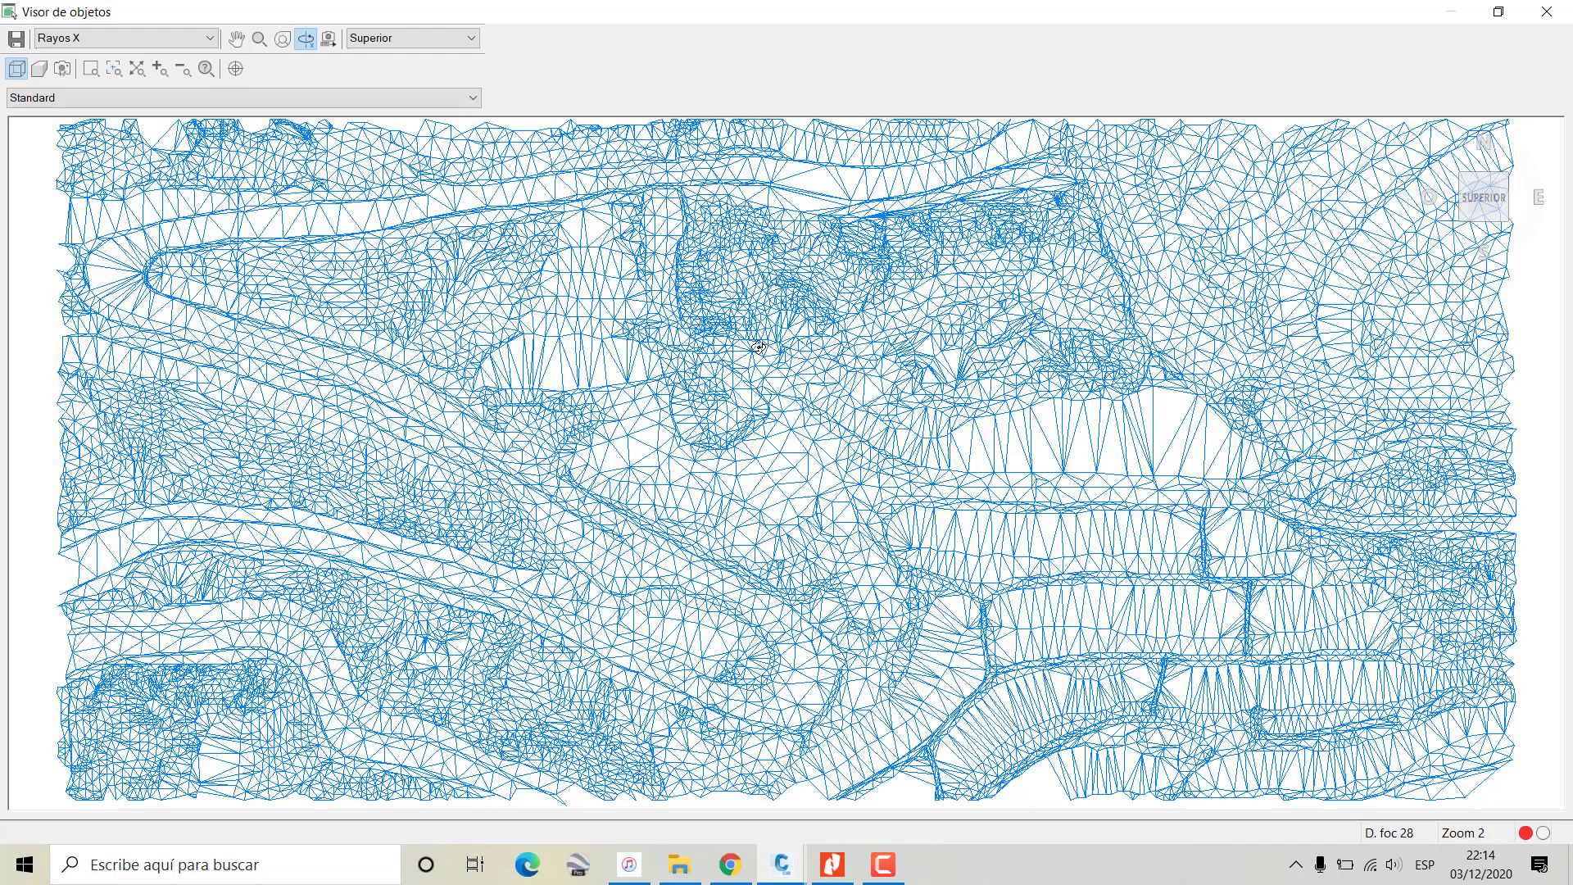
pyautogui.moveTo(867, 390); pyautogui.dragTo(868, 326)
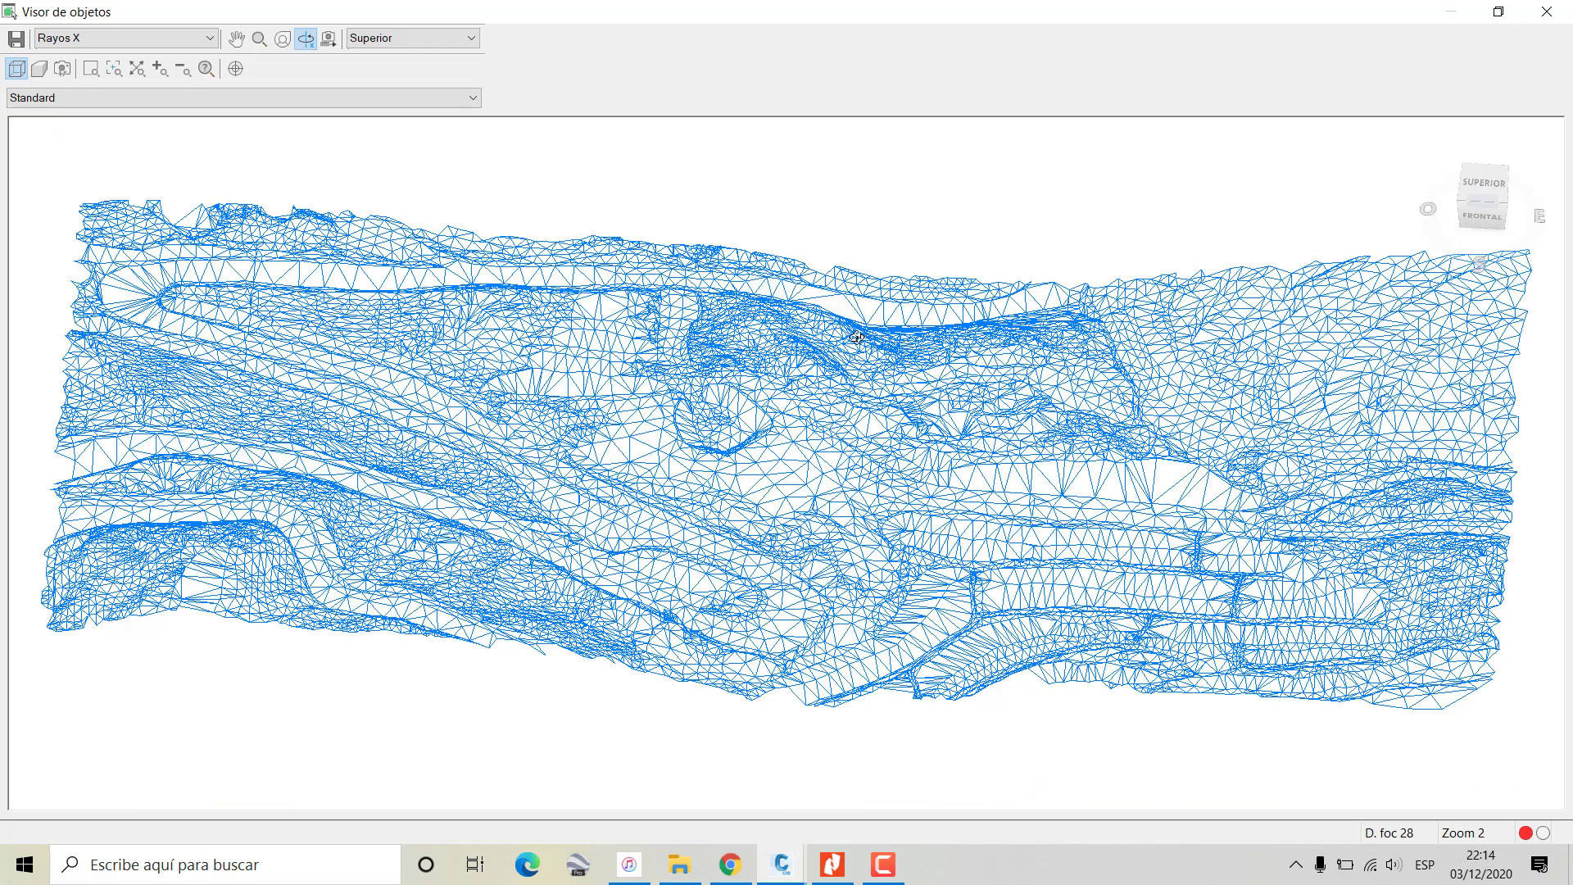
pyautogui.moveTo(860, 334); pyautogui.dragTo(862, 334)
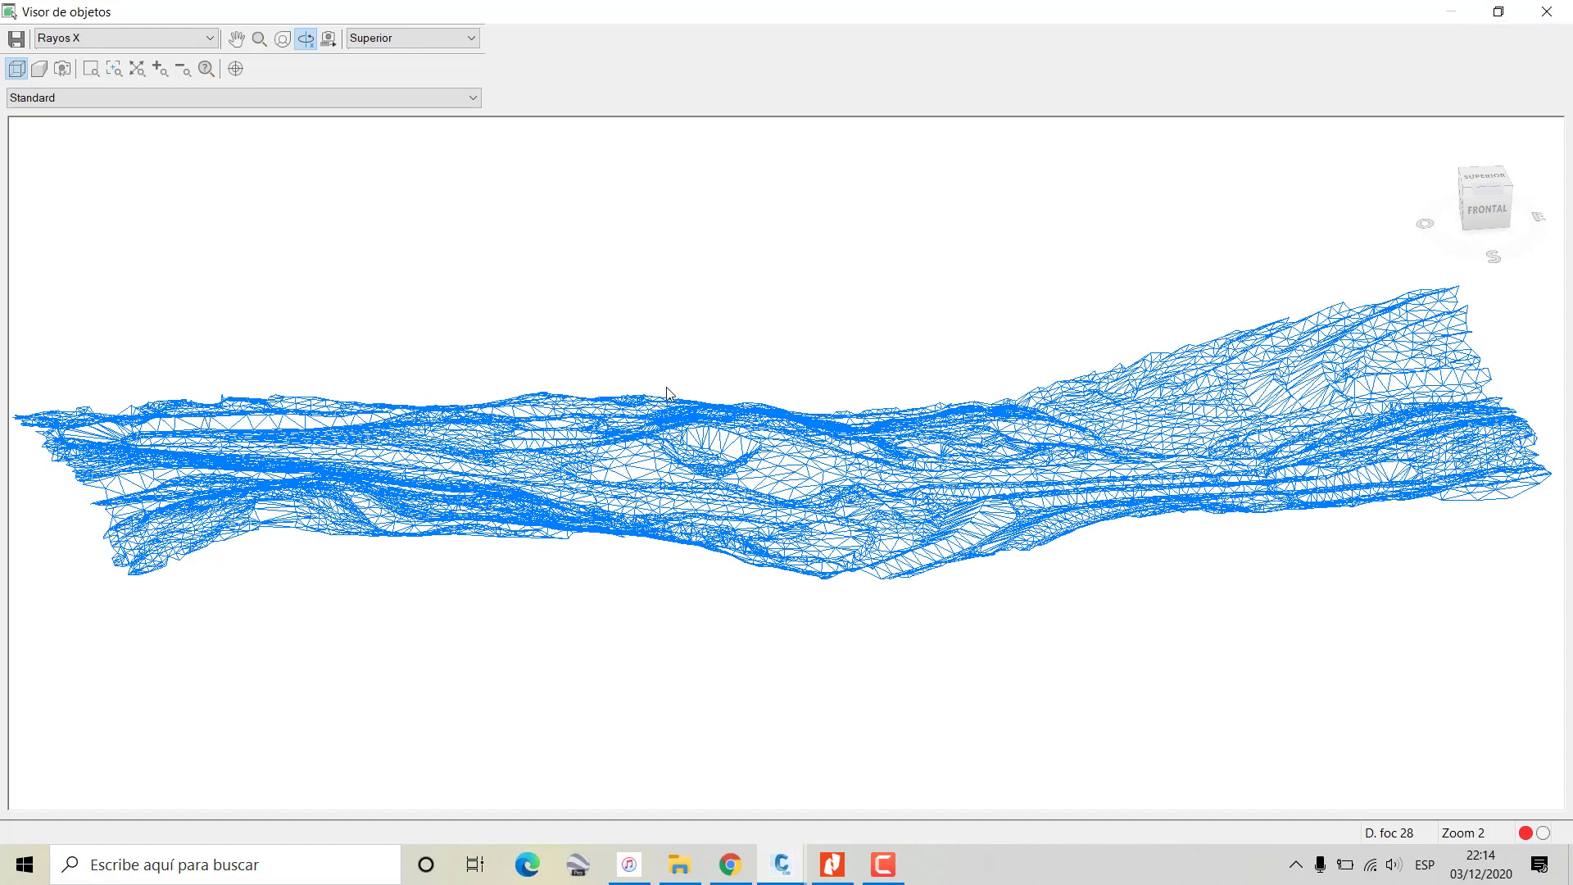
pyautogui.press('Escape')
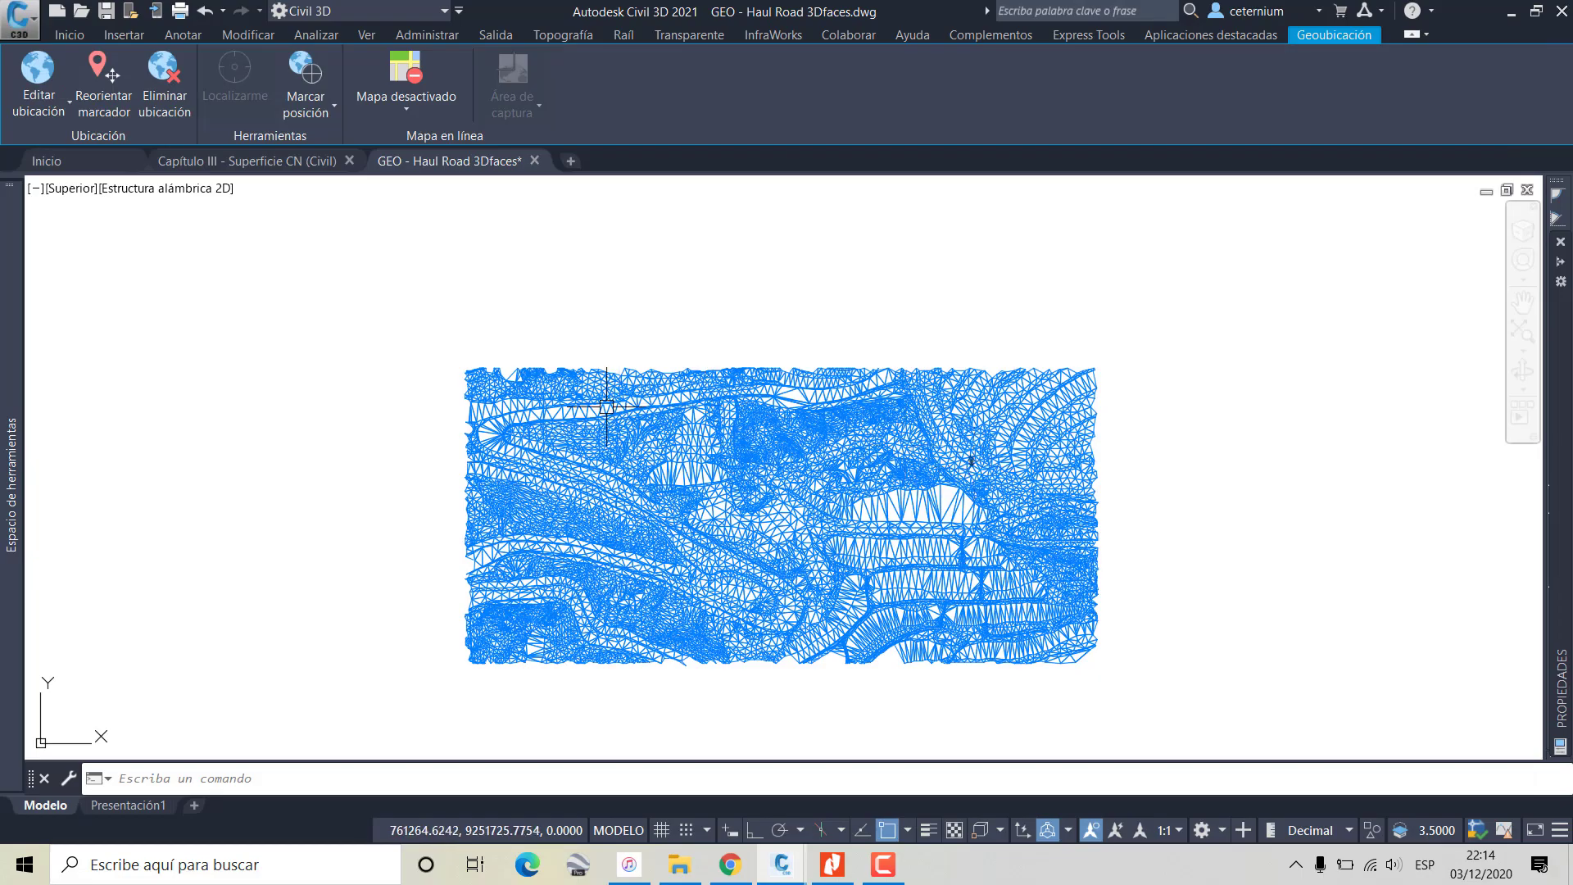
# Confirm in Drawing Settings the coordinate system is SA-17S (PSAD 1956 UTM Zone 17 South), then cancel
pyautogui.scroll(6, 902, 446)
pyautogui.scroll(-8, 642, 344)
pyautogui.scroll(4, 621, 331)
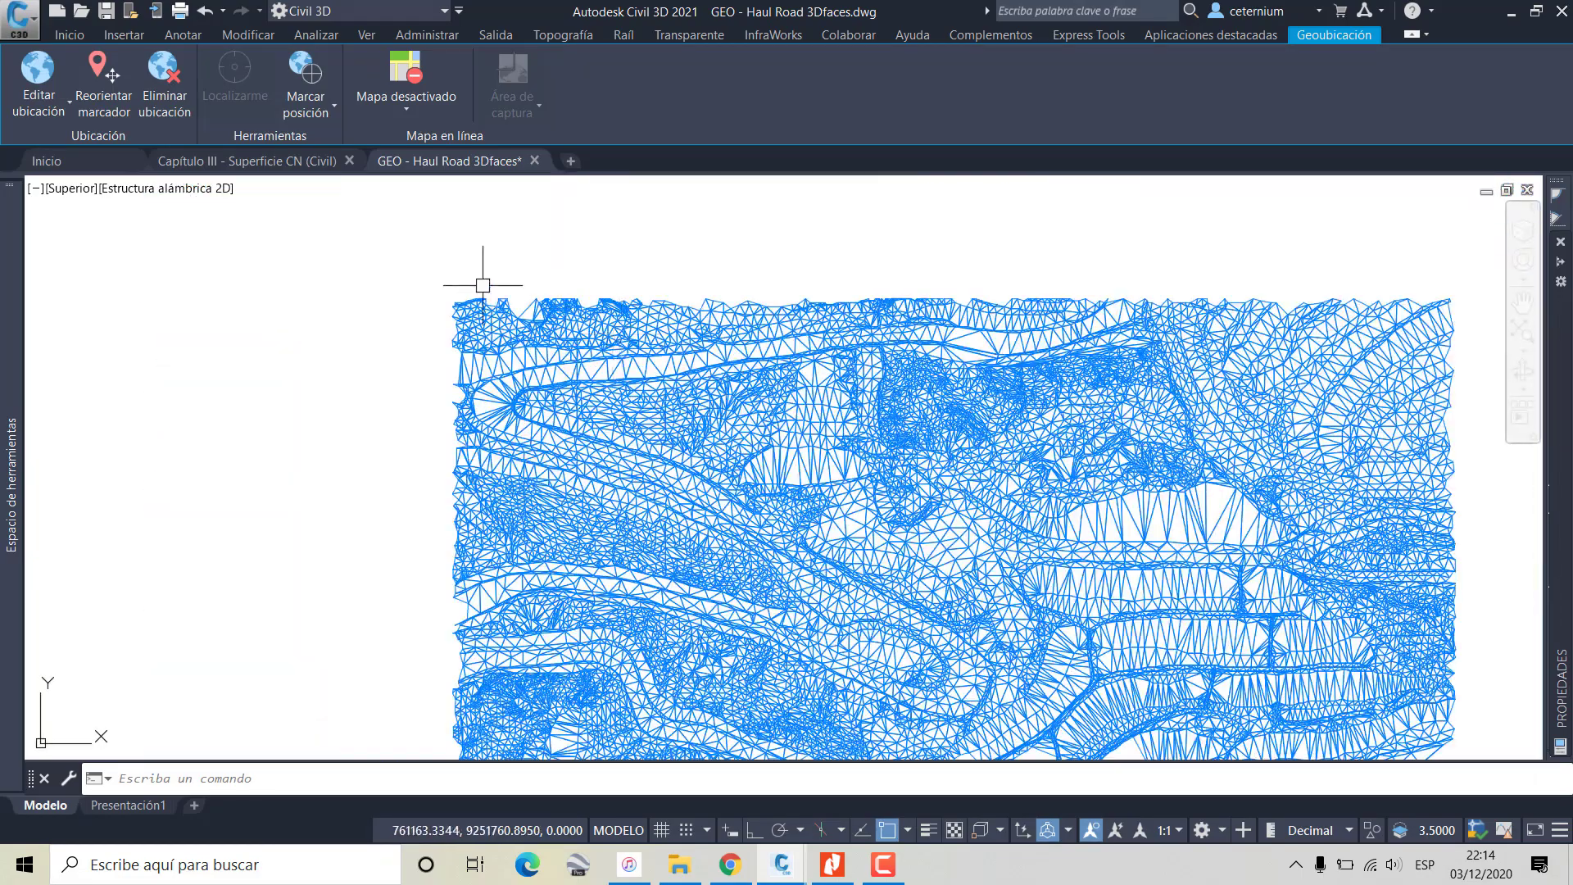
pyautogui.scroll(-4, 833, 263)
pyautogui.scroll(2, 860, 278)
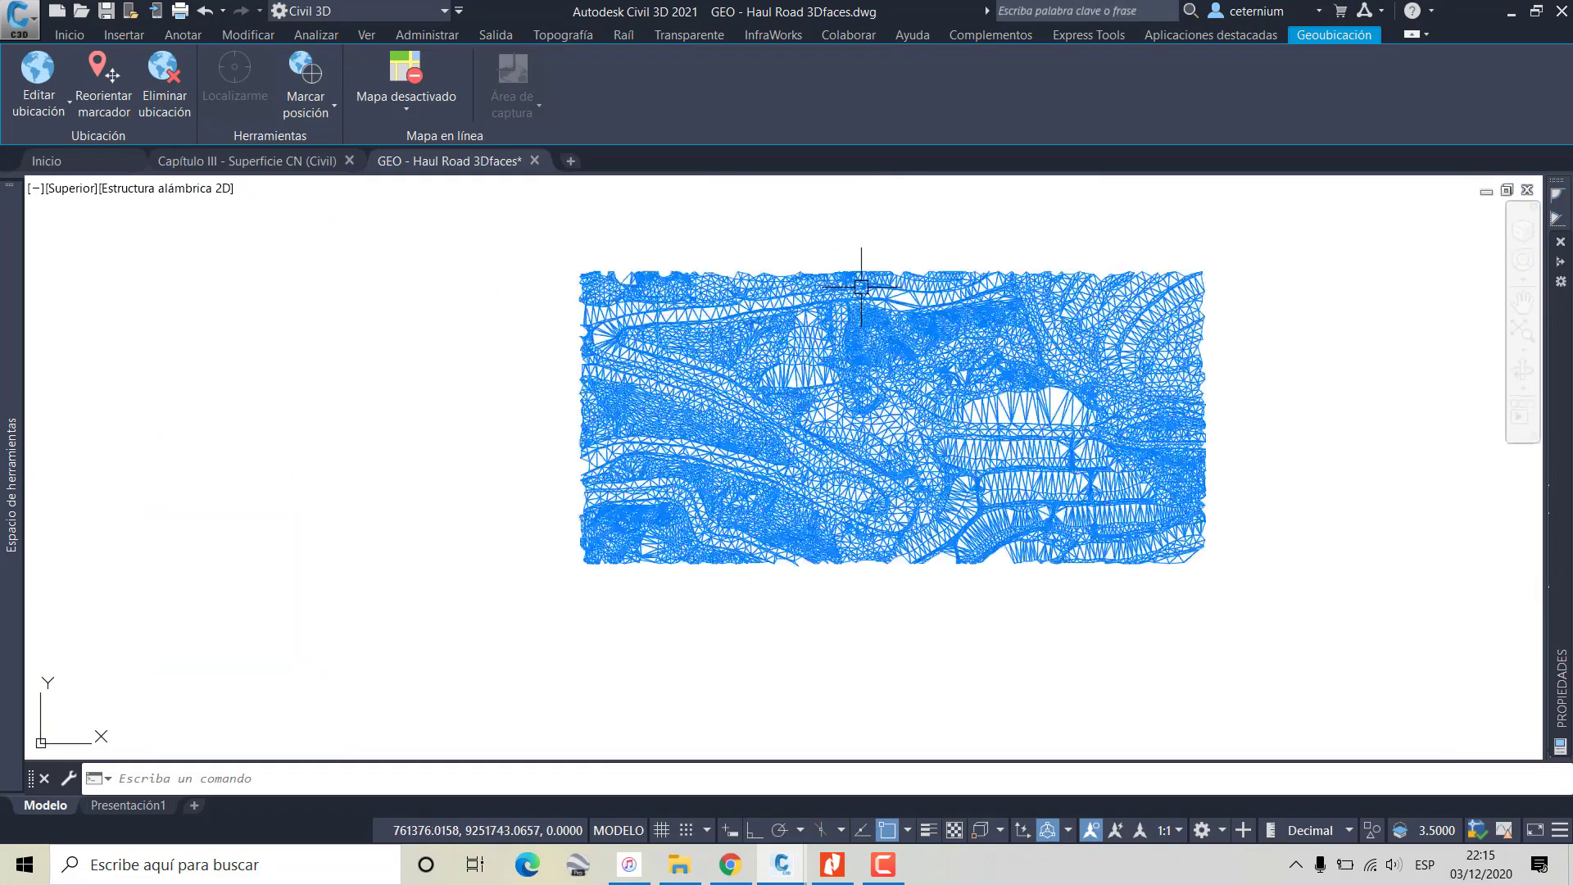
pyautogui.scroll(4, 857, 281)
pyautogui.scroll(-5, 857, 283)
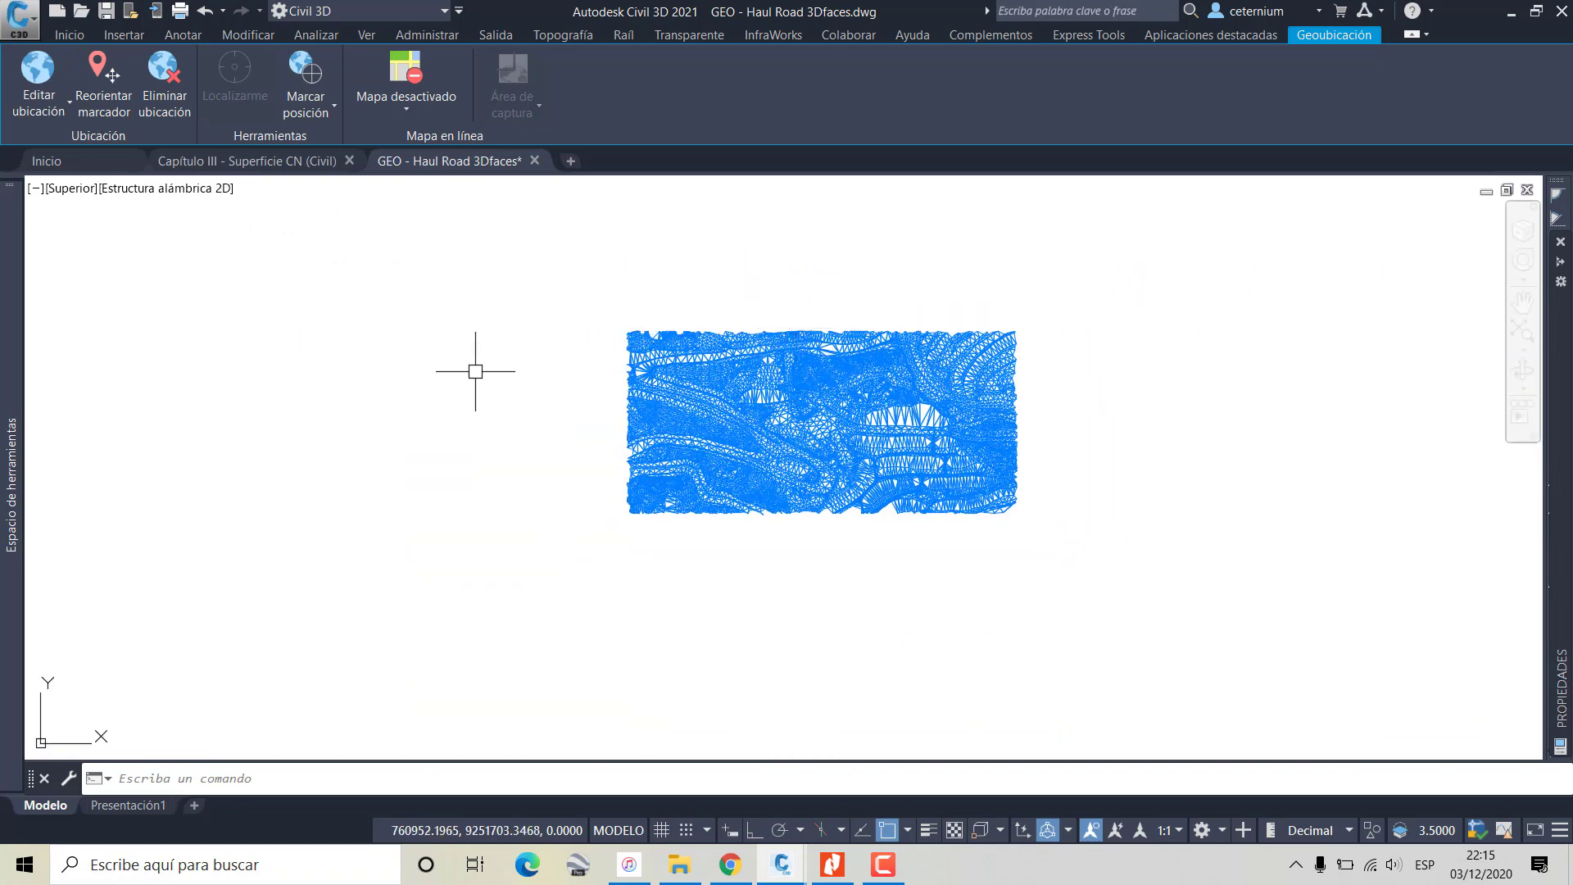
pyautogui.scroll(2, 669, 409)
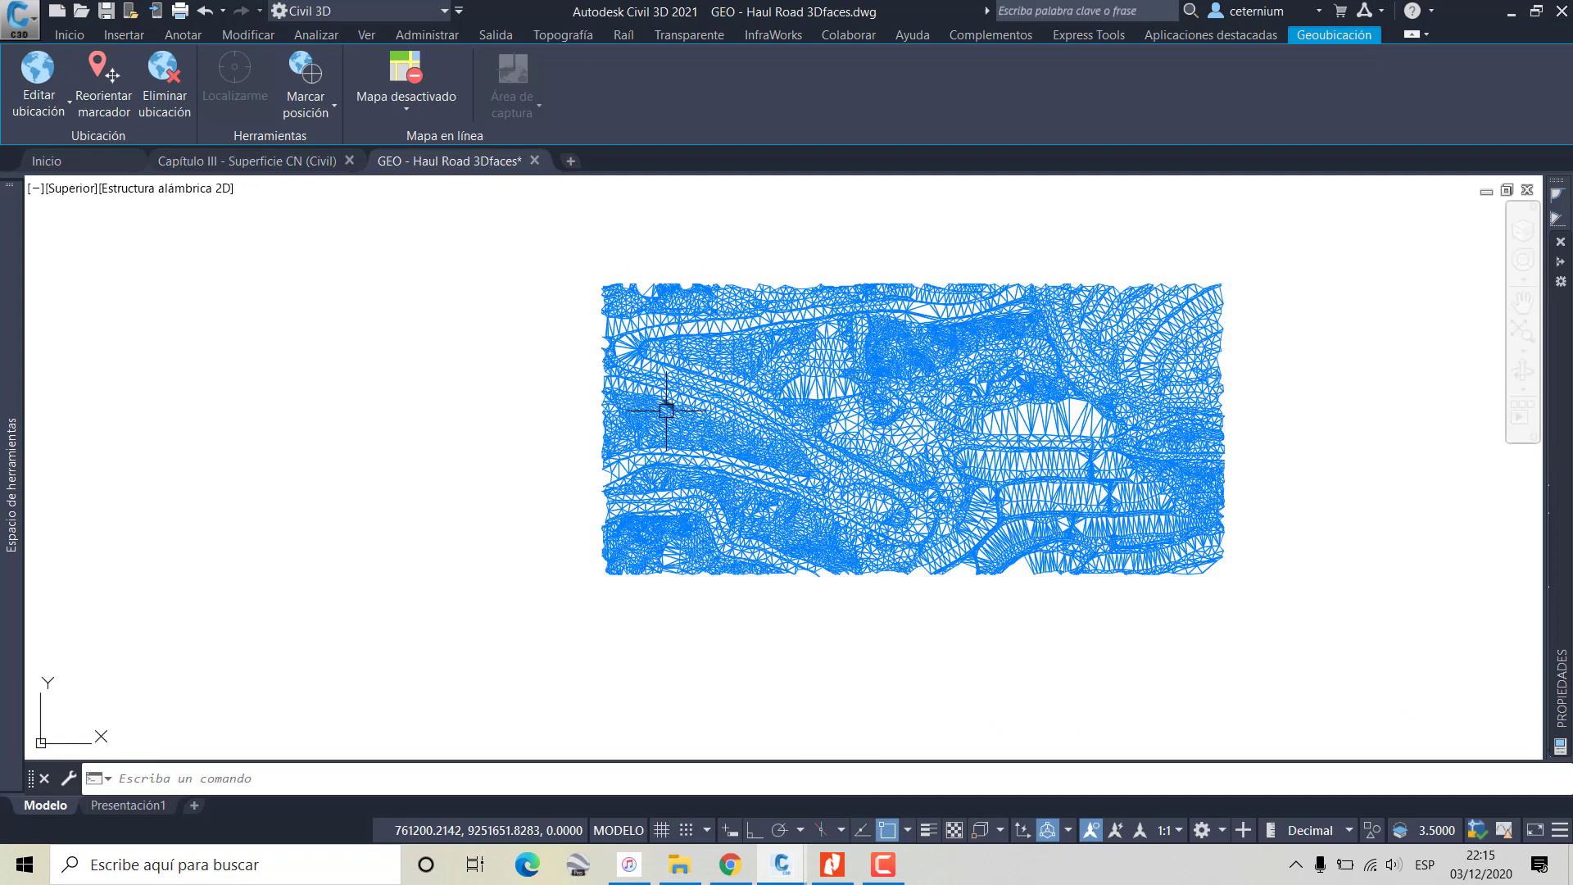
pyautogui.click(20, 18)
pyautogui.click(312, 300)
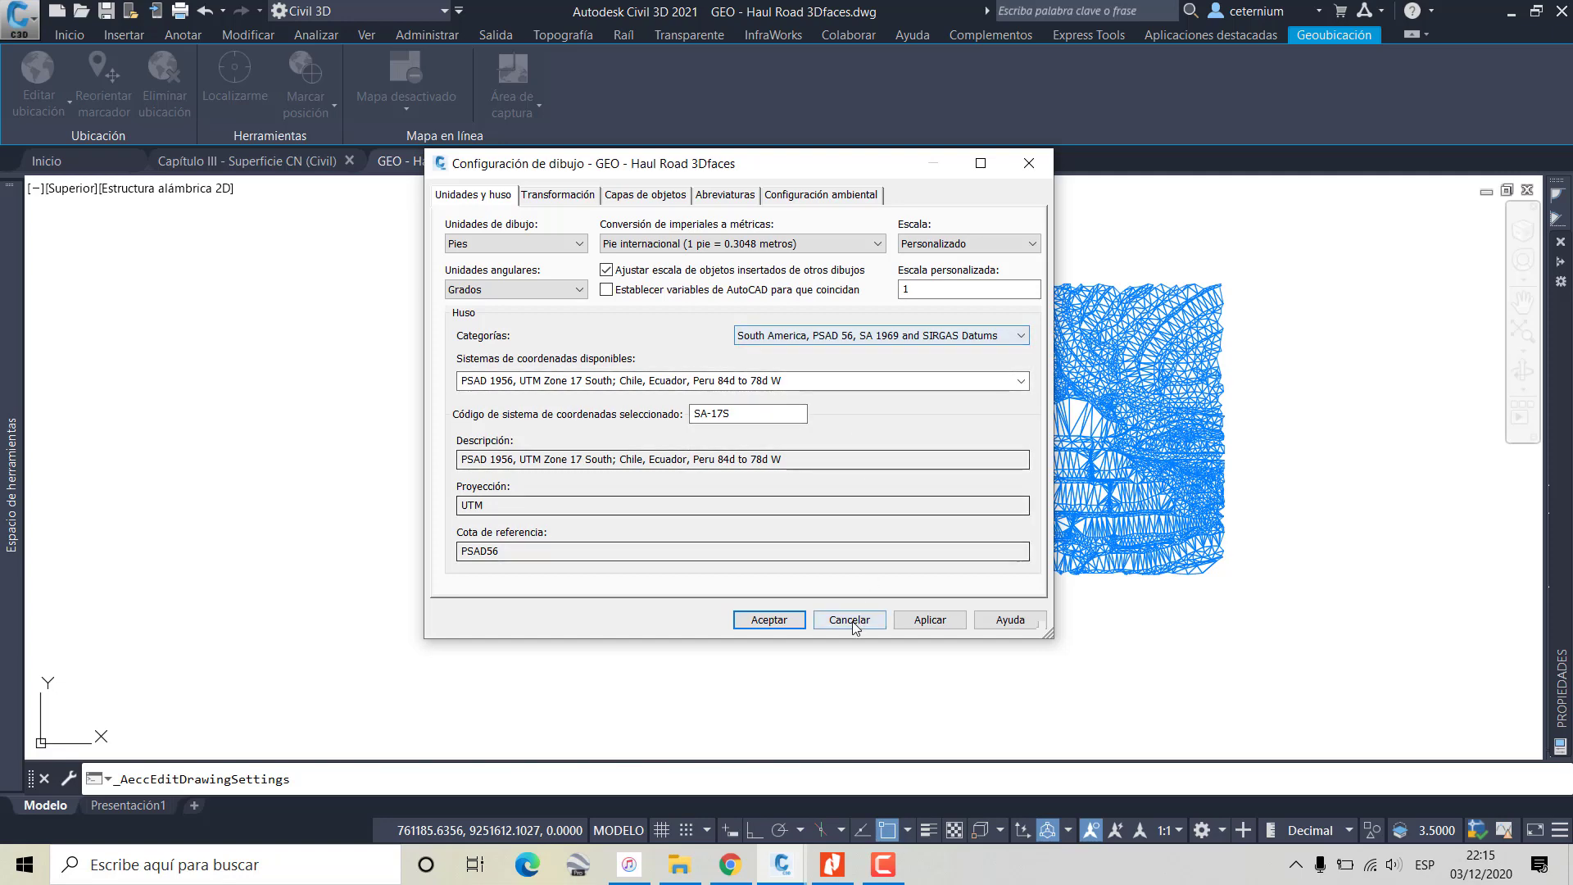
pyautogui.click(769, 619)
# Window-select the whole Haul Road mesh, then switch to the Capítulo III - Superficie CN (Civil) drawing
pyautogui.click(1280, 720)
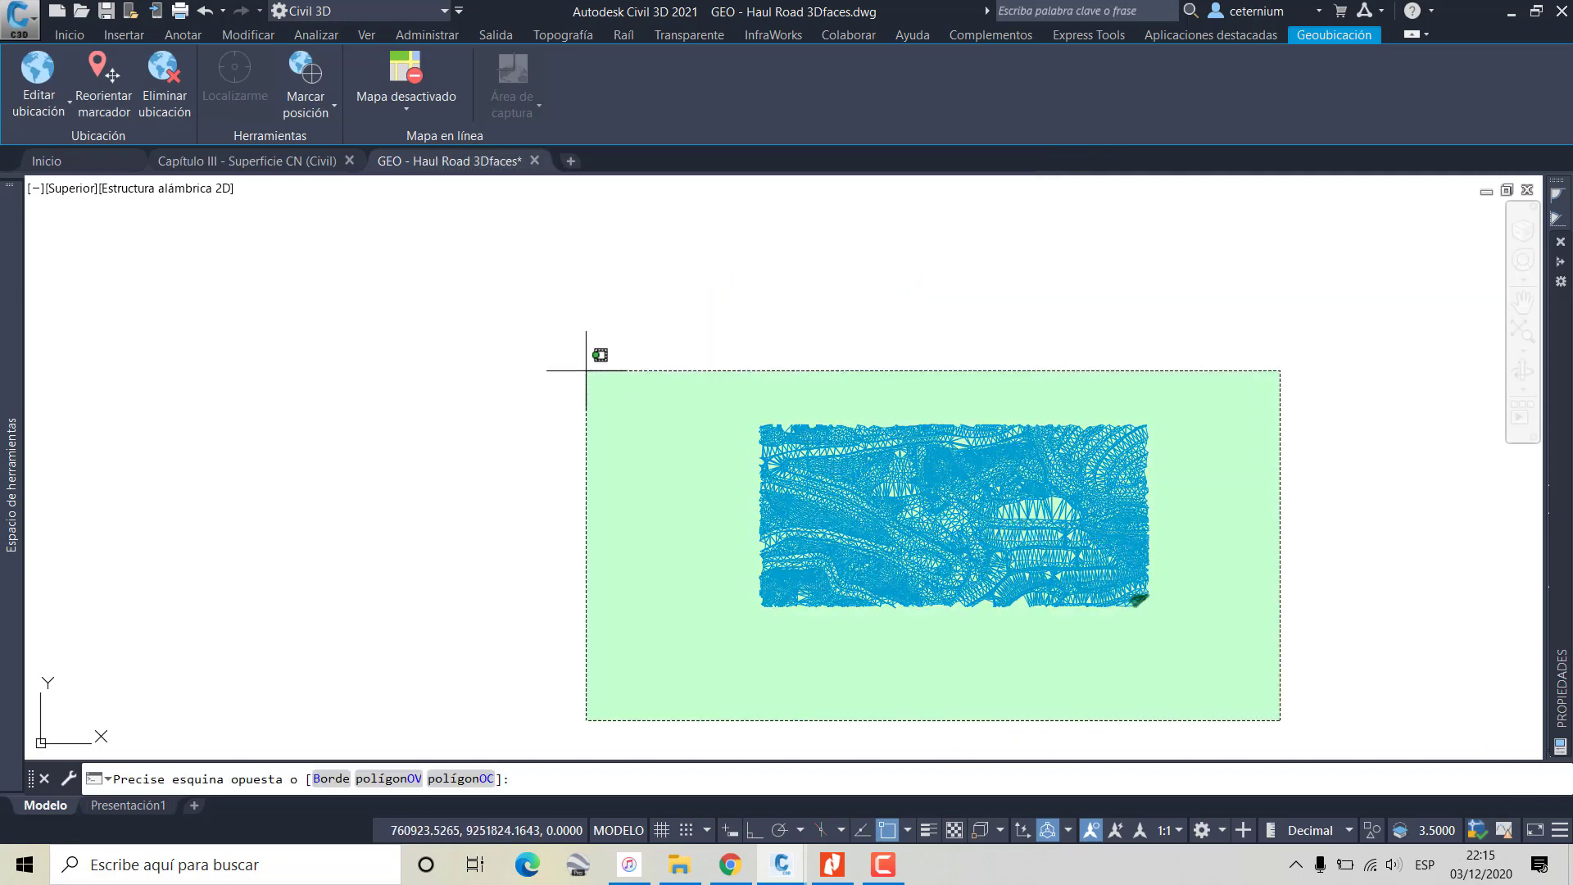
pyautogui.click(586, 370)
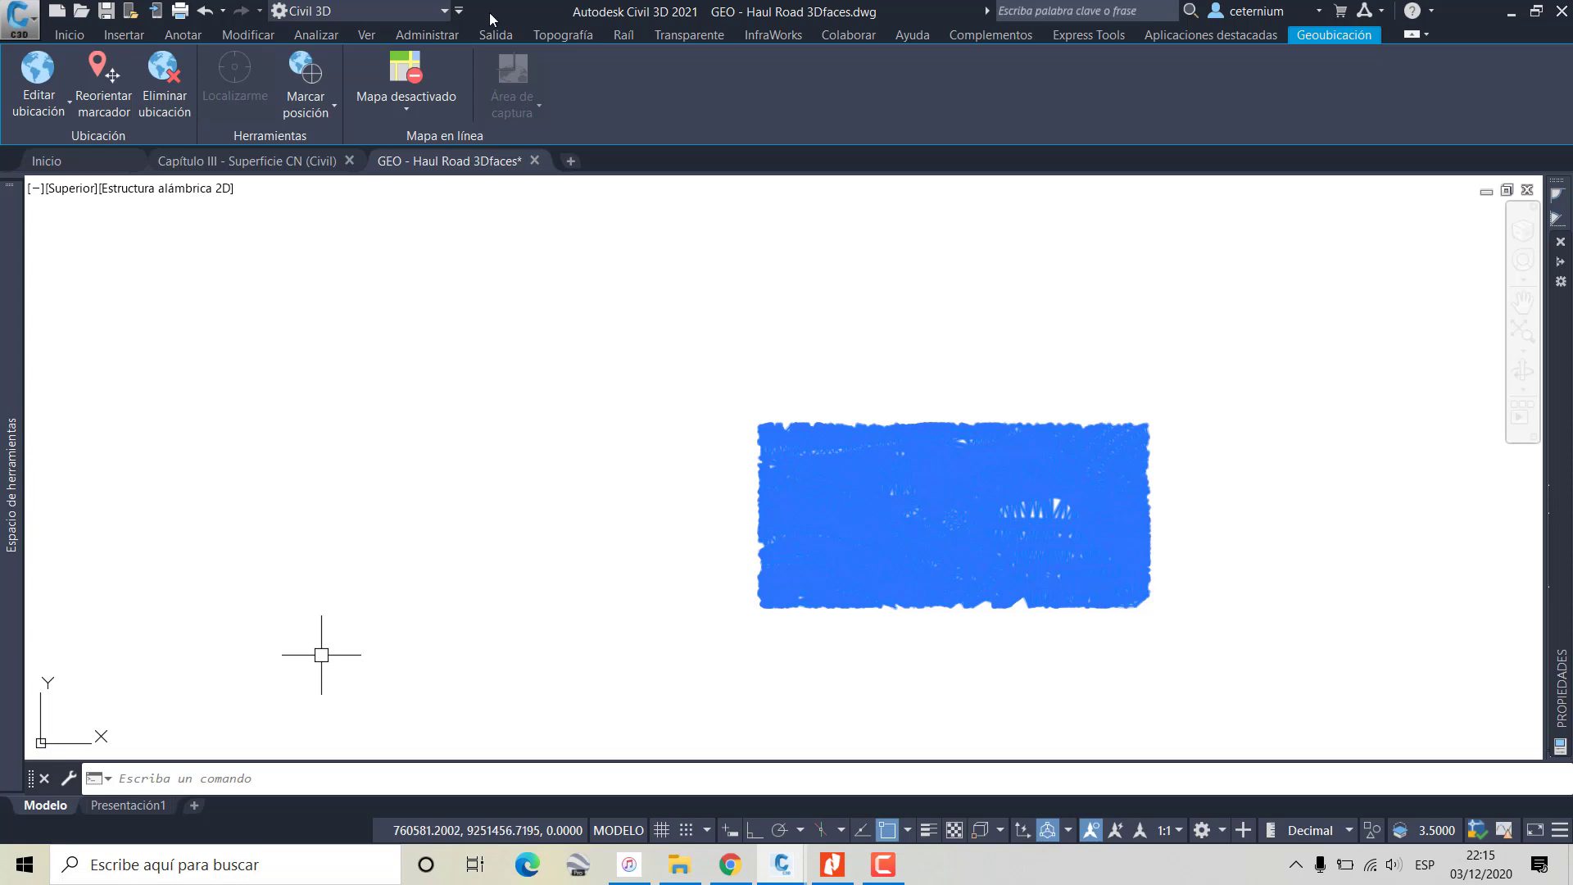
pyautogui.click(272, 163)
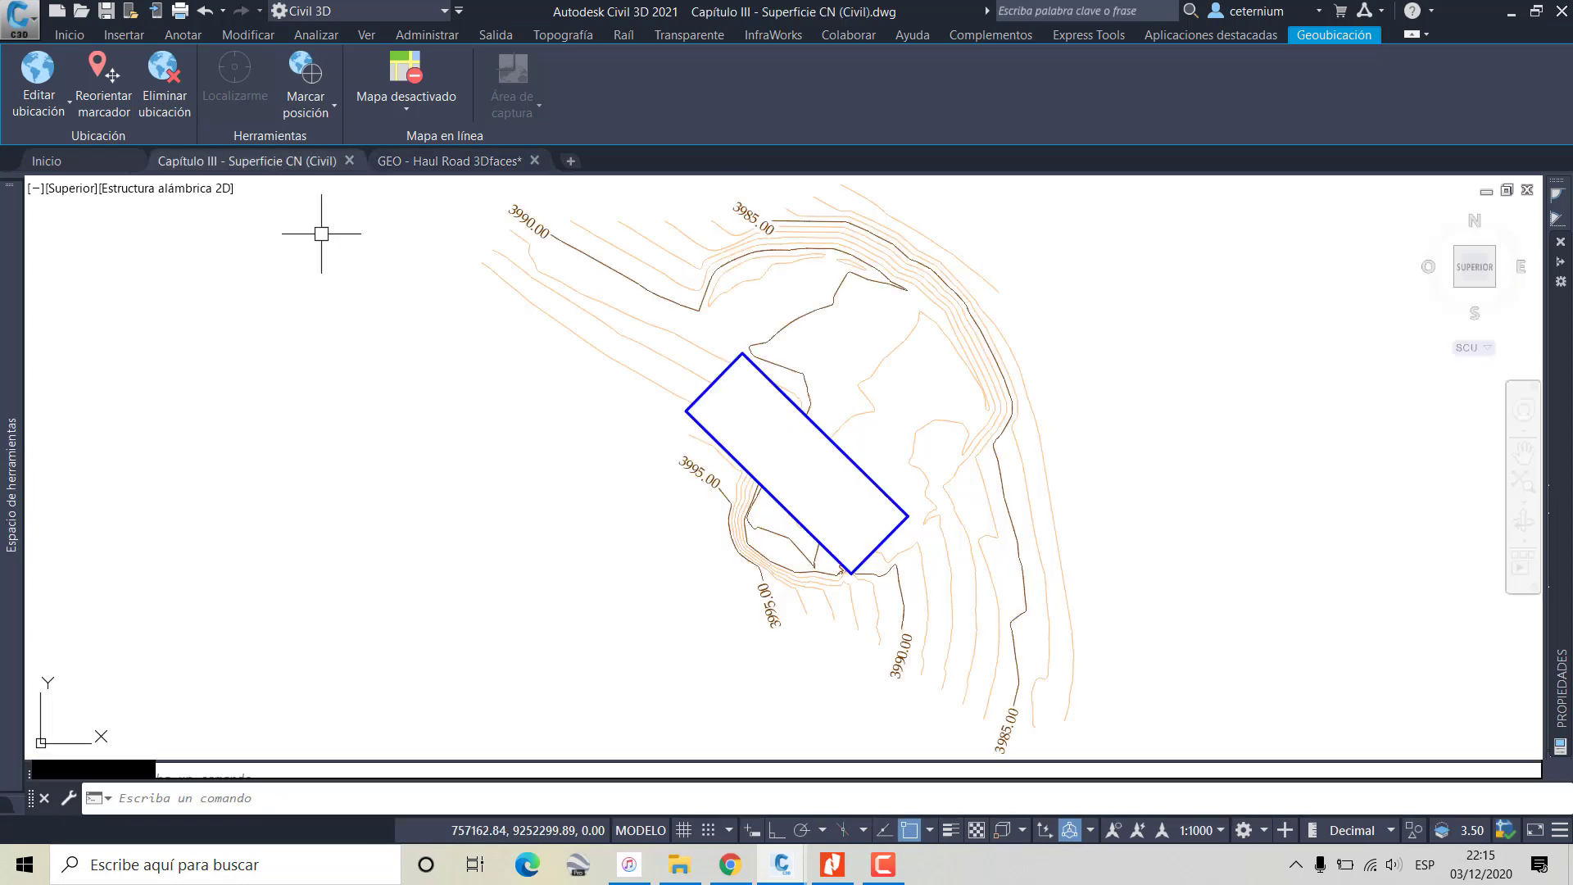
# Paste the Haul Road mesh into the drawing at its original coordinates
pyautogui.scroll(-8, 320, 235)
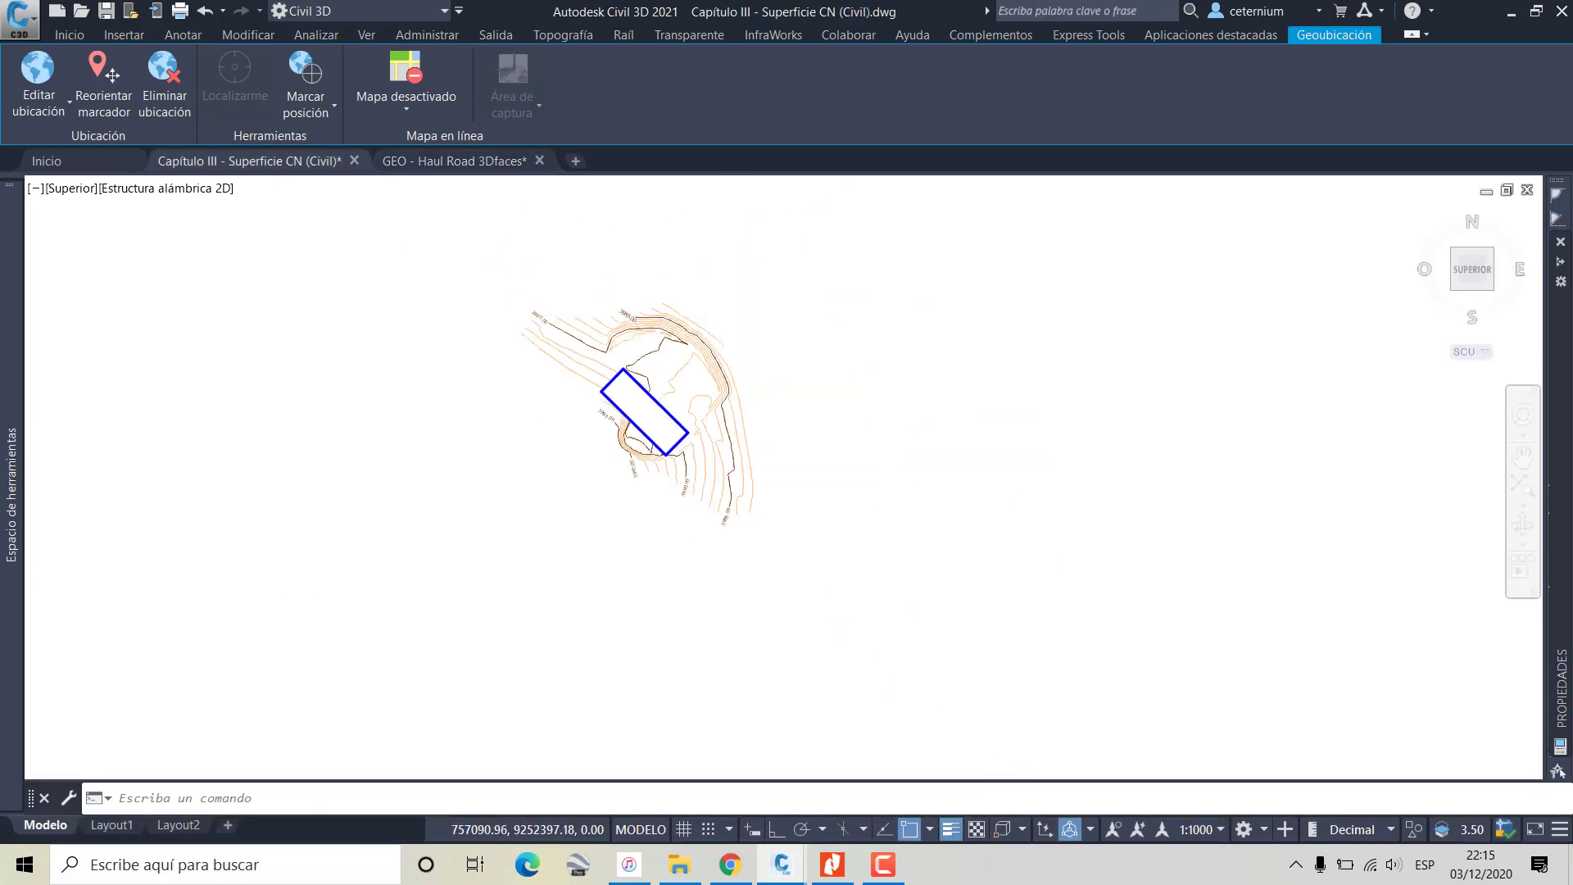
pyautogui.click(70, 35)
pyautogui.click(1467, 102)
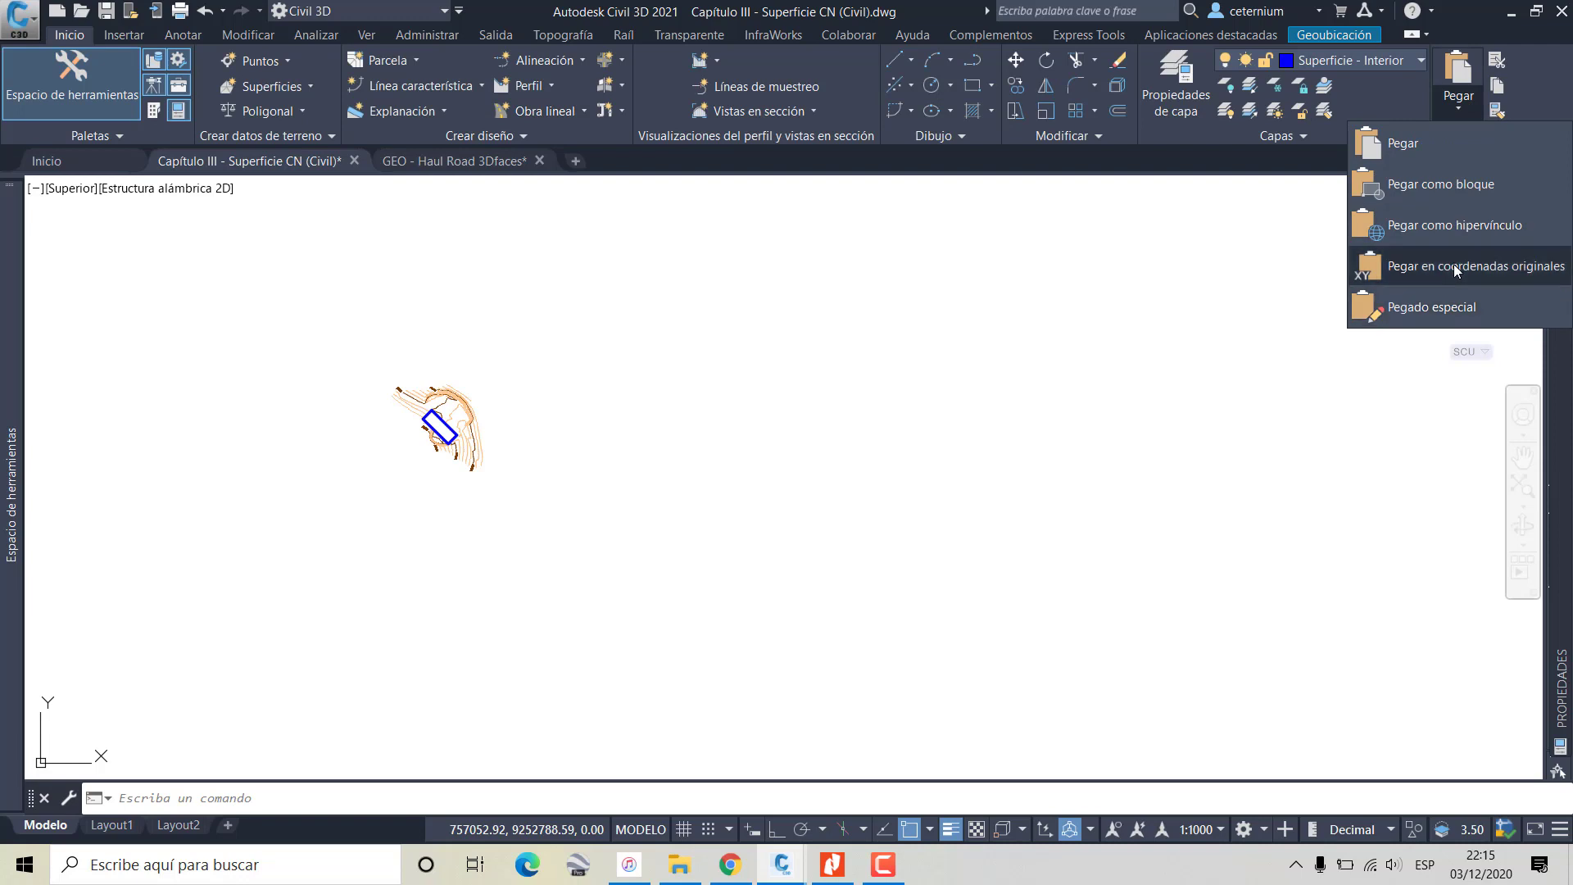
pyautogui.click(1453, 264)
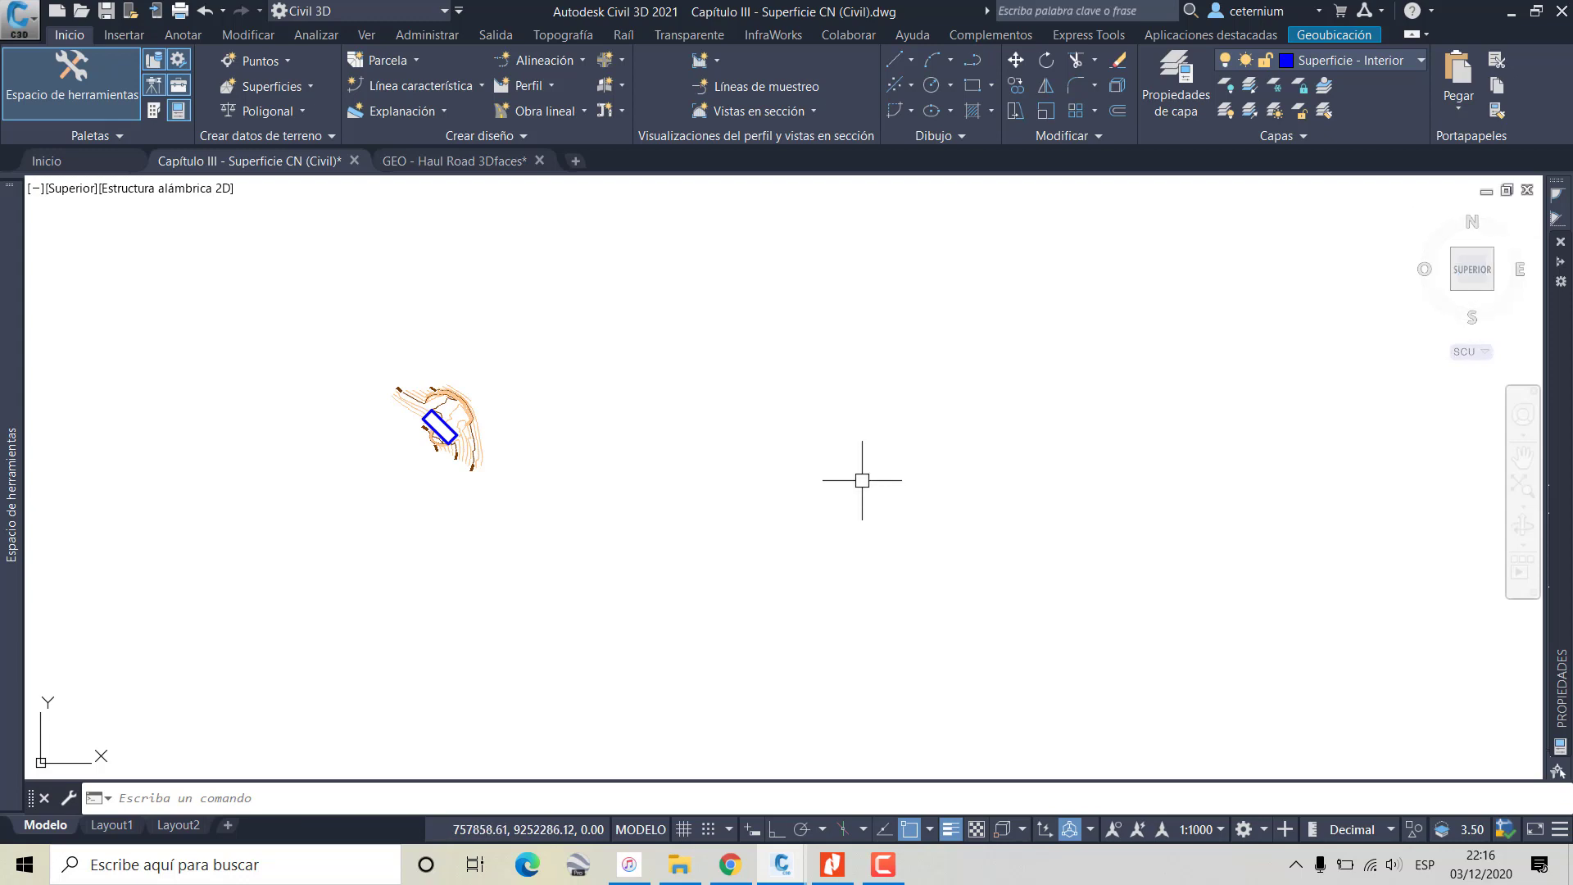
# Zoom out and pan to bring the pasted mesh into view
pyautogui.scroll(-3, 862, 481)
pyautogui.middleClick(862, 481)
pyautogui.middleClick(862, 481)
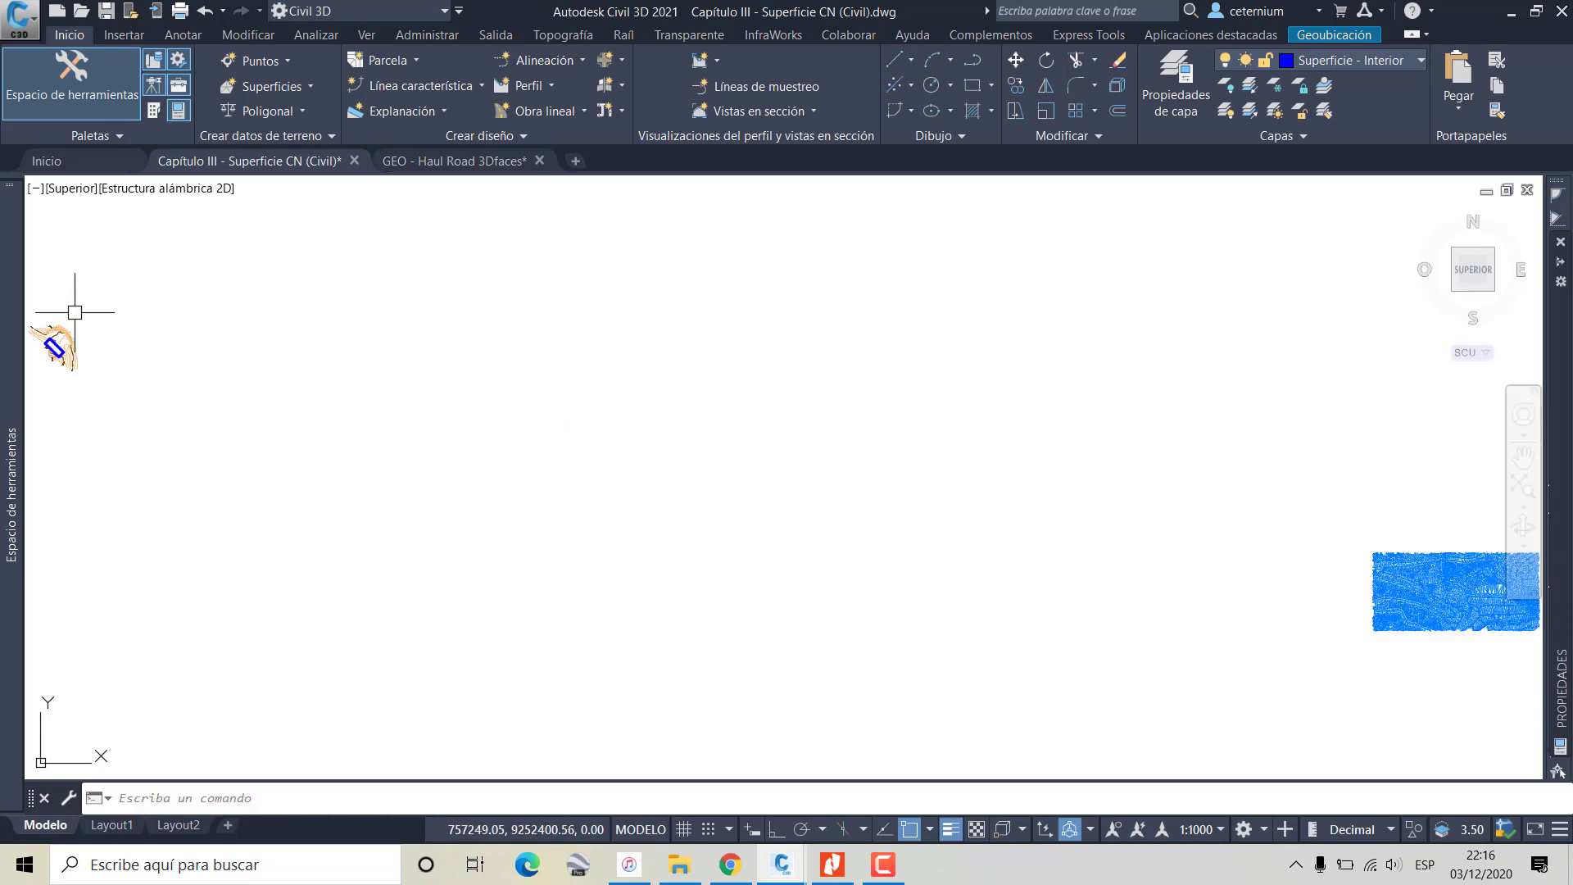
pyautogui.moveTo(1319, 585); pyautogui.dragTo(909, 566, button='middle')
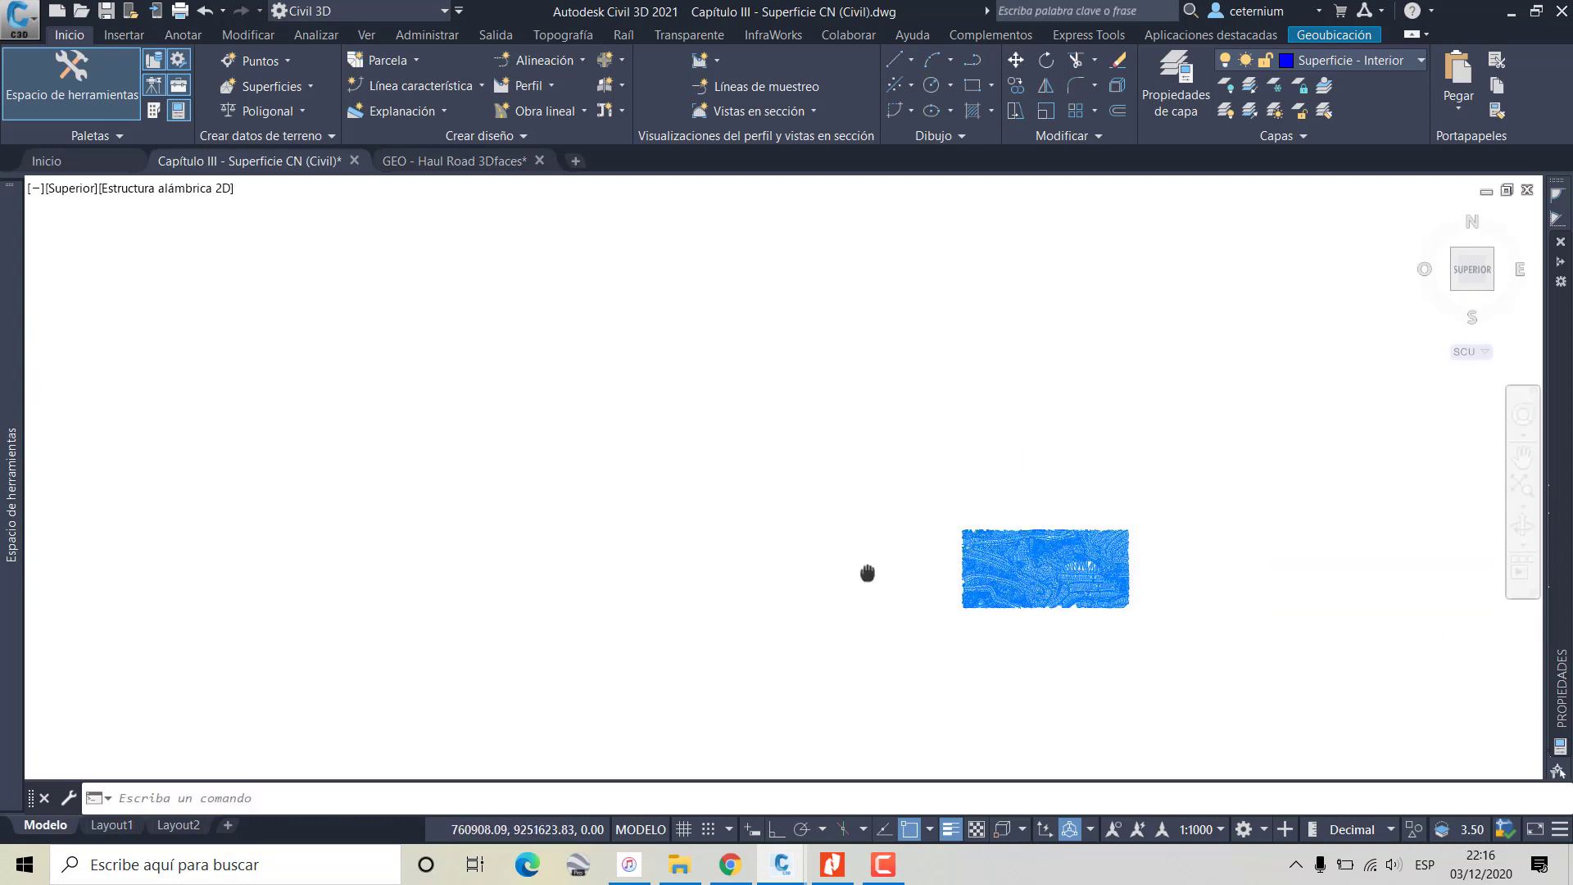
pyautogui.scroll(4, 1049, 577)
pyautogui.scroll(4, 1049, 577)
pyautogui.scroll(-2, 1016, 426)
pyautogui.scroll(-2, 1041, 418)
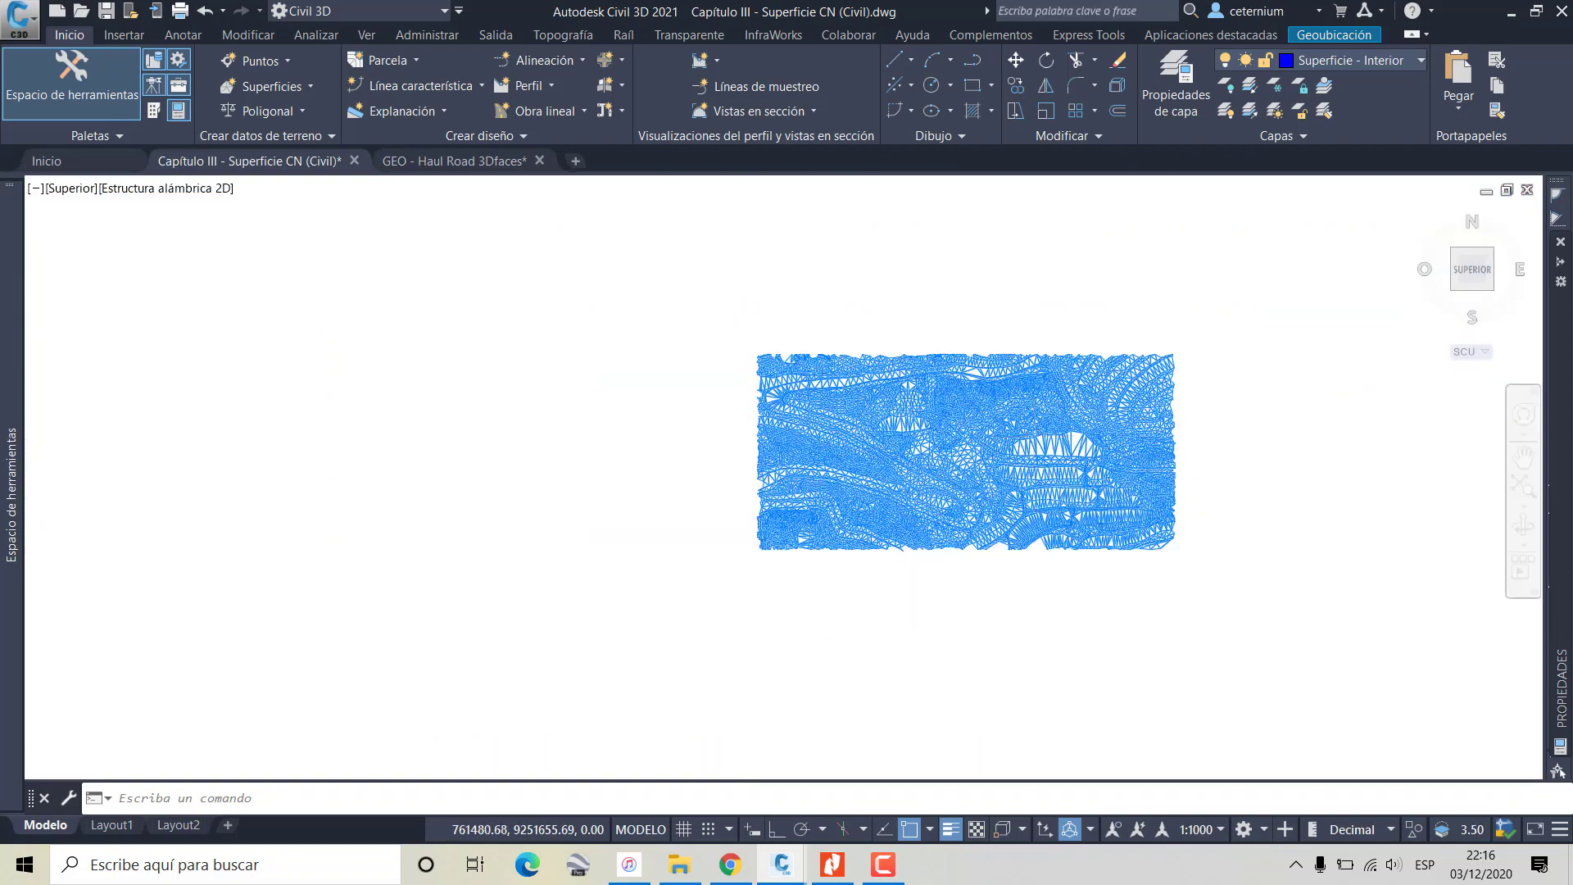
pyautogui.scroll(-2, 1024, 435)
pyautogui.scroll(4, 1037, 439)
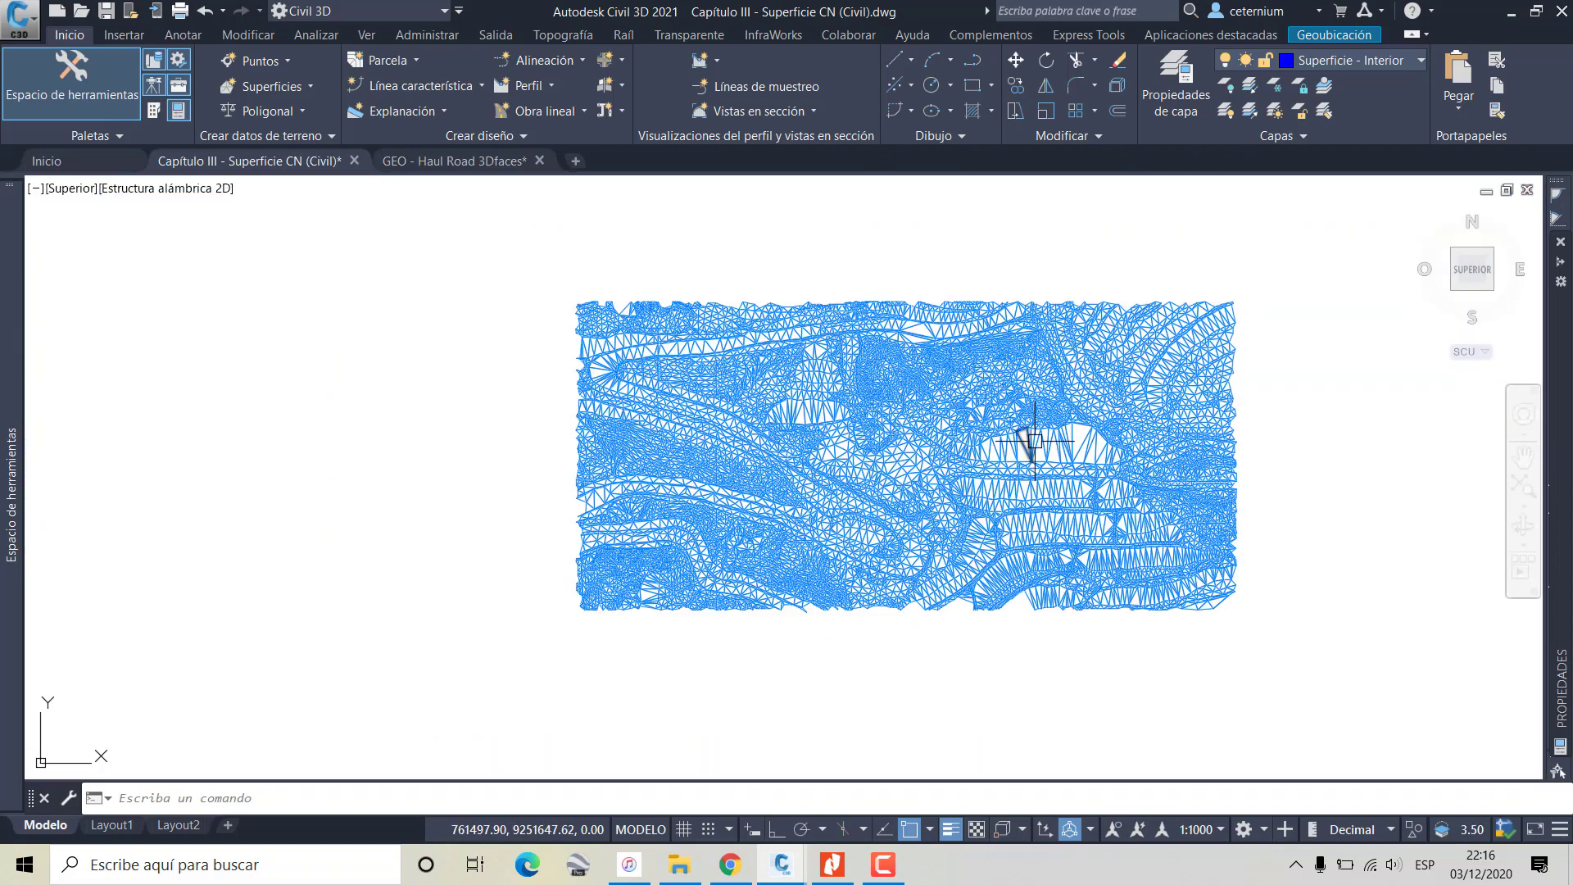
# Close 'GEO - Haul Road 3Dfaces.dwg' without saving its changes
pyautogui.click(541, 163)
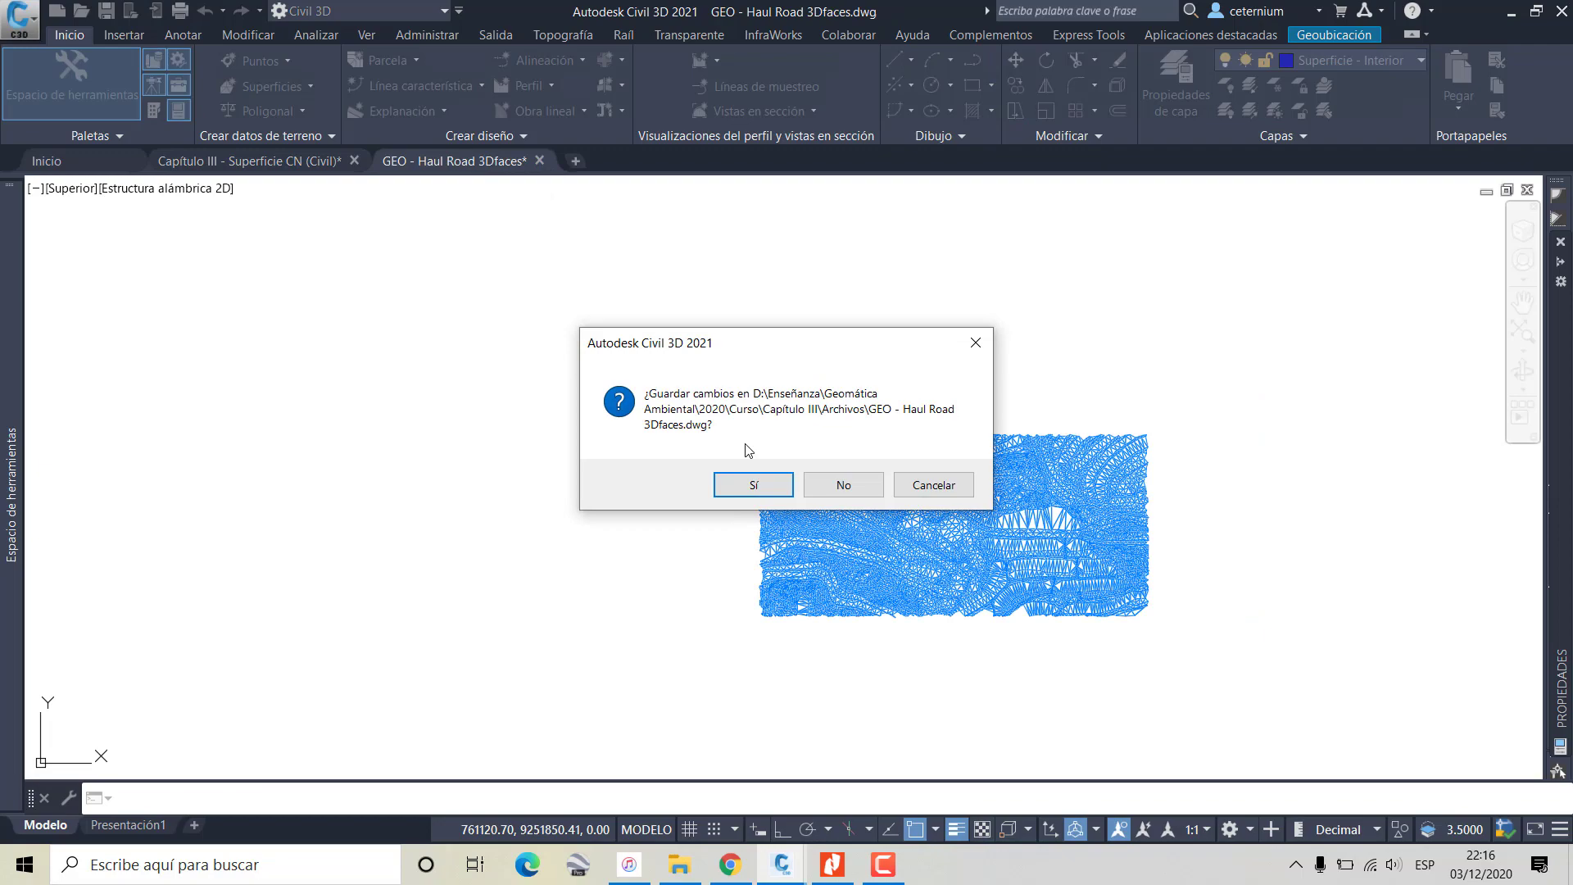
pyautogui.click(873, 488)
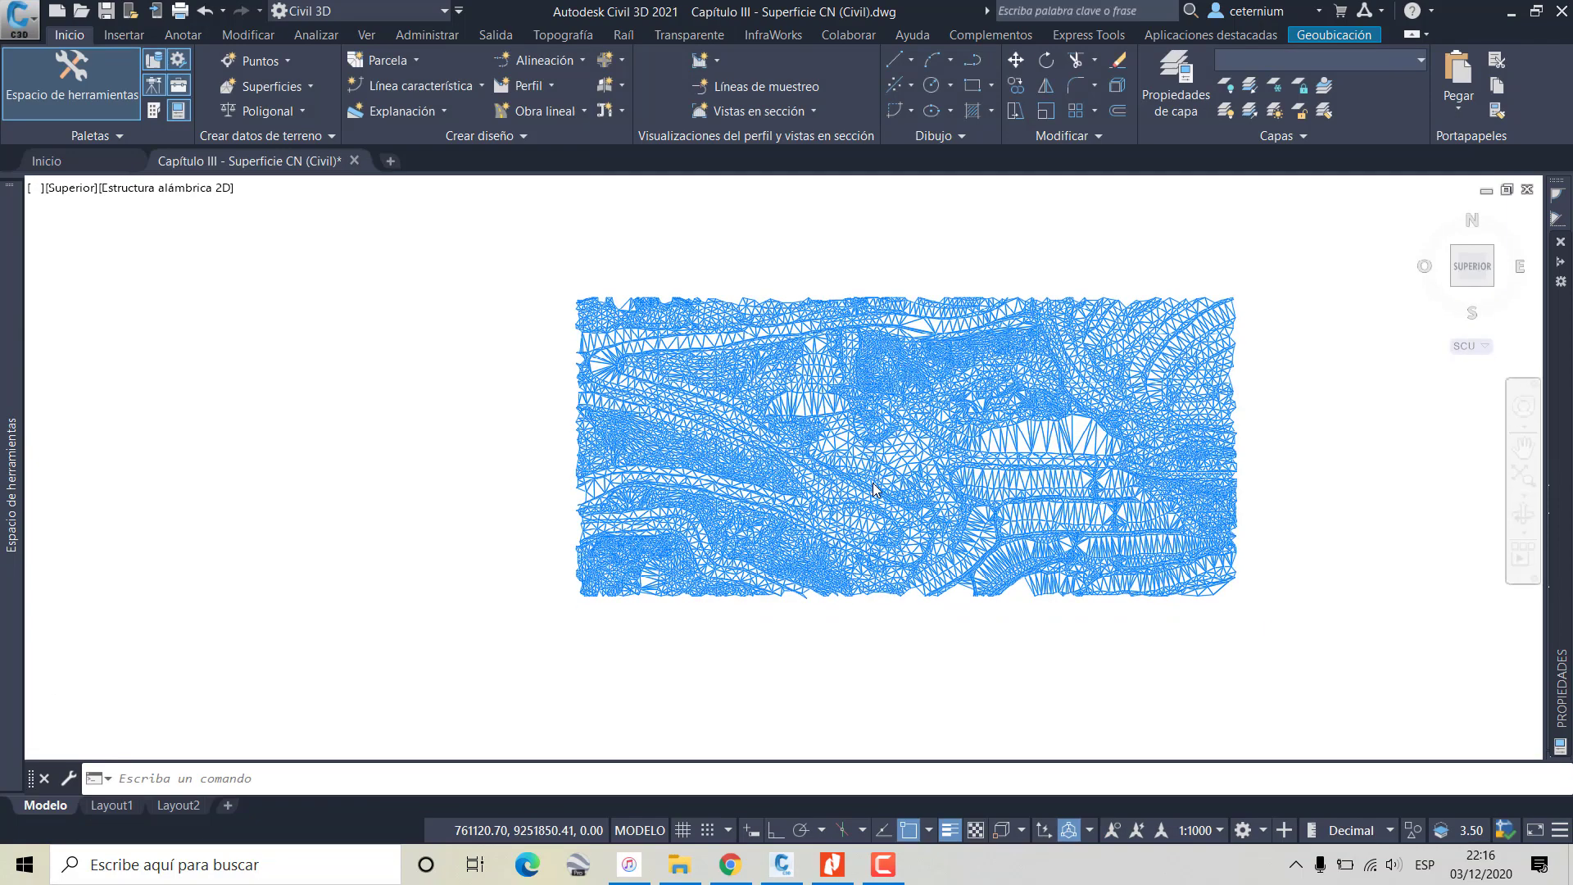
pyautogui.scroll(2, 950, 370)
pyautogui.scroll(2, 923, 467)
pyautogui.scroll(-2, 874, 445)
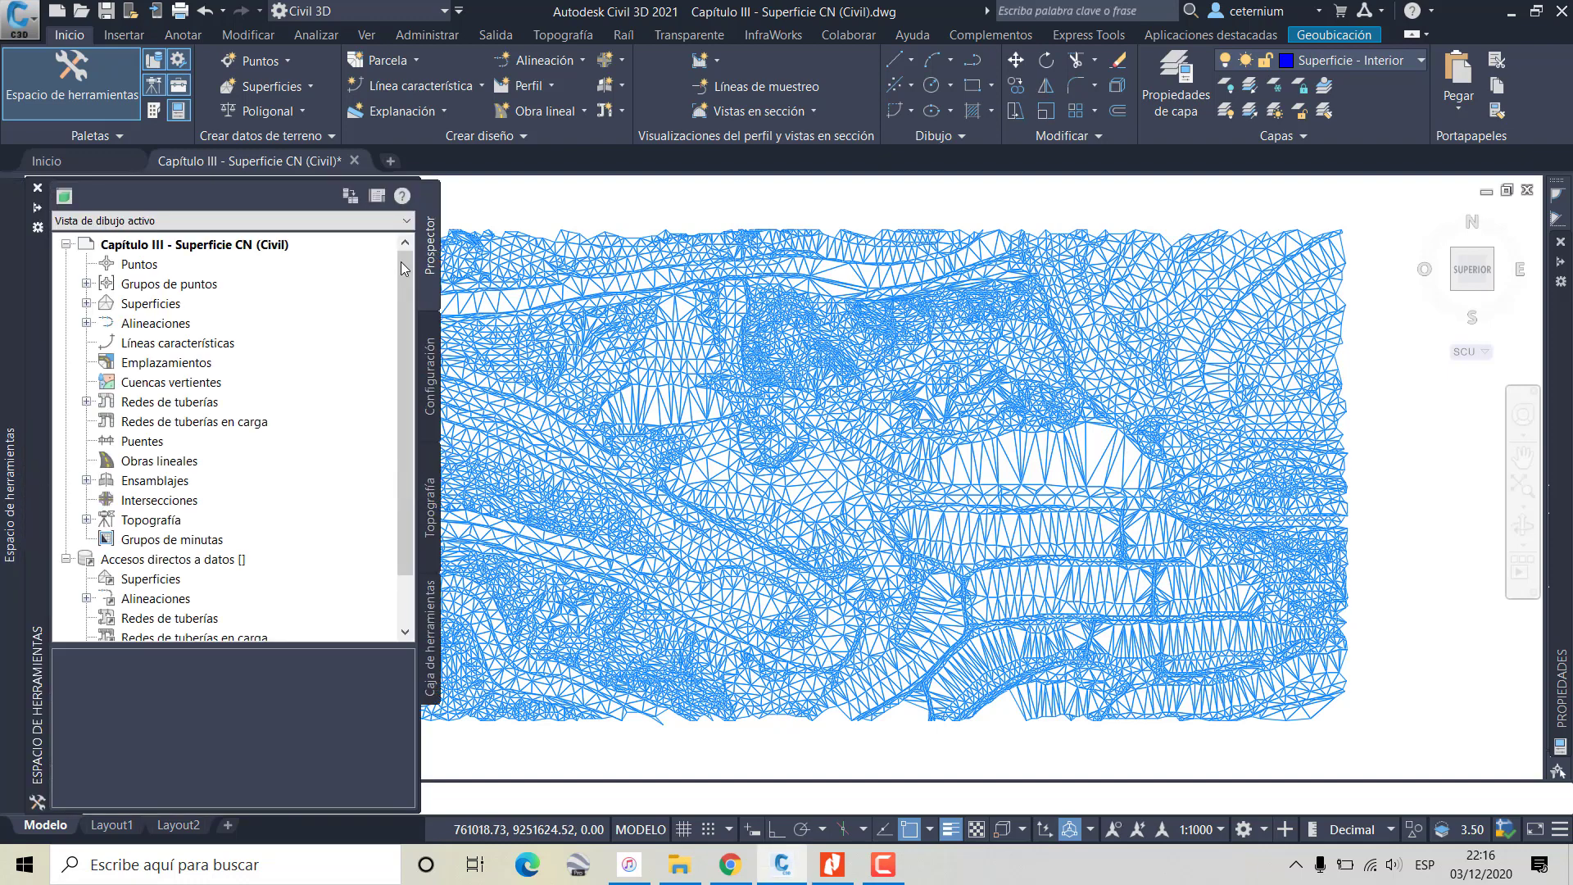
# Create a new TIN surface named 'Superficie Haul Road' under Superficies
pyautogui.click(86, 303)
pyautogui.rightClick(173, 303)
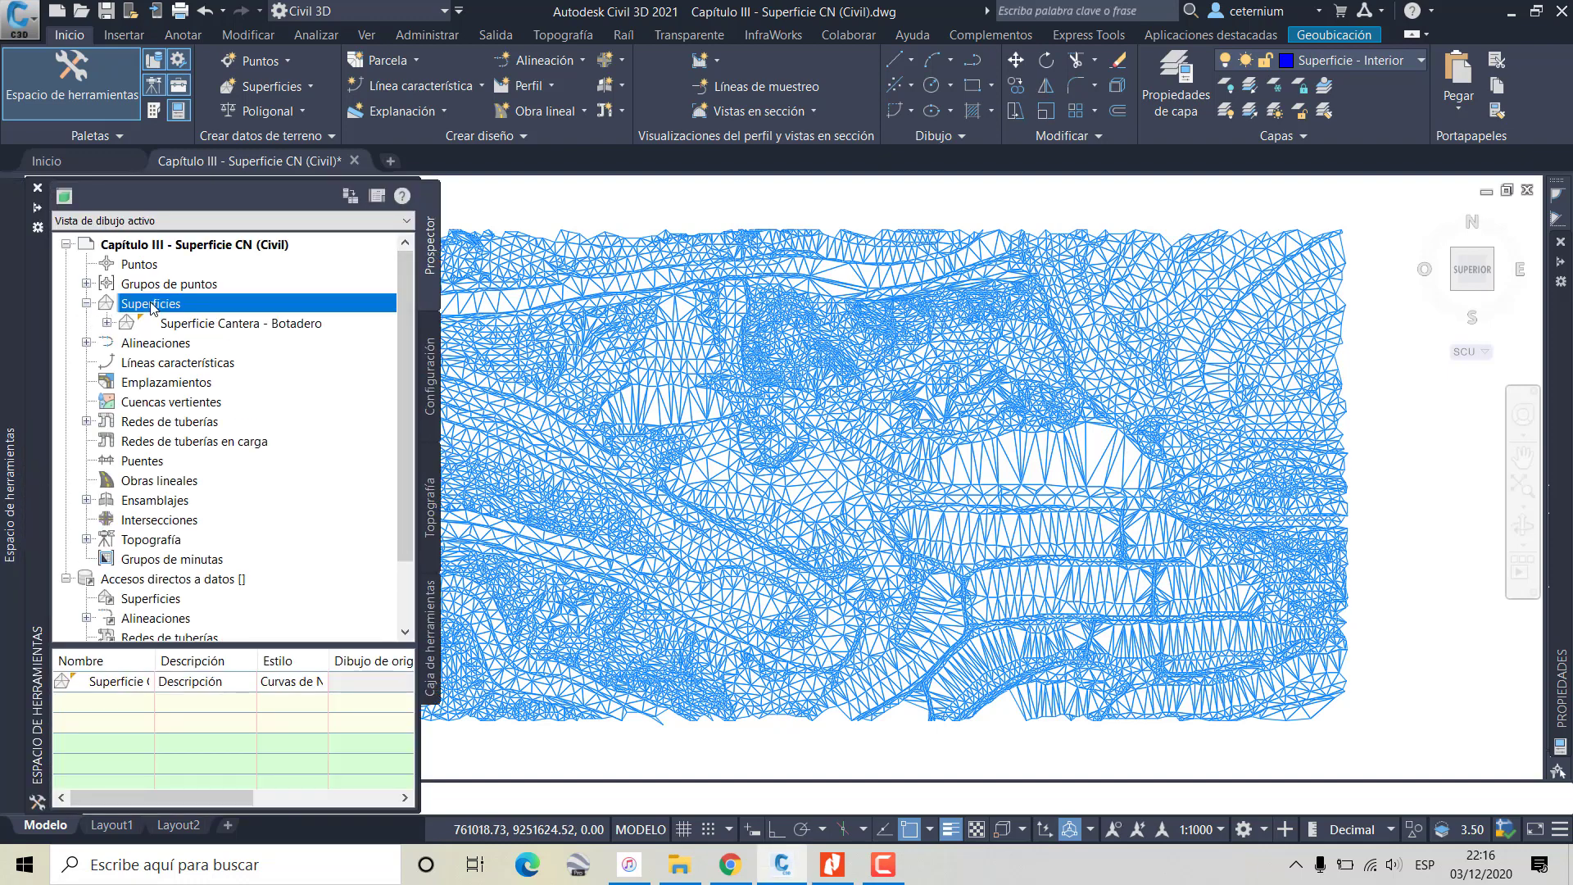
pyautogui.click(228, 314)
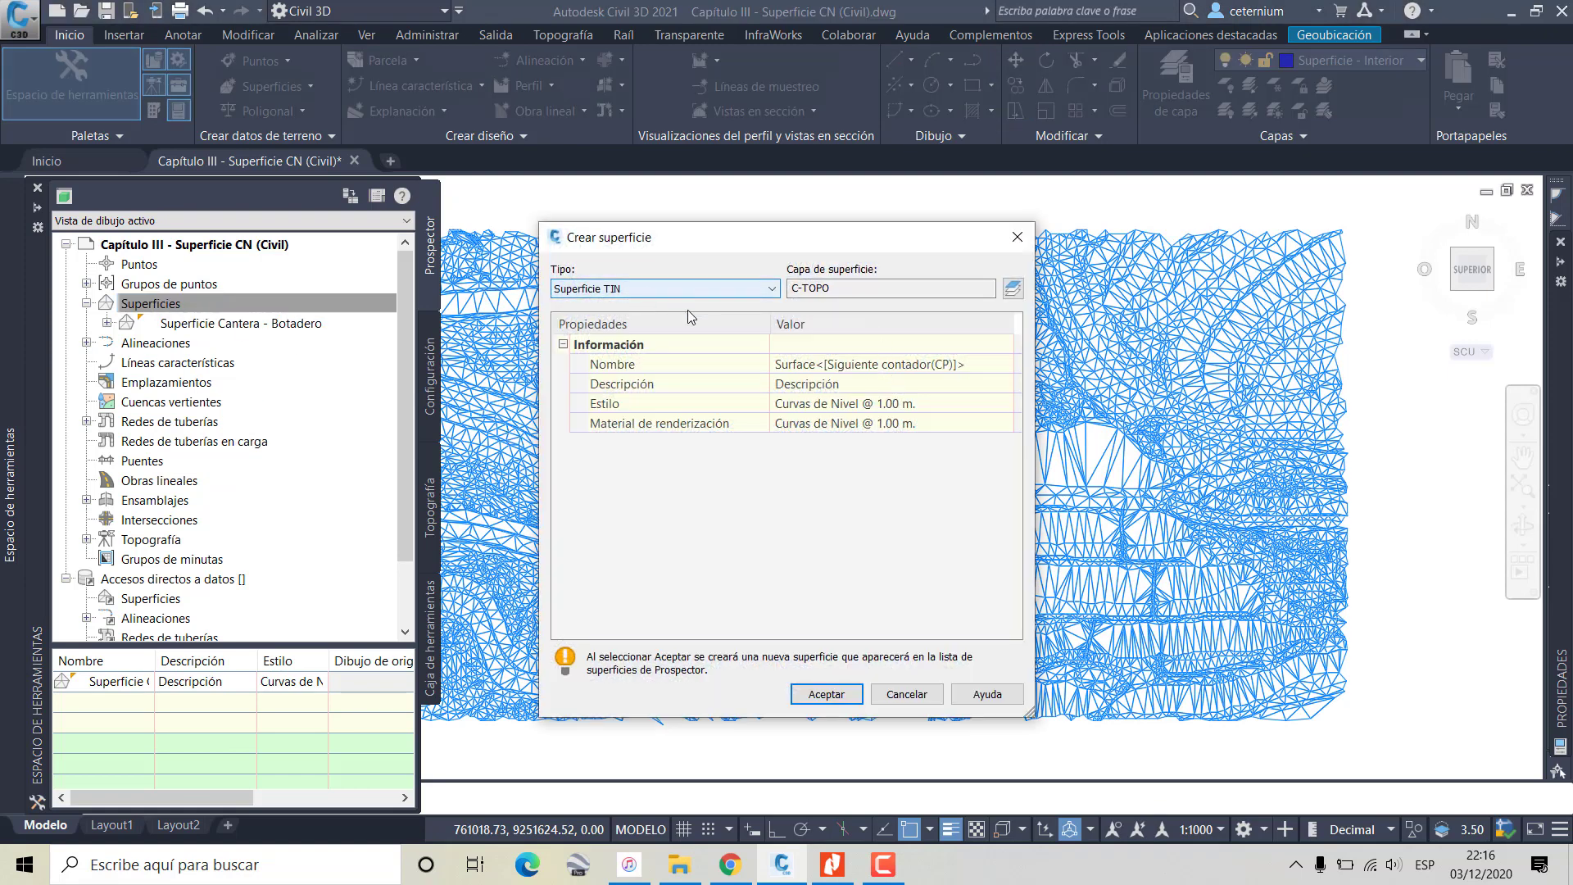
pyautogui.click(888, 365)
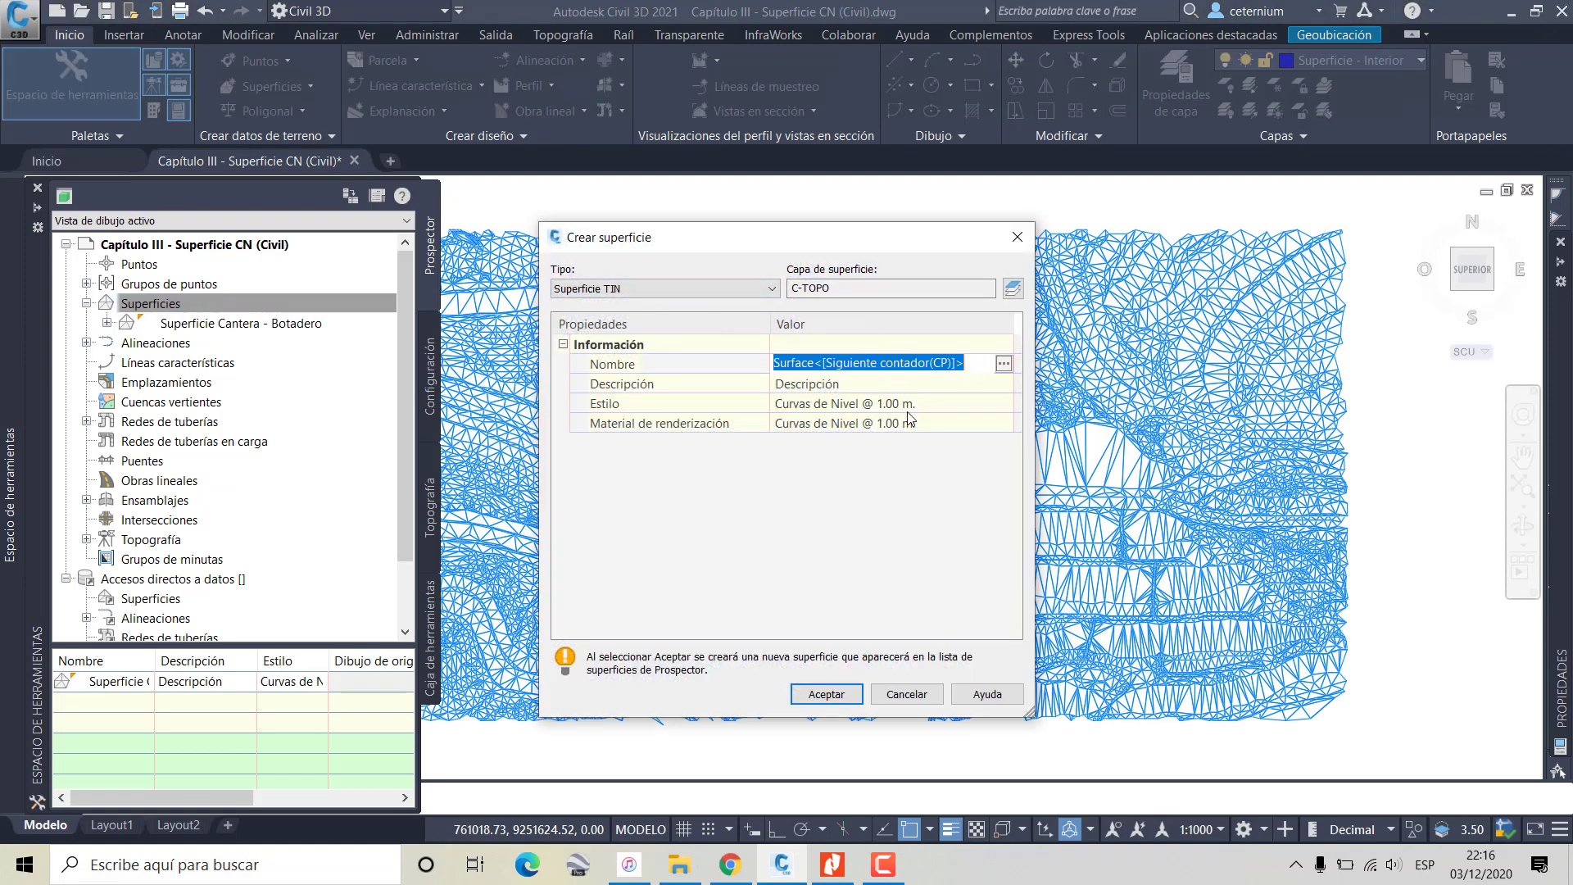
pyautogui.press('BackSpace')
pyautogui.write('Superficie')
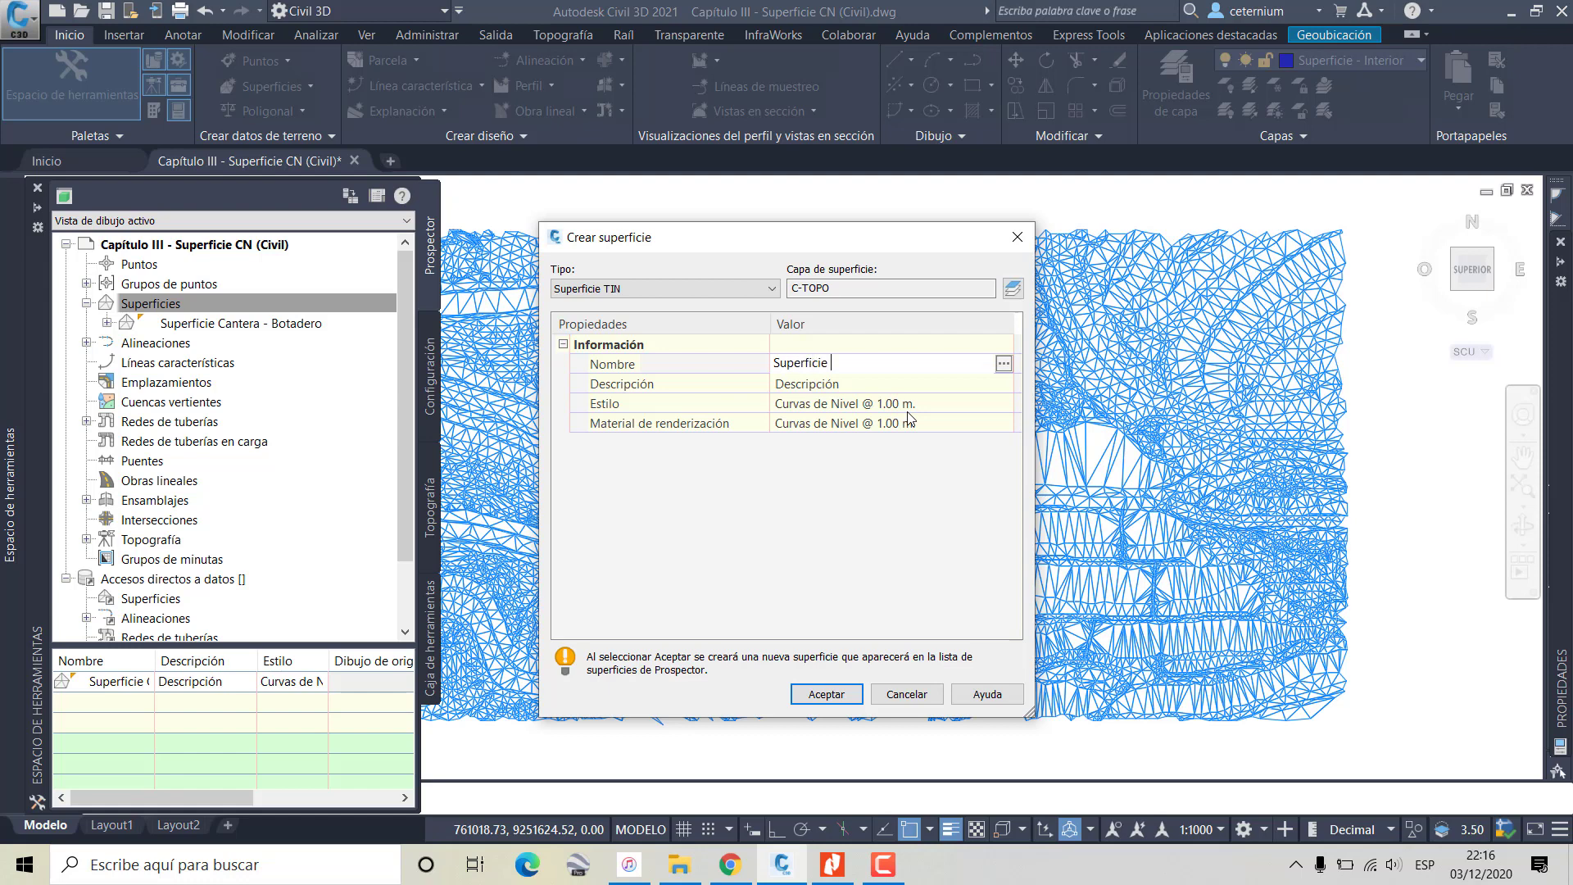
pyautogui.write(' Haul Rao')
pyautogui.write('d')
pyautogui.click(847, 692)
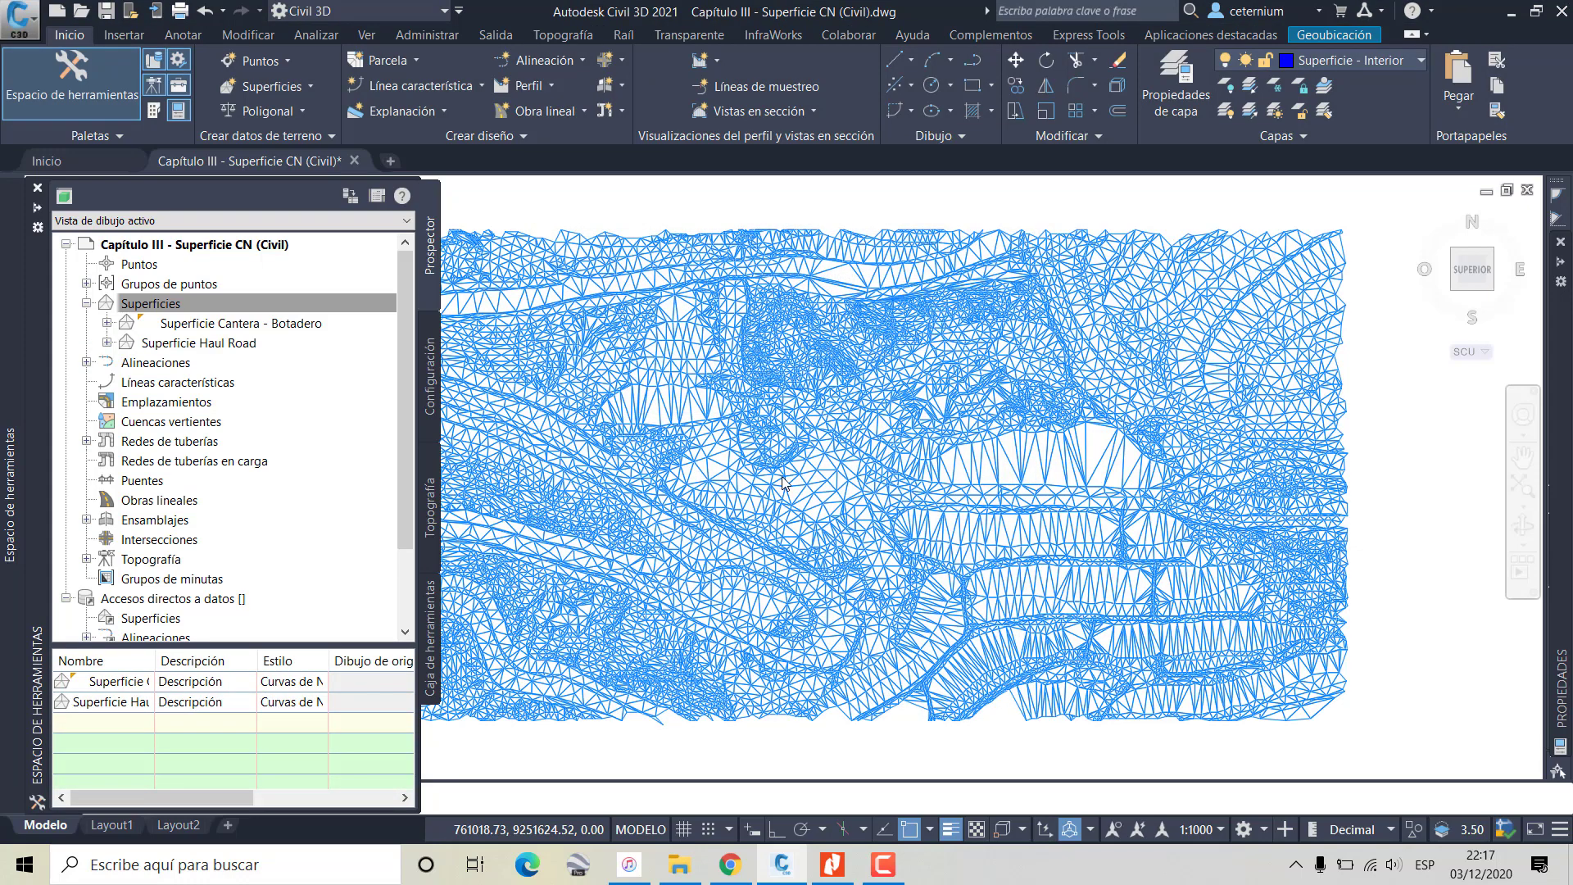
# Set the surface to rebuild automatically and select its Definición > Líneas de rotura item
pyautogui.click(108, 343)
pyautogui.click(148, 346)
pyautogui.rightClick(148, 347)
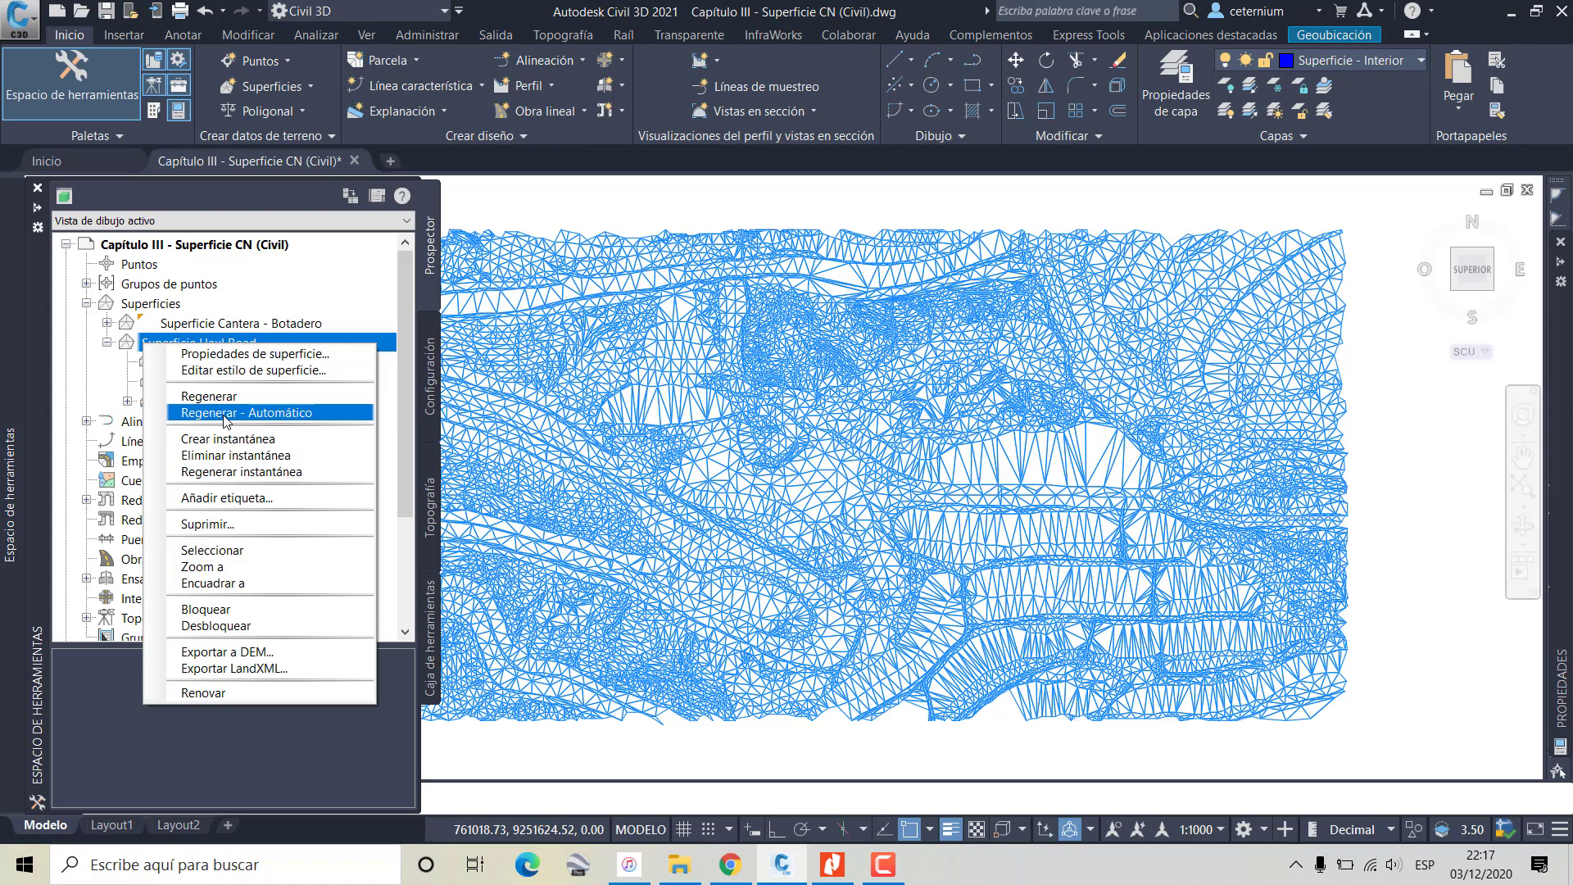
pyautogui.click(226, 414)
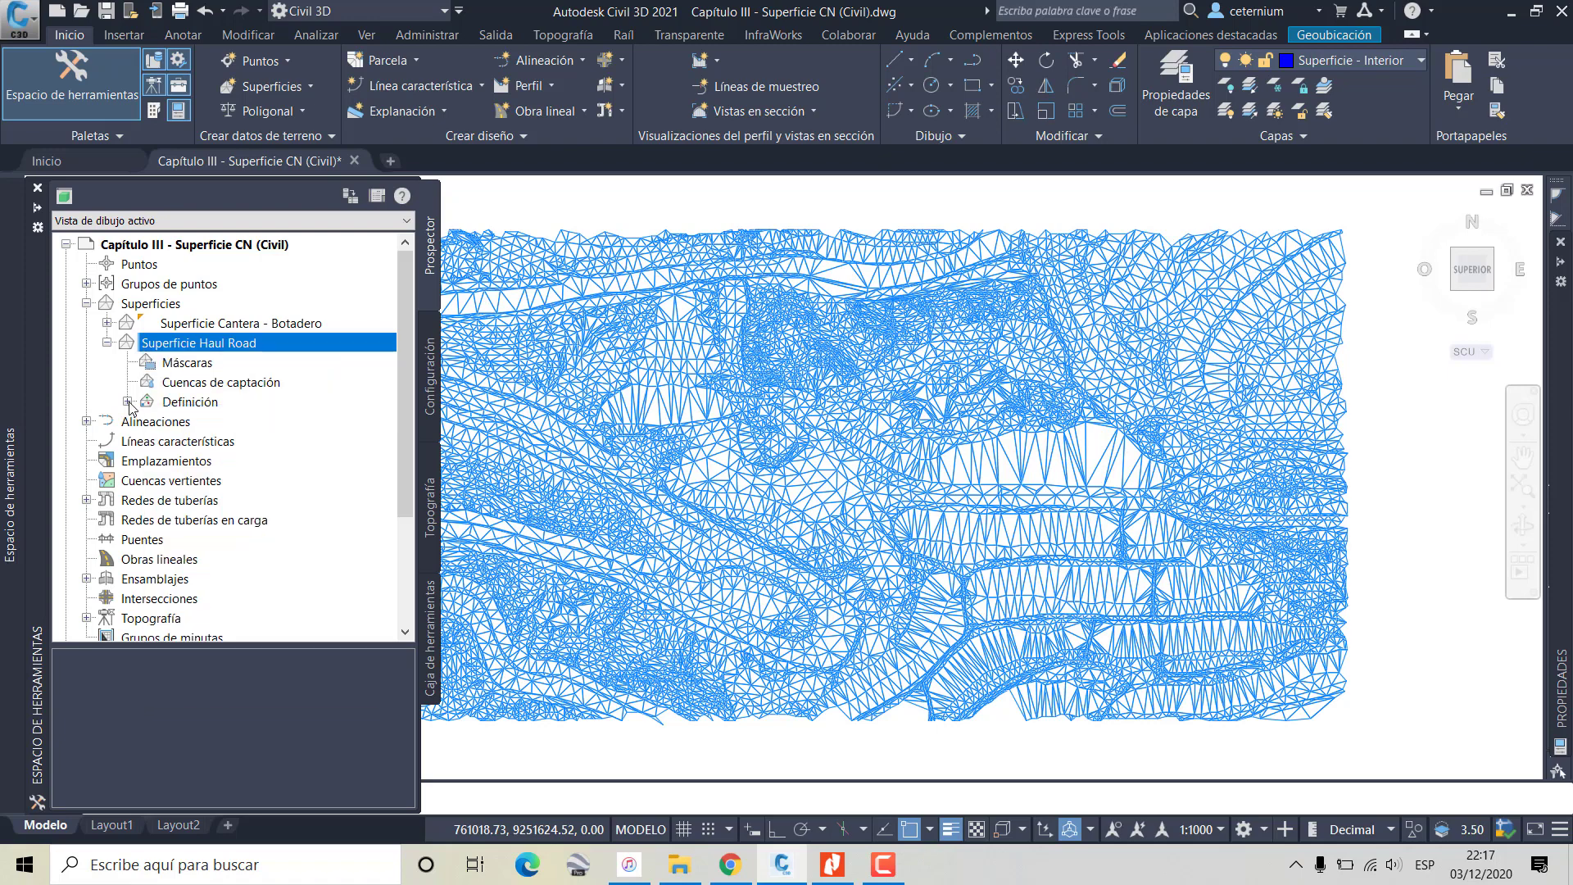
pyautogui.click(128, 402)
pyautogui.click(202, 443)
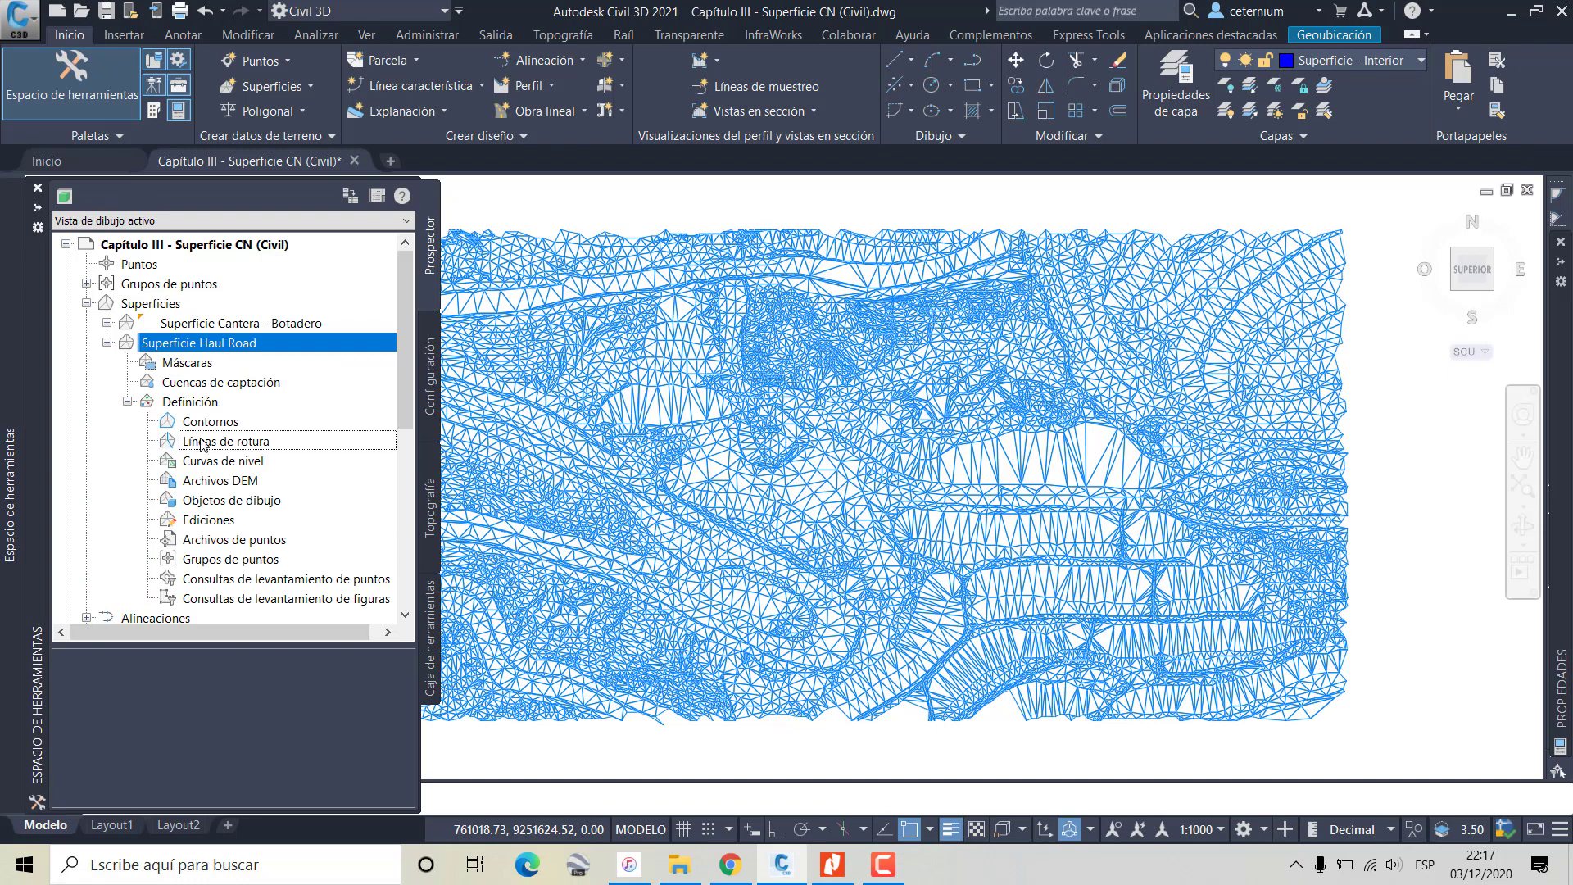
# Start adding breaklines with description 'HR' and the Estándar type
pyautogui.rightClick(202, 443)
pyautogui.click(239, 452)
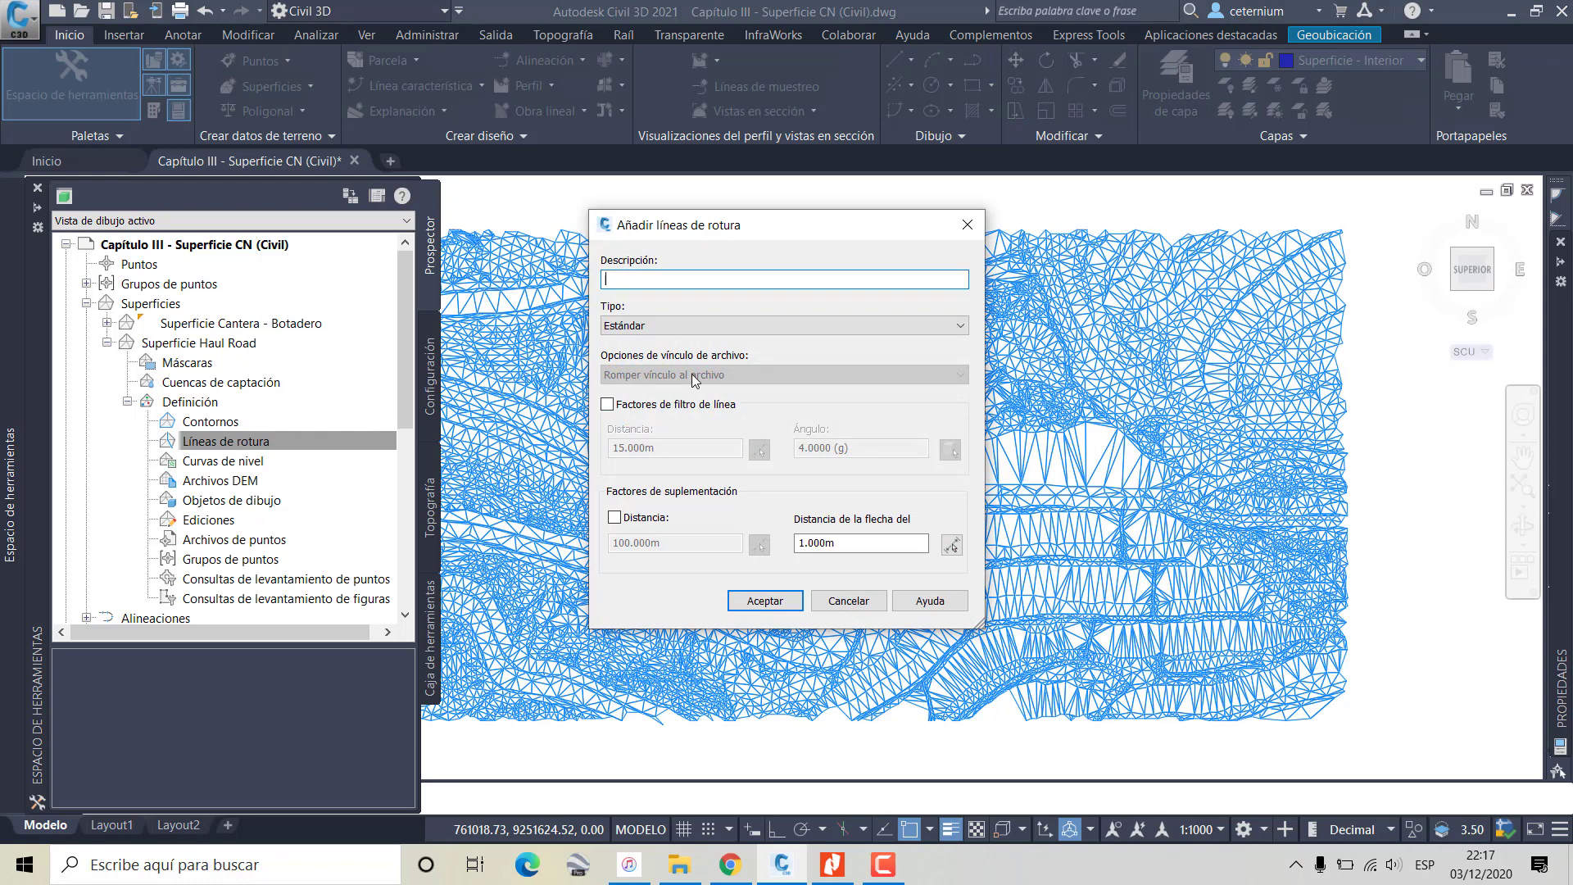
pyautogui.write('HR')
pyautogui.click(663, 327)
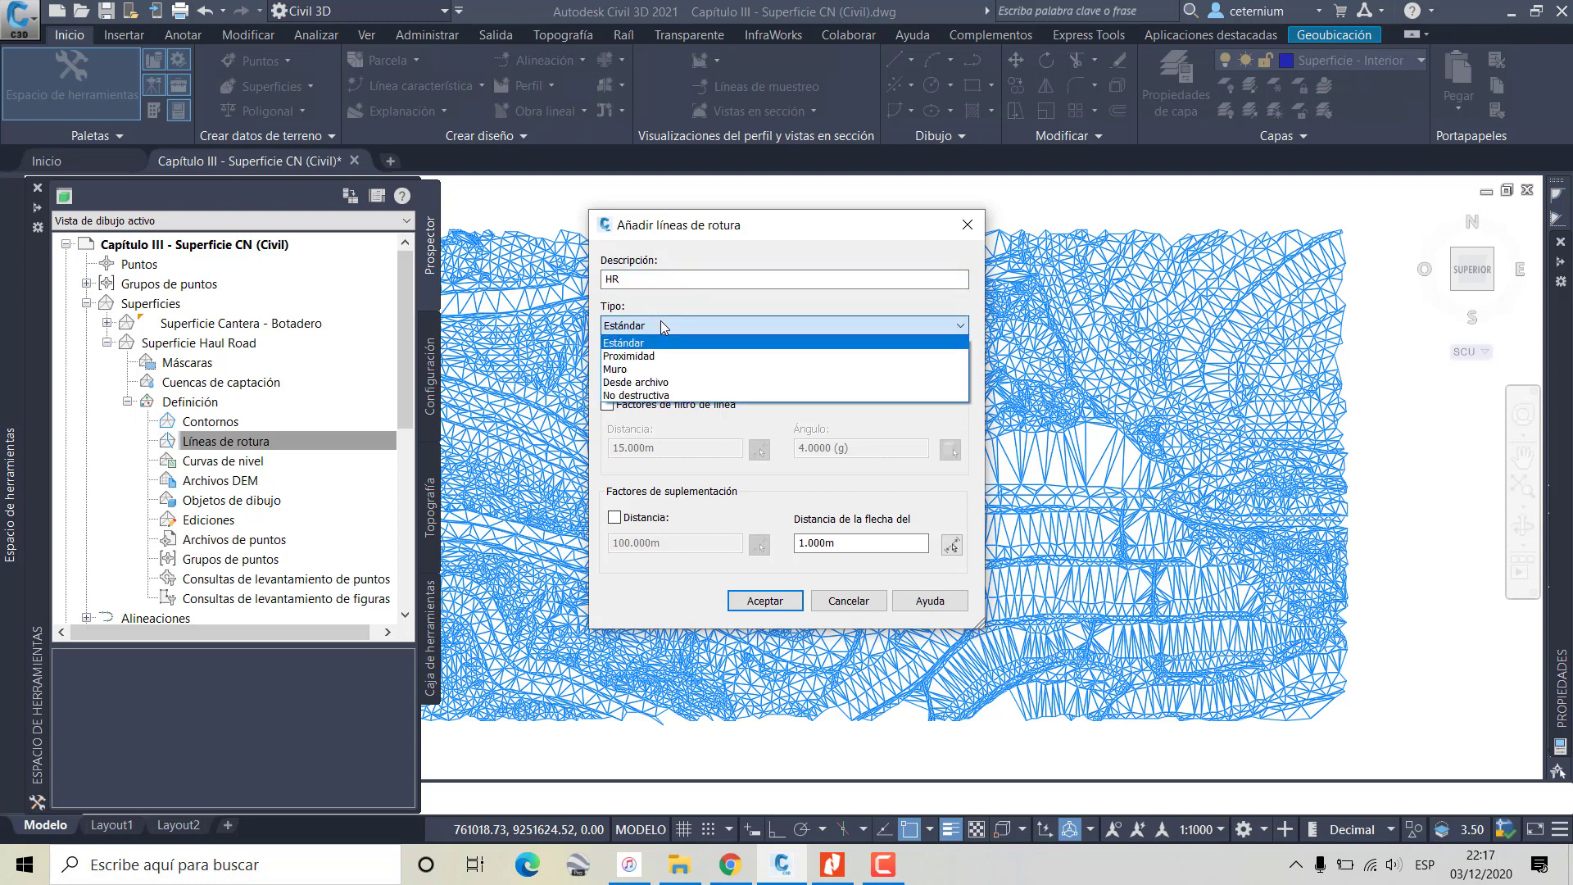
pyautogui.click(662, 324)
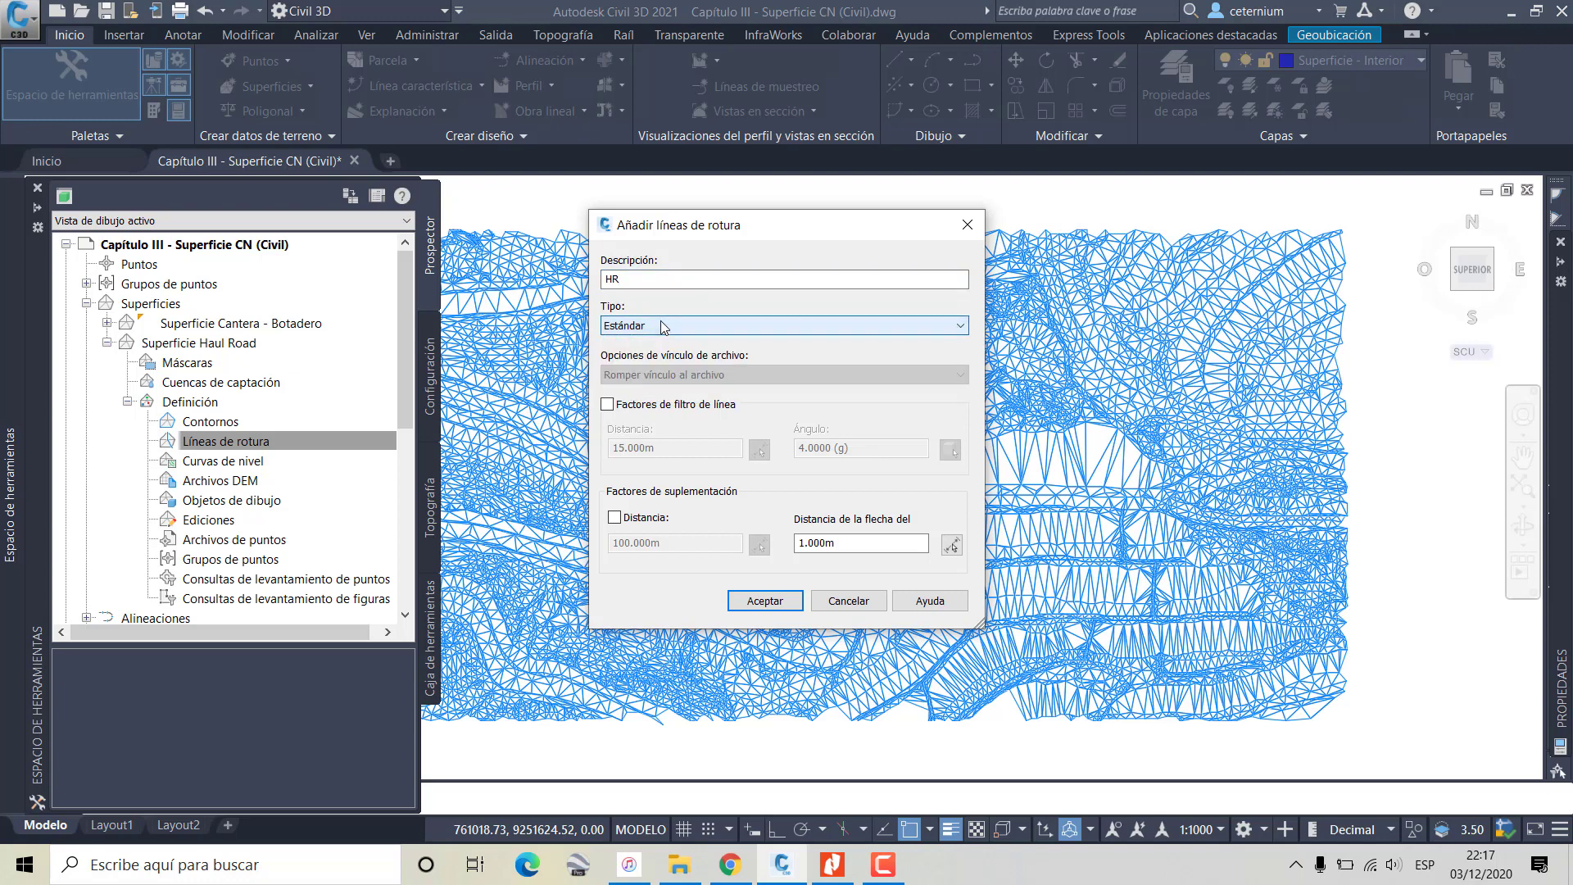
# Turn off line filtering, enable 100 m distance supplementing, and open the Windows search
pyautogui.click(607, 405)
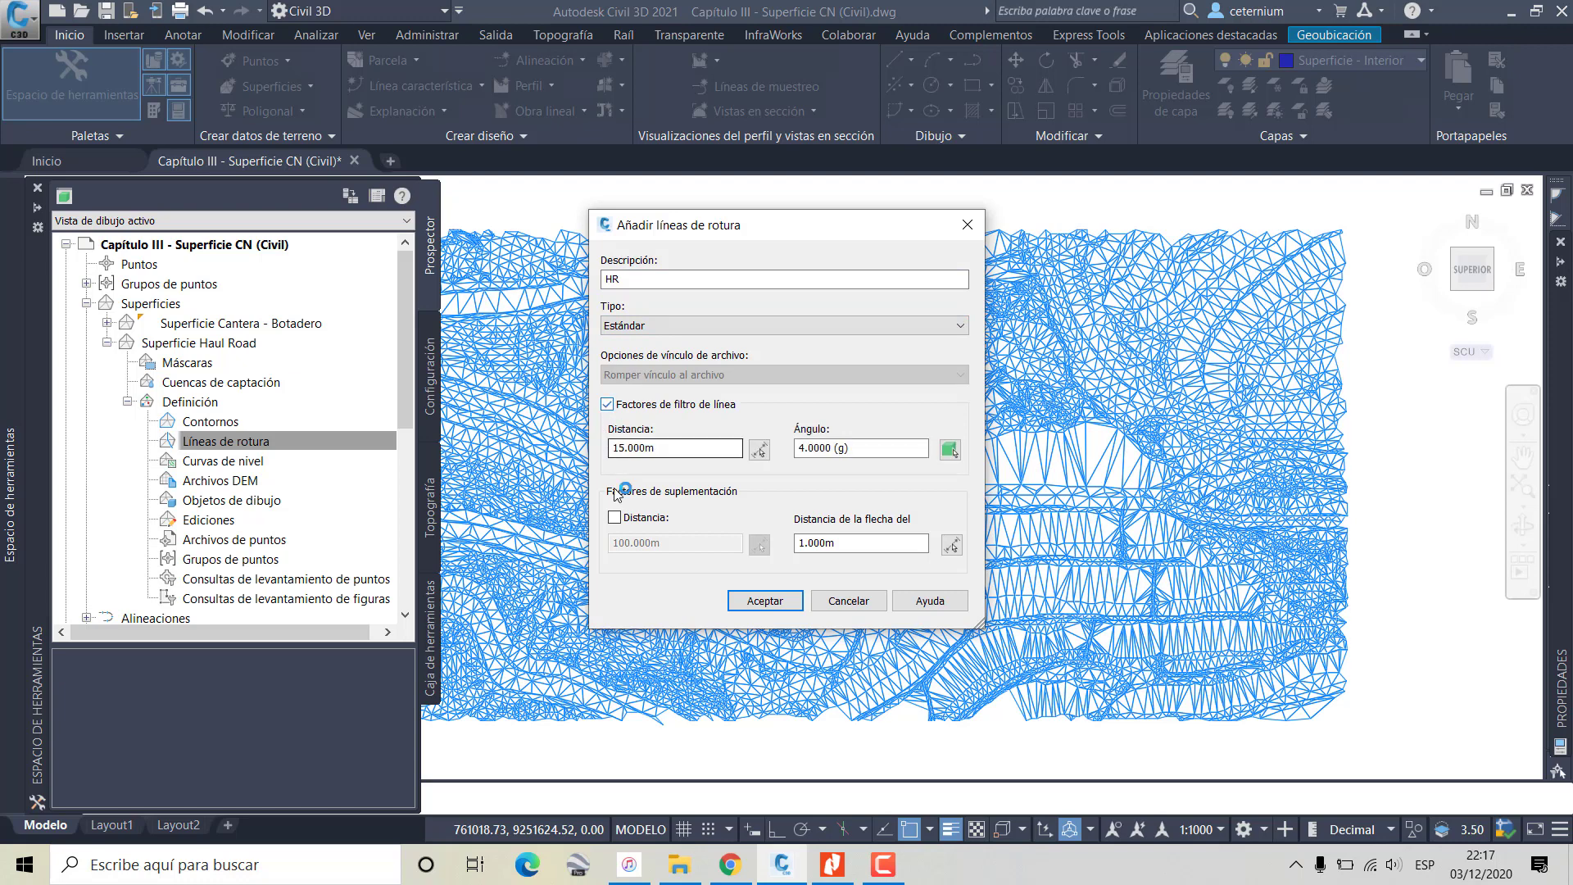
pyautogui.click(614, 519)
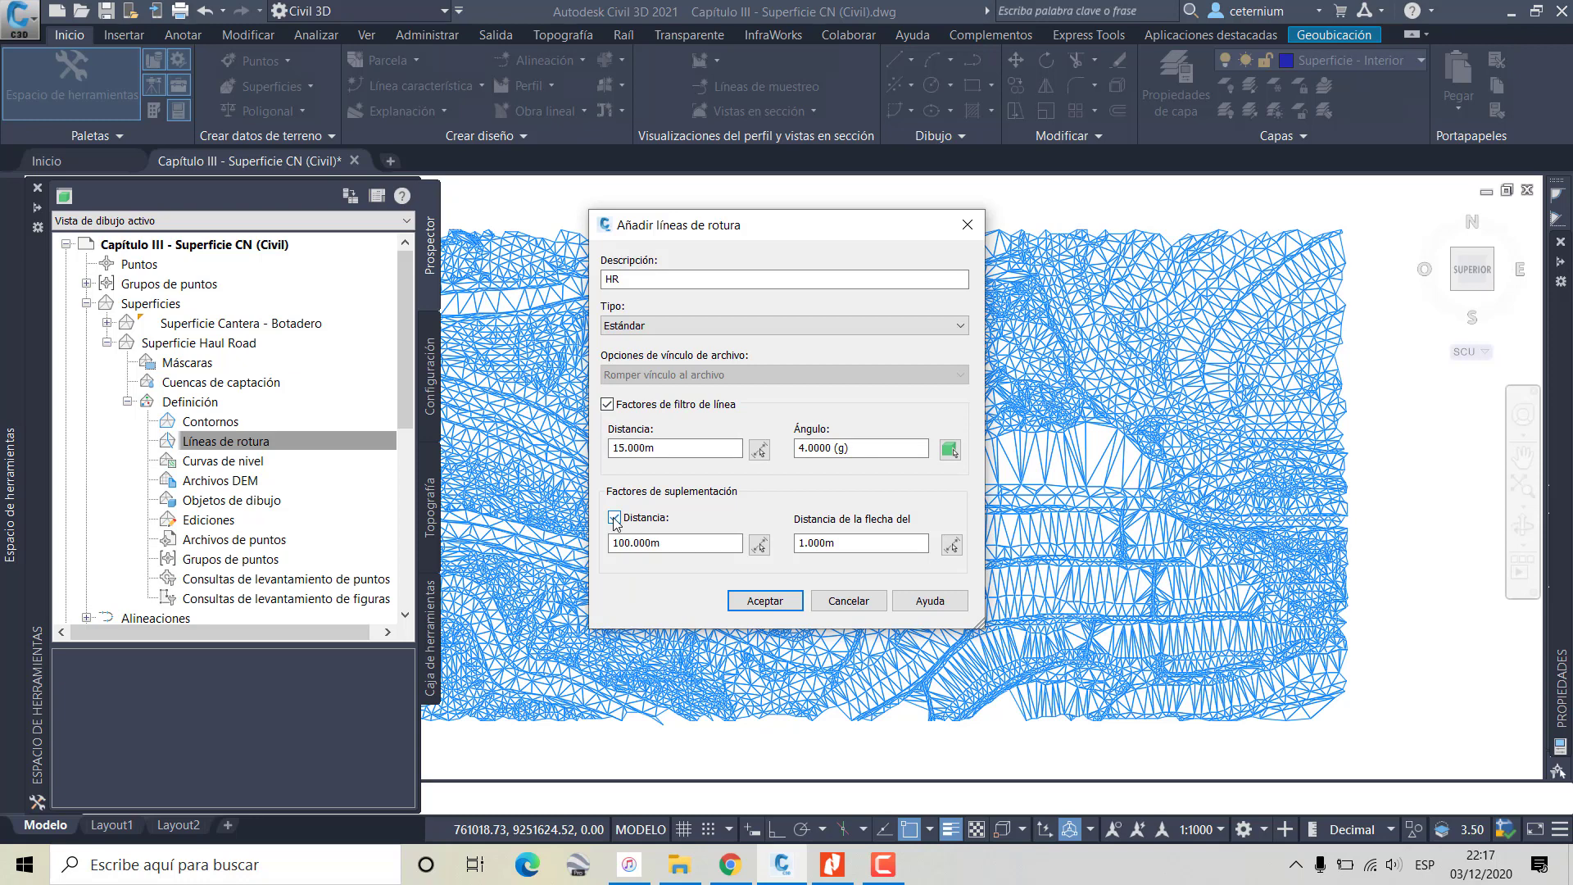
pyautogui.click(607, 405)
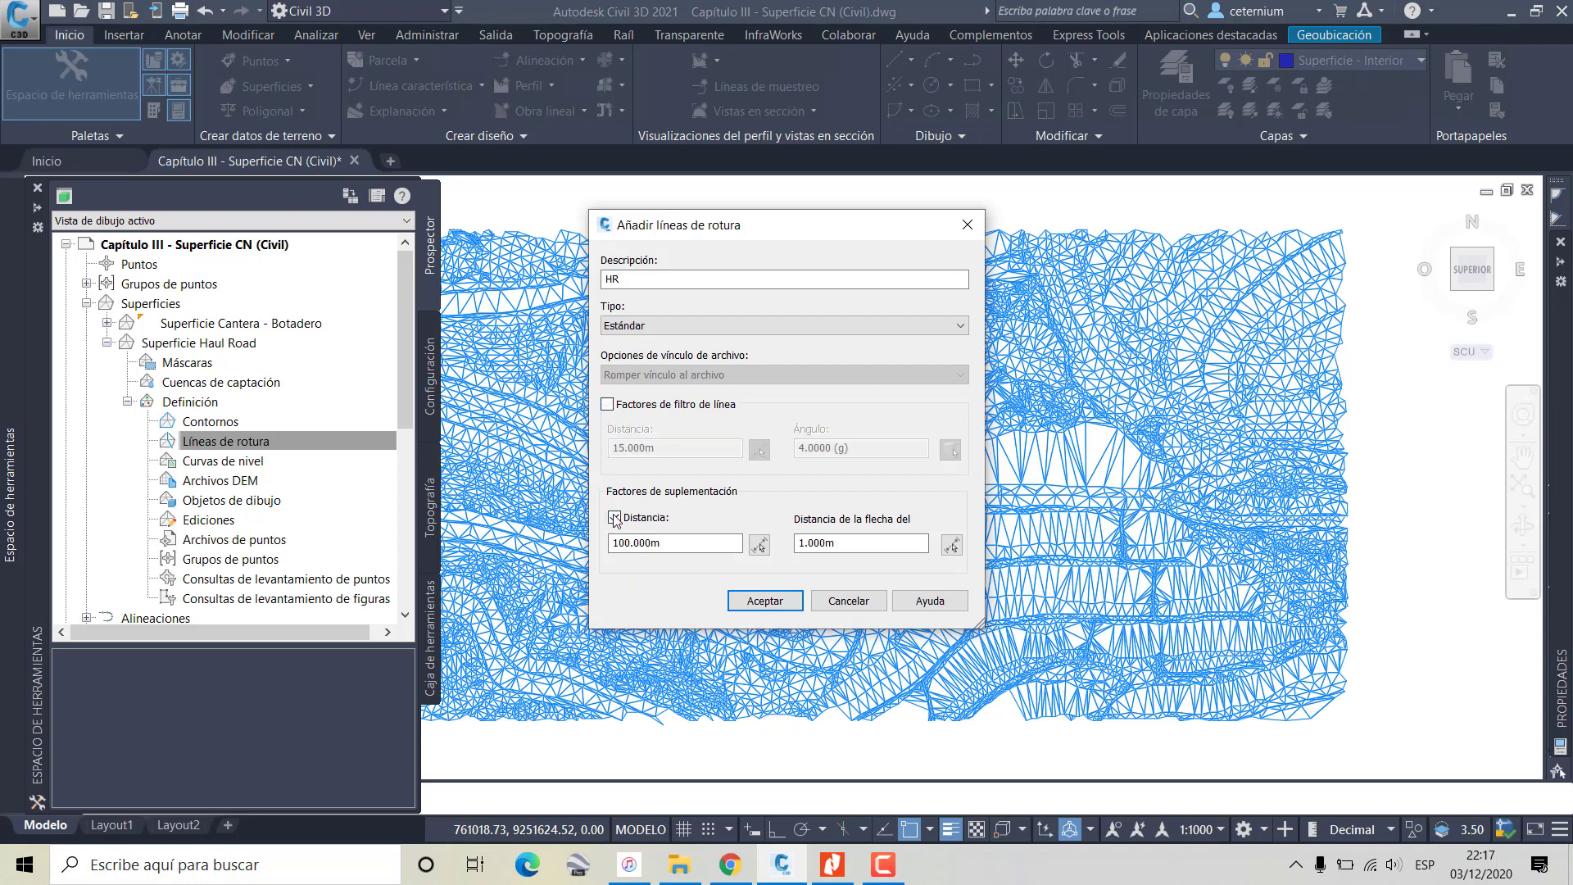
pyautogui.click(615, 518)
pyautogui.click(267, 860)
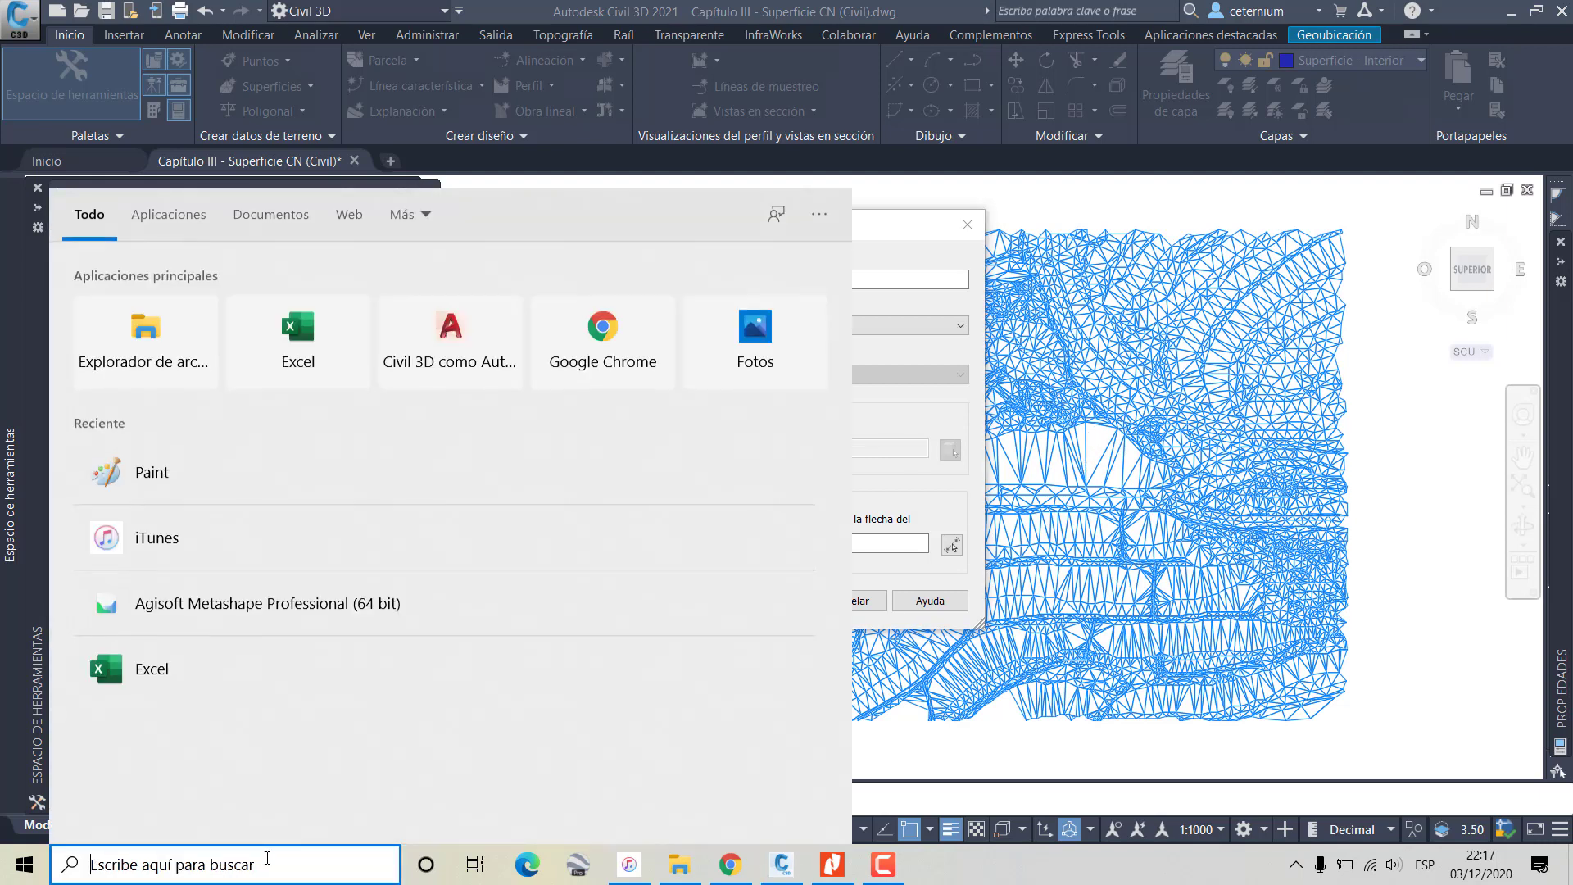
# Launch Paint and draw a black triangle with straight lines
pyautogui.write('paint')
pyautogui.press('Return')
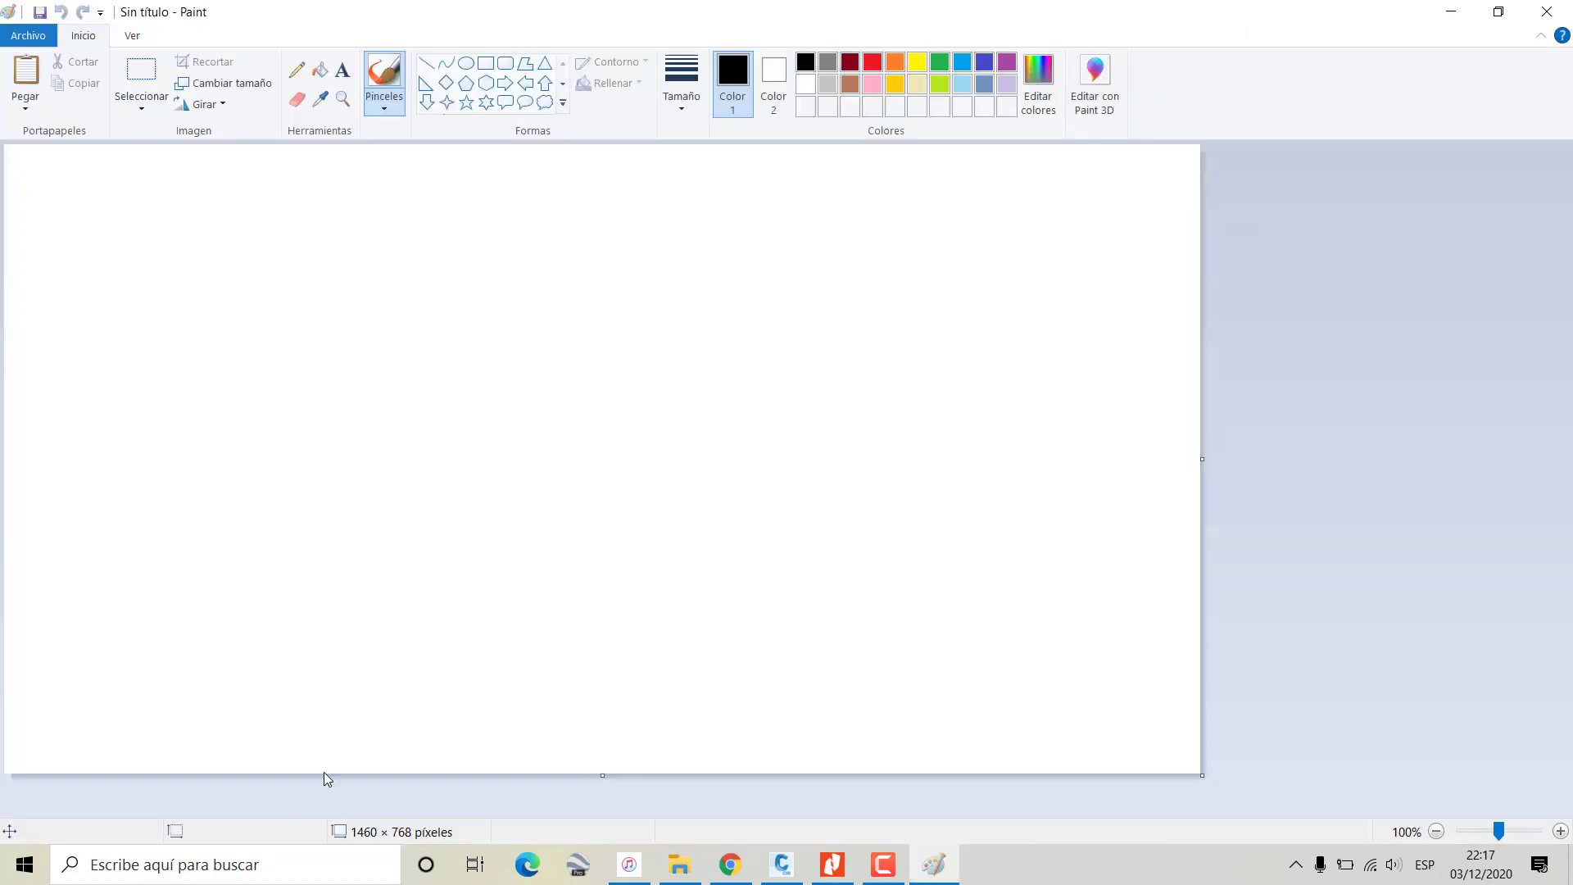
pyautogui.click(428, 63)
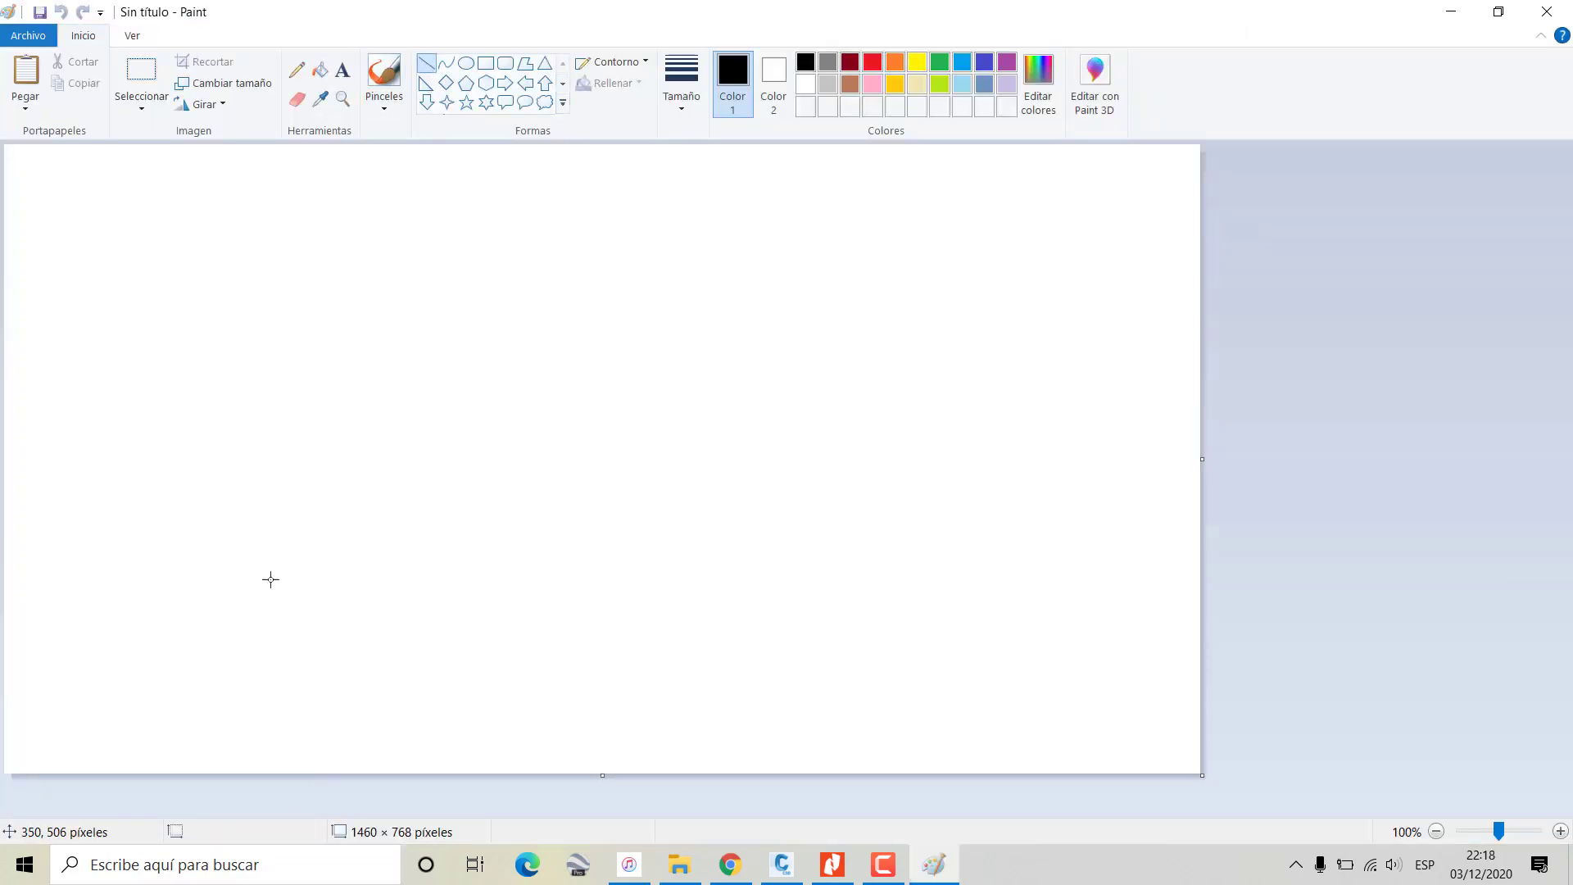
pyautogui.moveTo(242, 599); pyautogui.dragTo(530, 214)
pyautogui.moveTo(930, 589); pyautogui.dragTo(530, 214)
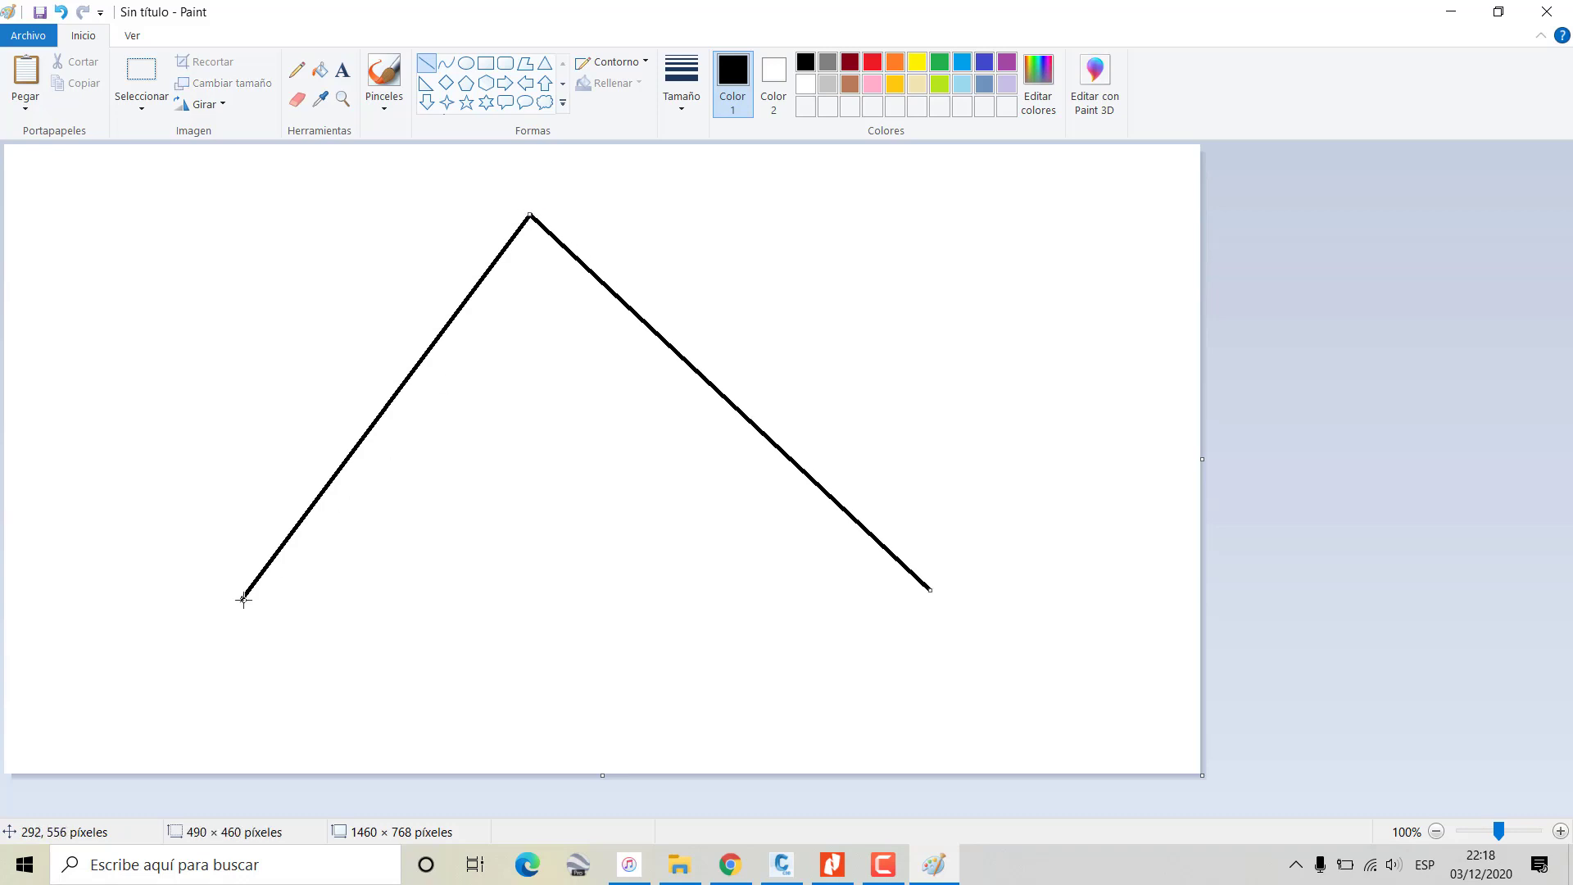
pyautogui.moveTo(243, 599)
pyautogui.mouseDown()
pyautogui.moveTo(517, 580)
pyautogui.moveTo(927, 590)
pyautogui.mouseUp()
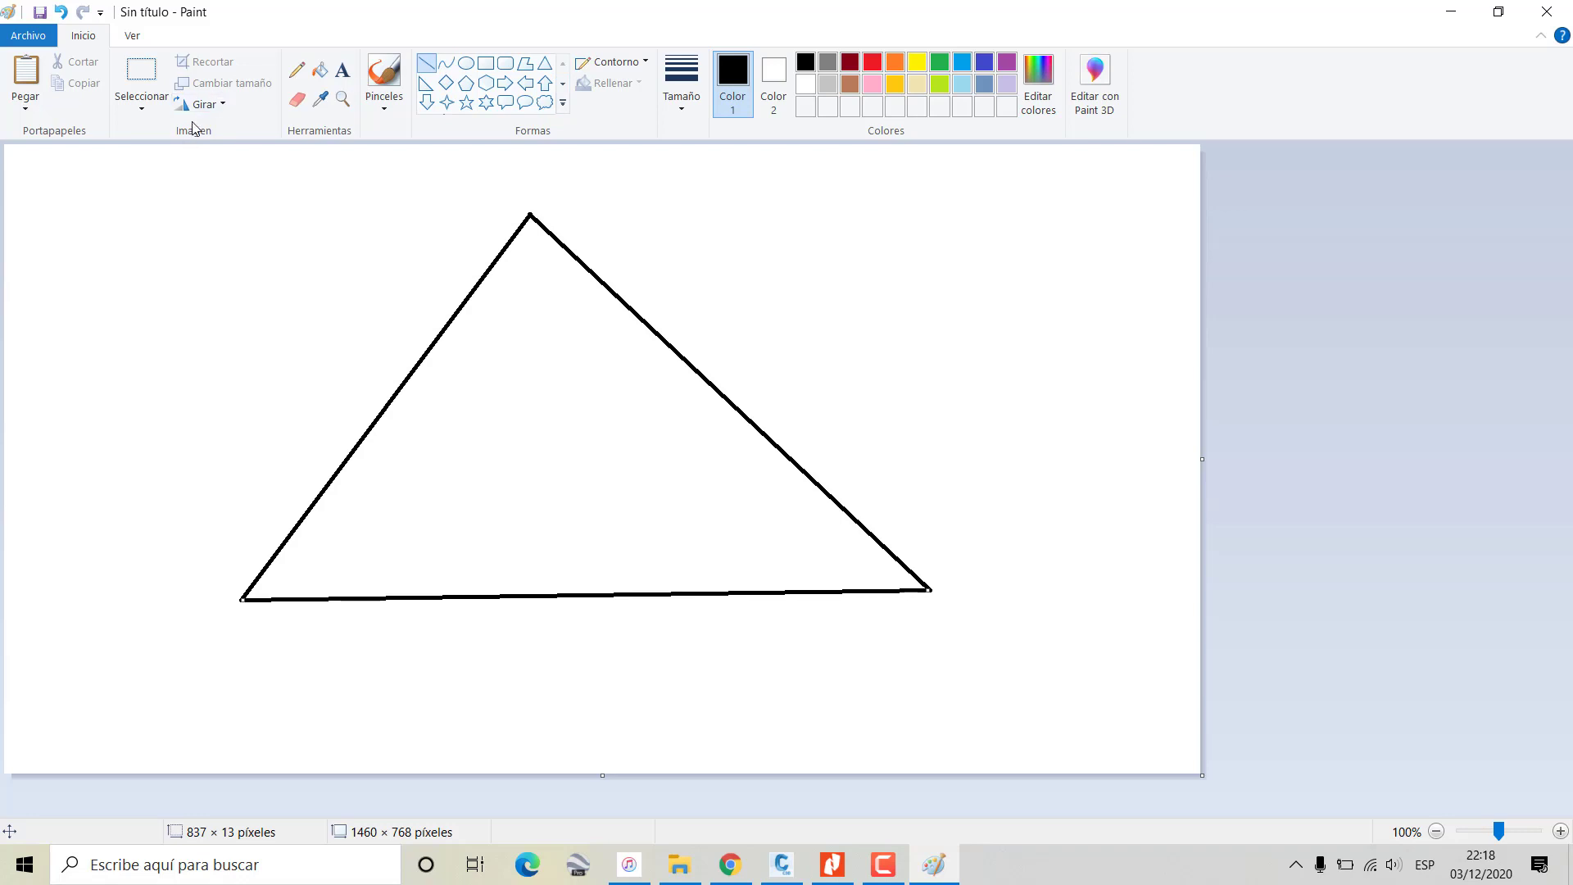
# Circle the triangle's three corners with small red ellipses
pyautogui.click(469, 65)
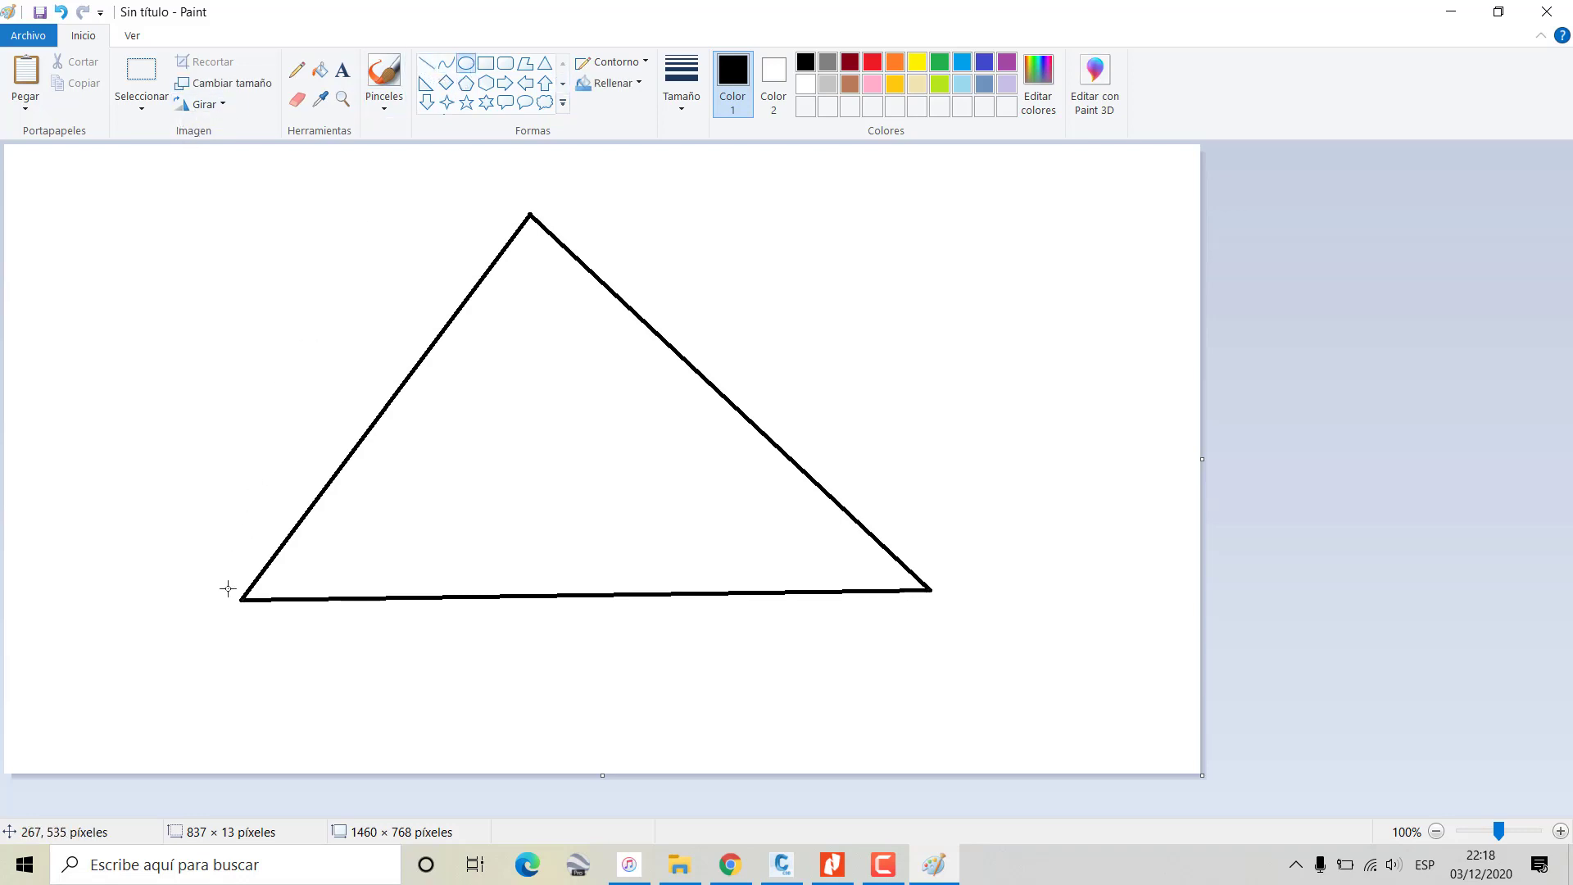
pyautogui.moveTo(250, 611); pyautogui.dragTo(258, 618)
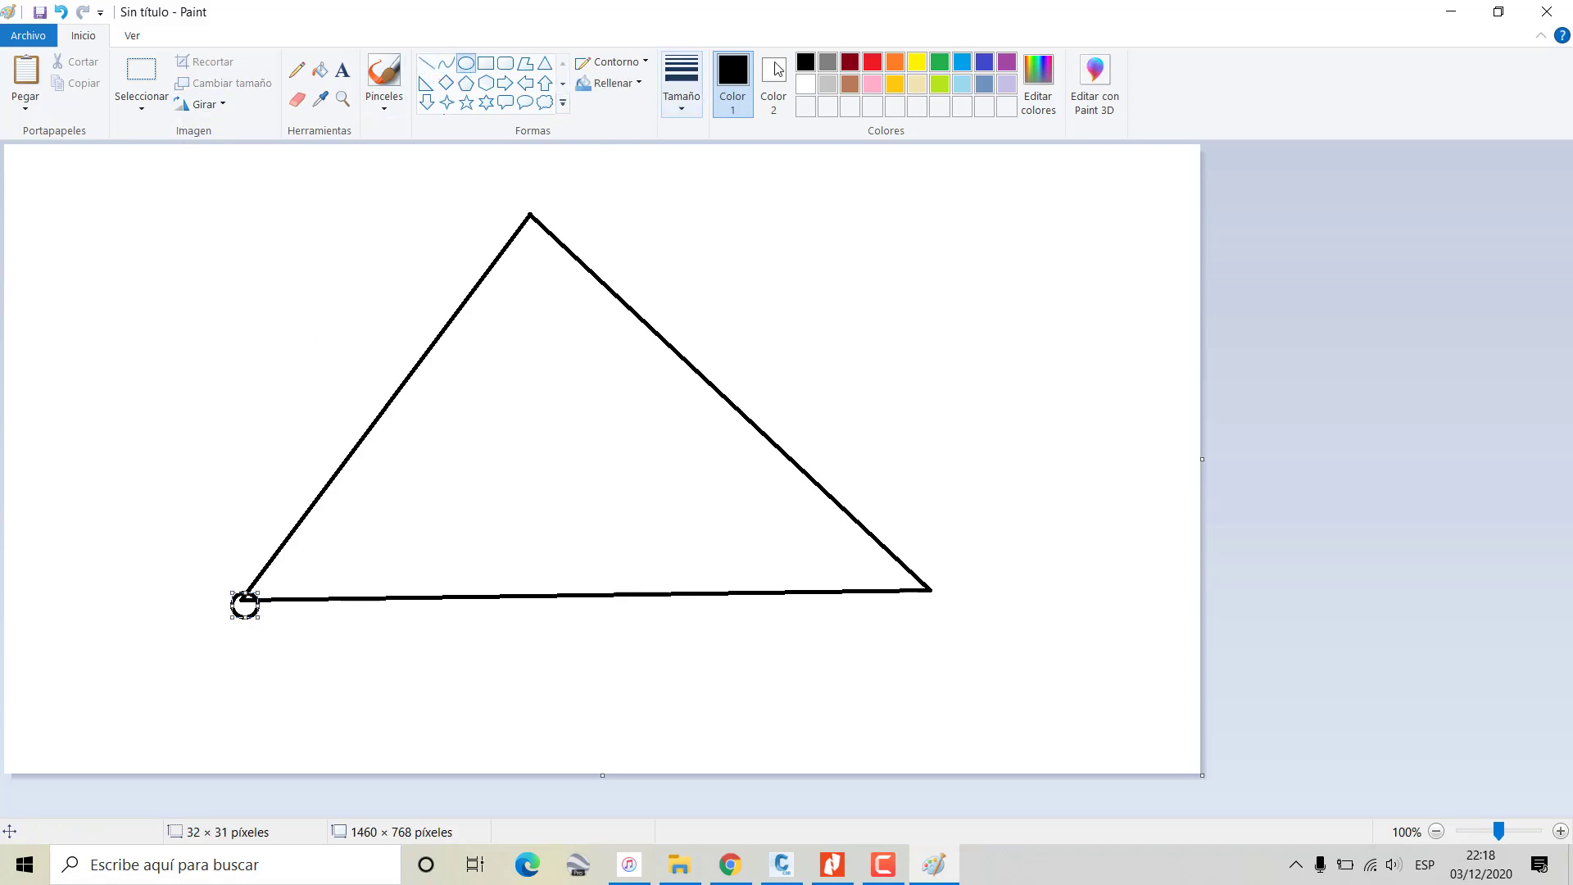
pyautogui.click(873, 66)
pyautogui.moveTo(521, 198); pyautogui.dragTo(540, 228)
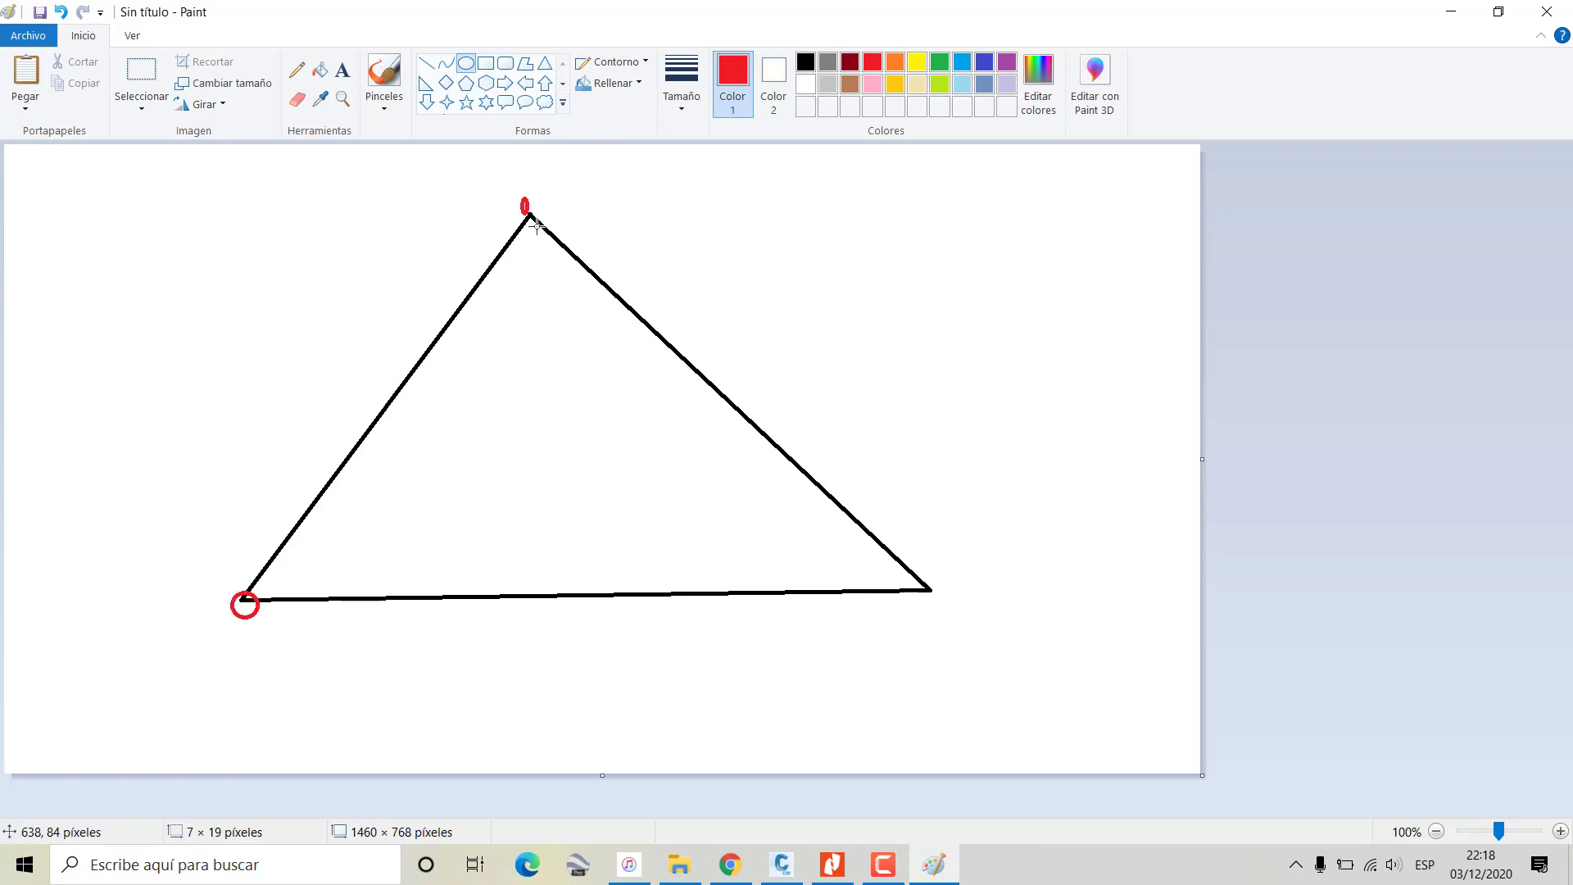
pyautogui.moveTo(927, 569); pyautogui.dragTo(938, 600)
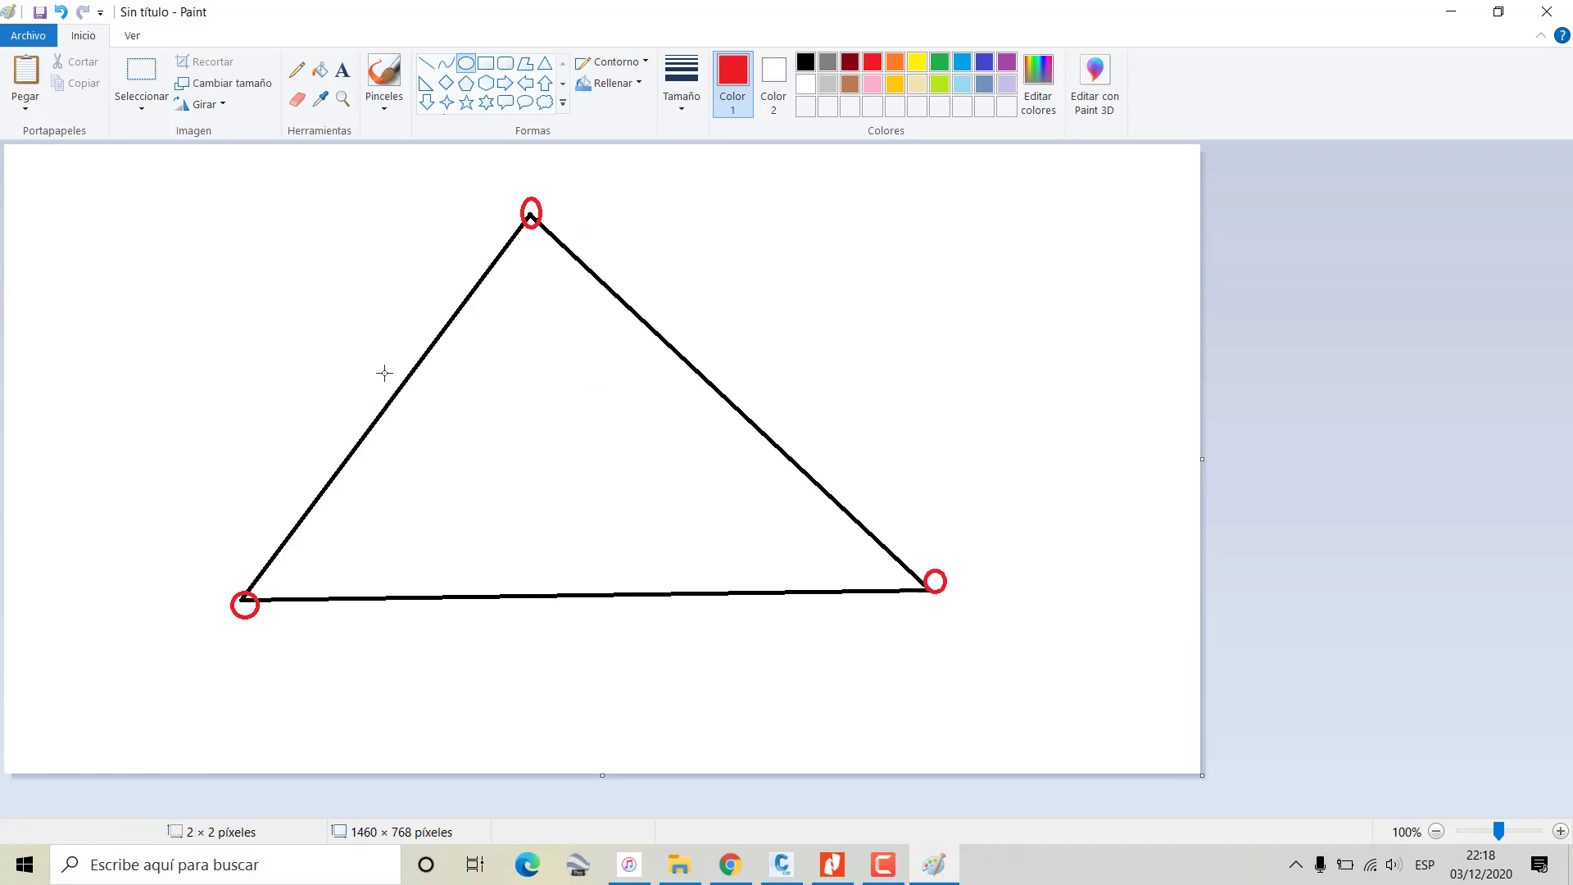
# Mark six intermediate points along the edges in red, then close Paint without saving
pyautogui.moveTo(380, 369); pyautogui.dragTo(419, 403)
pyautogui.moveTo(619, 298); pyautogui.dragTo(650, 334)
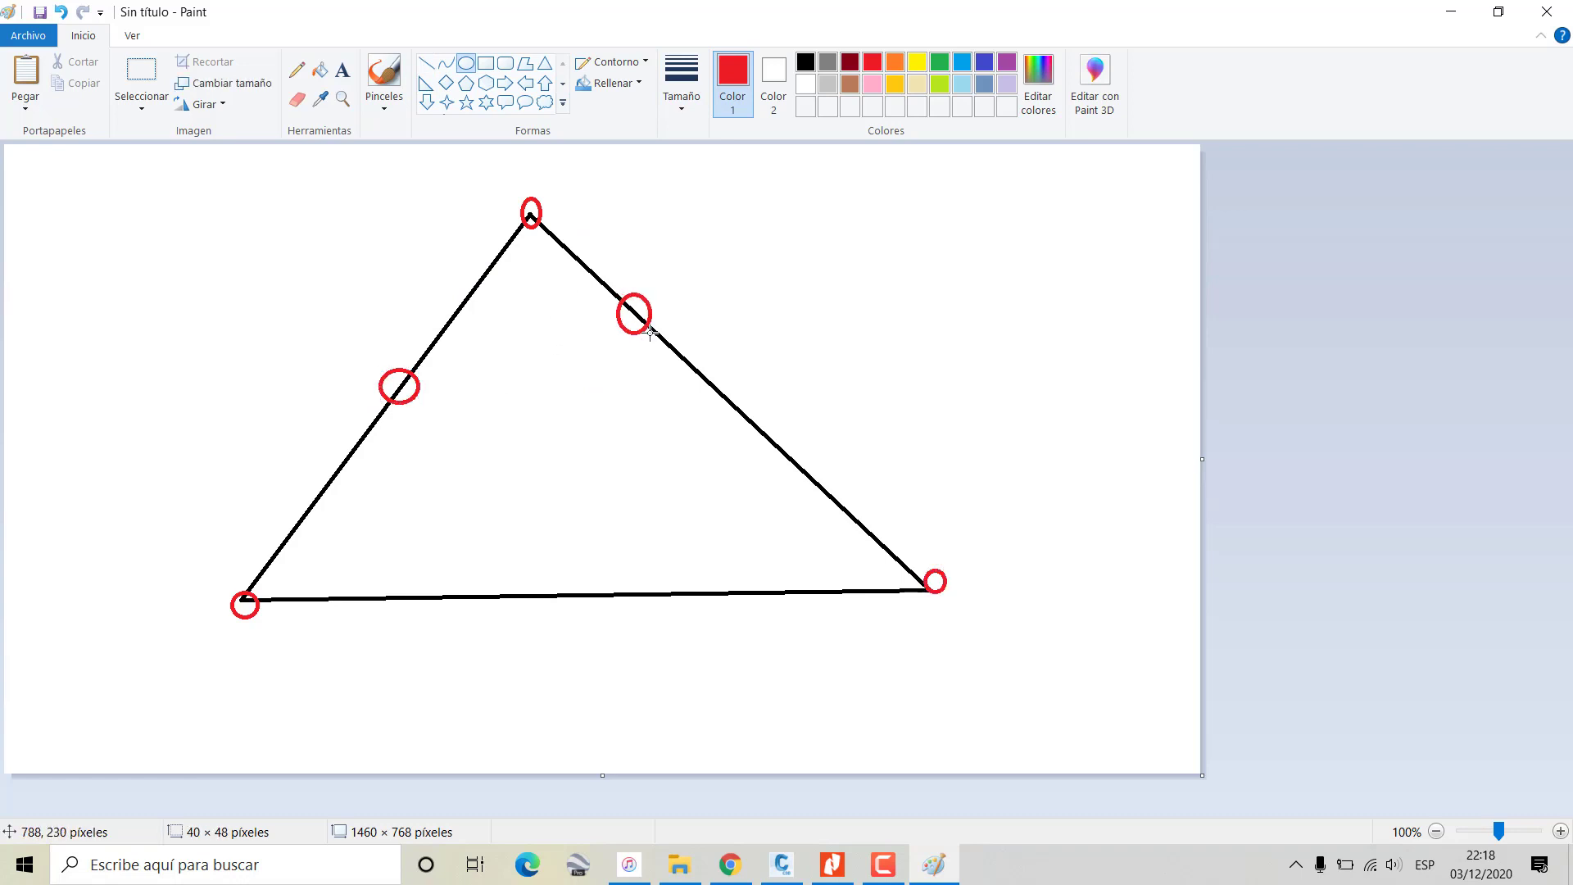
pyautogui.moveTo(741, 420); pyautogui.dragTo(784, 455)
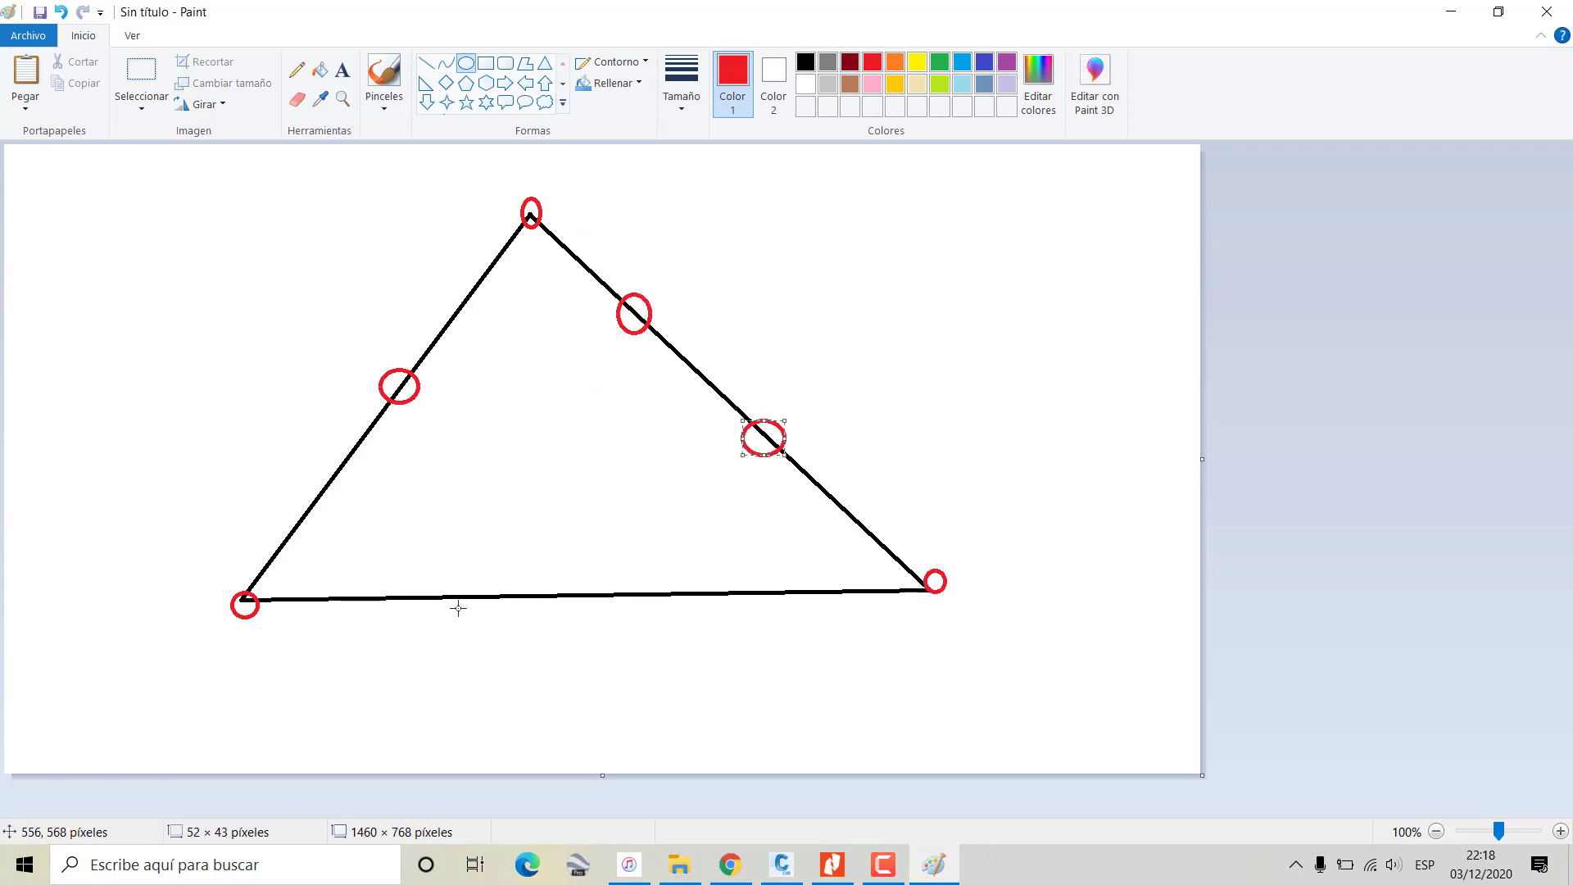
pyautogui.moveTo(400, 588); pyautogui.dragTo(432, 611)
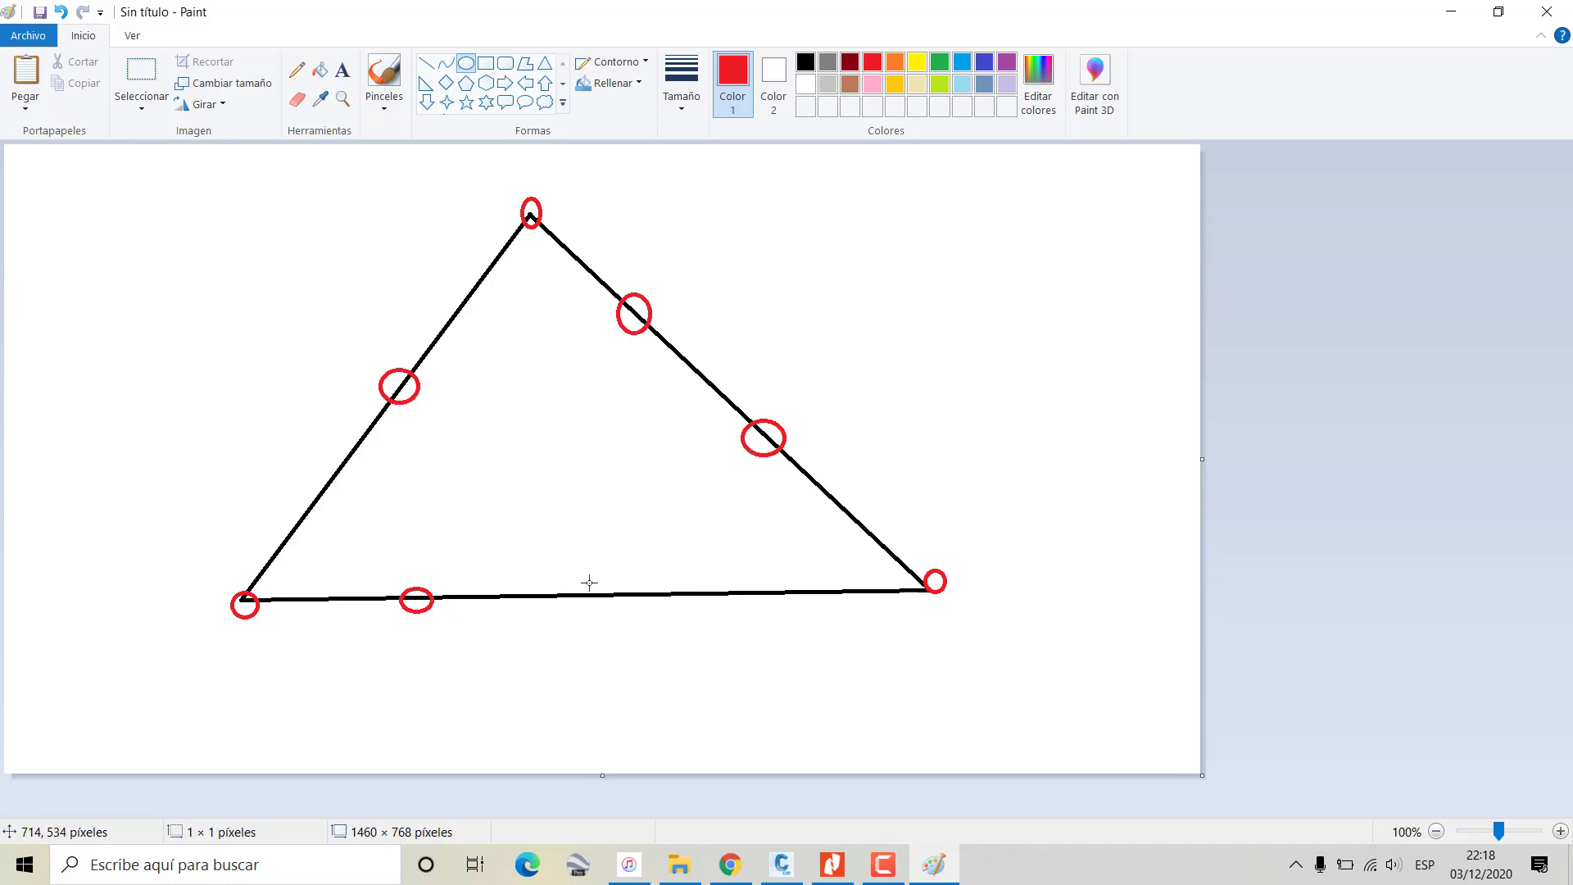
pyautogui.moveTo(589, 582); pyautogui.dragTo(621, 616)
pyautogui.moveTo(727, 578); pyautogui.dragTo(773, 616)
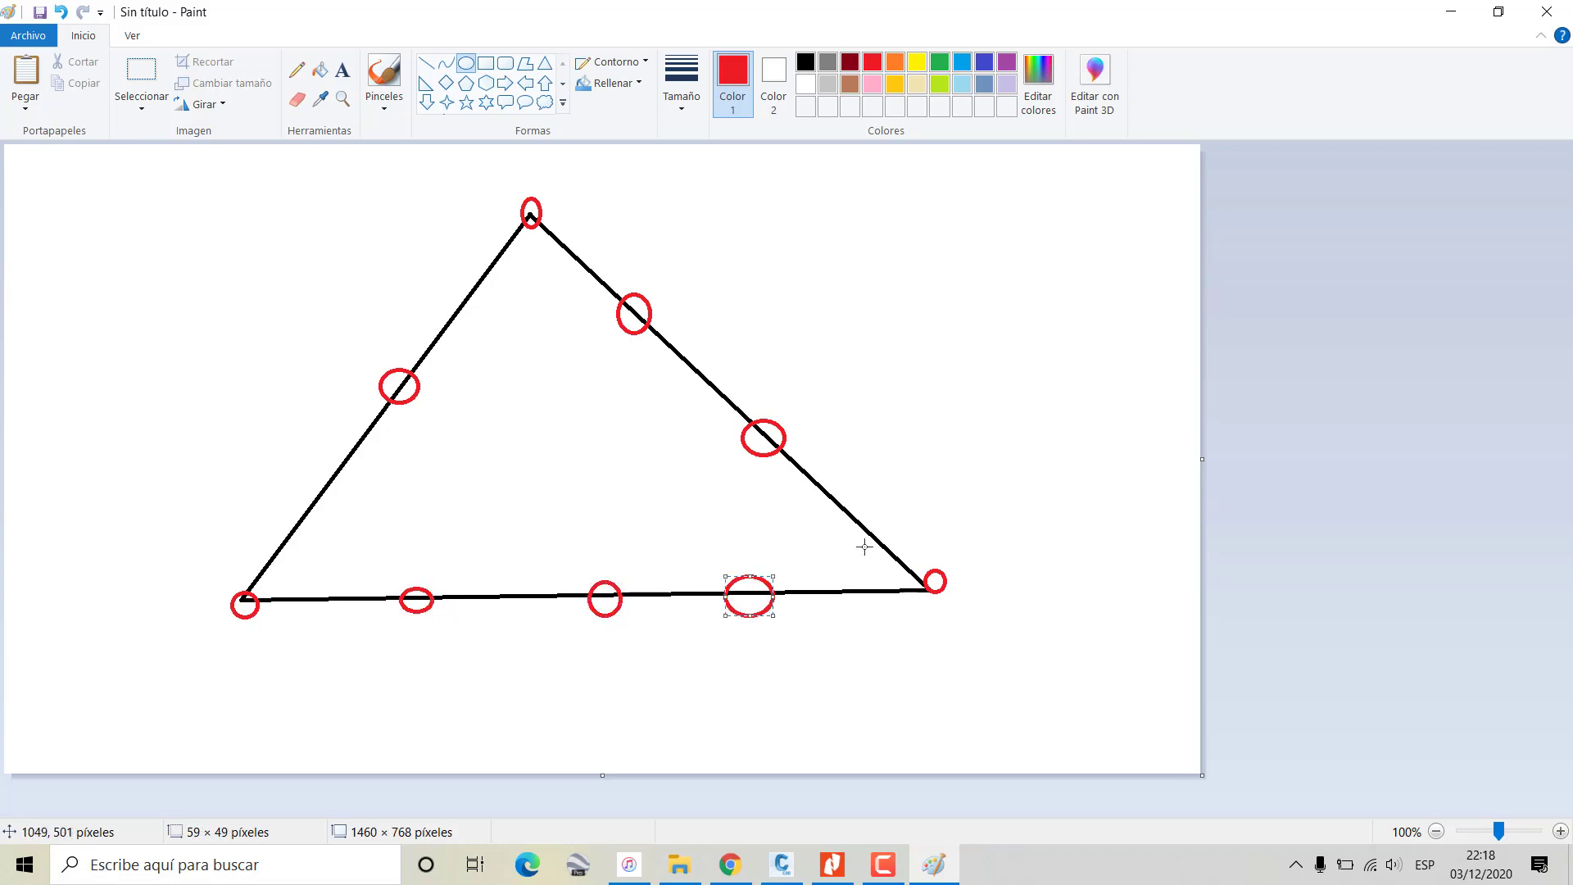
pyautogui.click(1546, 12)
pyautogui.click(805, 433)
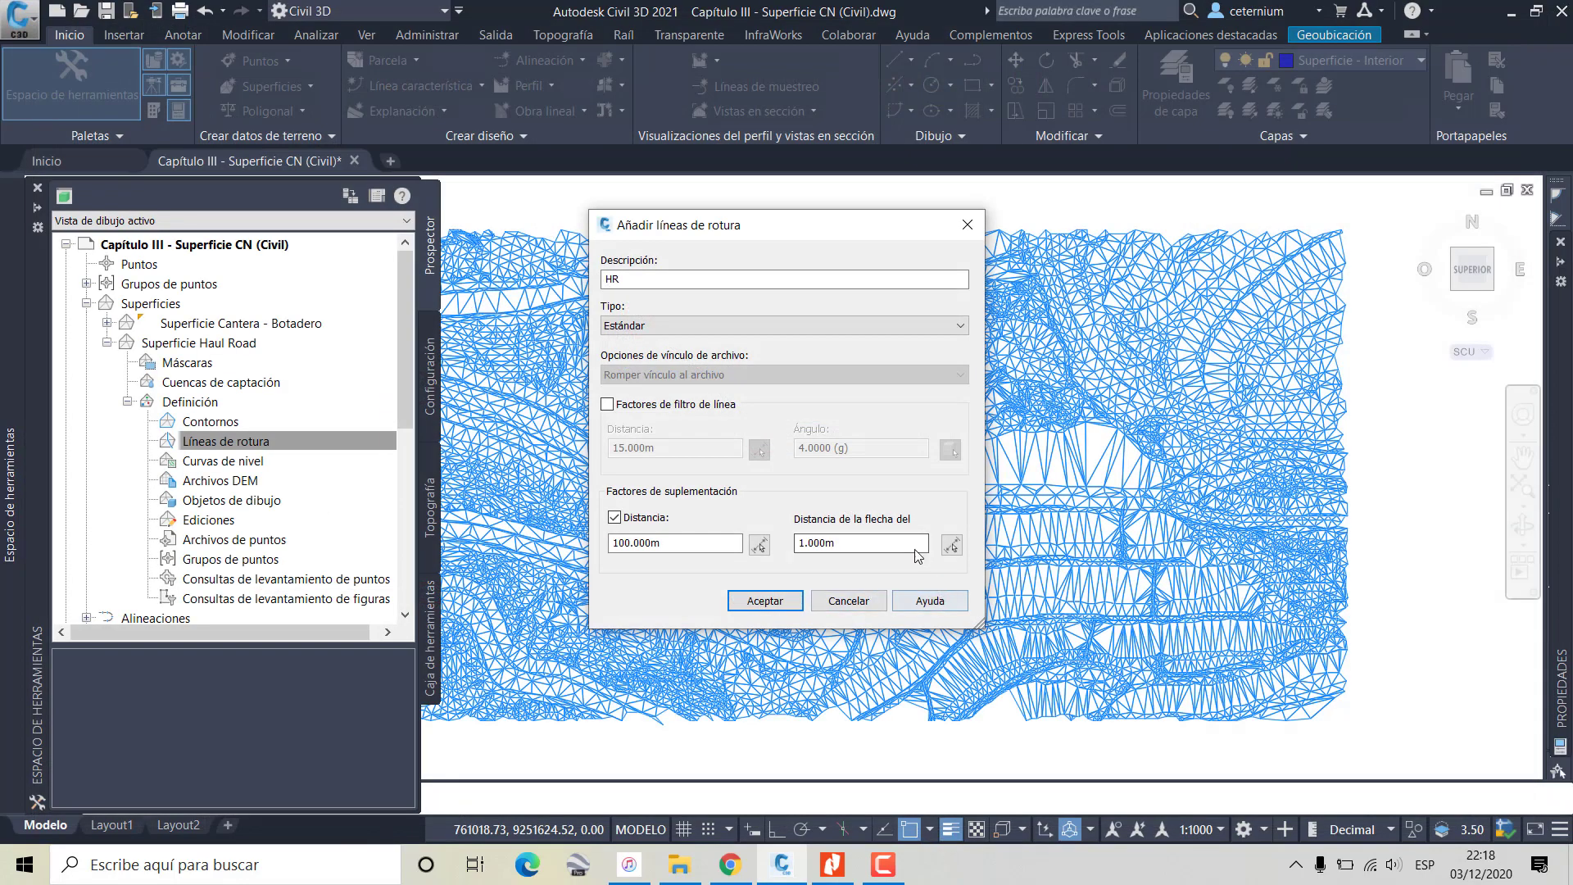
# Apply HR filtering of 3.75 m and angle 1, supplementing 25 m with 0.25 m mid-ordinate
pyautogui.click(607, 405)
pyautogui.write('3.75')
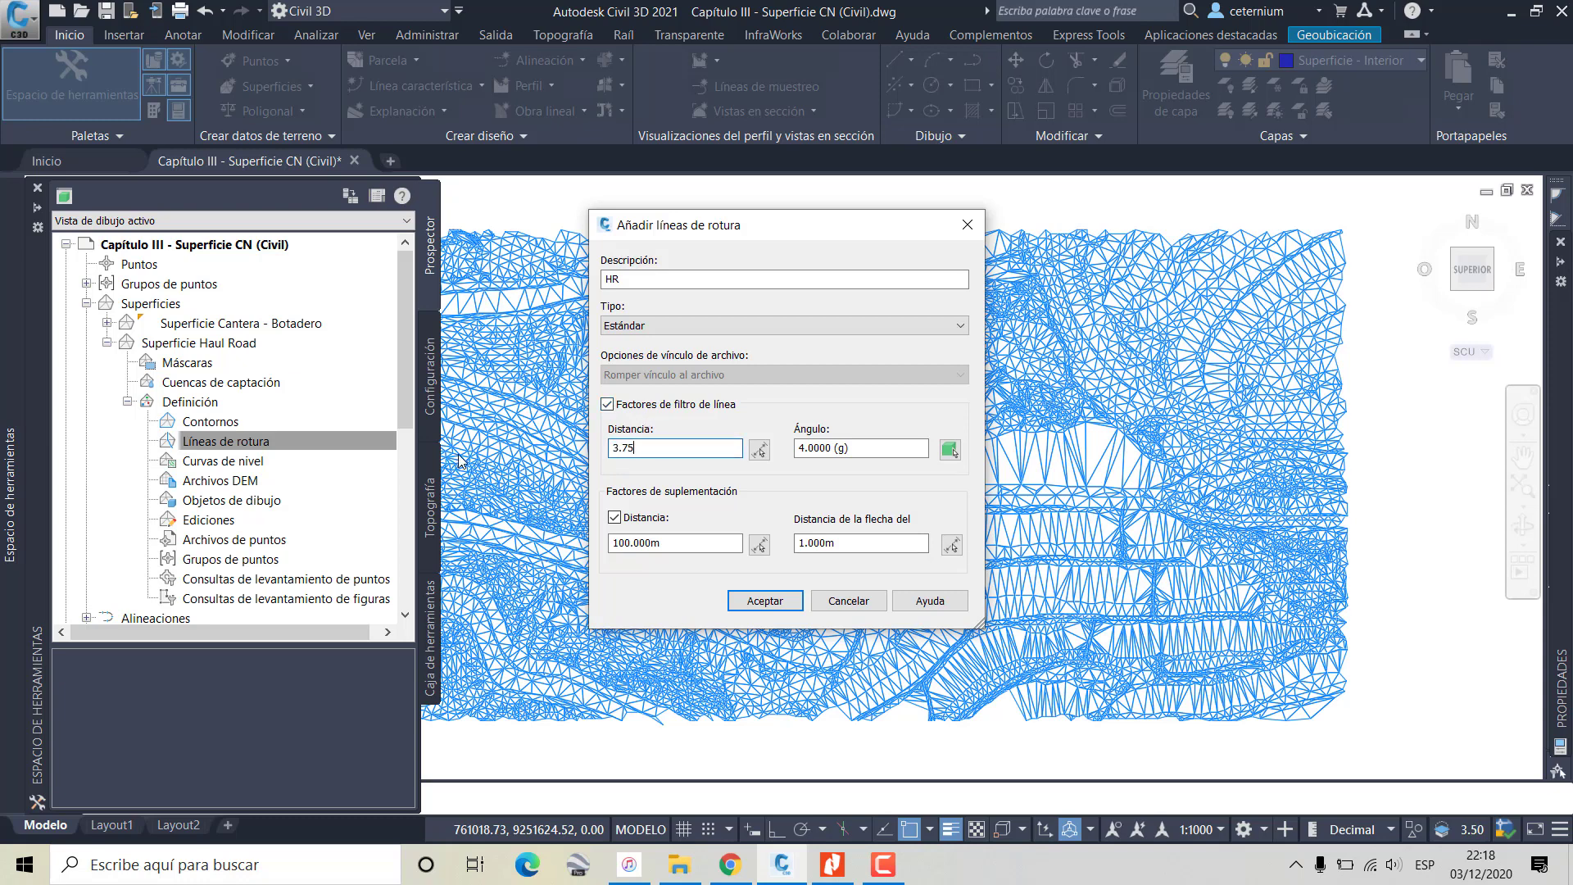
pyautogui.press('Tab')
pyautogui.press('Tab')
pyautogui.write('25')
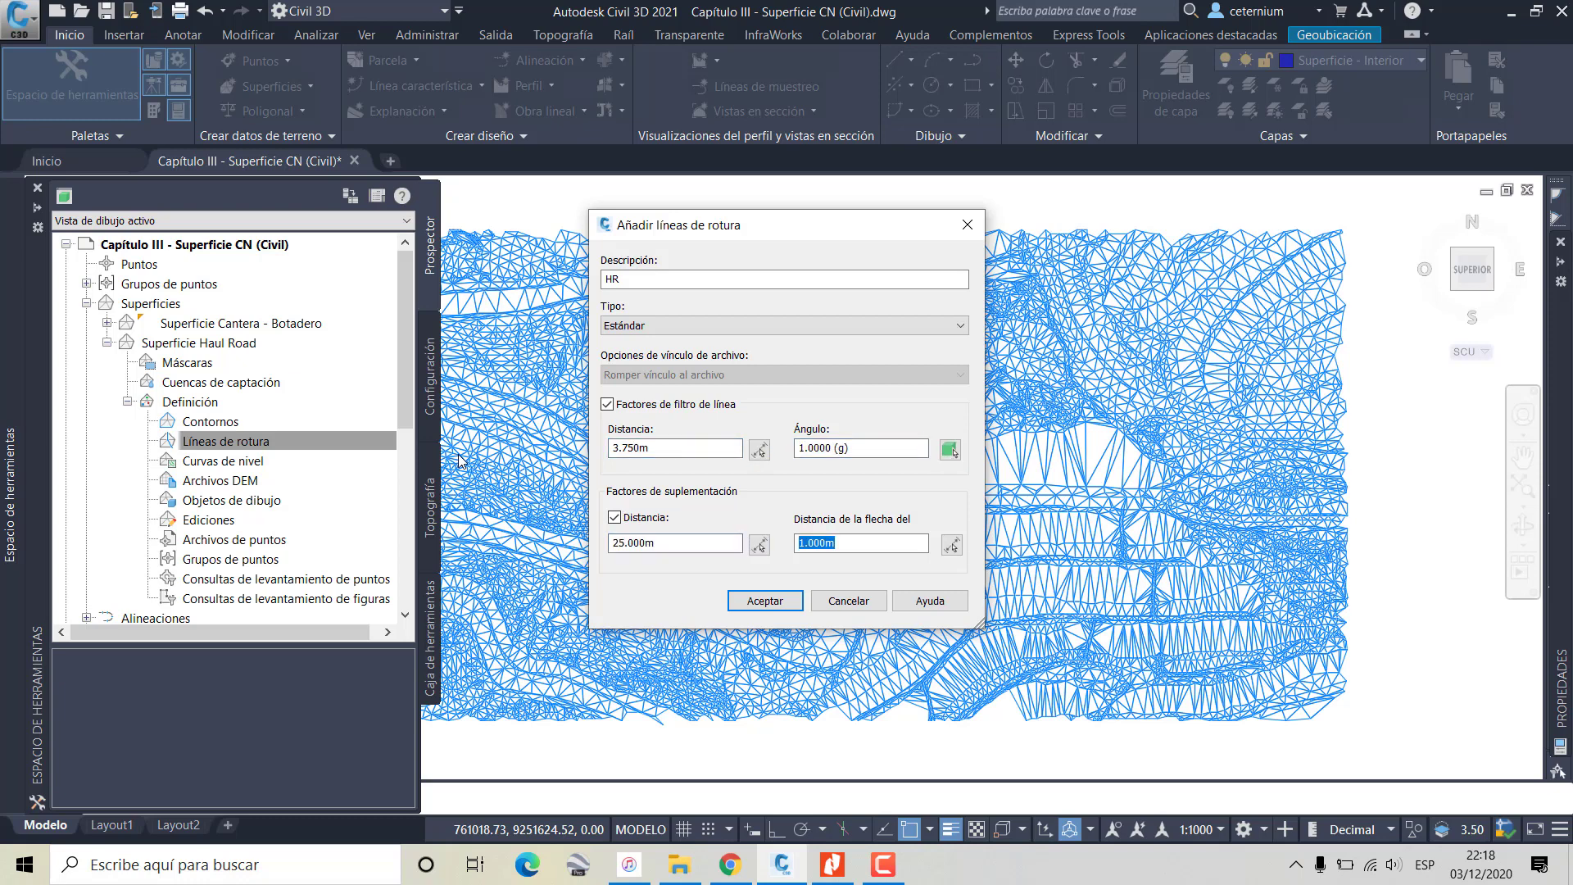
pyautogui.write('.25')
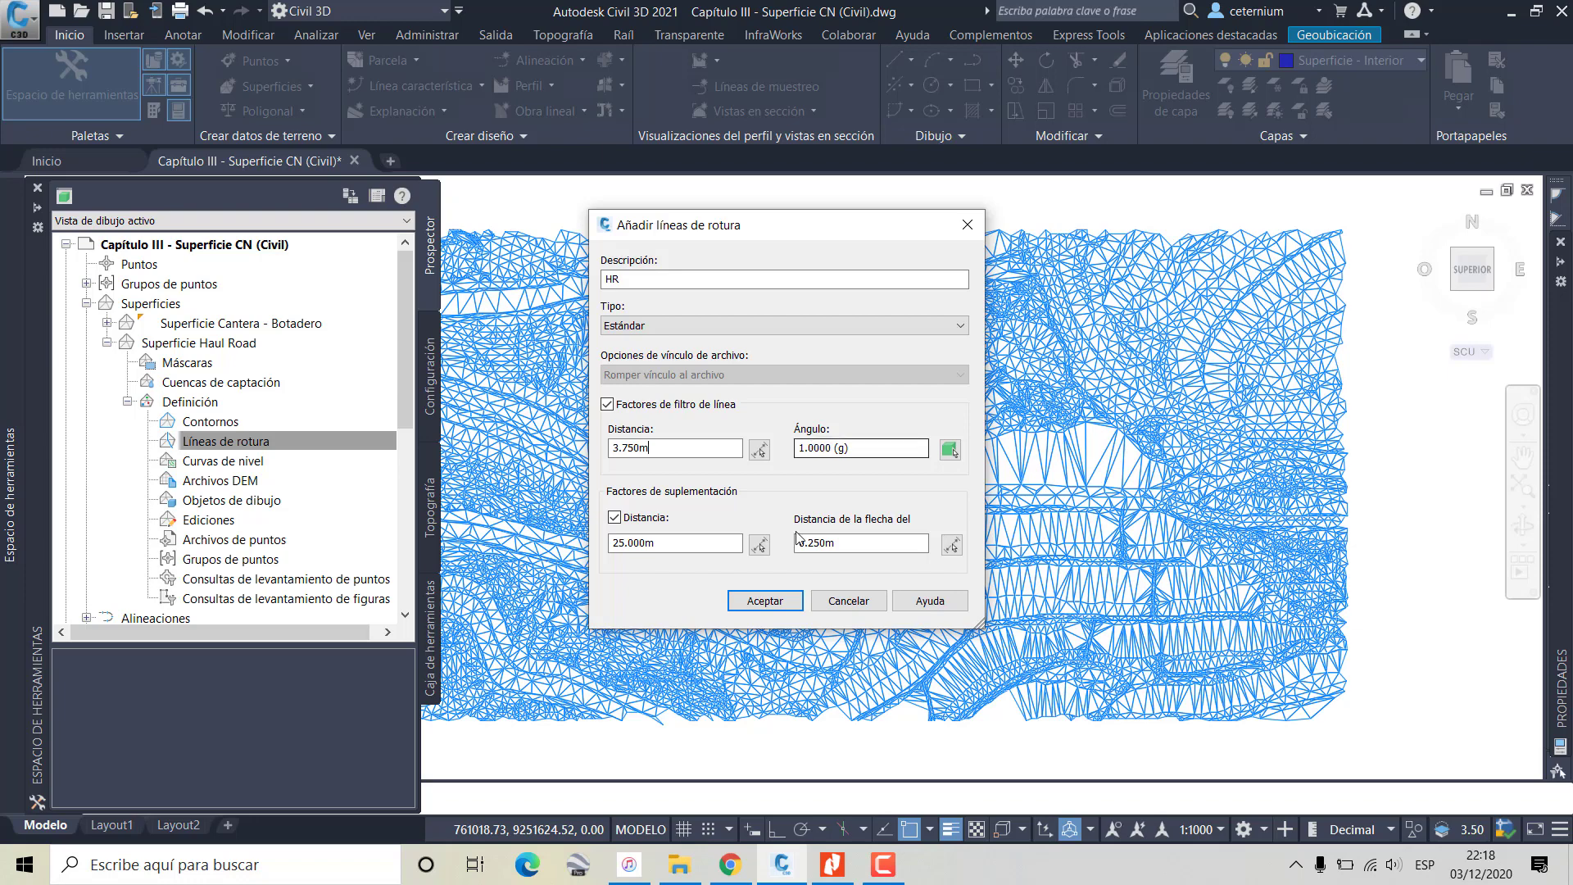
pyautogui.click(764, 600)
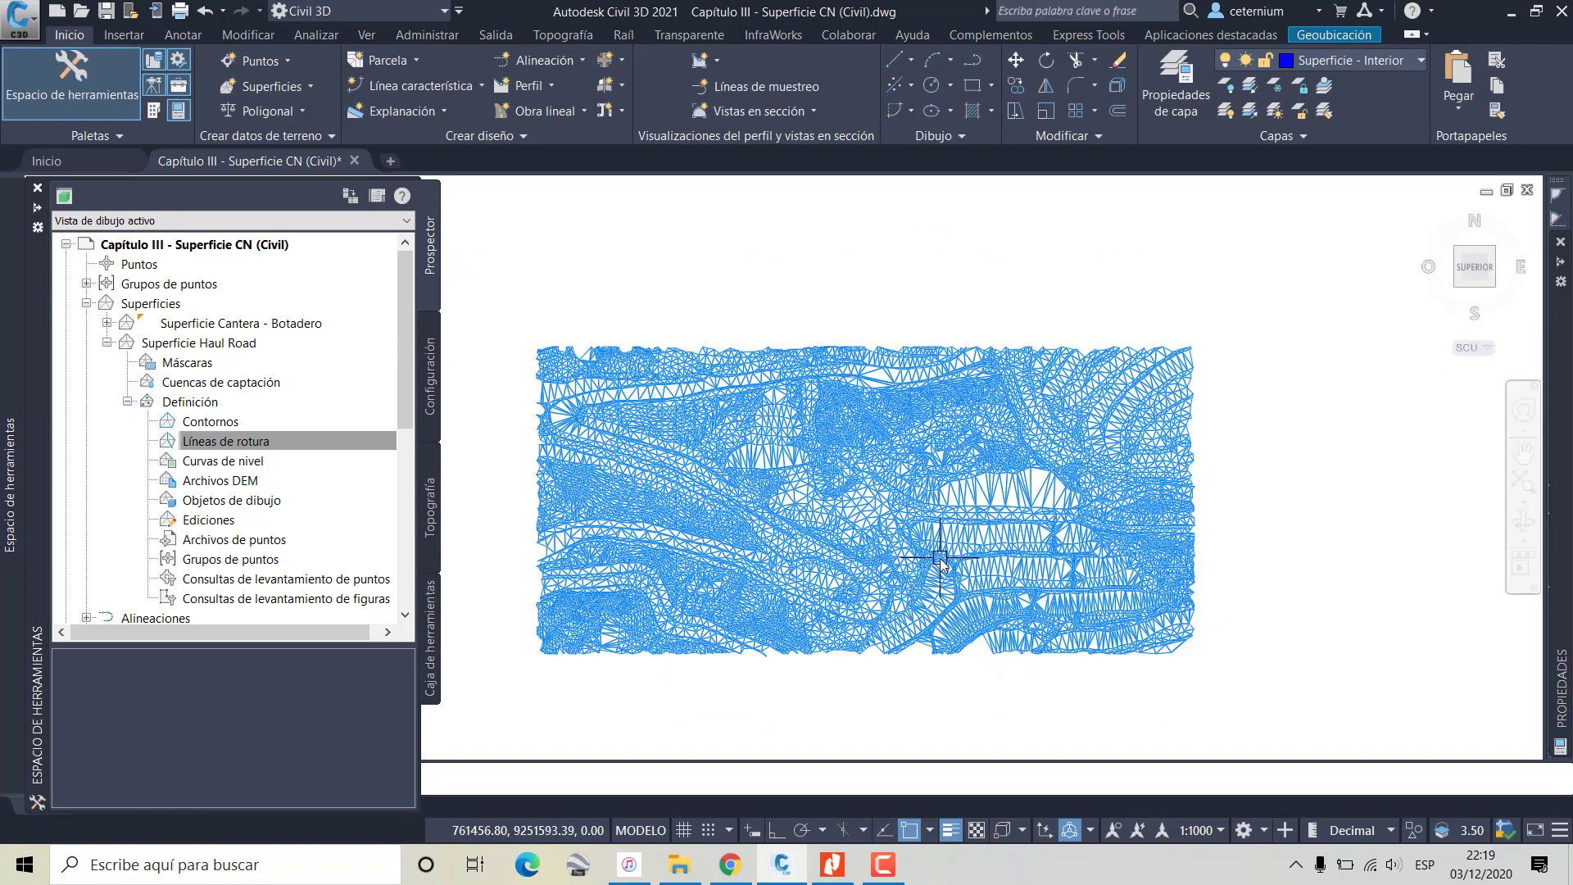
# Add the Haul Road mesh as breaklines by window-selecting the objects around the surface
pyautogui.scroll(-2, 940, 558)
pyautogui.rightClick(191, 443)
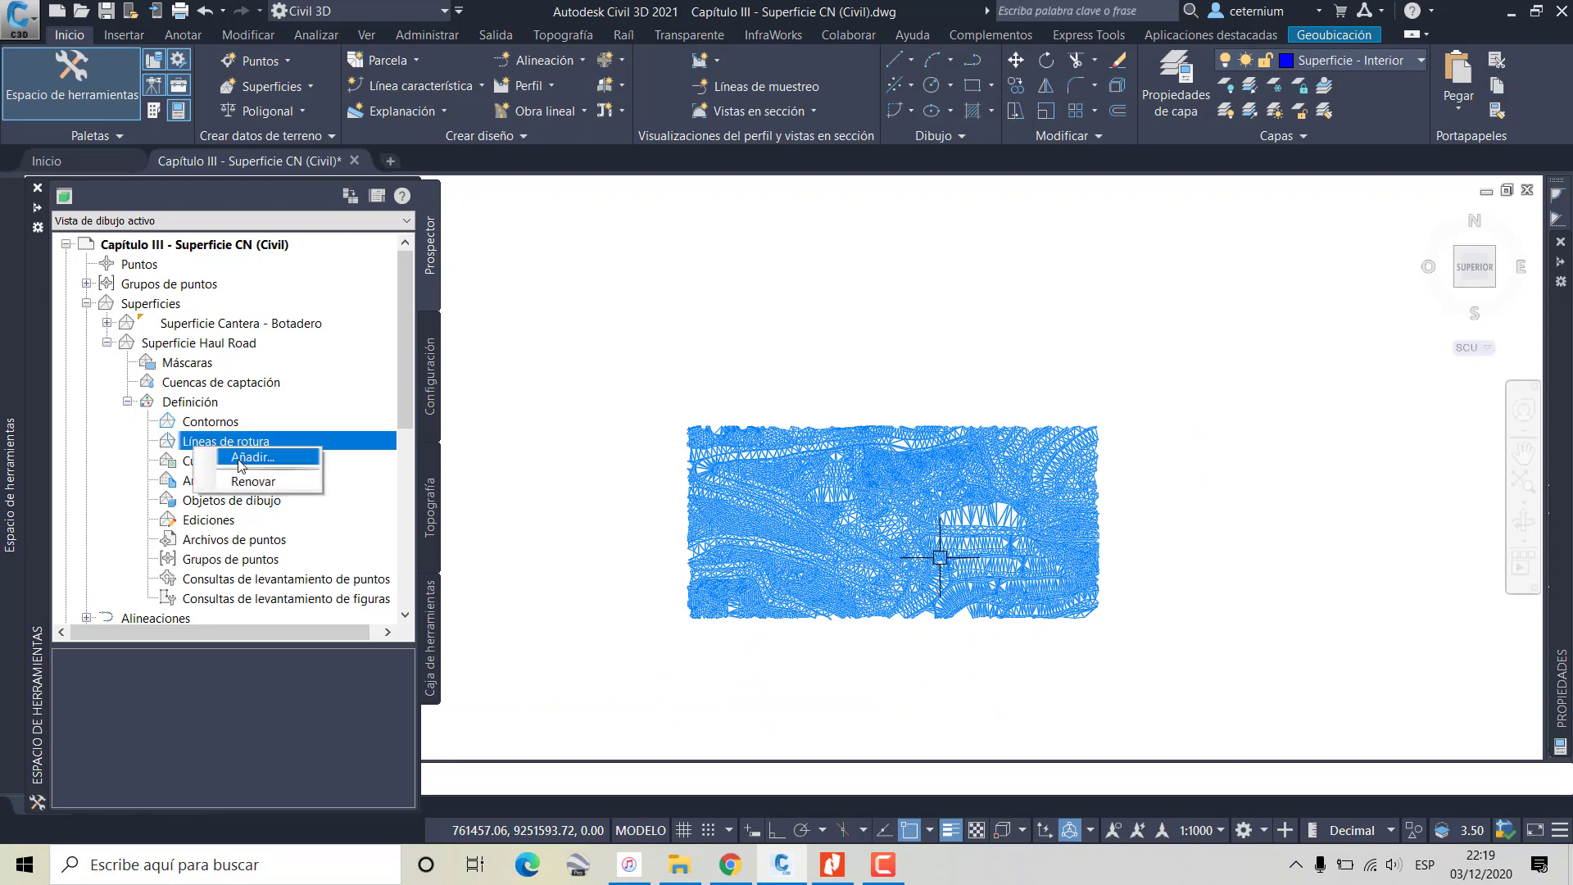
pyautogui.click(218, 451)
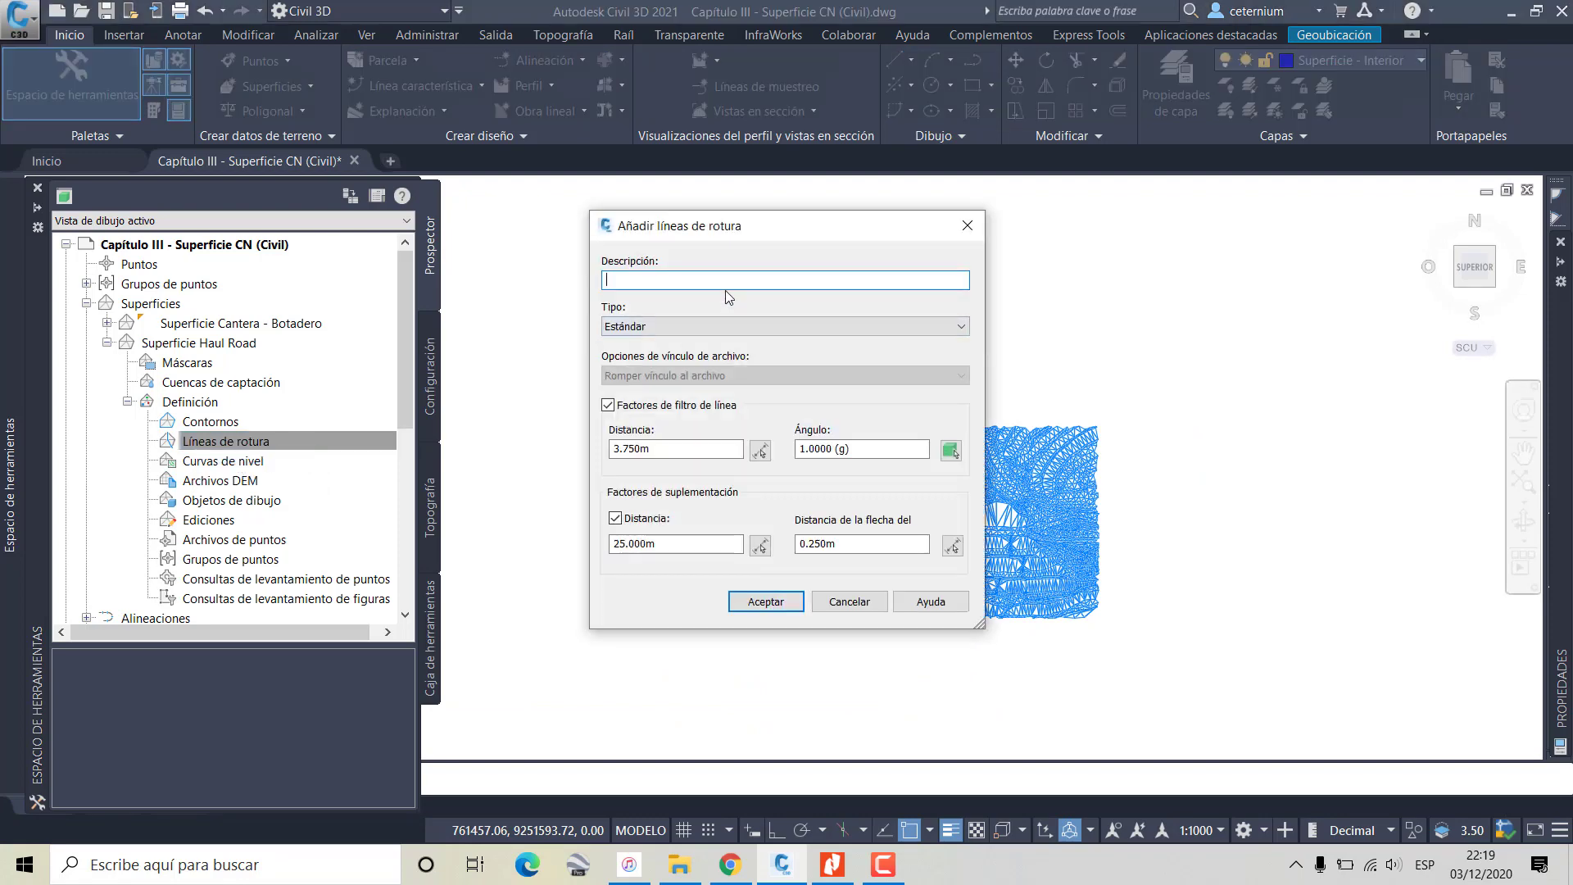
pyautogui.write('HR')
pyautogui.click(765, 601)
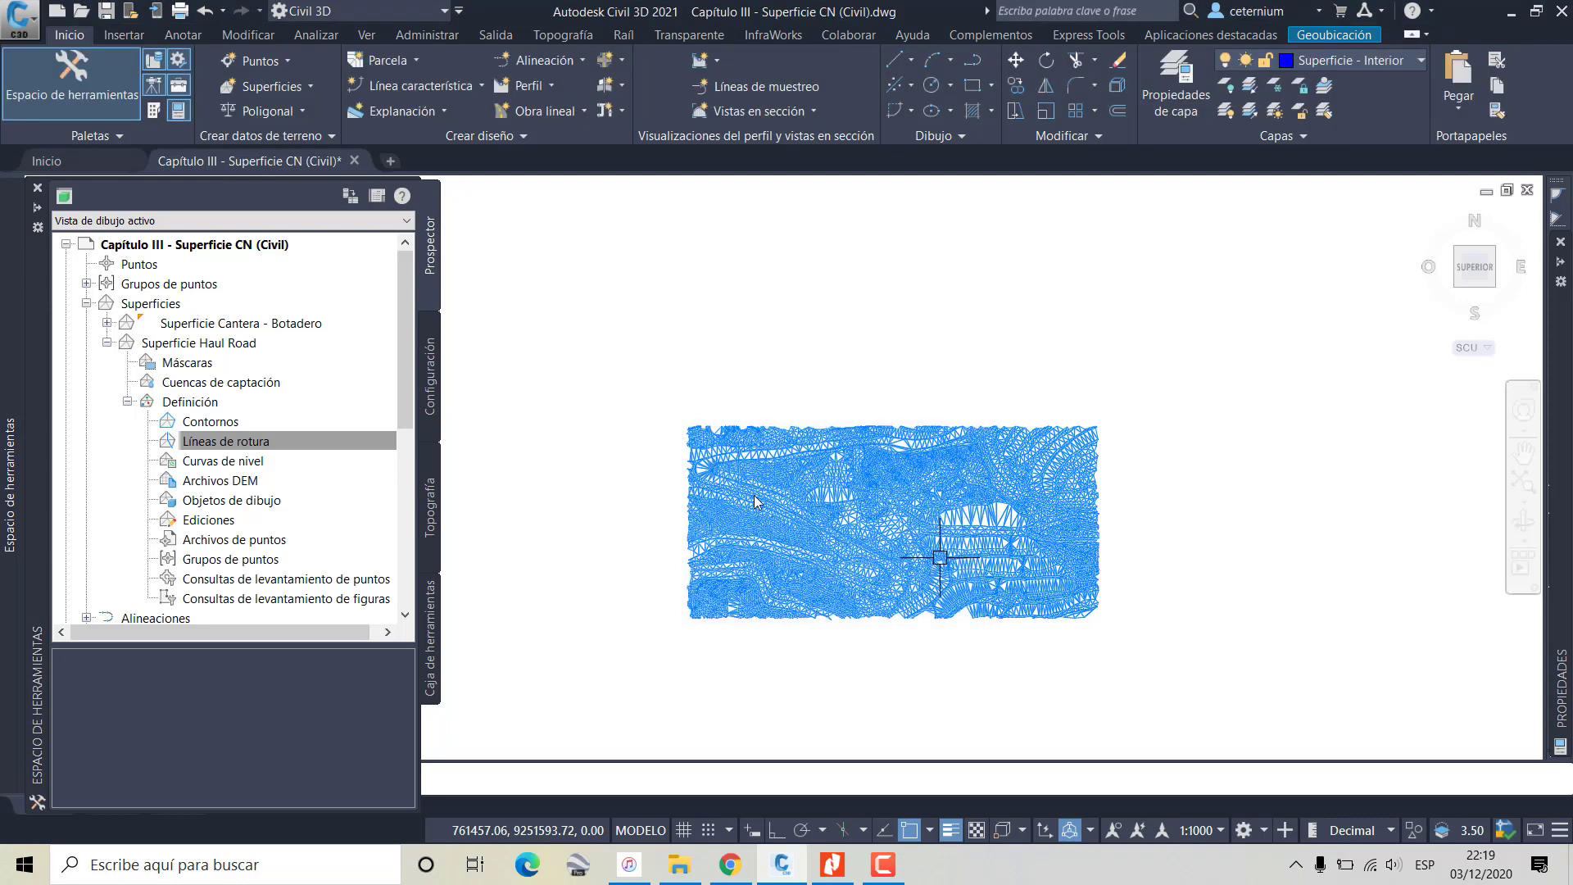
pyautogui.click(1161, 665)
pyautogui.press('Return')
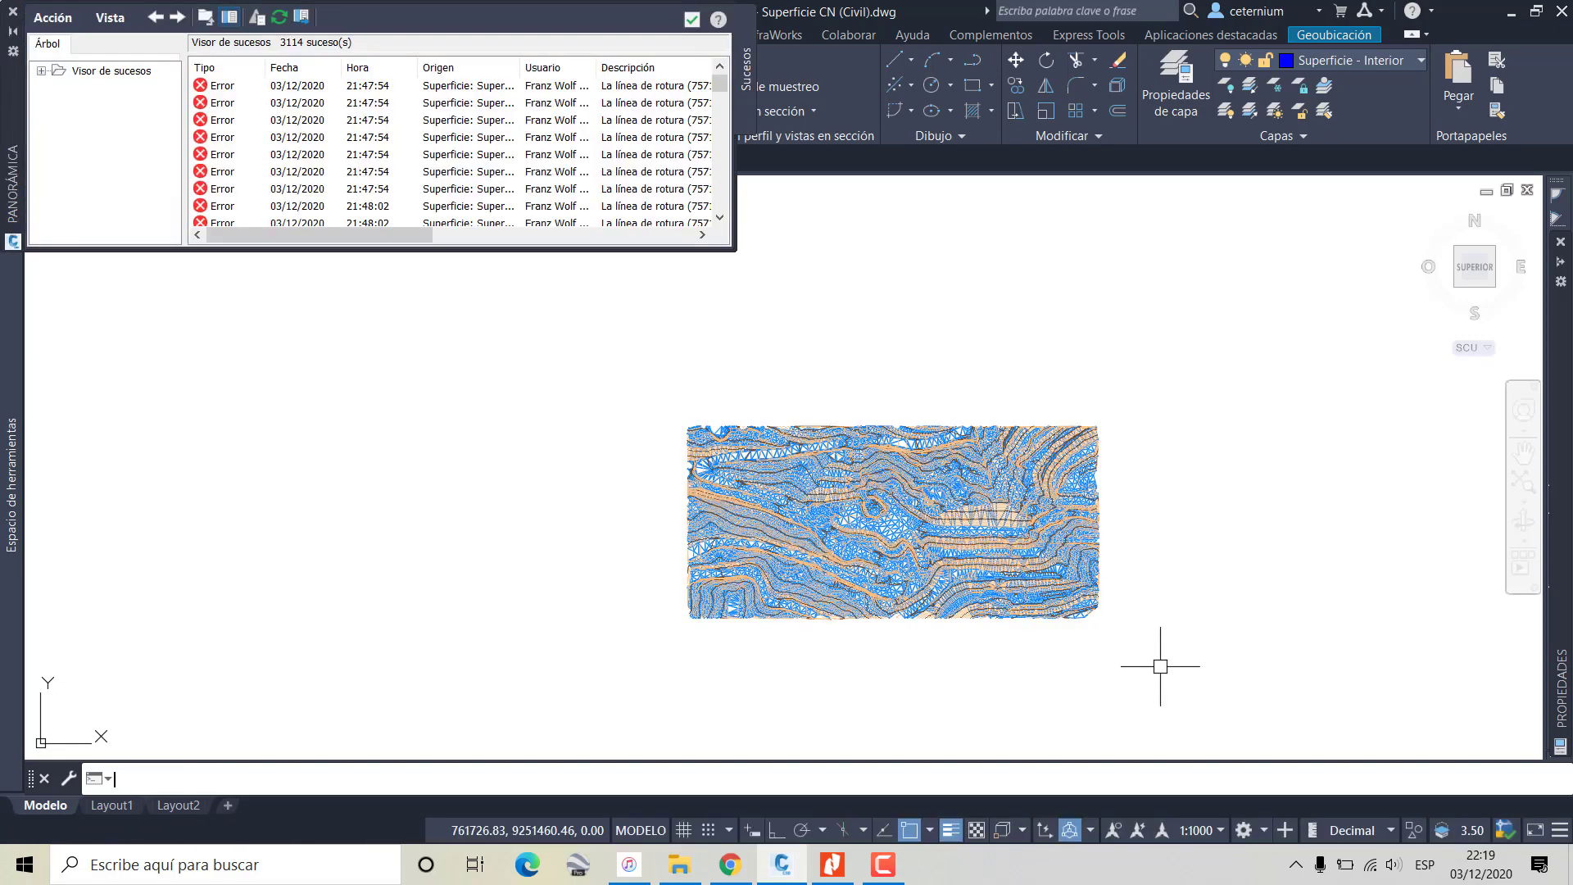
# Close the event viewer, make layer 0 current, and start the DESACTCAPA layer-off command
pyautogui.click(12, 11)
pyautogui.scroll(4, 930, 426)
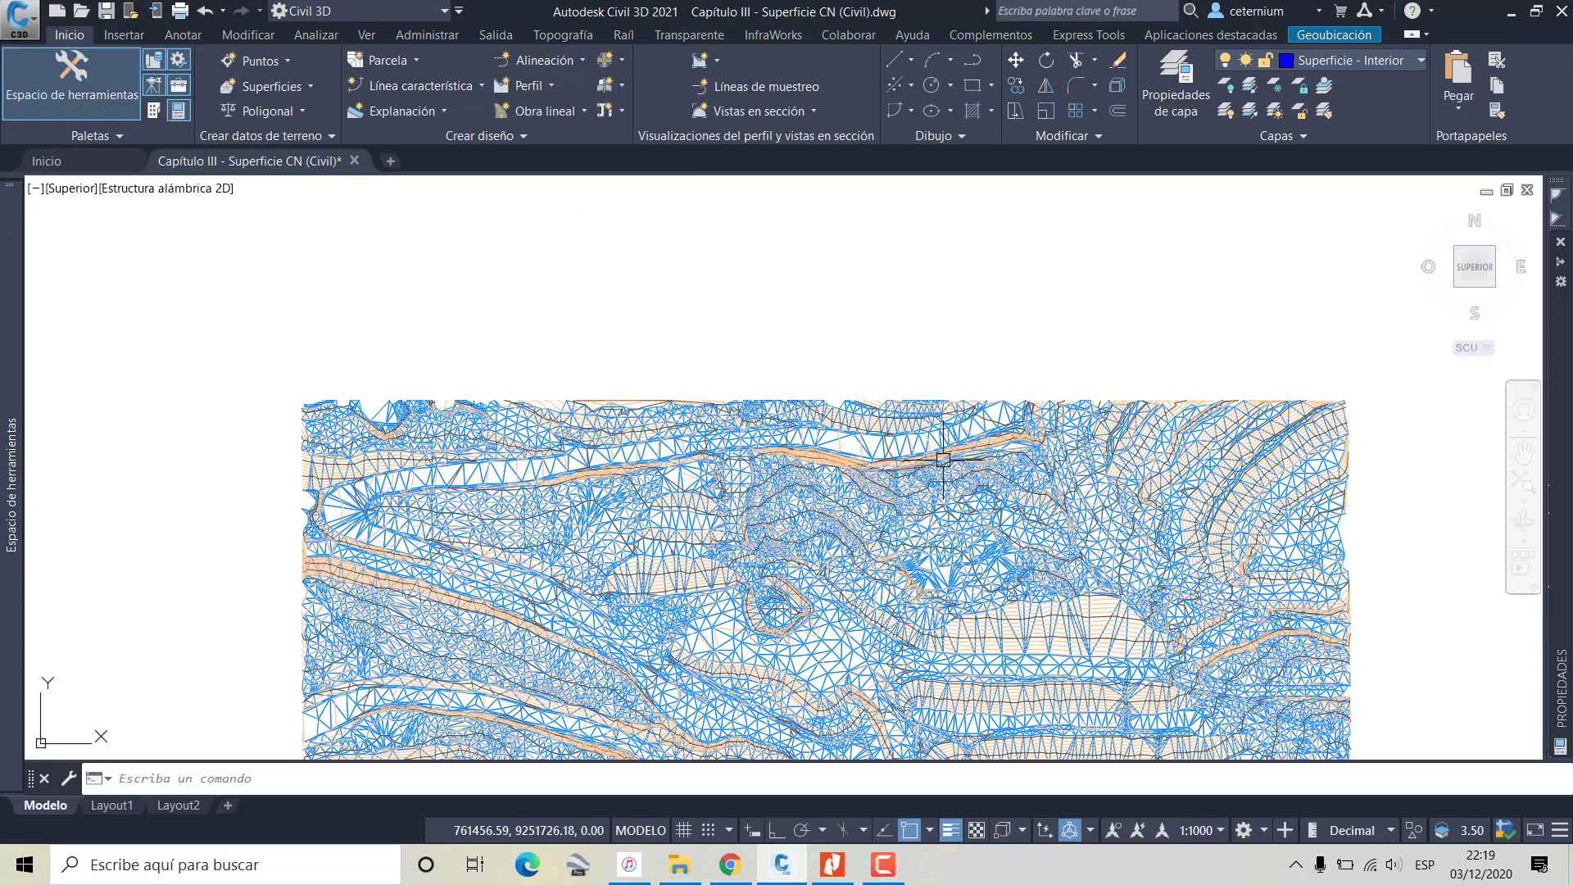
pyautogui.click(1200, 90)
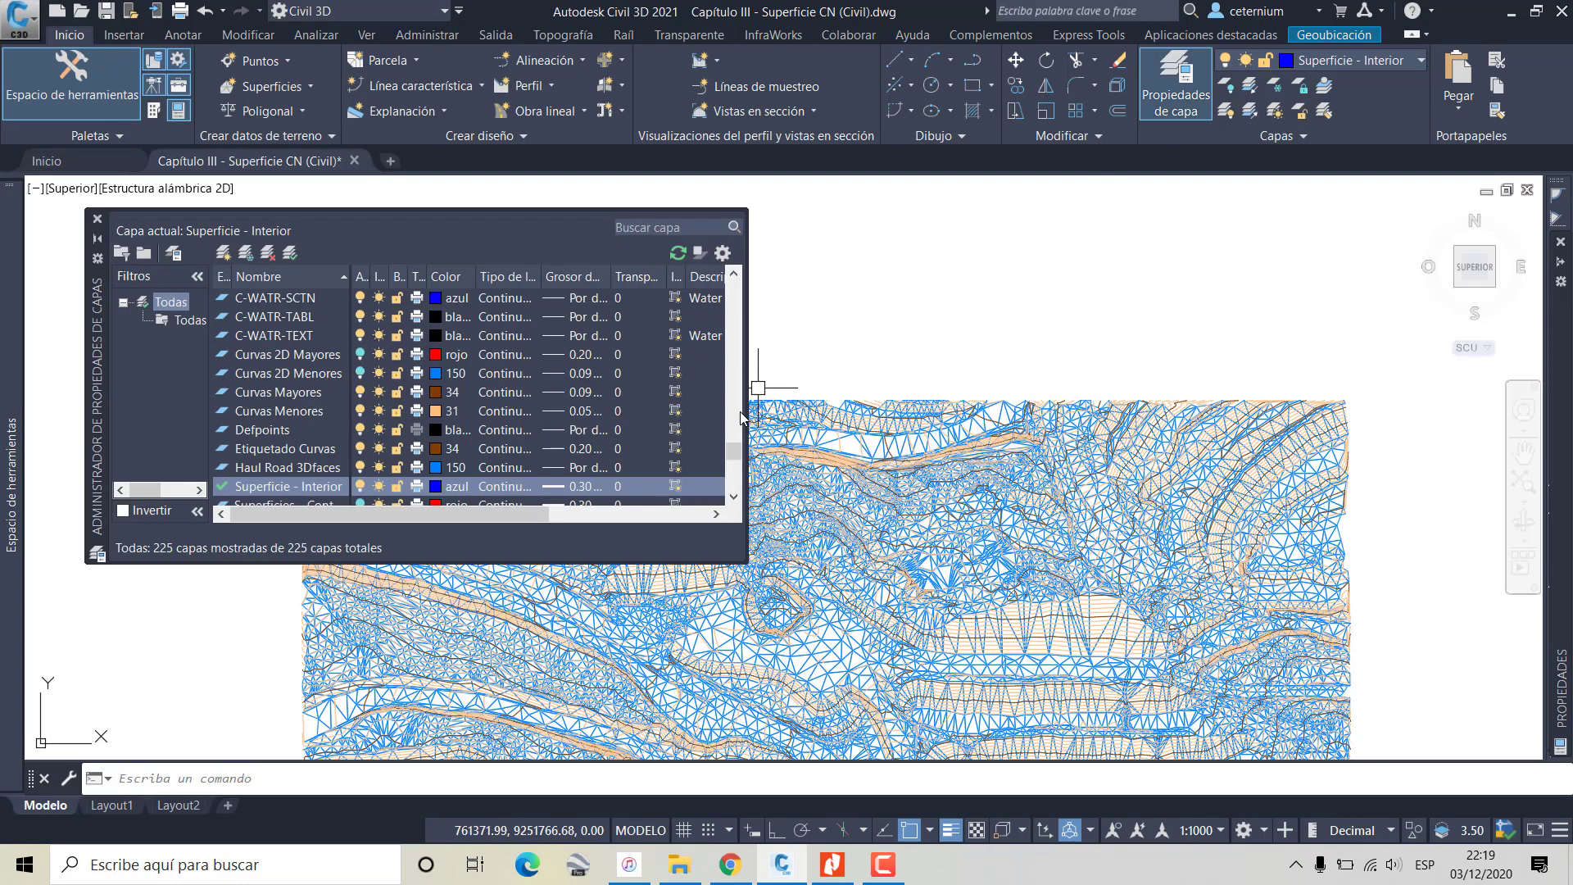
pyautogui.click(271, 342)
pyautogui.press('Home')
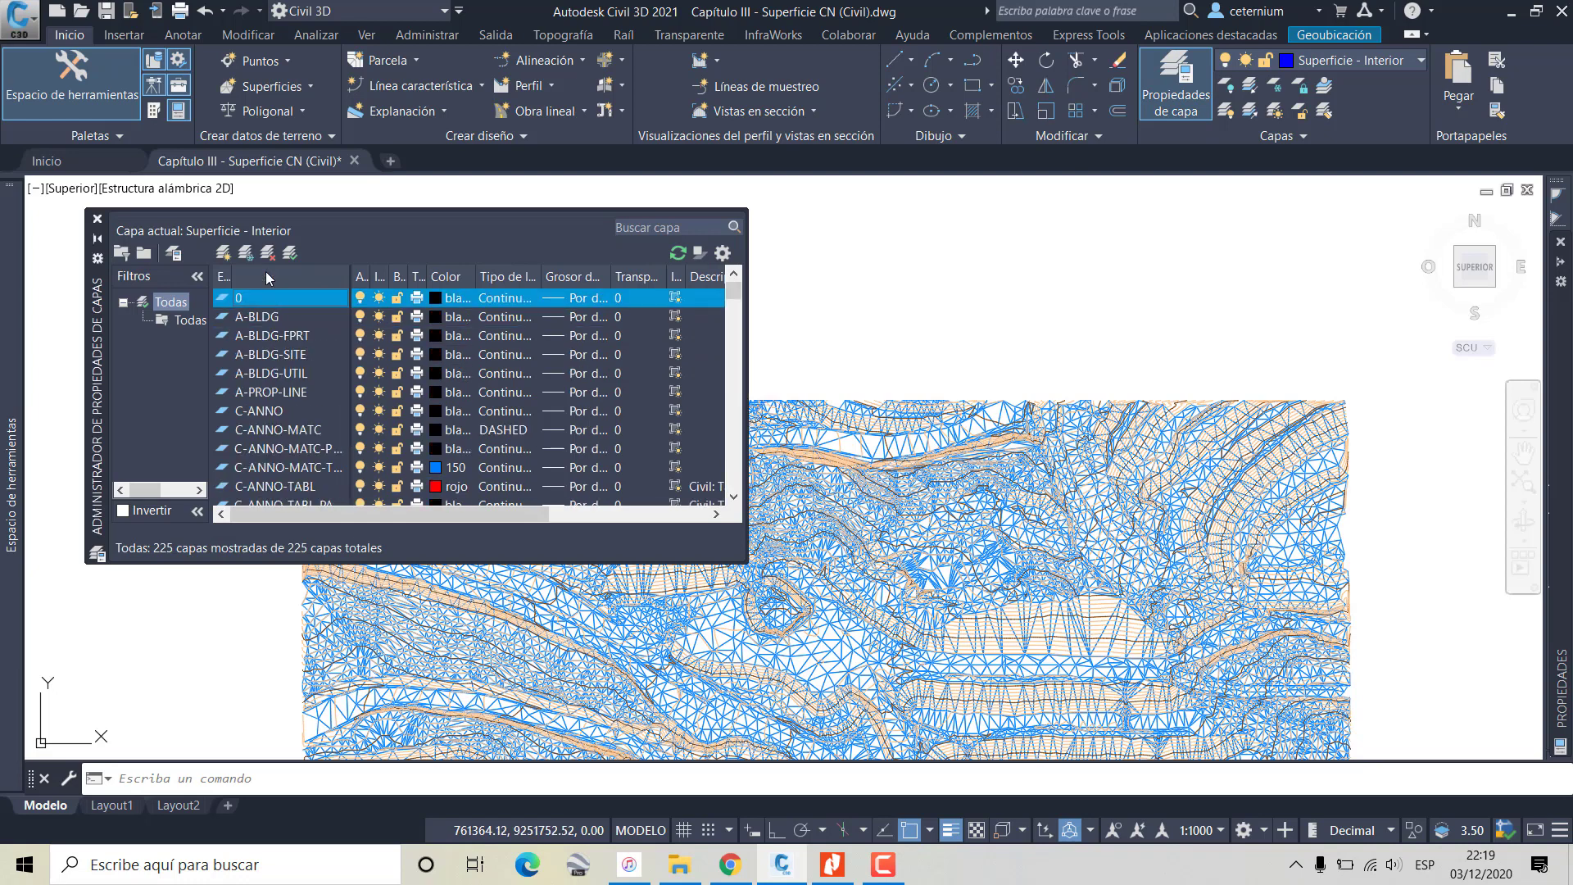
pyautogui.hotkey('alt', 'c')
pyautogui.click(96, 219)
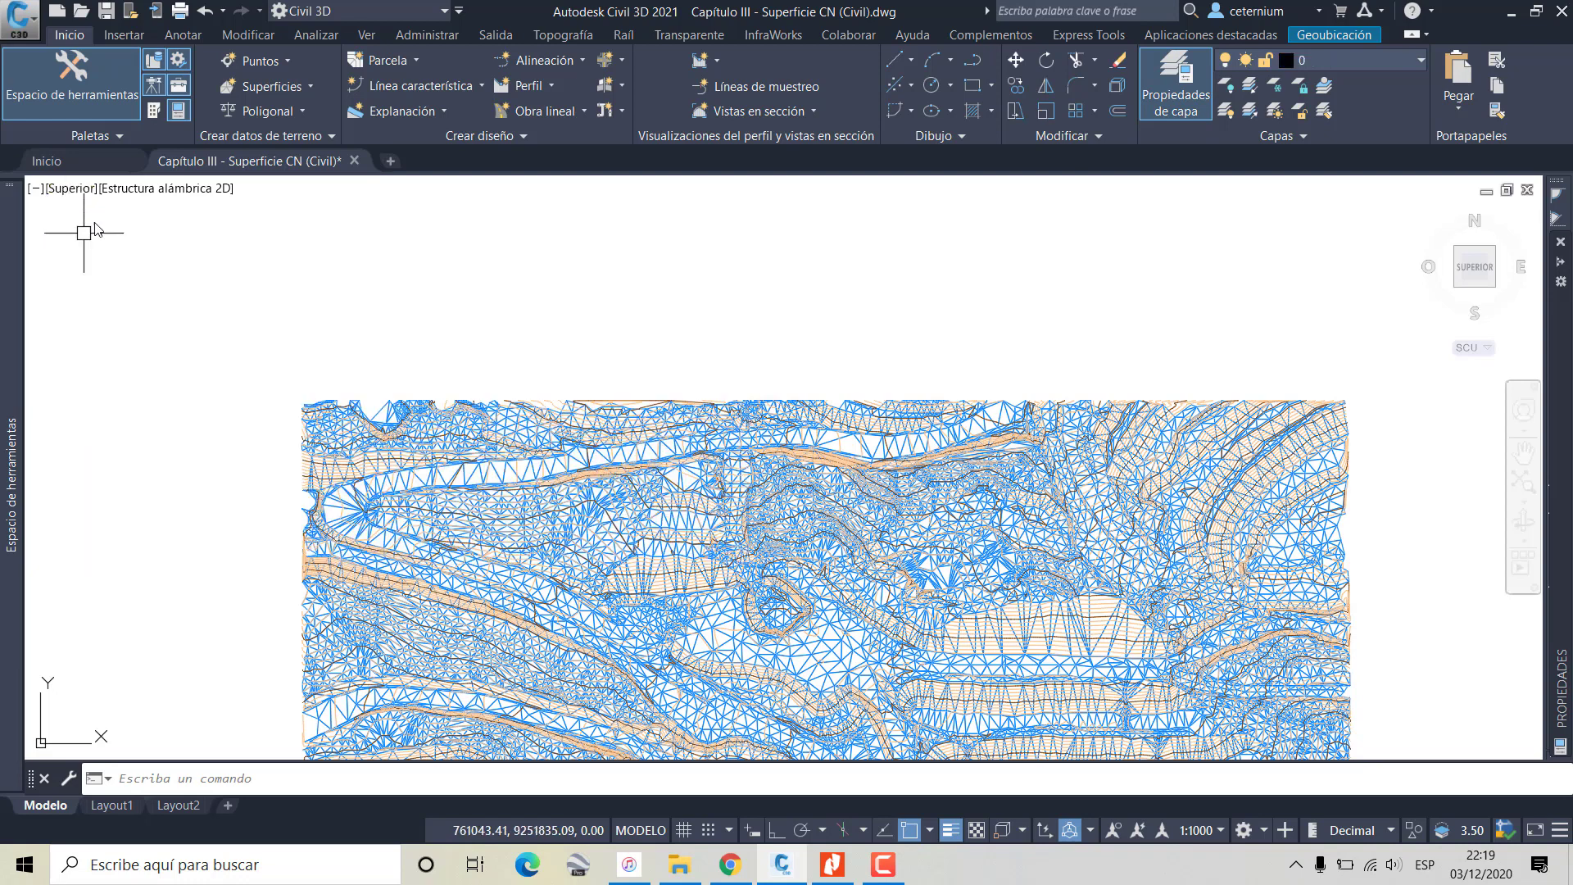
pyautogui.click(1236, 90)
# Turn off the TIN triangles' layer so only the contour lines remain
pyautogui.scroll(3, 954, 528)
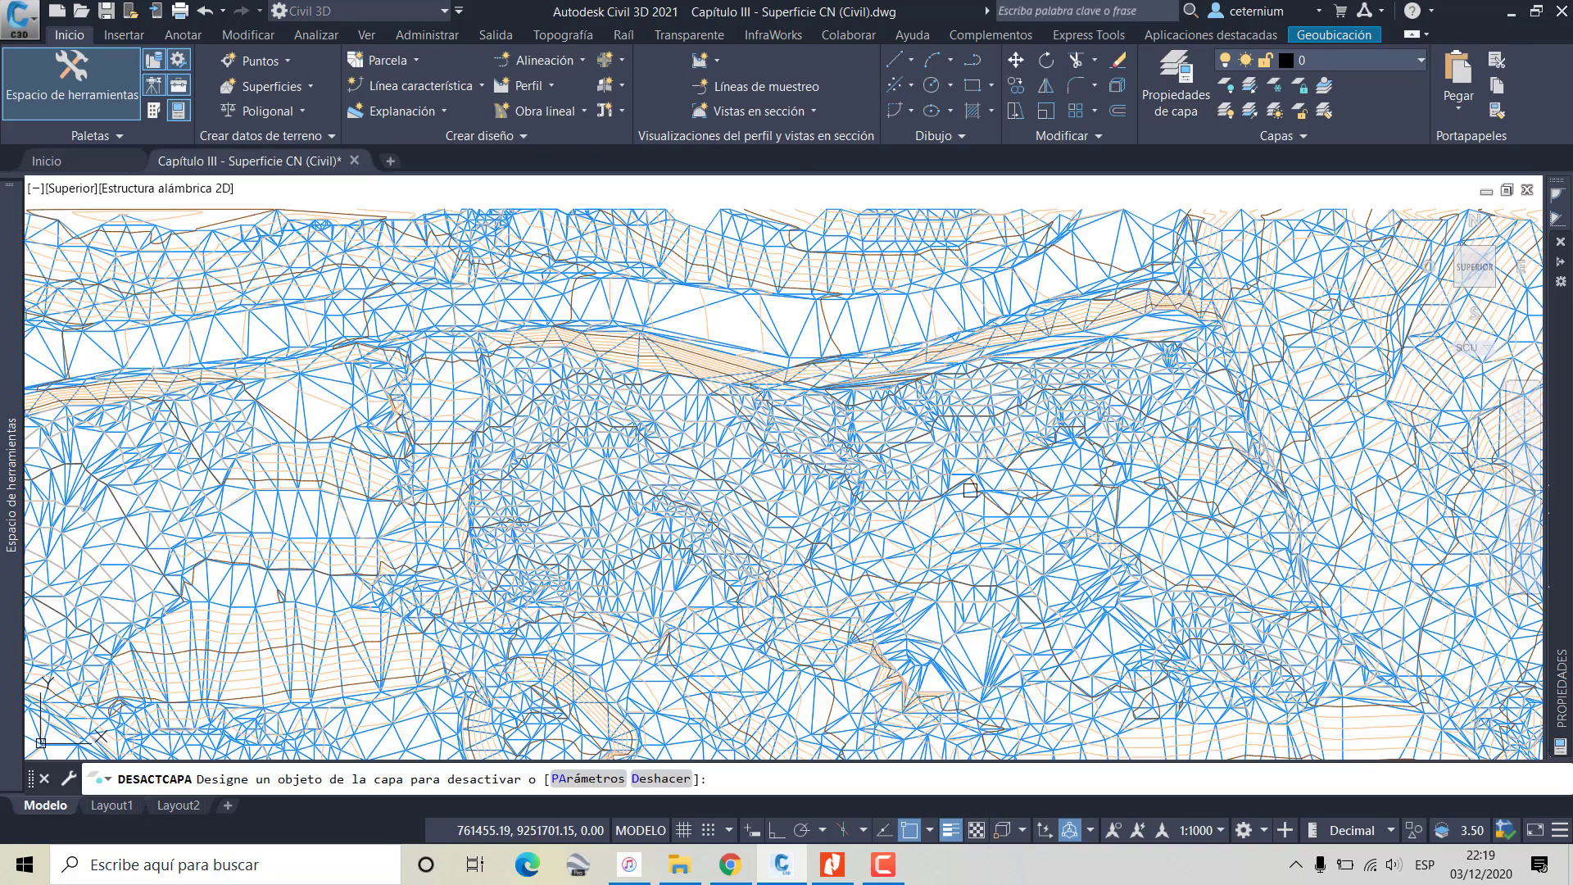
pyautogui.scroll(3, 954, 528)
pyautogui.scroll(2, 953, 528)
pyautogui.click(952, 528)
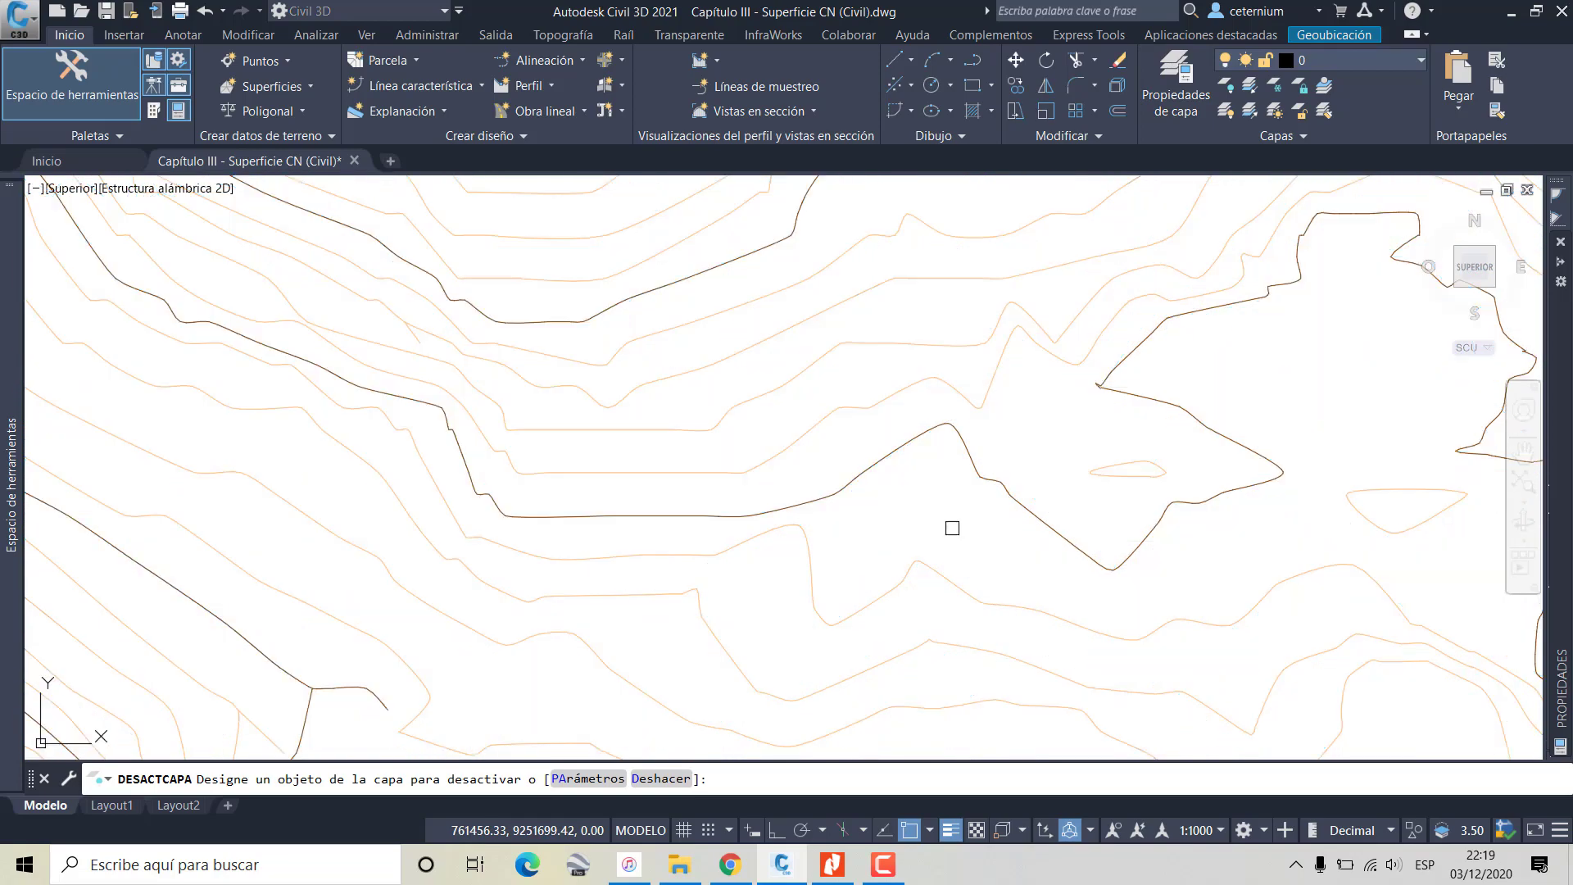
pyautogui.rightClick(952, 528)
pyautogui.click(987, 534)
pyautogui.scroll(-3, 987, 535)
pyautogui.scroll(-3, 959, 397)
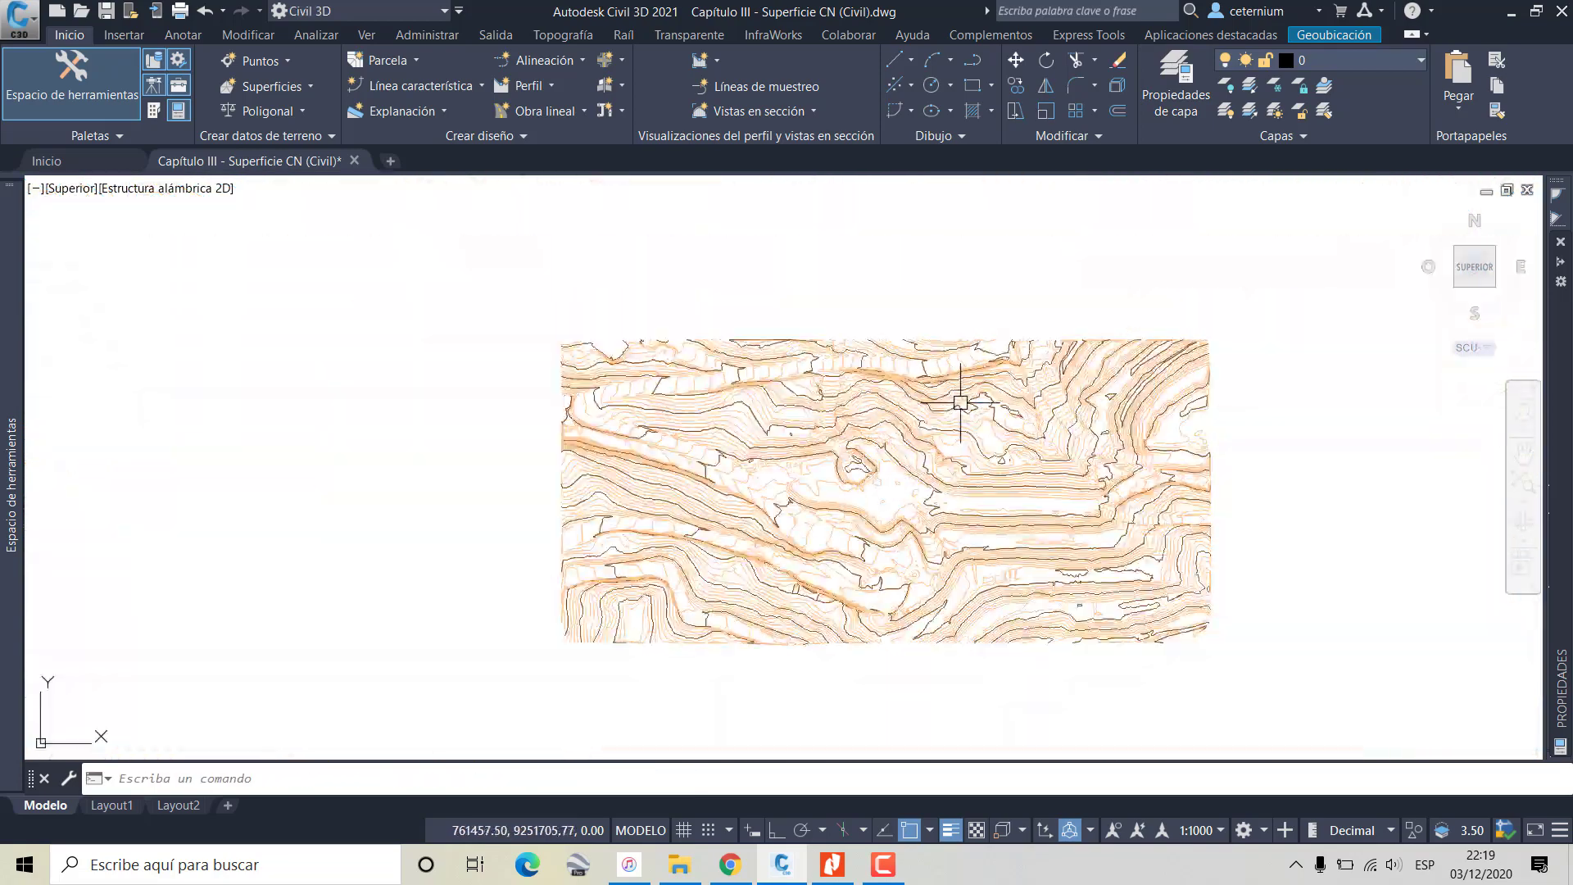
pyautogui.scroll(-3, 955, 421)
pyautogui.scroll(3, 818, 534)
pyautogui.scroll(3, 671, 538)
pyautogui.scroll(-3, 671, 538)
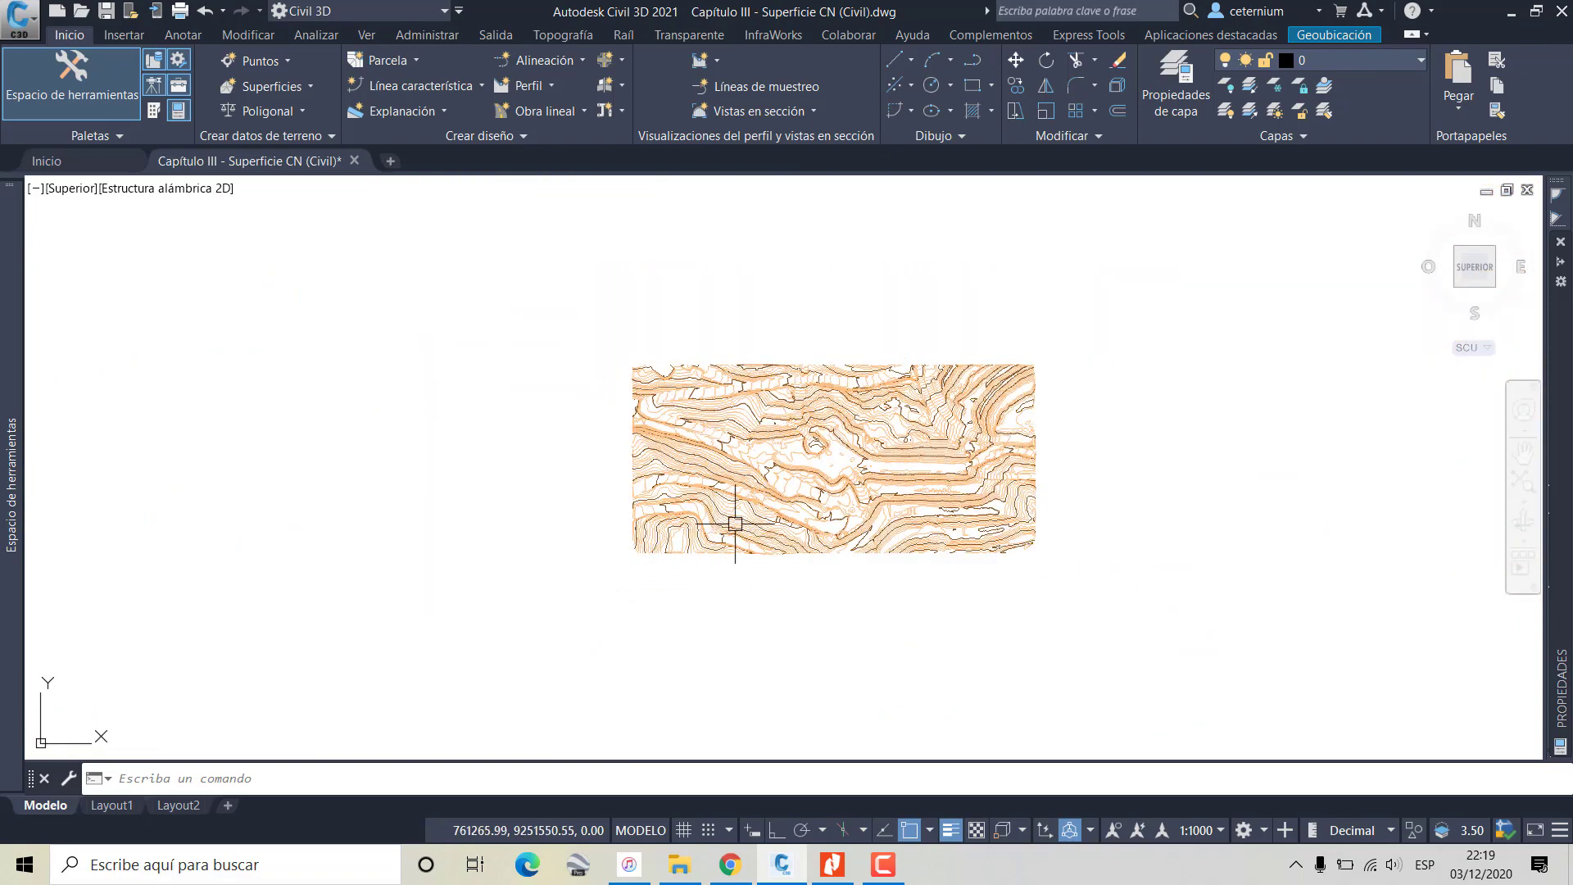
pyautogui.moveTo(877, 467); pyautogui.dragTo(857, 527, button='middle')
pyautogui.scroll(3, 942, 442)
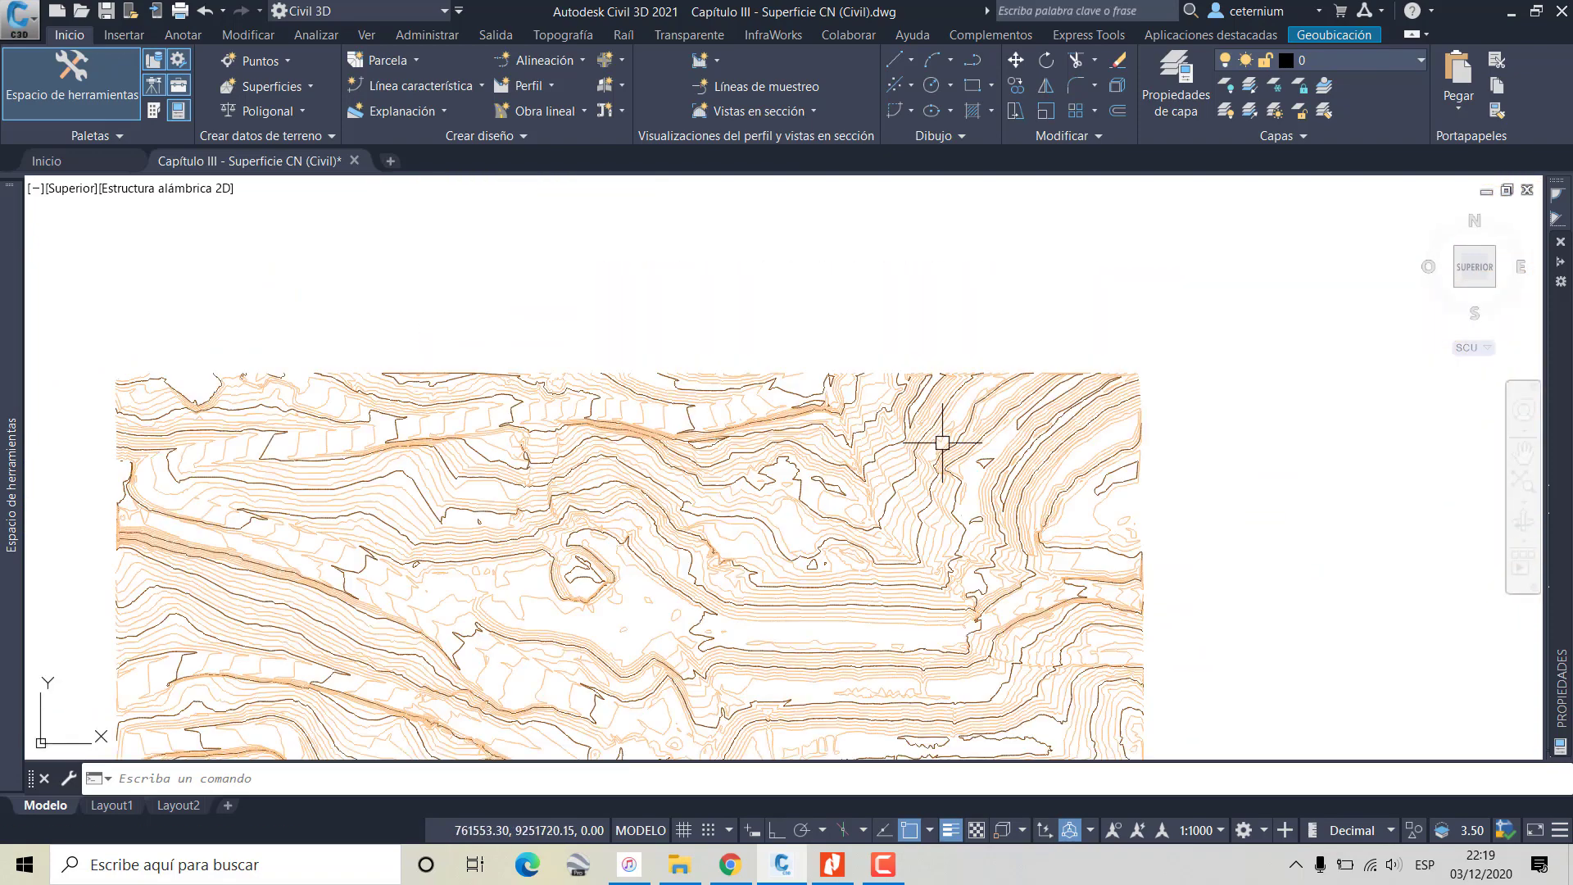
pyautogui.scroll(2, 877, 445)
pyautogui.scroll(-3, 871, 456)
pyautogui.scroll(-2, 871, 460)
# View the Haul Road surface in the Object Viewer with the Conceptual visual style
pyautogui.click(871, 459)
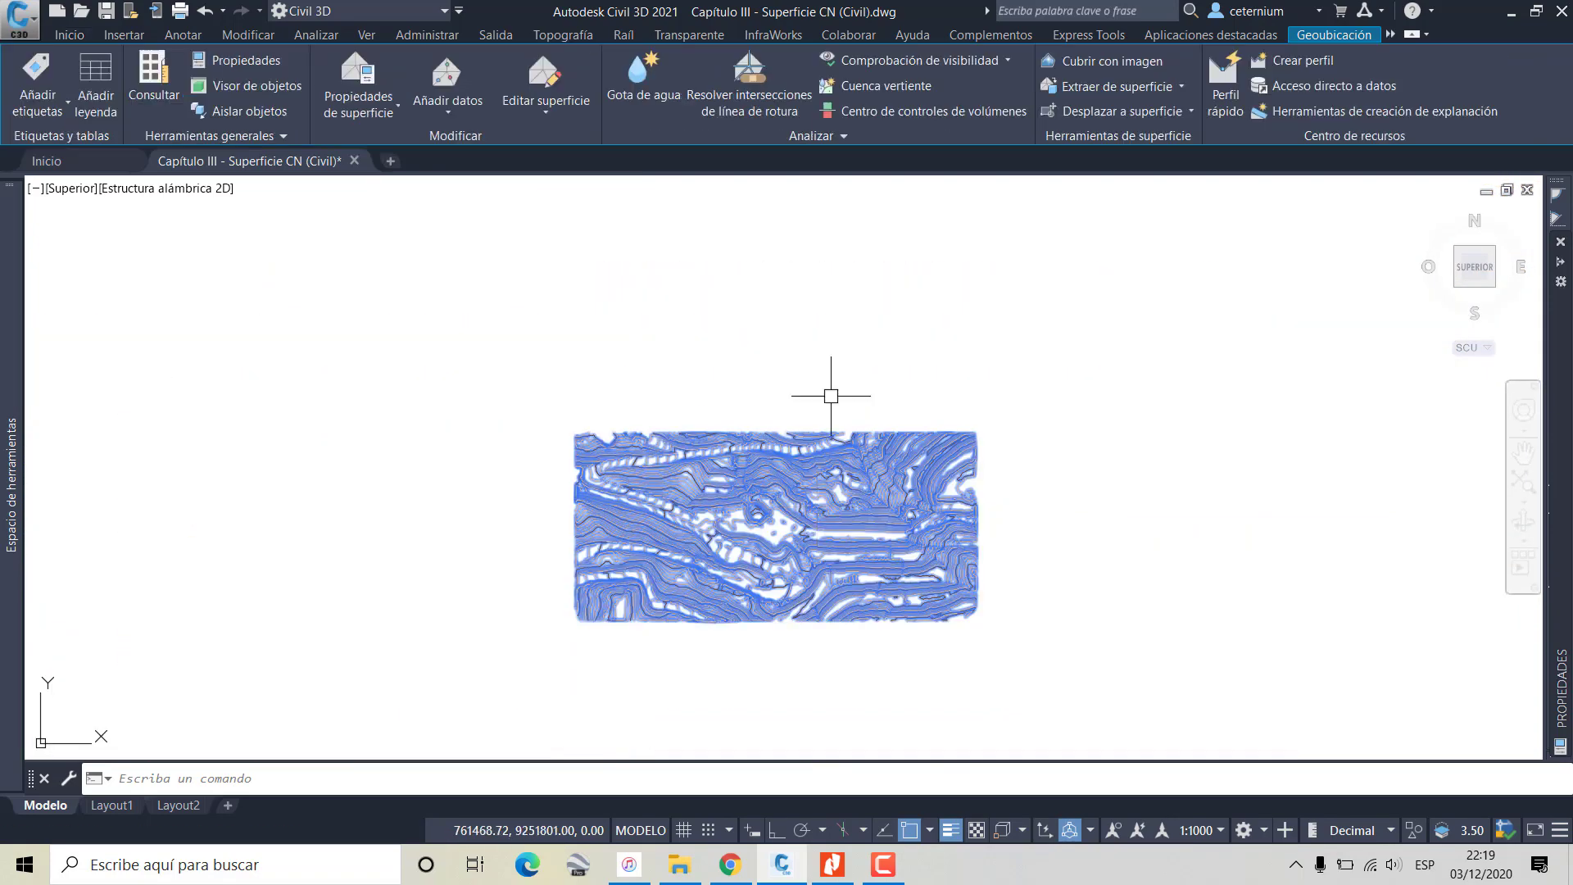
pyautogui.rightClick(828, 395)
pyautogui.click(916, 697)
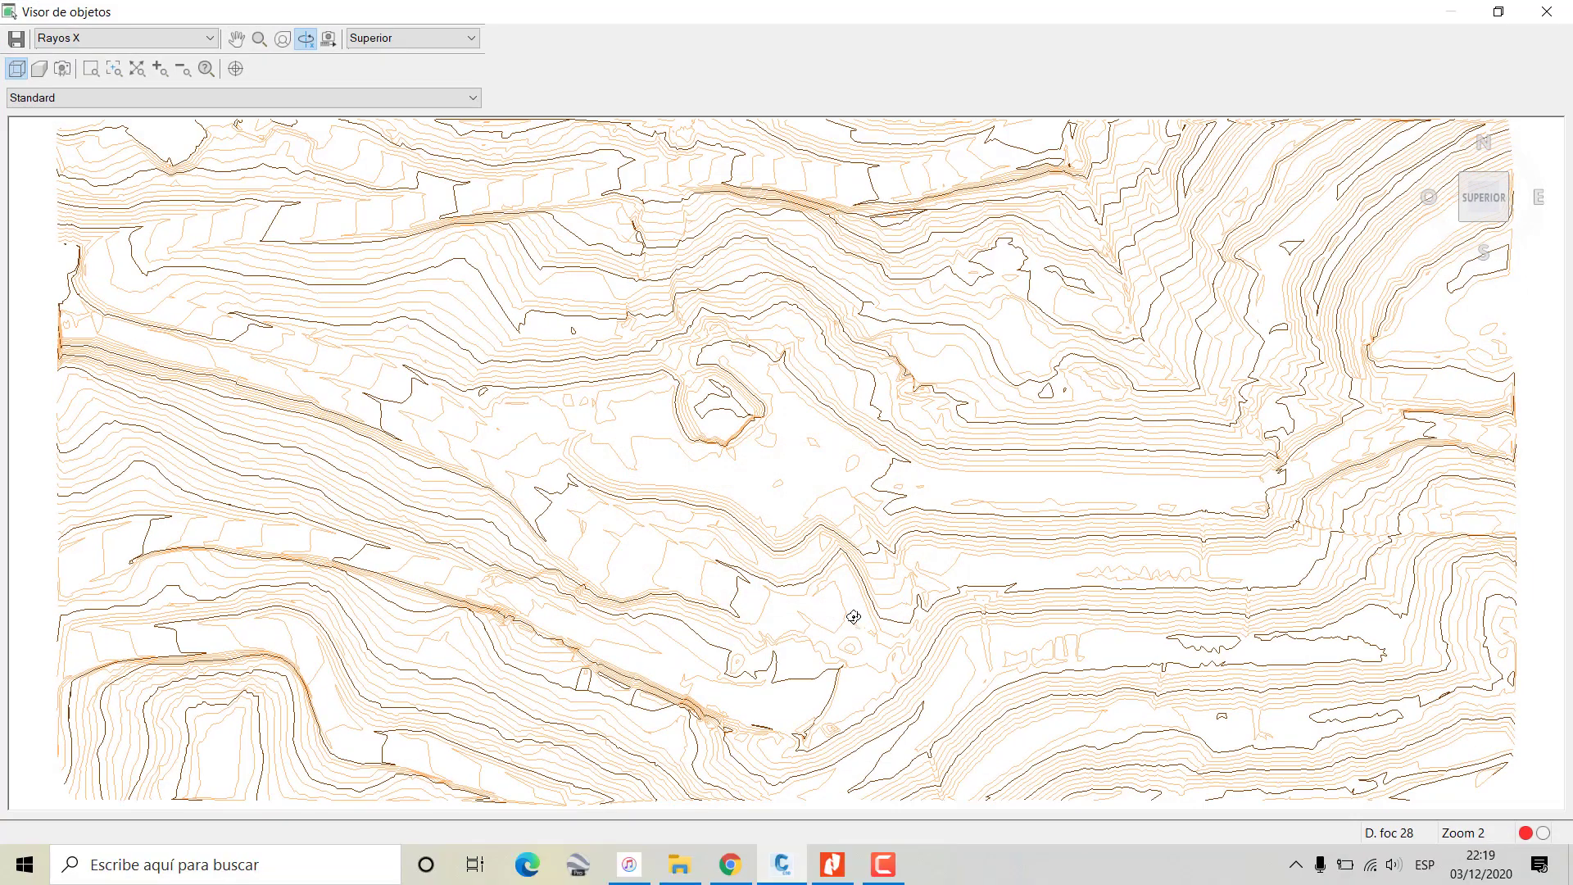
pyautogui.moveTo(850, 621)
pyautogui.mouseDown()
pyautogui.moveTo(924, 484)
pyautogui.moveTo(1100, 516)
pyautogui.moveTo(818, 653)
pyautogui.mouseUp()
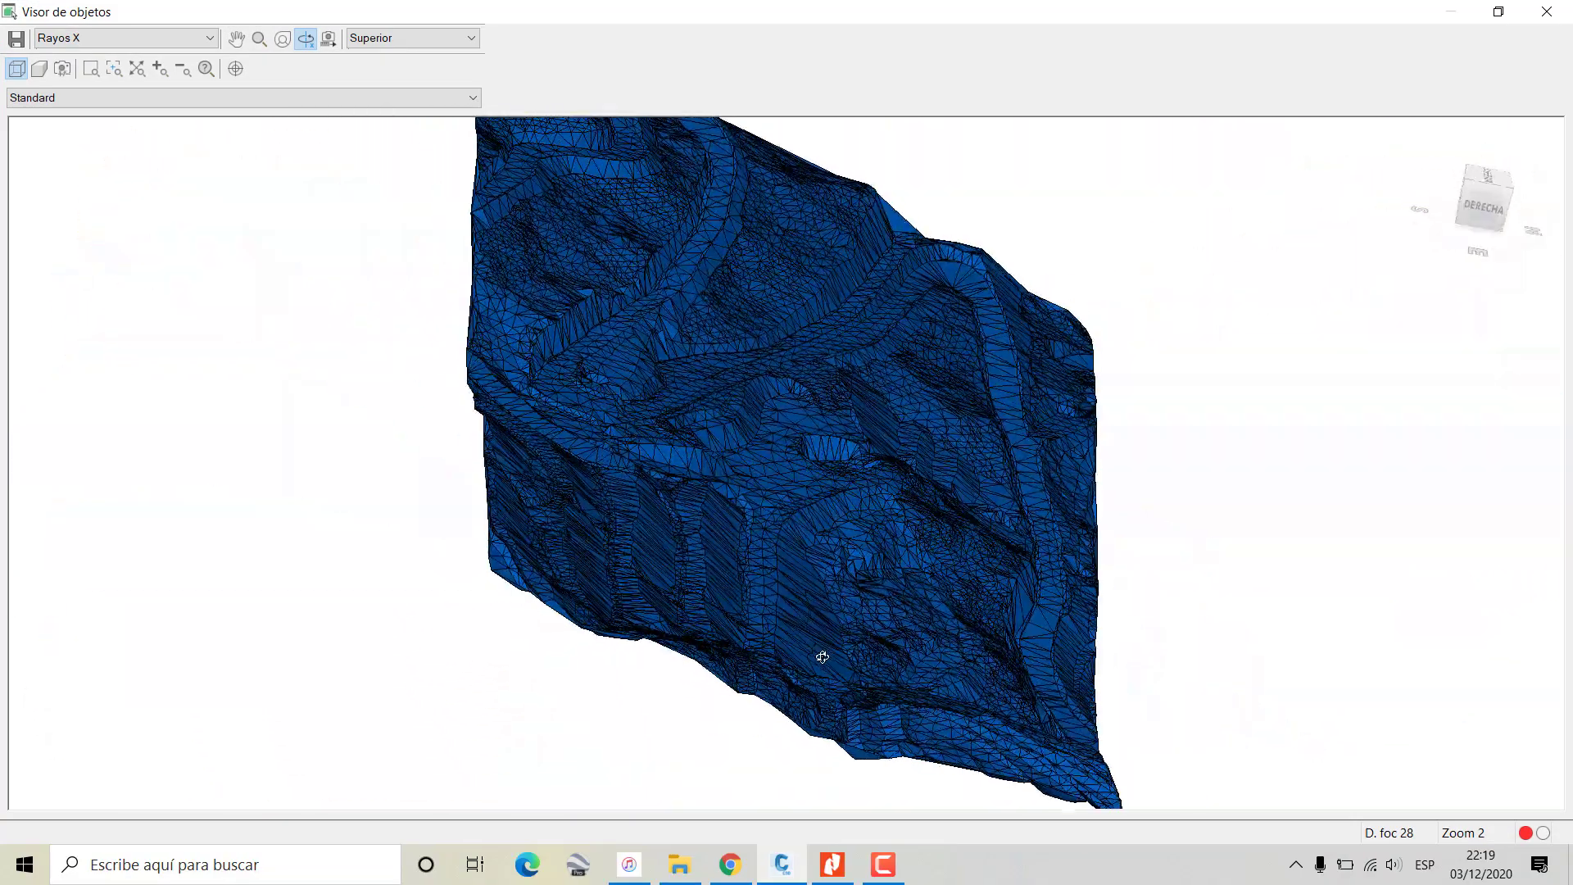
pyautogui.click(103, 42)
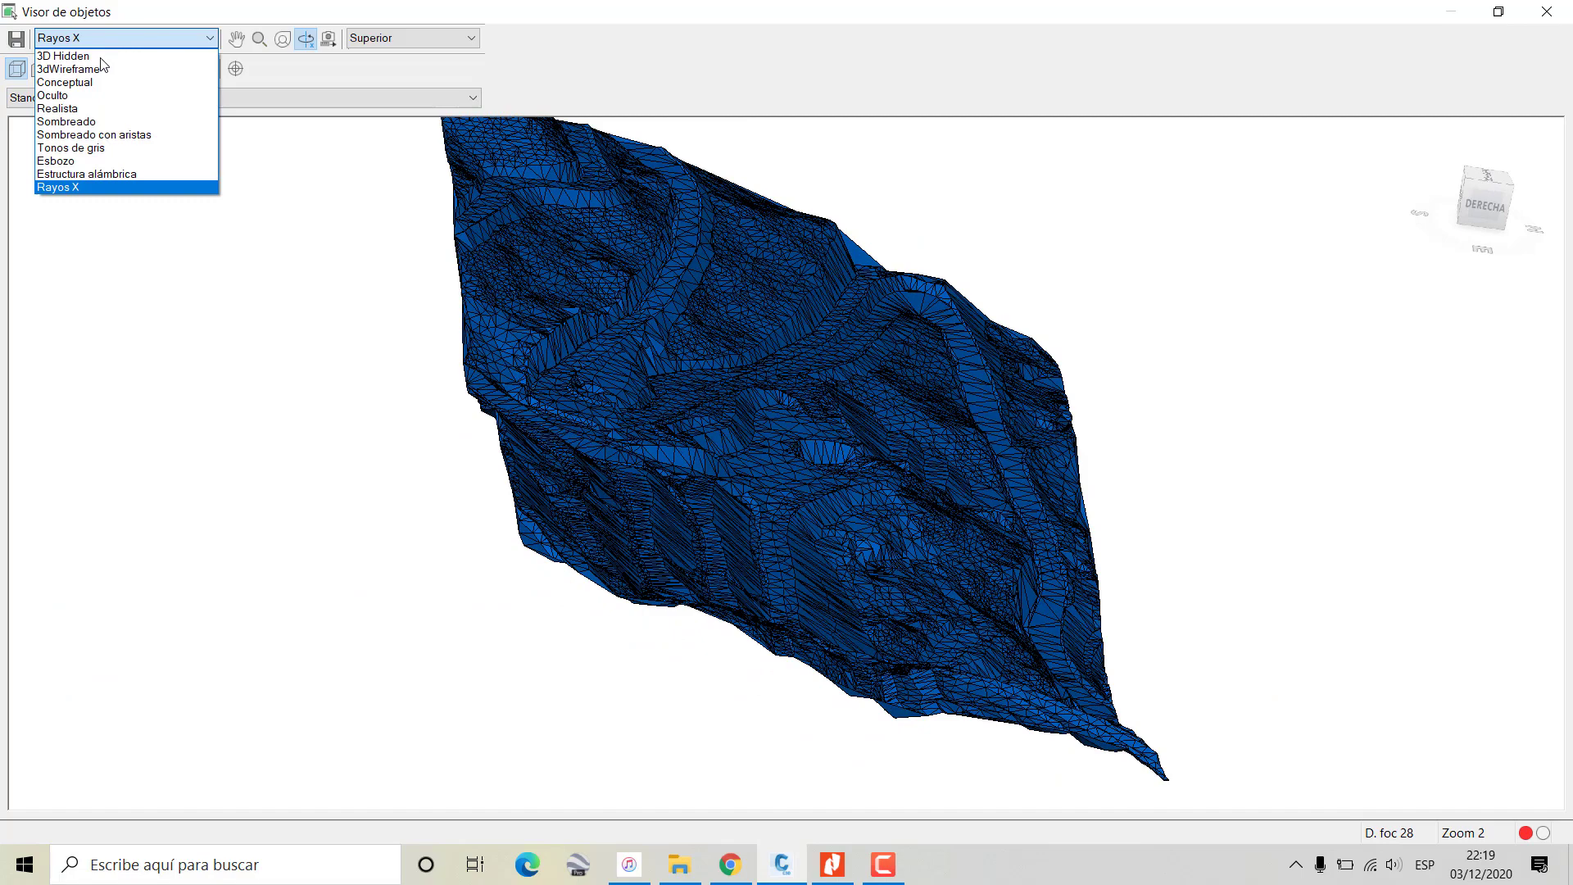
pyautogui.click(57, 108)
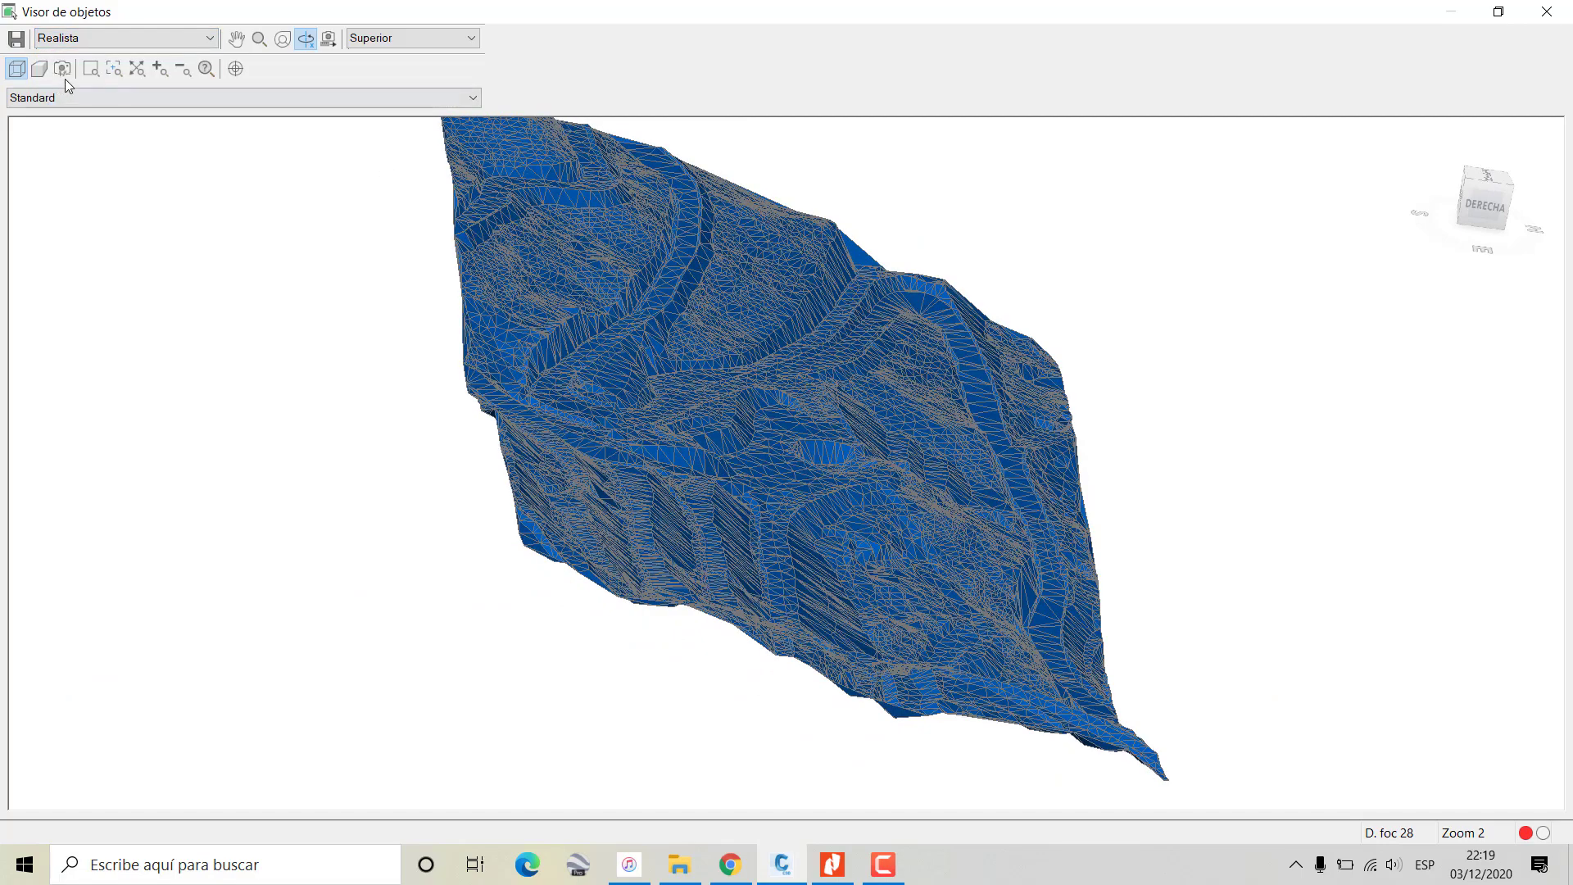
pyautogui.click(90, 38)
pyautogui.click(58, 83)
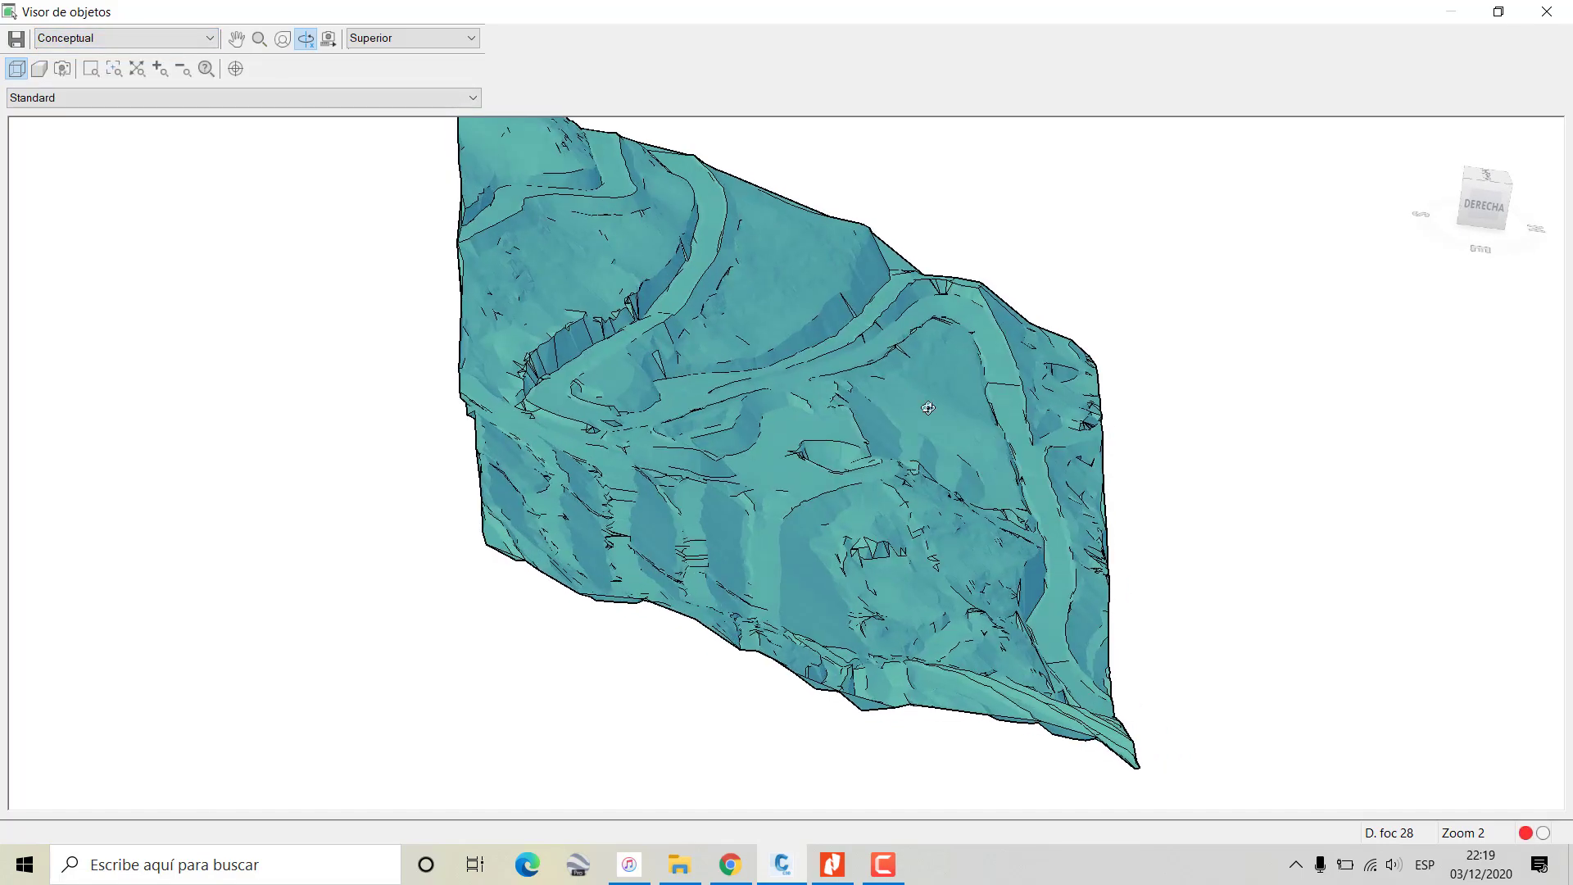
# Orbit the terrain to oblique and low side views, then close the Object Viewer
pyautogui.moveTo(928, 407)
pyautogui.mouseDown()
pyautogui.moveTo(1100, 534)
pyautogui.moveTo(891, 720)
pyautogui.mouseUp()
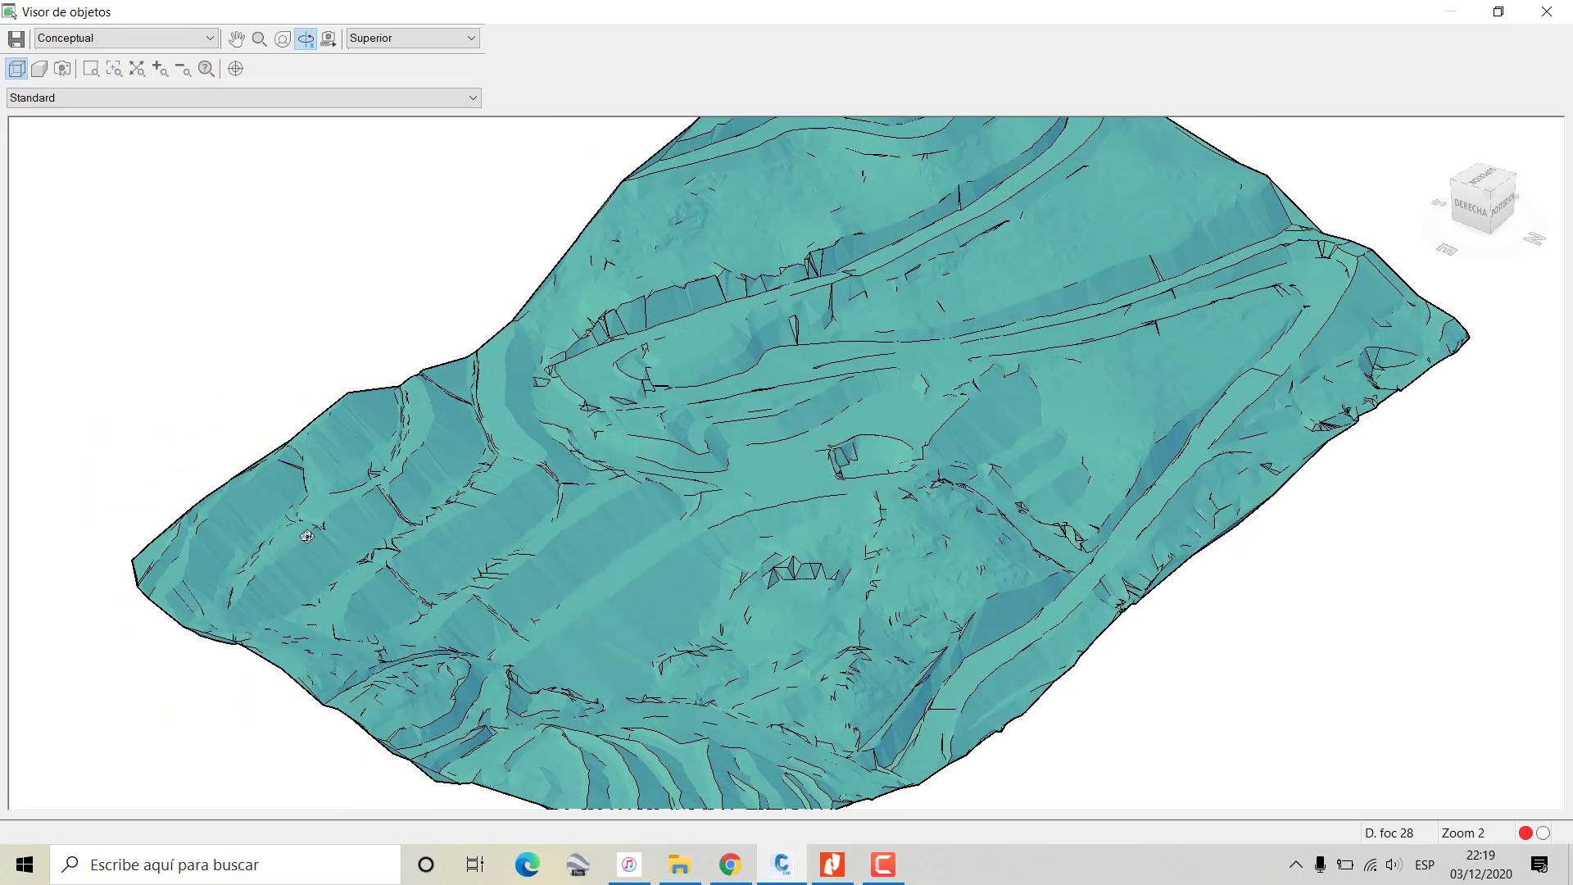
pyautogui.moveTo(766, 647)
pyautogui.mouseDown()
pyautogui.moveTo(747, 578)
pyautogui.moveTo(901, 458)
pyautogui.mouseUp()
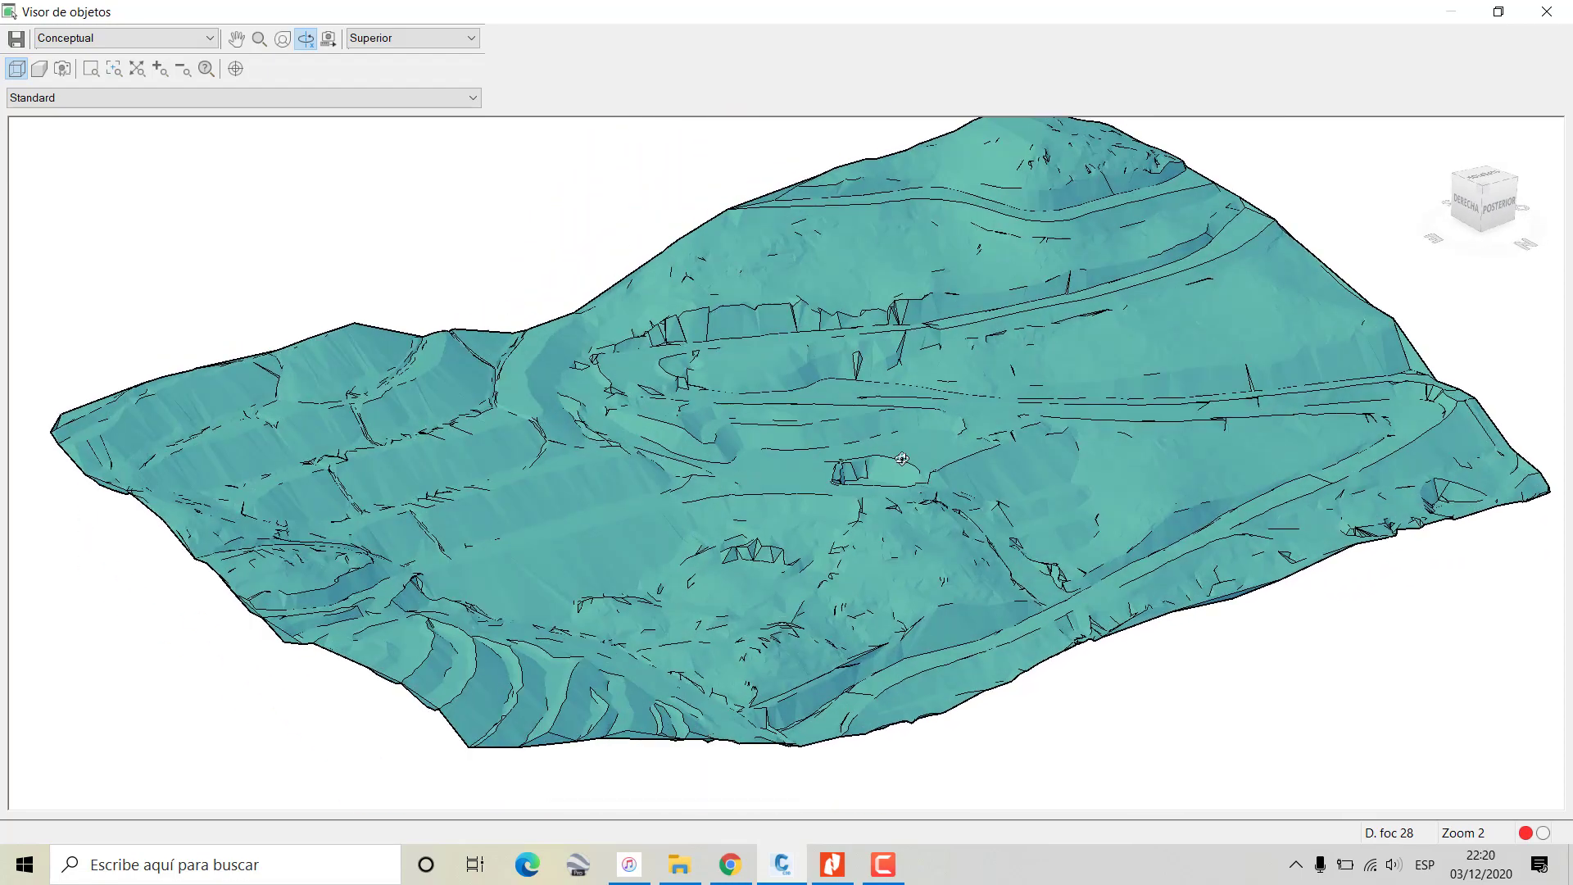
pyautogui.rightClick(912, 379)
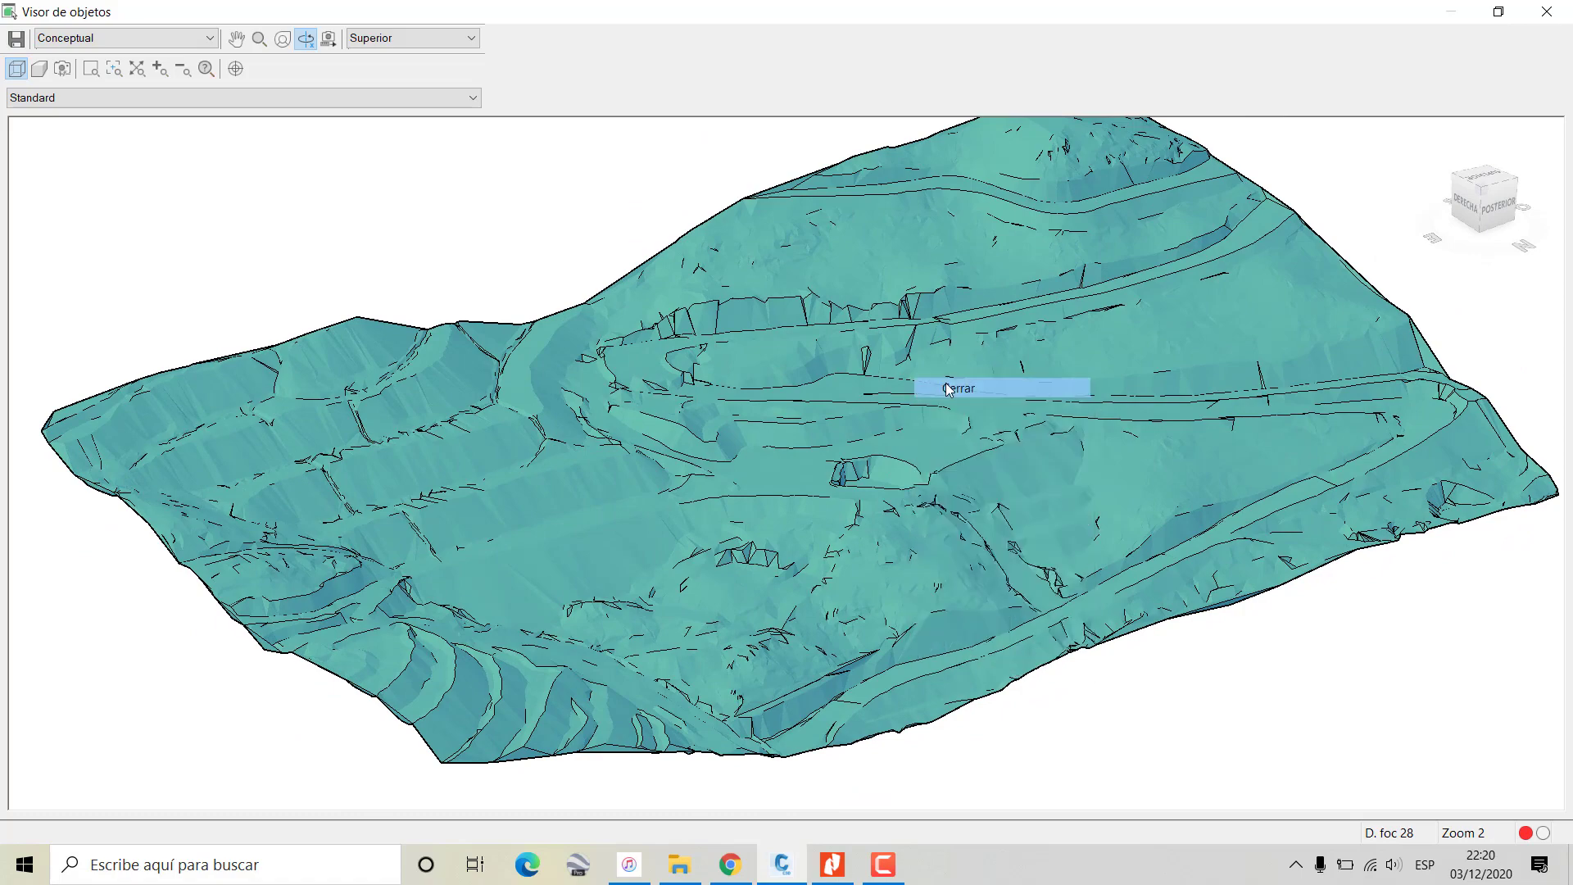
pyautogui.click(983, 387)
pyautogui.scroll(4, 786, 483)
# Zoom and pan across the contour drawing, then bring up the layer properties manager
pyautogui.scroll(3, 786, 479)
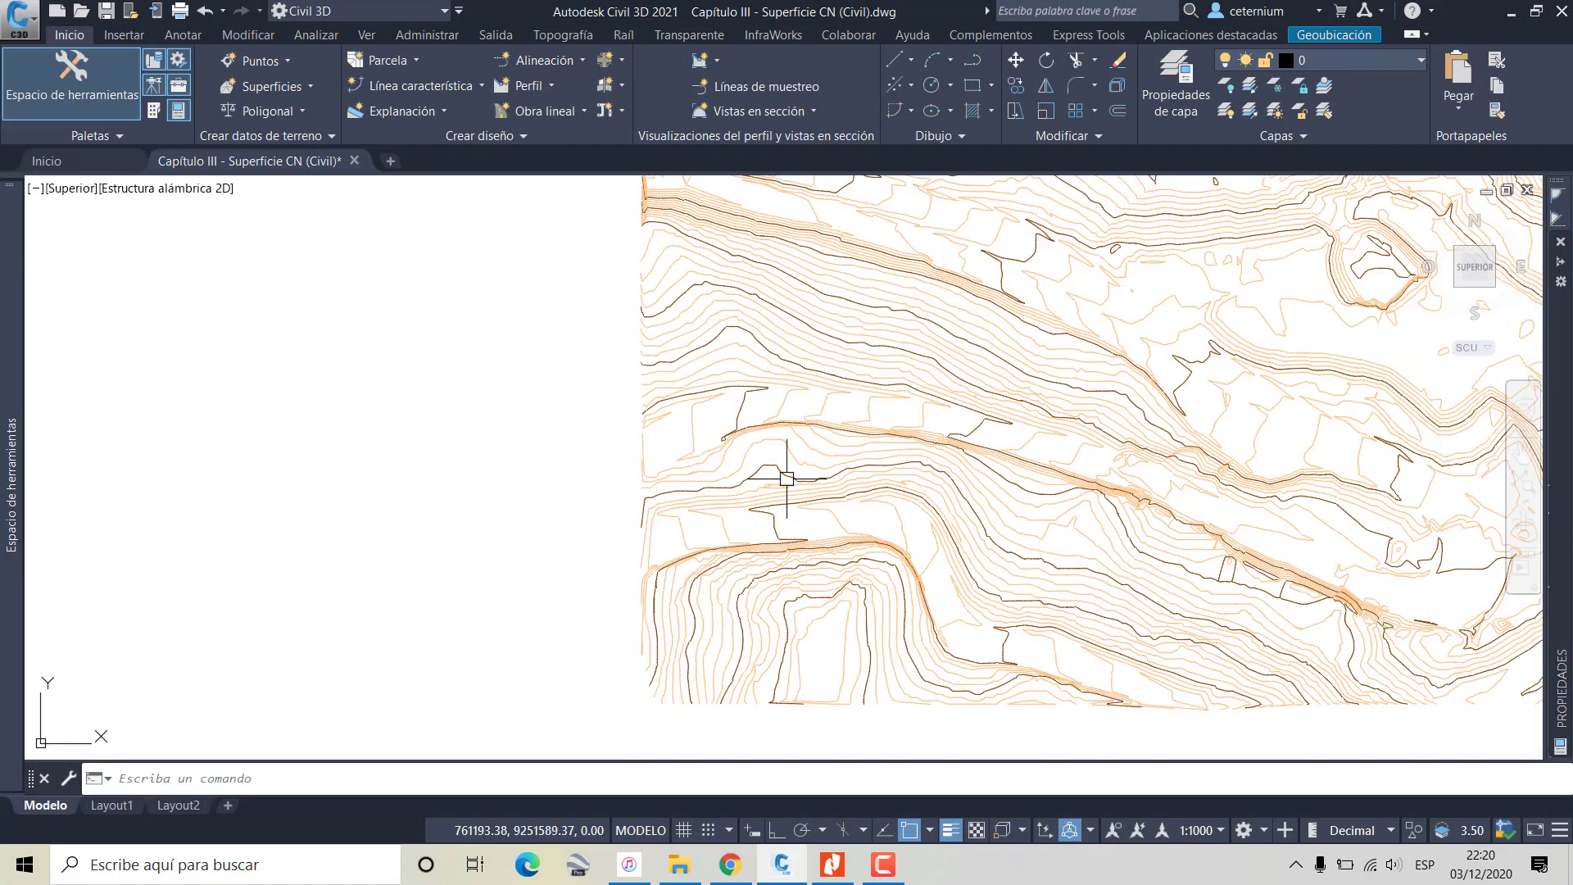
pyautogui.scroll(2, 619, 503)
pyautogui.scroll(2, 615, 503)
pyautogui.middleClick(612, 504)
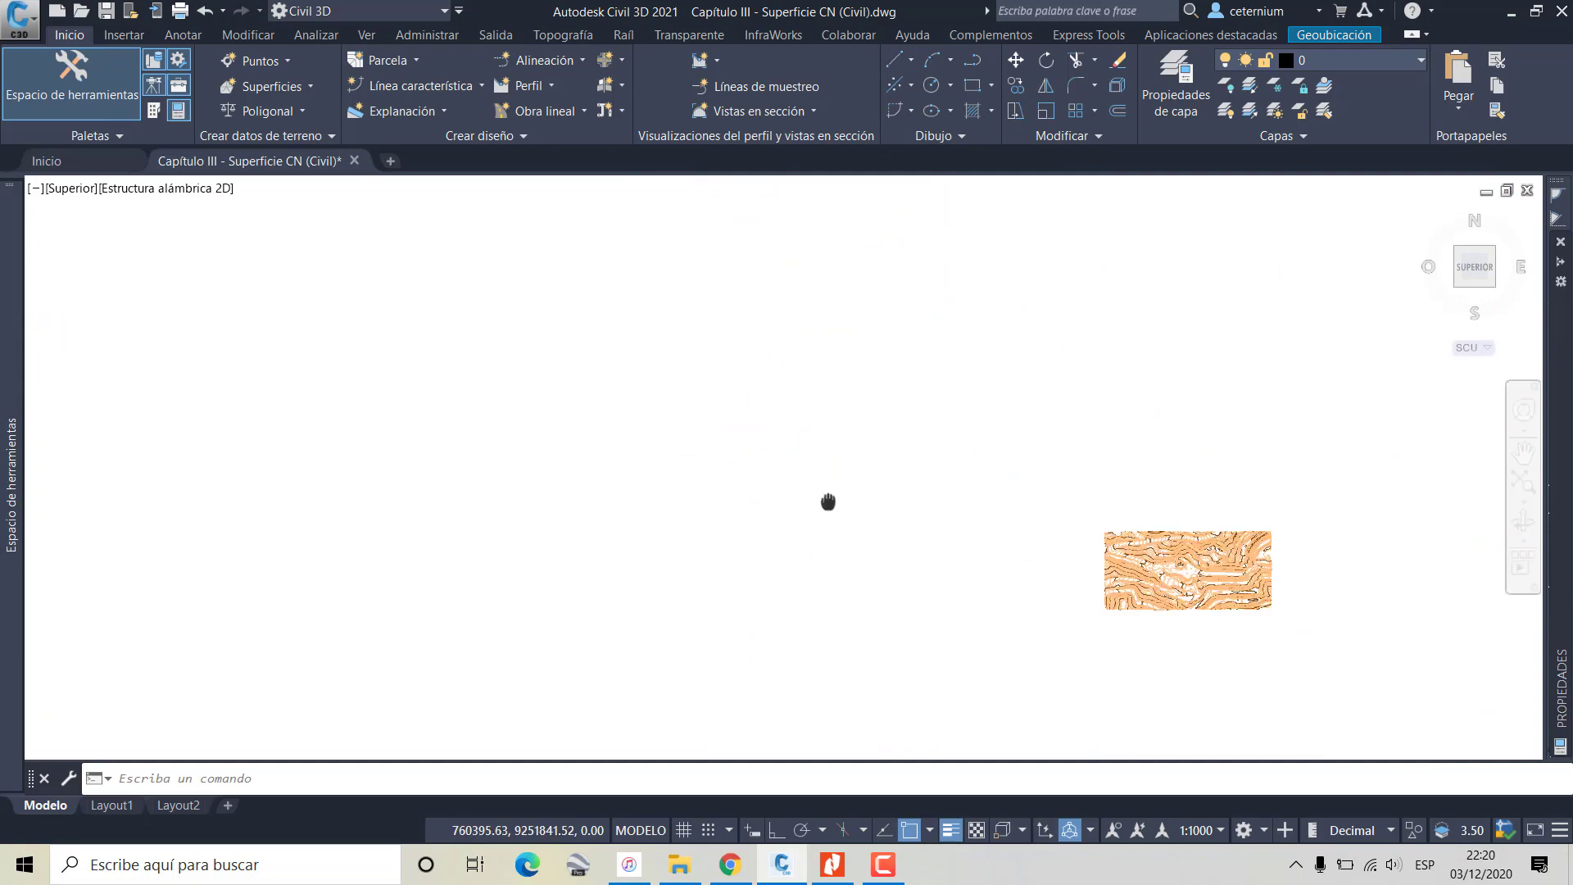
pyautogui.scroll(6, 954, 525)
pyautogui.scroll(3, 901, 475)
pyautogui.scroll(-2, 544, 415)
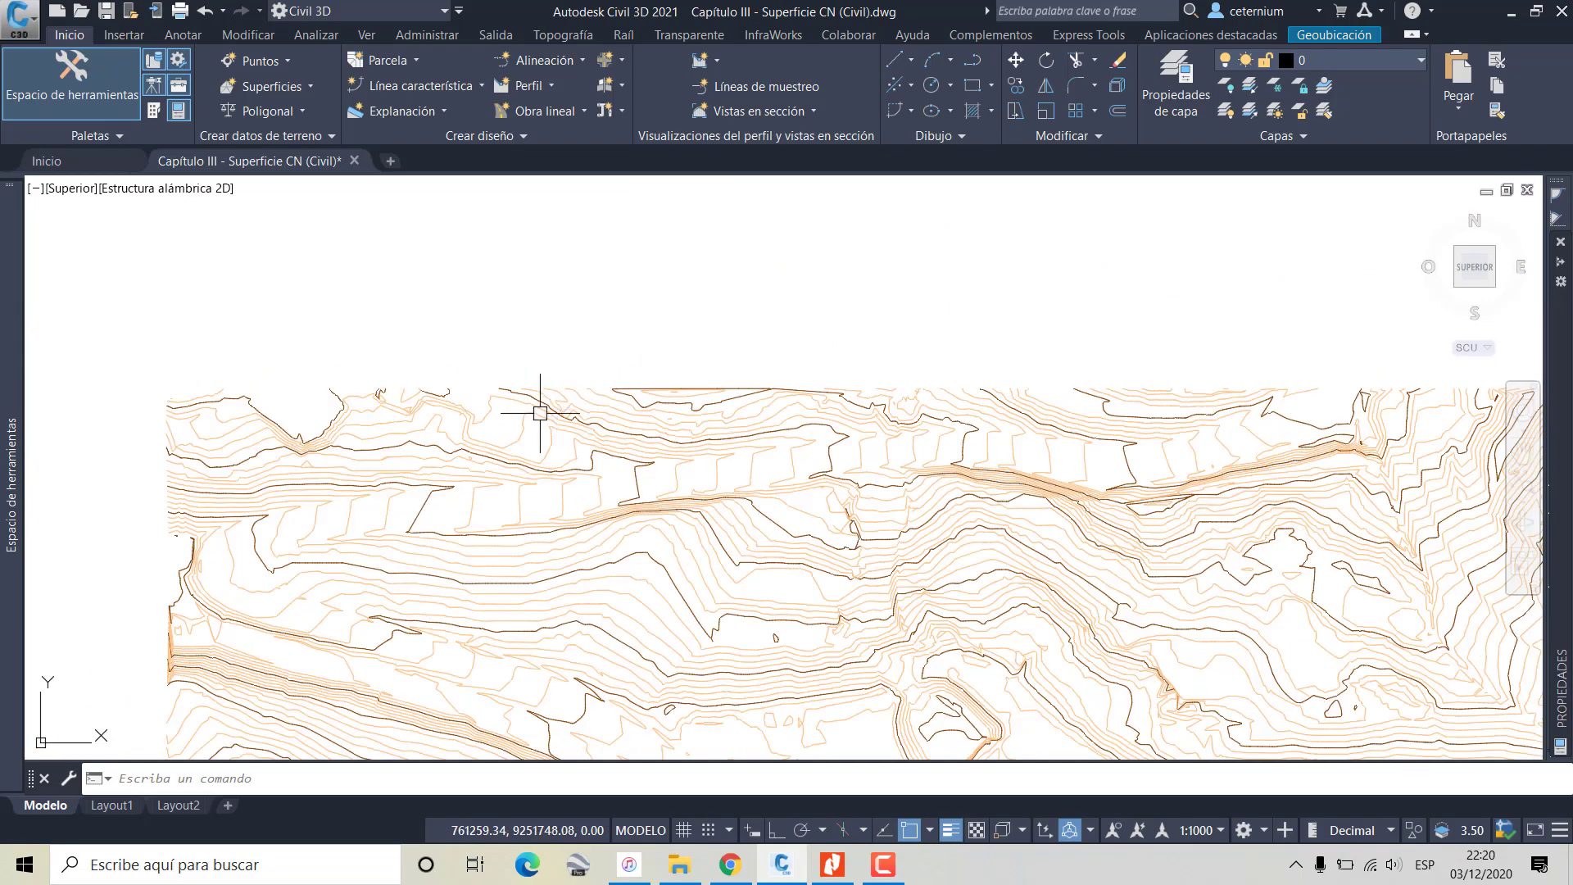
pyautogui.moveTo(544, 414)
pyautogui.mouseDown(button='middle')
pyautogui.moveTo(305, 341)
pyautogui.moveTo(439, 421)
pyautogui.mouseUp(button='middle')
pyautogui.scroll(4, 746, 274)
pyautogui.scroll(1, 746, 274)
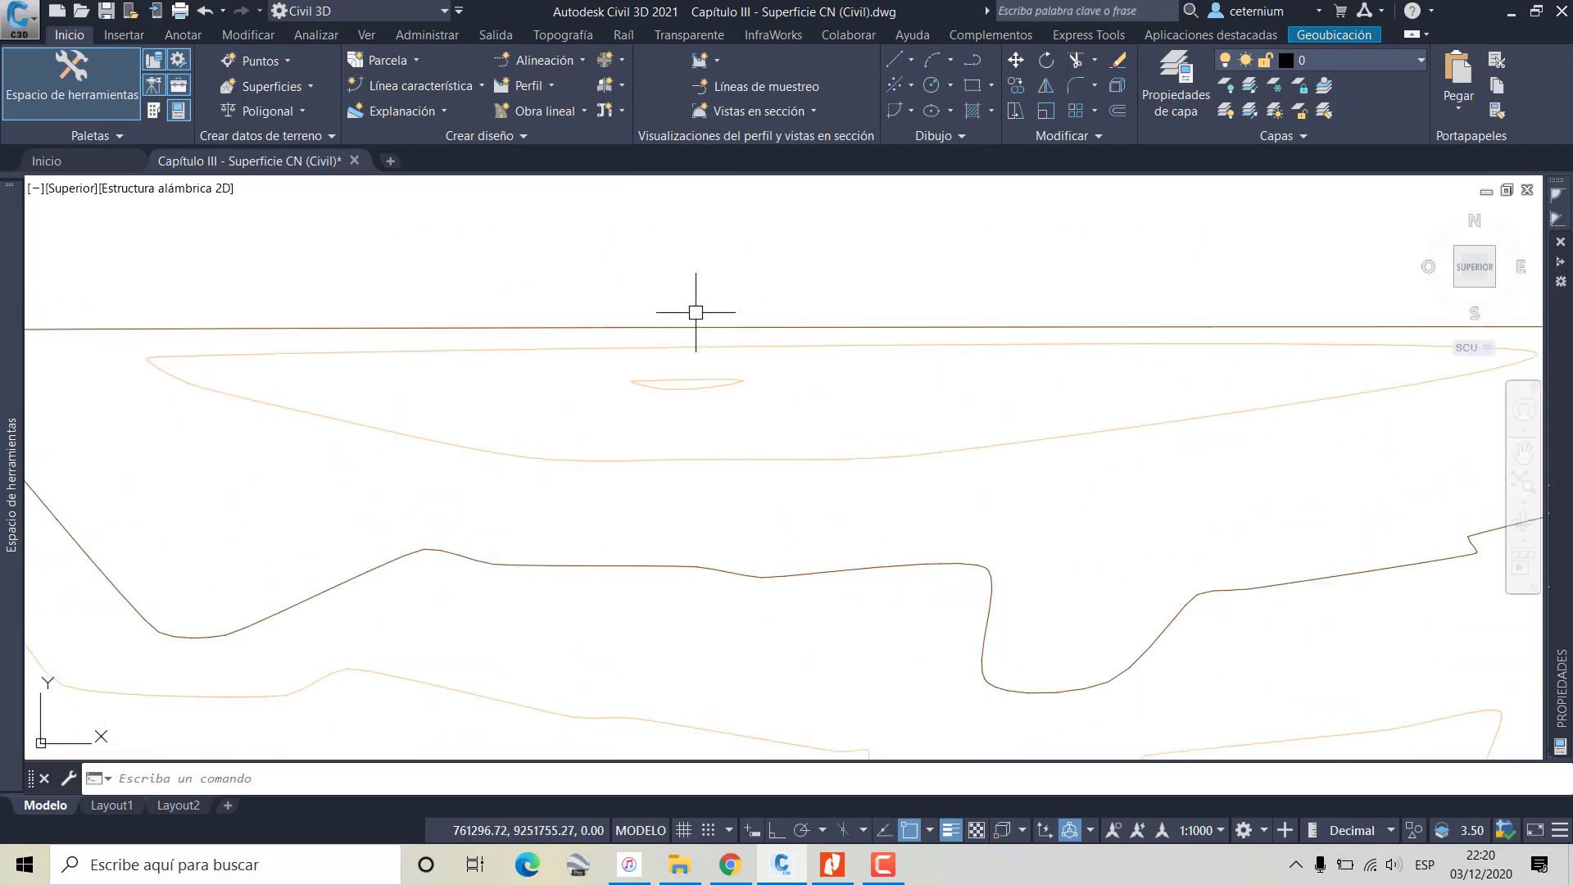
pyautogui.scroll(-3, 647, 337)
pyautogui.scroll(-2, 966, 334)
pyautogui.scroll(-1, 952, 321)
pyautogui.scroll(2, 1007, 323)
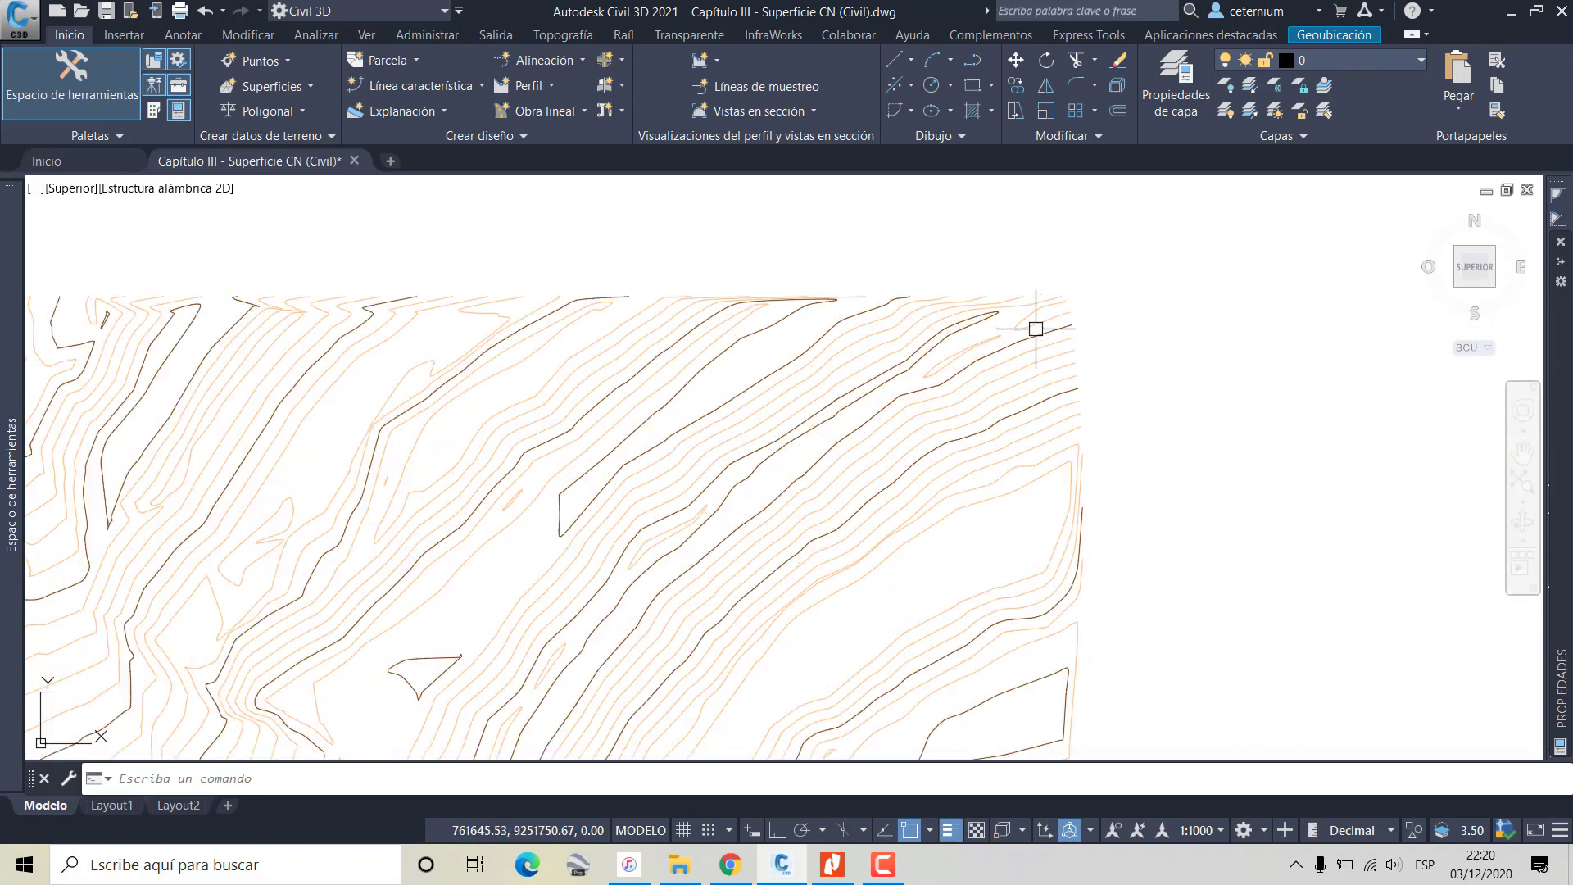
pyautogui.scroll(2, 1060, 301)
pyautogui.scroll(-5, 1060, 302)
pyautogui.scroll(-4, 1058, 305)
pyautogui.scroll(1, 790, 428)
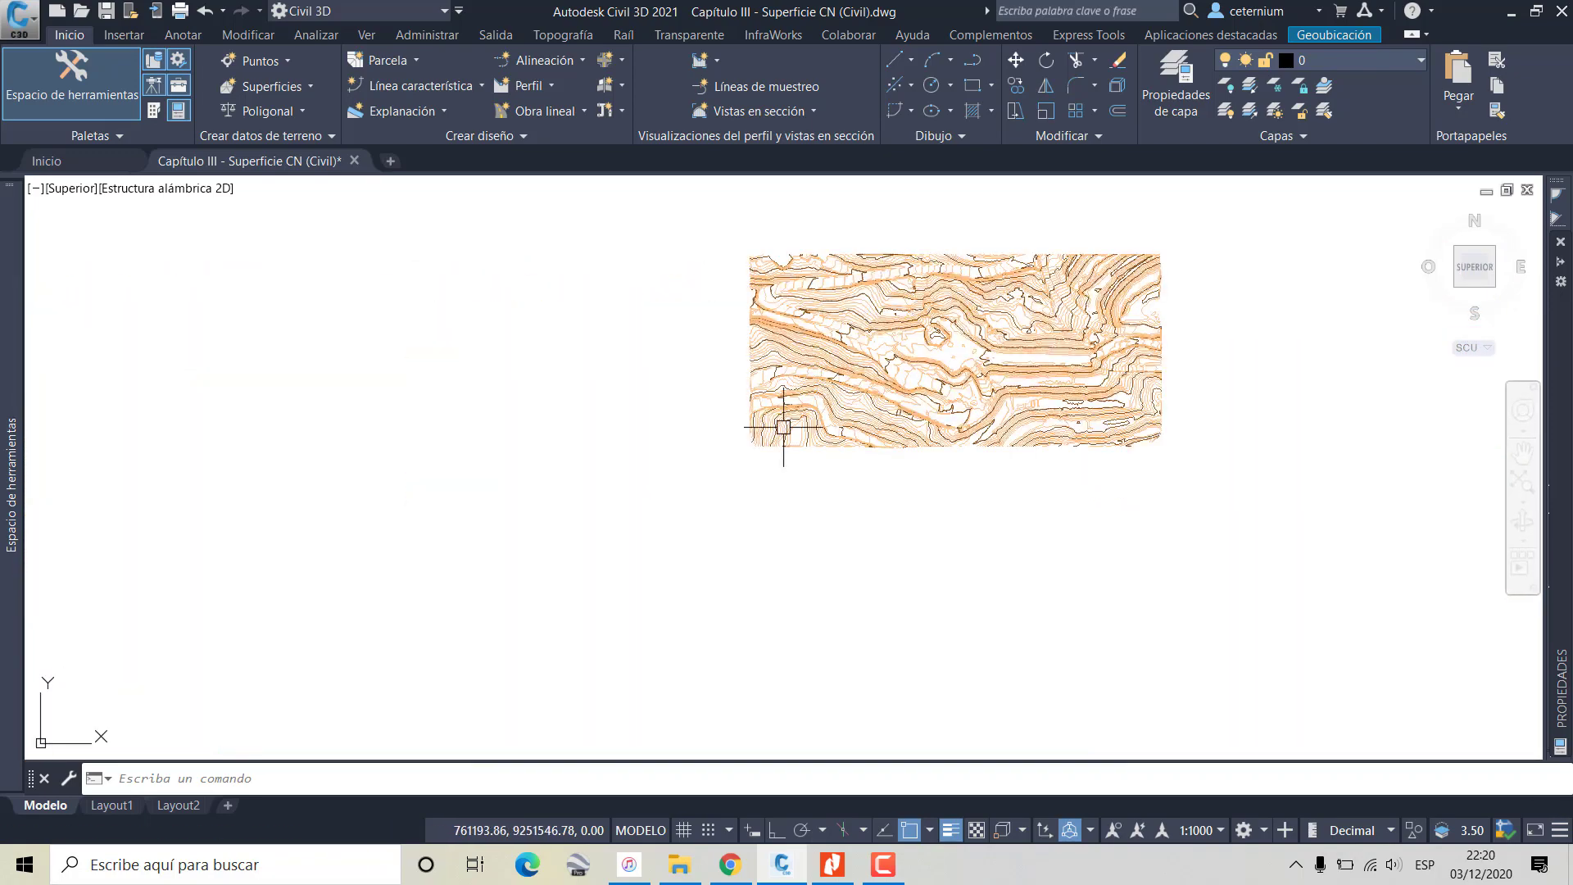
pyautogui.scroll(4, 744, 445)
pyautogui.scroll(2, 966, 457)
pyautogui.scroll(1, 795, 499)
pyautogui.scroll(-3, 795, 499)
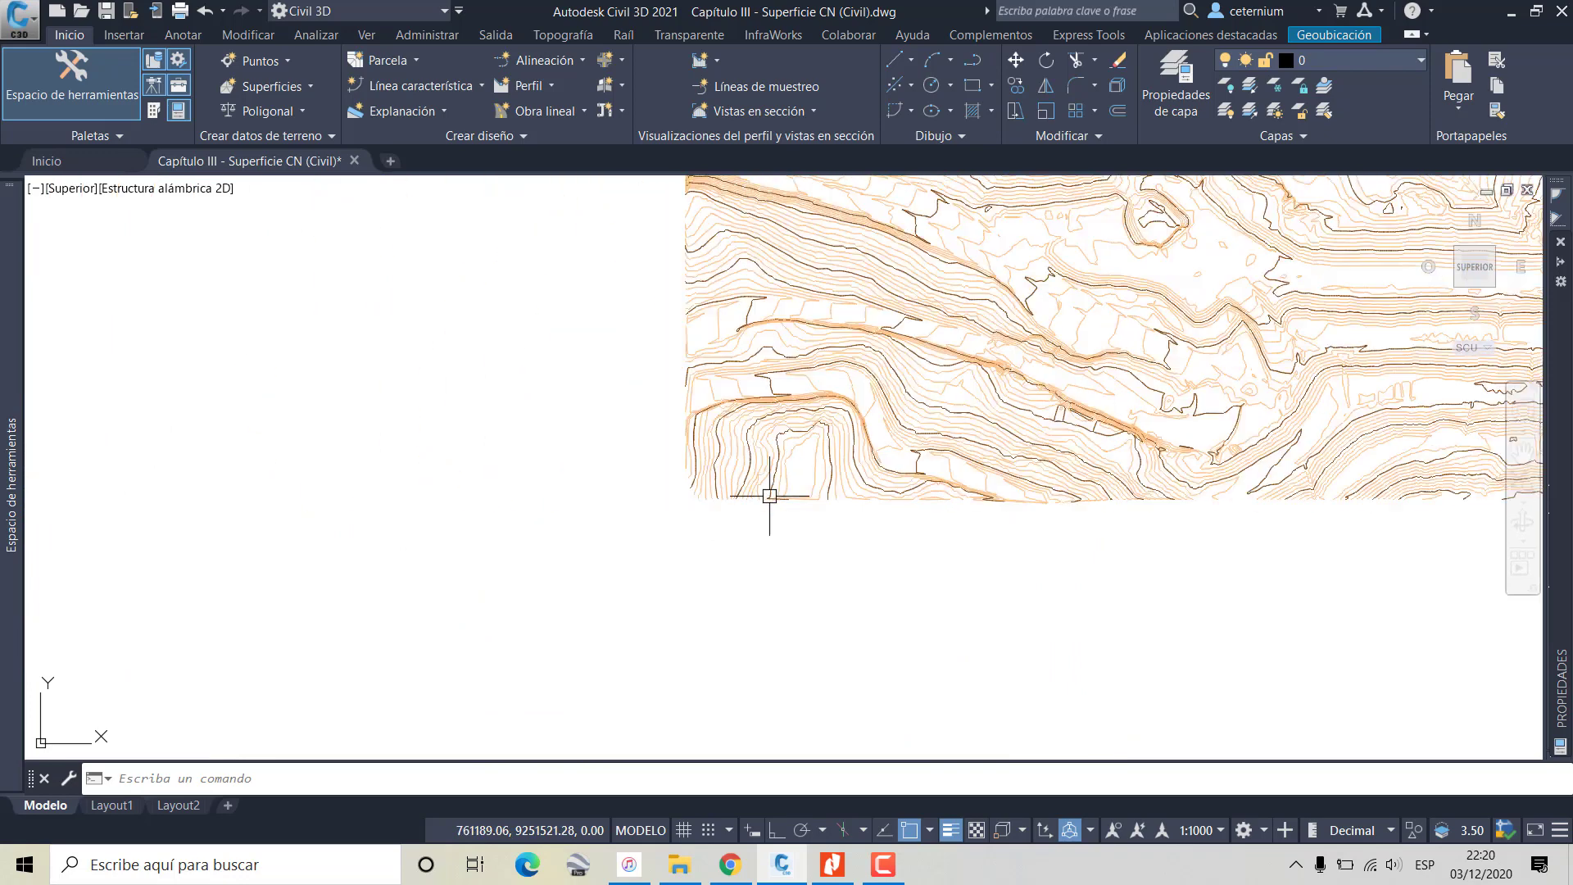
pyautogui.scroll(-2, 766, 459)
pyautogui.click(1175, 86)
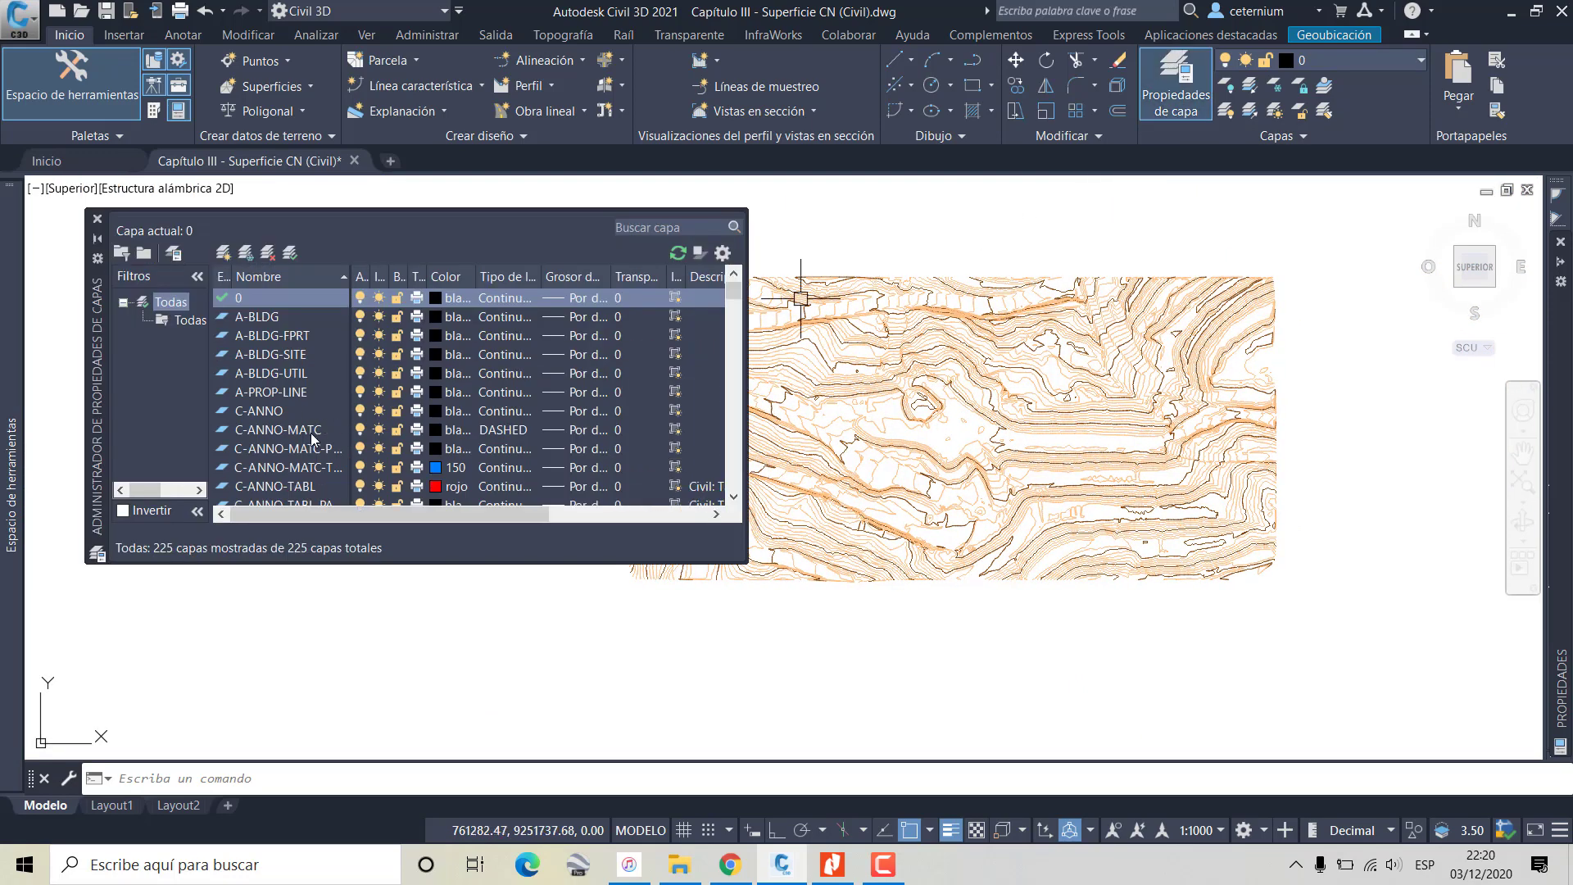
# Set 'Superficies - Contornos' as the current layer, confirm the prompt, and close Layer Properties Manager
pyautogui.scroll(-7, 313, 438)
pyautogui.scroll(-7, 313, 434)
pyautogui.scroll(-7, 311, 433)
pyautogui.scroll(-10, 311, 433)
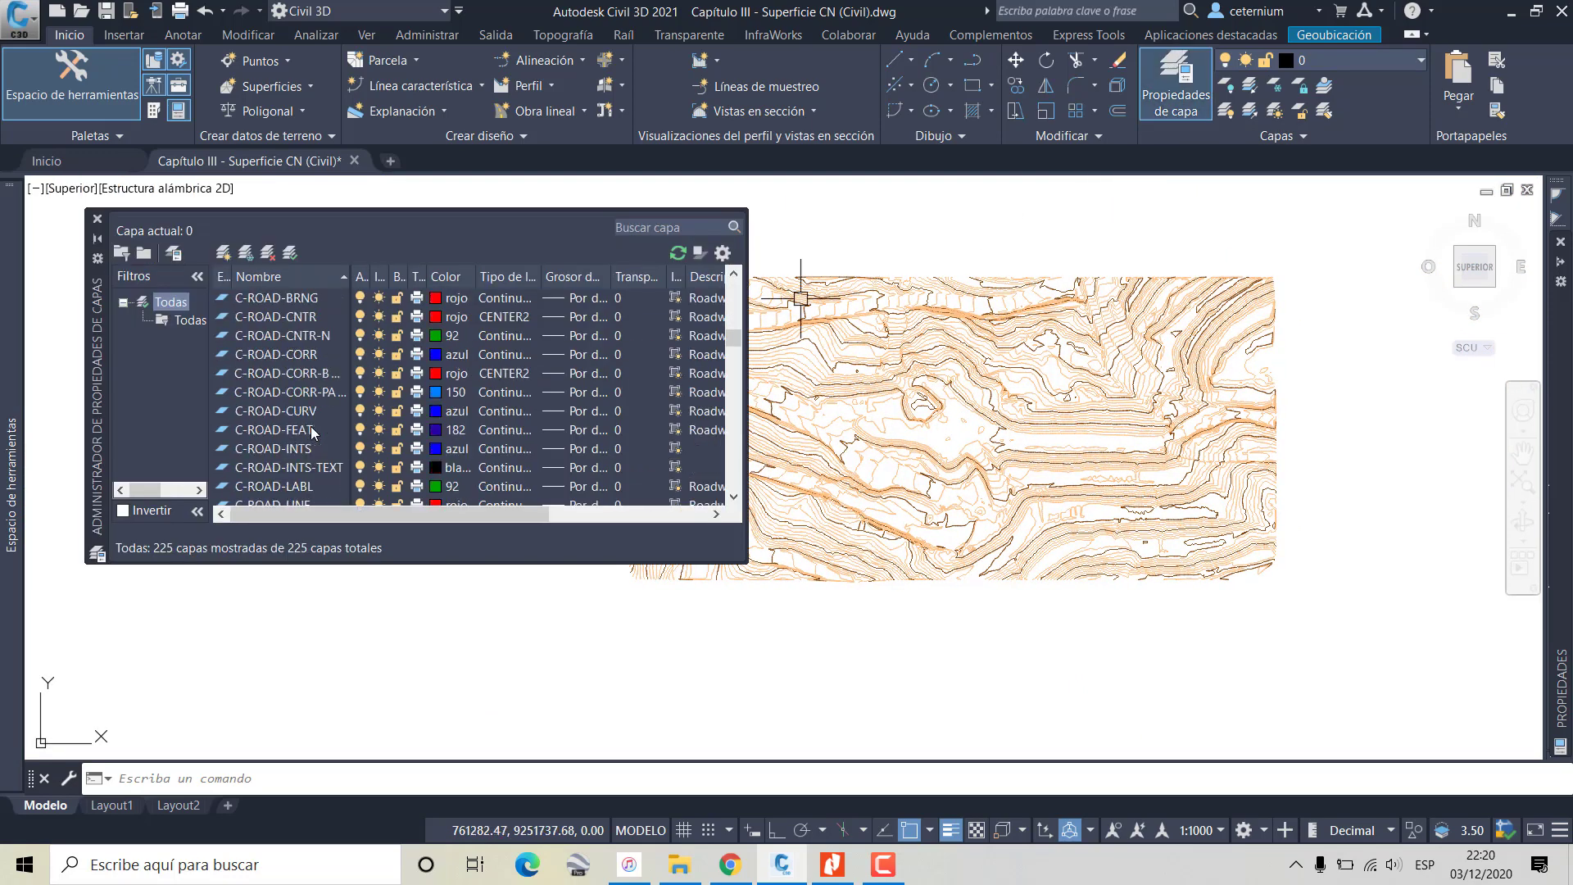
pyautogui.click(311, 432)
pyautogui.press('Down')
pyautogui.press('Down')
pyautogui.press('Down')
pyautogui.scroll(-1, 326, 436)
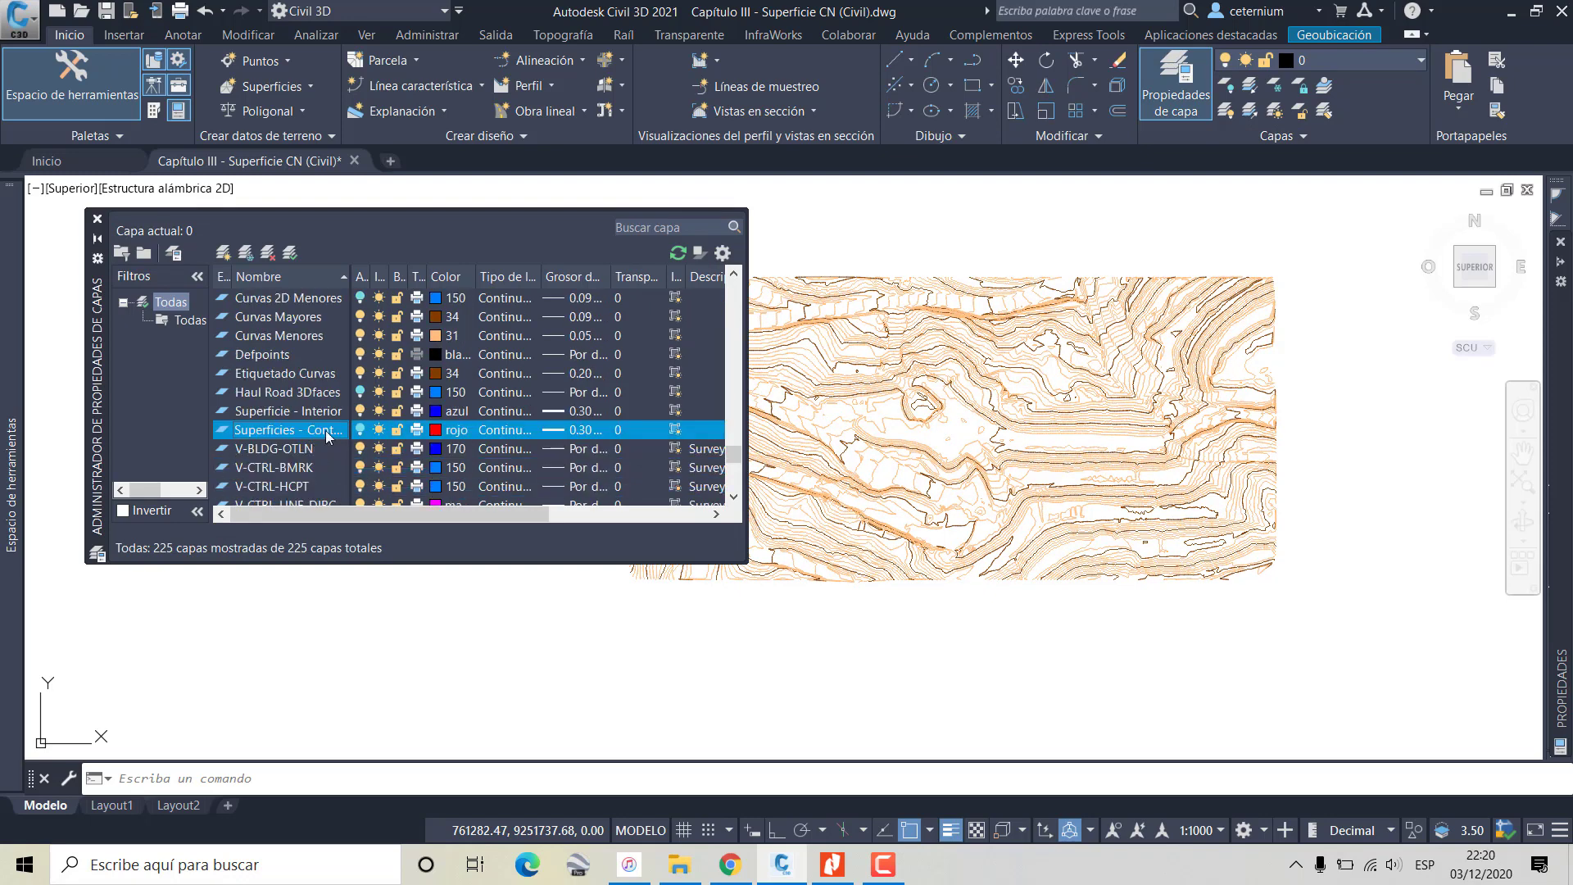
pyautogui.click(288, 254)
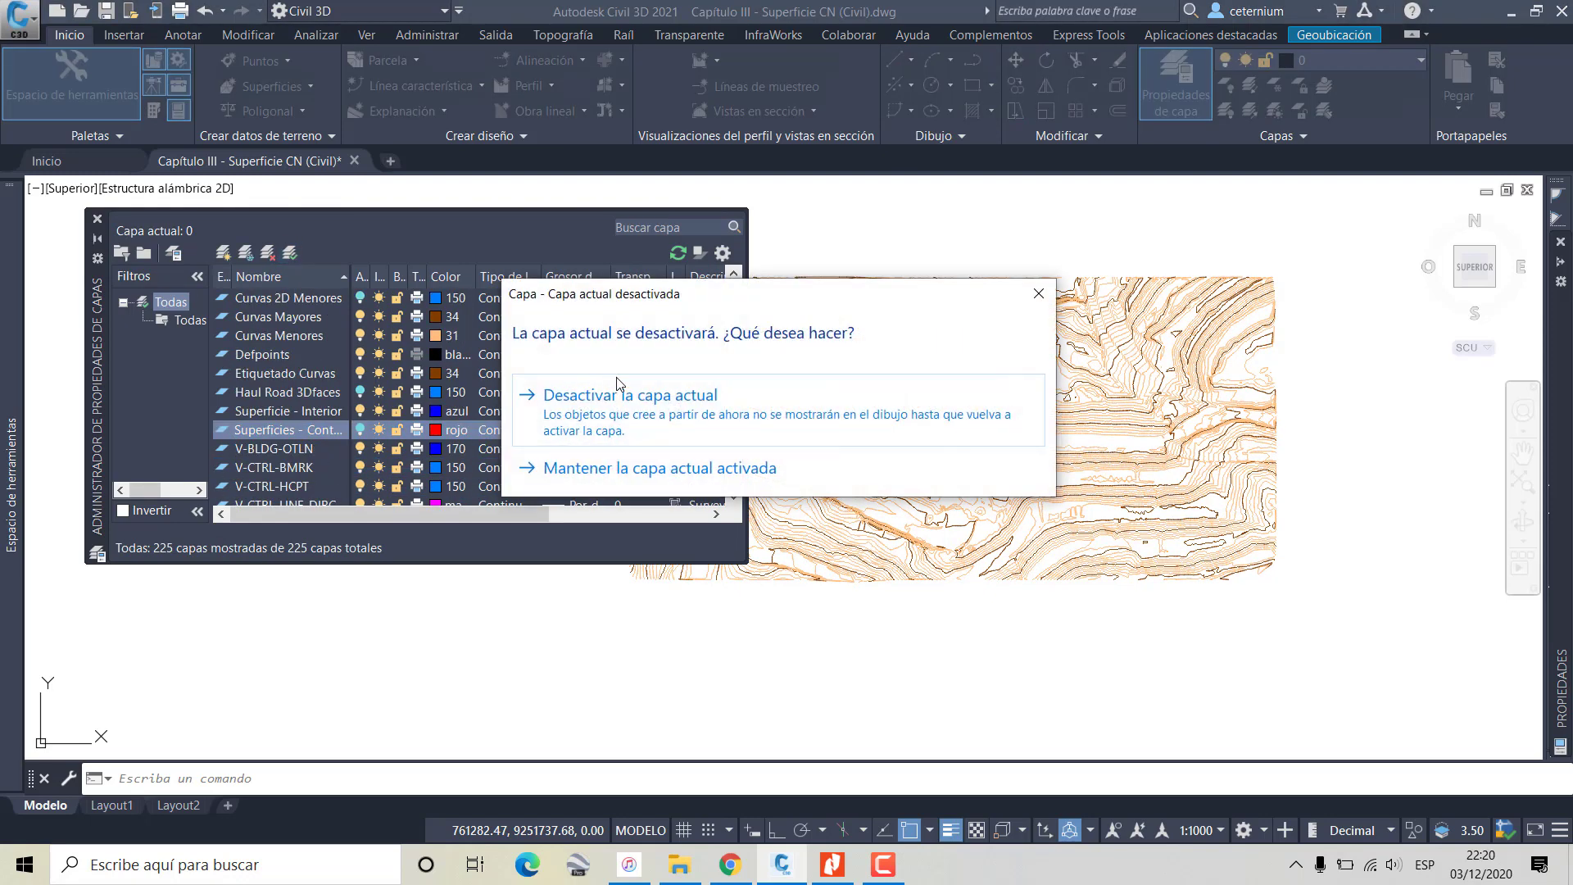
pyautogui.click(628, 474)
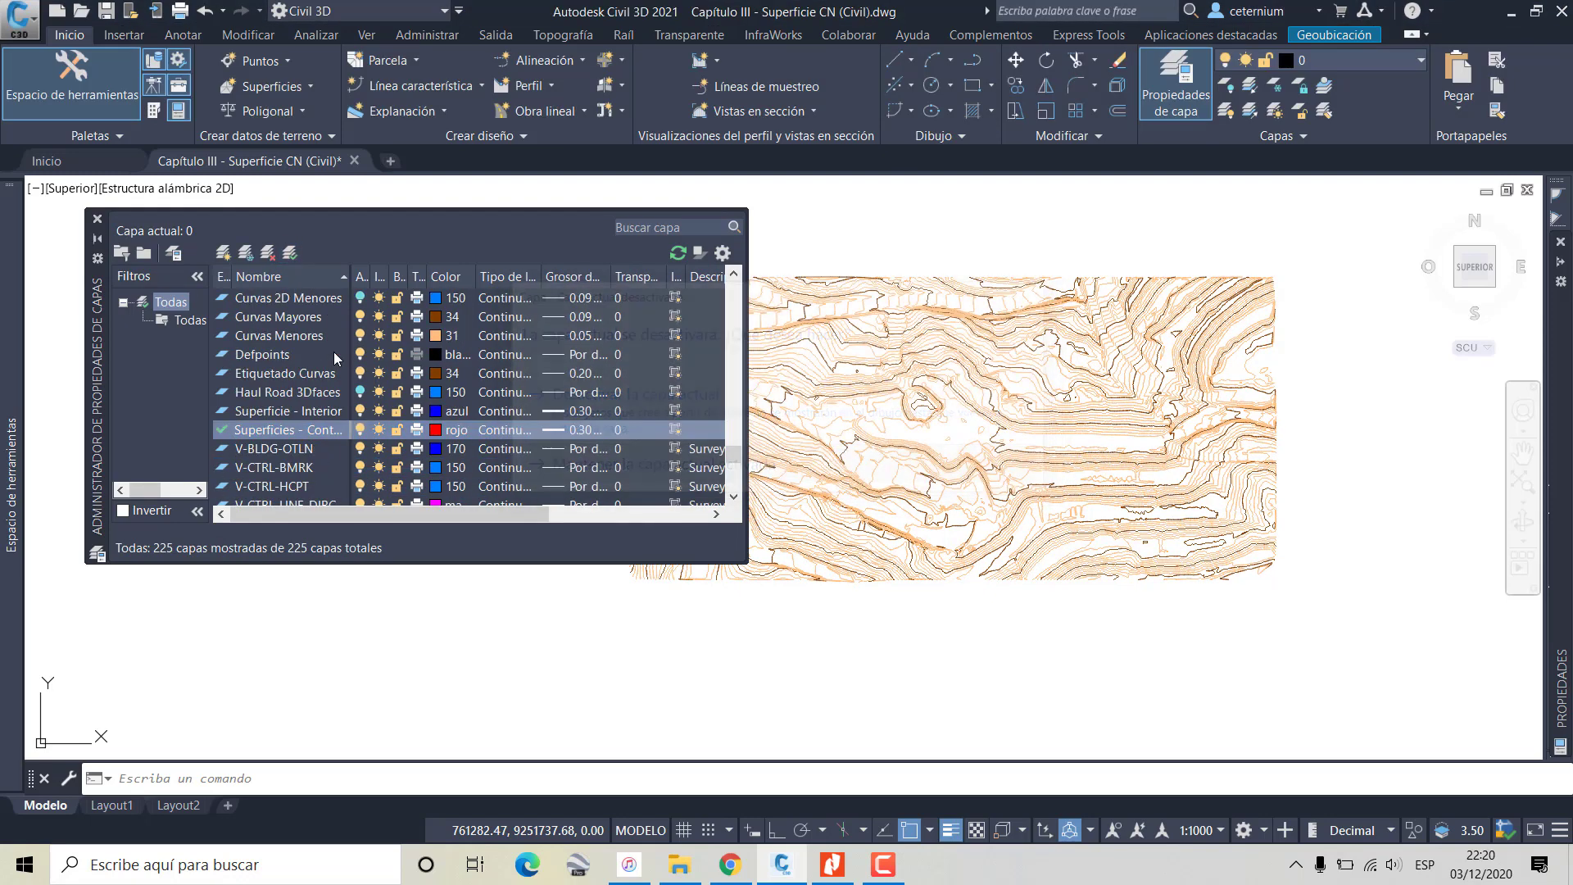
pyautogui.click(97, 219)
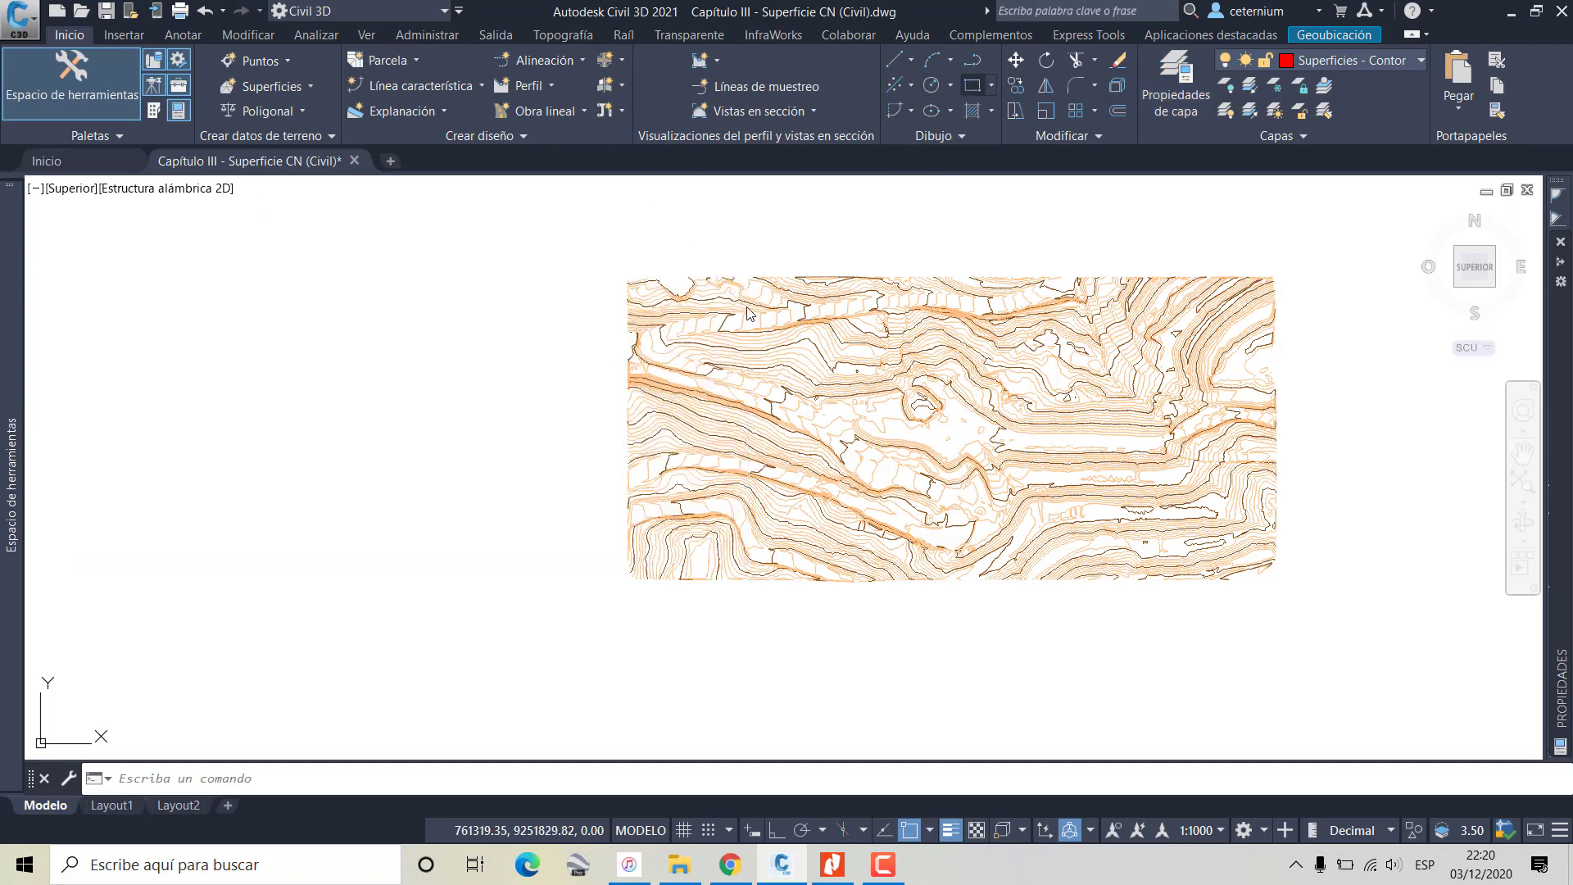
pyautogui.scroll(3, 580, 562)
# With object snap off, draw a rectangle framing the Haul Road contour surface
pyautogui.scroll(2, 696, 627)
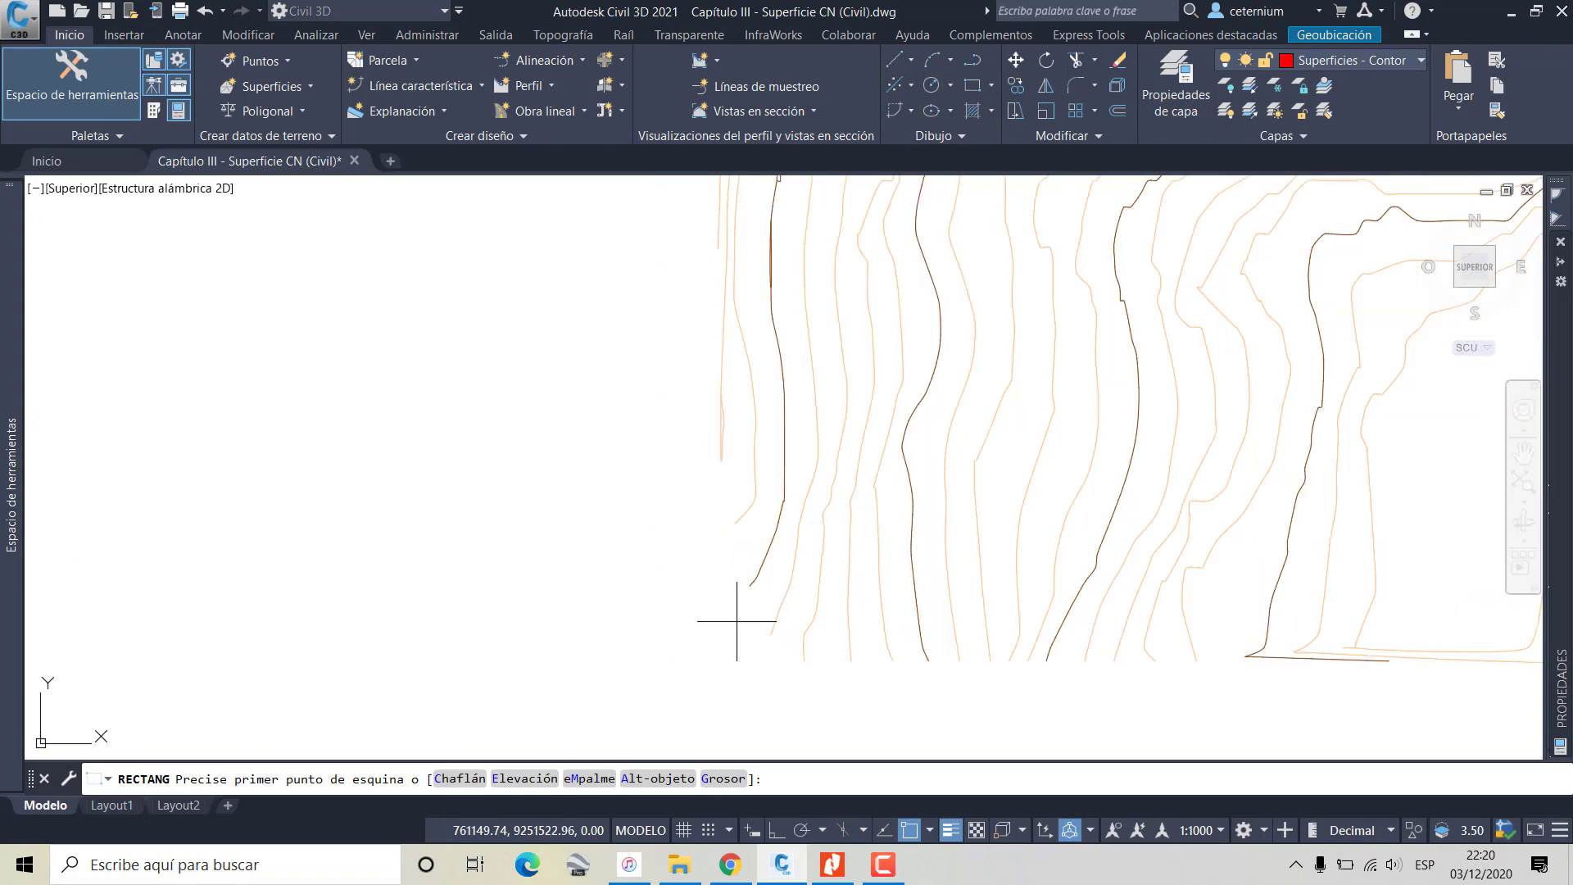
pyautogui.scroll(2, 766, 635)
pyautogui.press('F3')
pyautogui.click(766, 636)
pyautogui.scroll(-6, 928, 528)
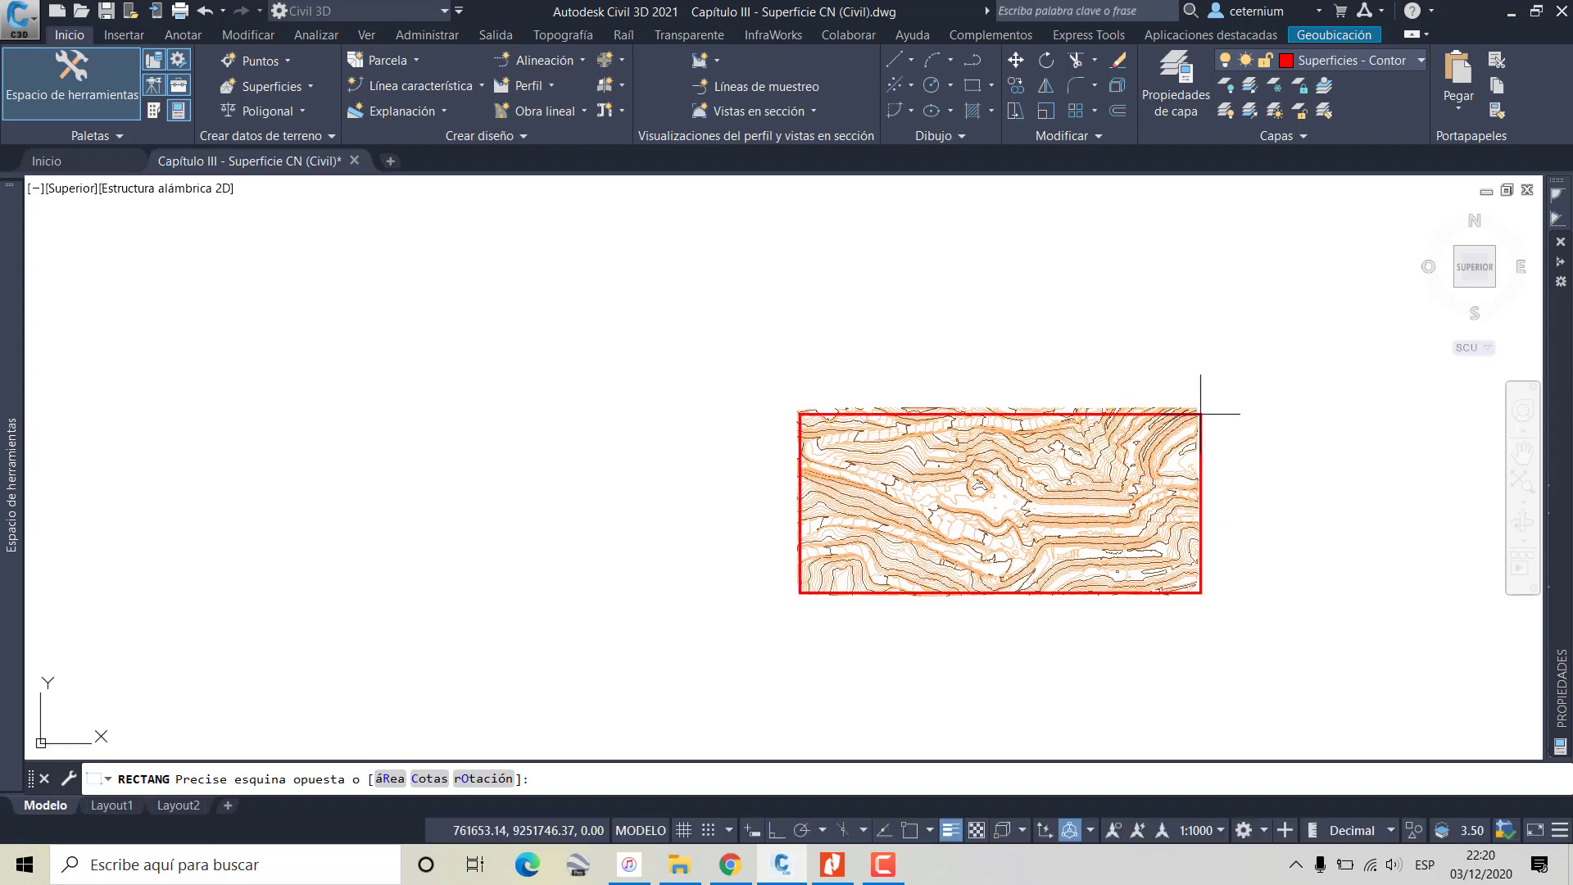
pyautogui.scroll(6, 1192, 401)
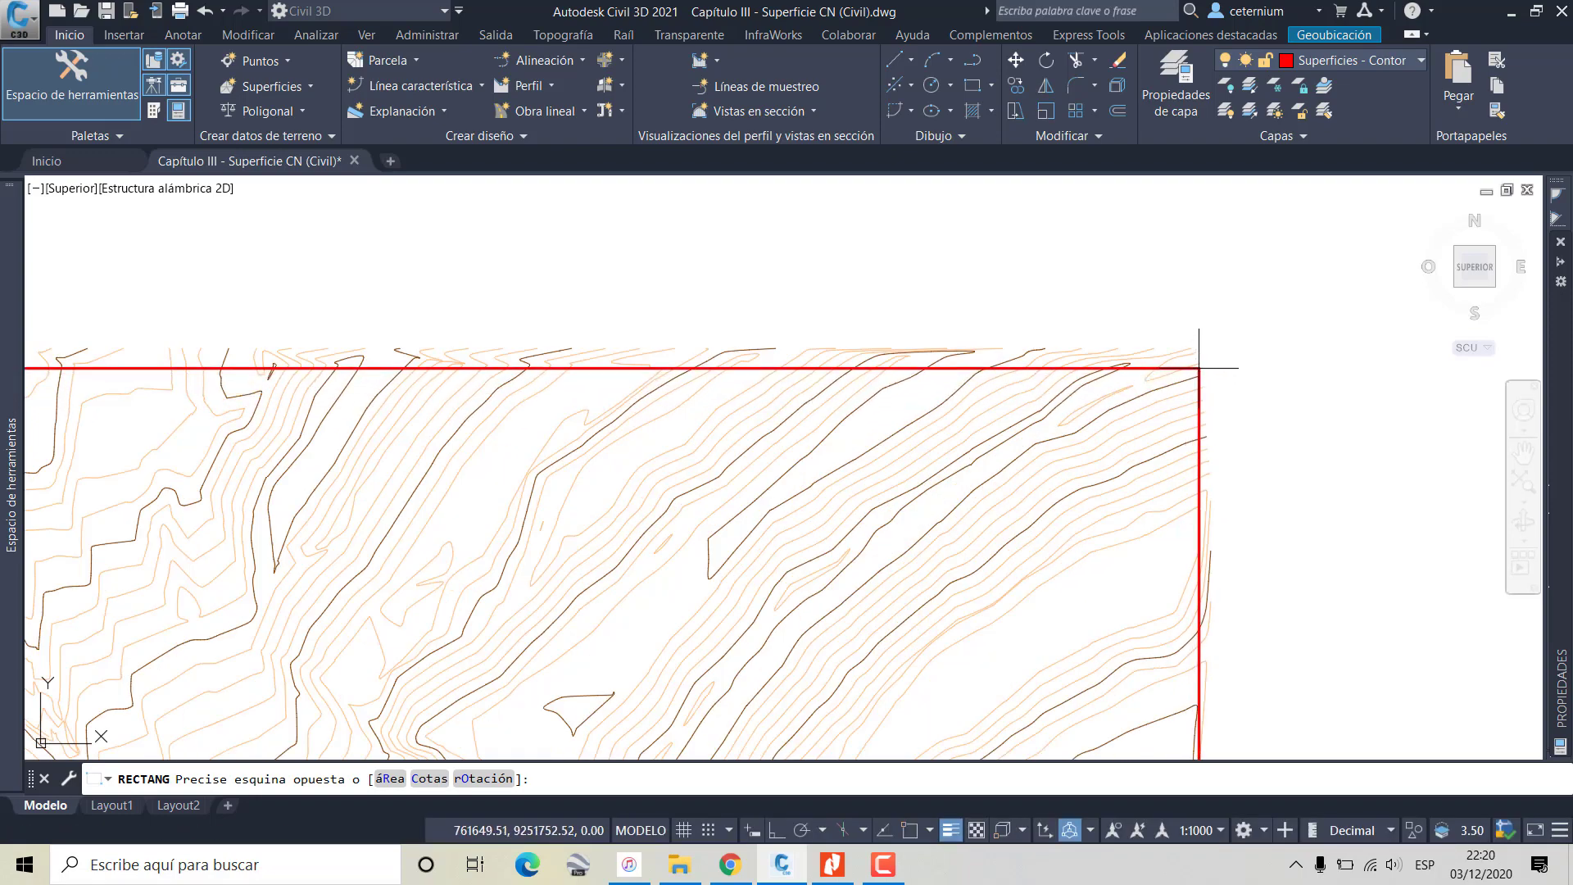
pyautogui.click(1196, 373)
# Pan and zoom until the whole red rectangle and contours are in view
pyautogui.scroll(-3, 1196, 369)
pyautogui.moveTo(1196, 367); pyautogui.dragTo(952, 436, button='middle')
pyautogui.scroll(-2, 210, 443)
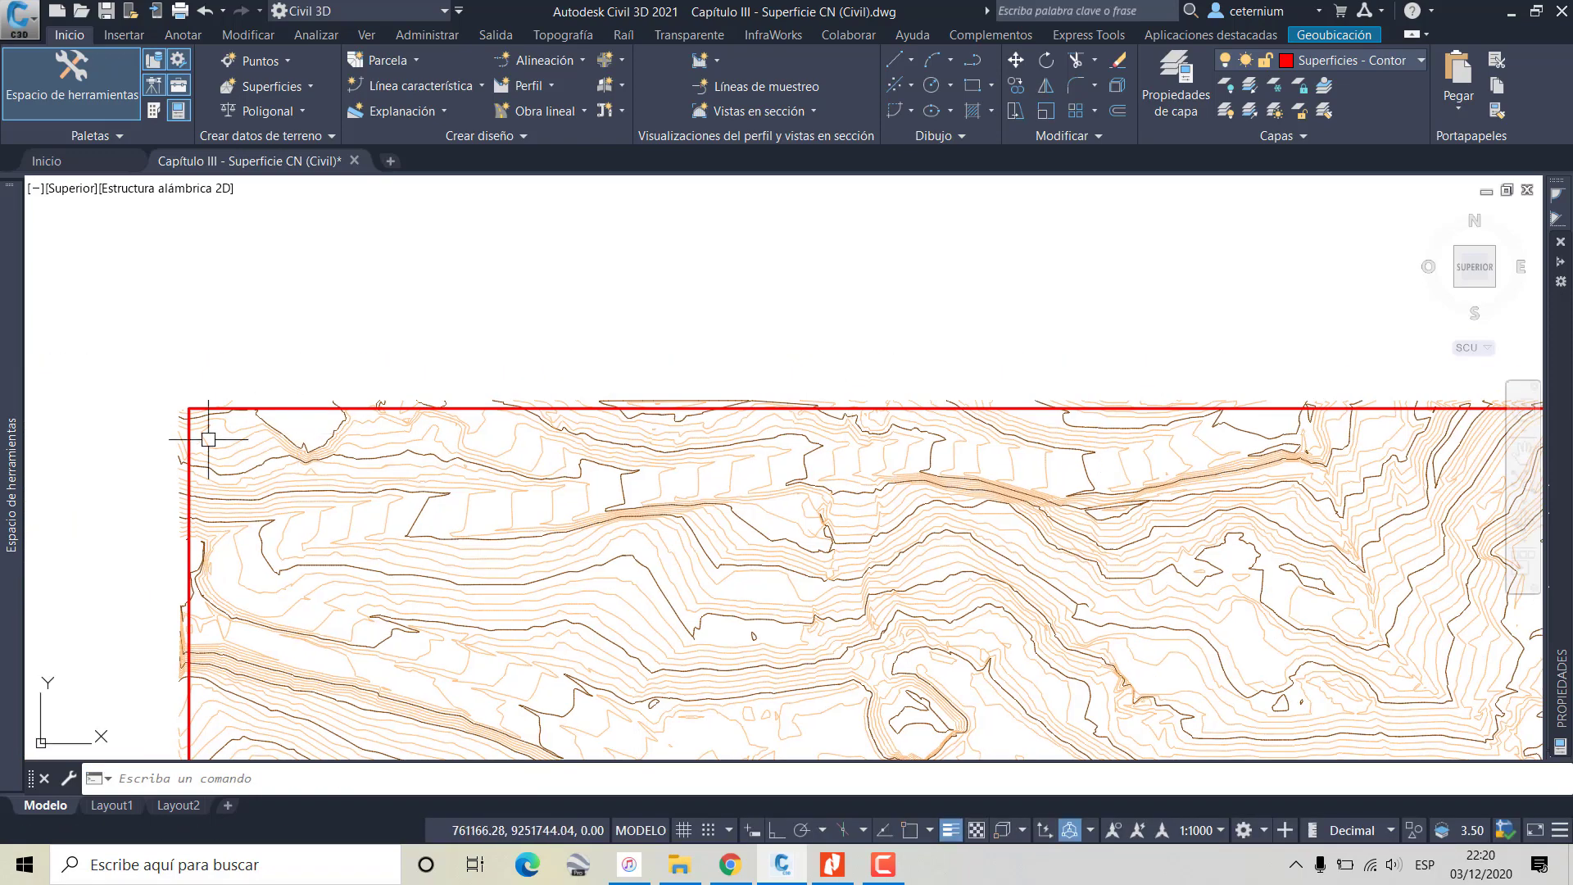
pyautogui.scroll(1, 217, 442)
pyautogui.scroll(2, 246, 354)
pyautogui.scroll(2, 243, 321)
pyautogui.scroll(-3, 244, 320)
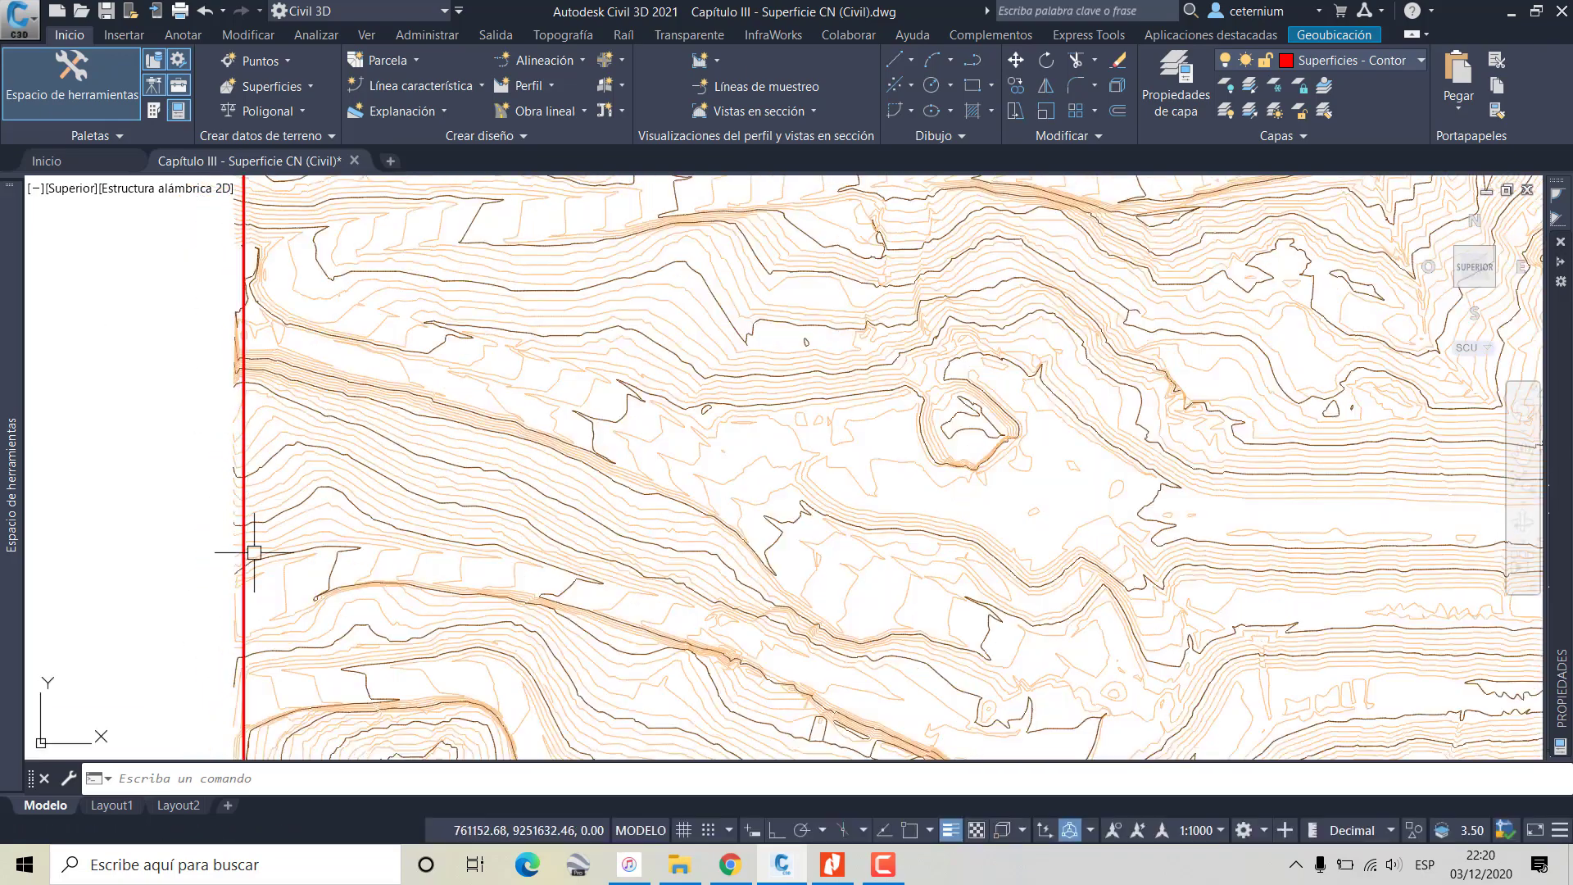
pyautogui.scroll(-2, 253, 549)
pyautogui.scroll(1, 544, 615)
pyautogui.scroll(1, 816, 587)
pyautogui.scroll(-1, 647, 581)
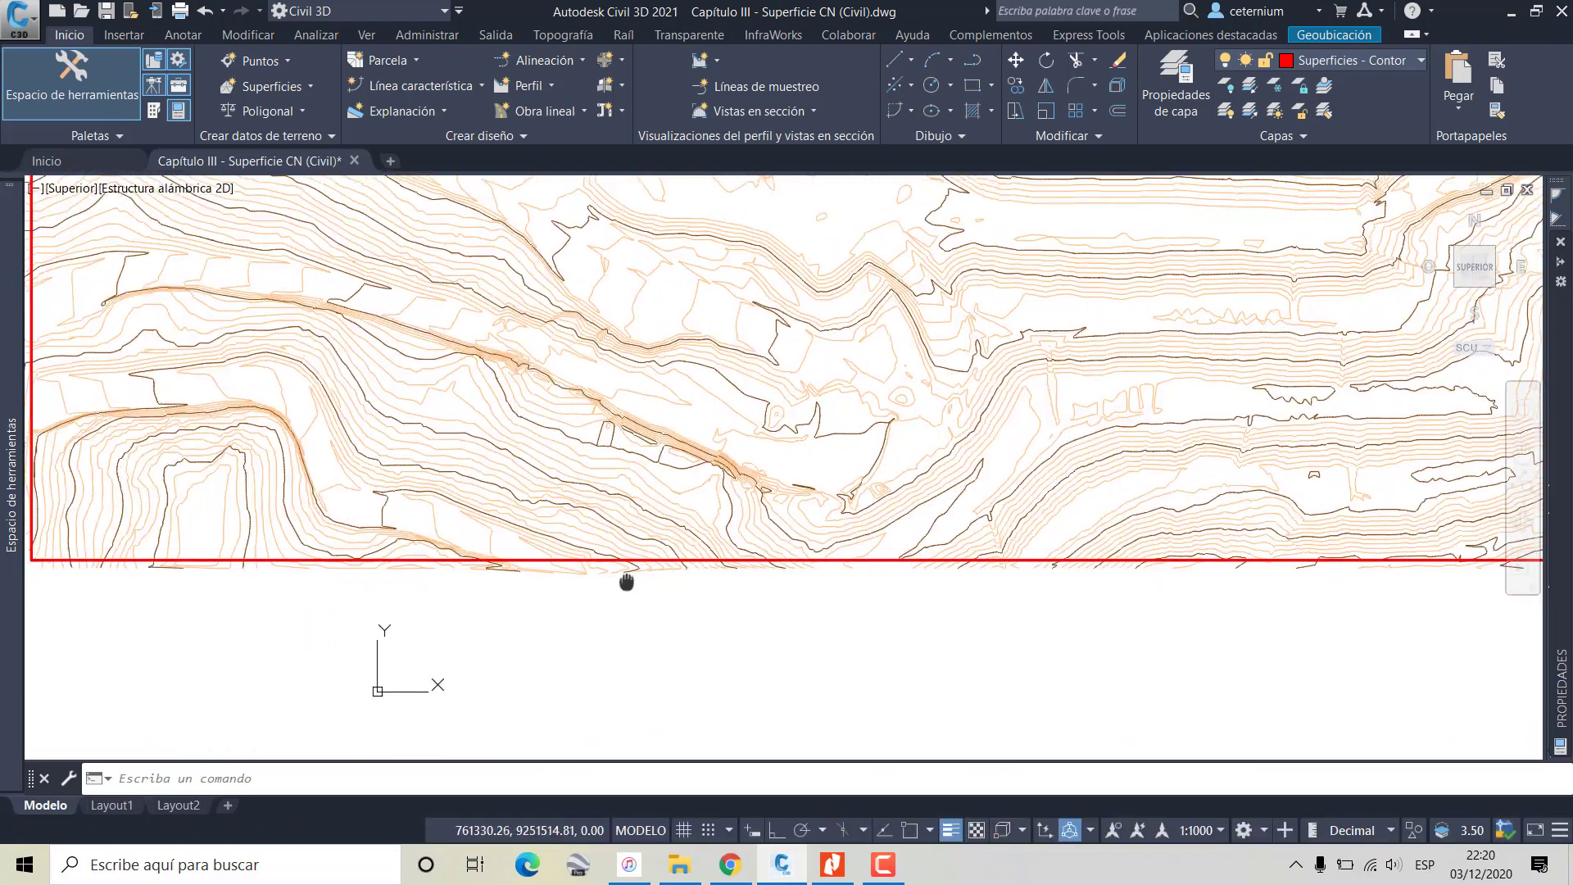
pyautogui.scroll(3, 709, 579)
pyautogui.scroll(1, 685, 615)
pyautogui.scroll(-4, 771, 560)
pyautogui.scroll(1, 734, 562)
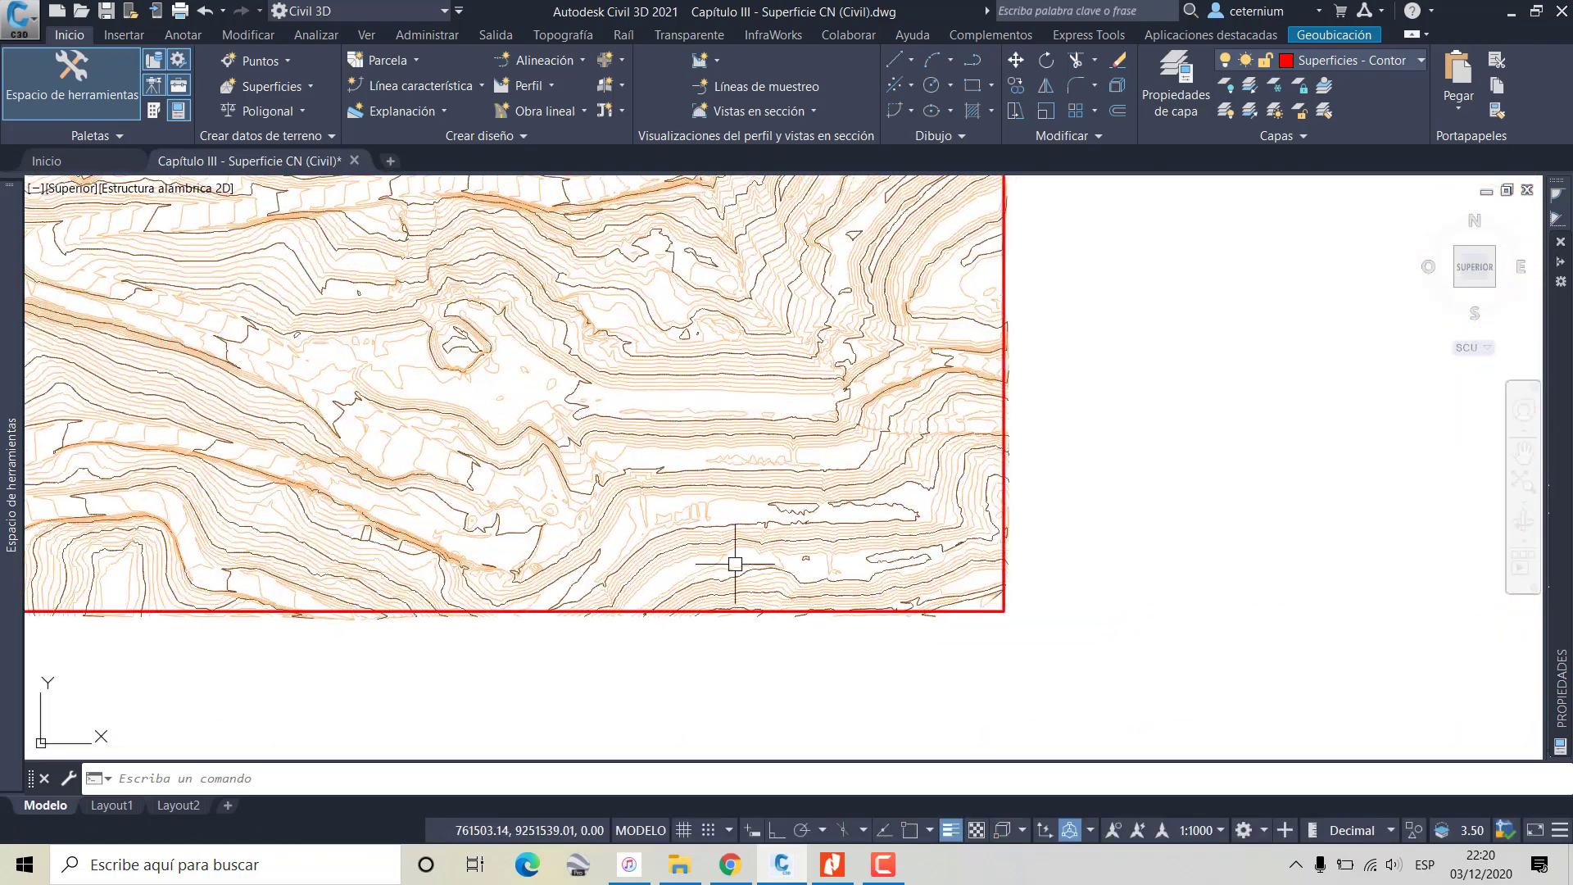
pyautogui.scroll(2, 1007, 435)
pyautogui.scroll(-2, 814, 449)
pyautogui.scroll(-2, 668, 435)
pyautogui.scroll(2, 669, 435)
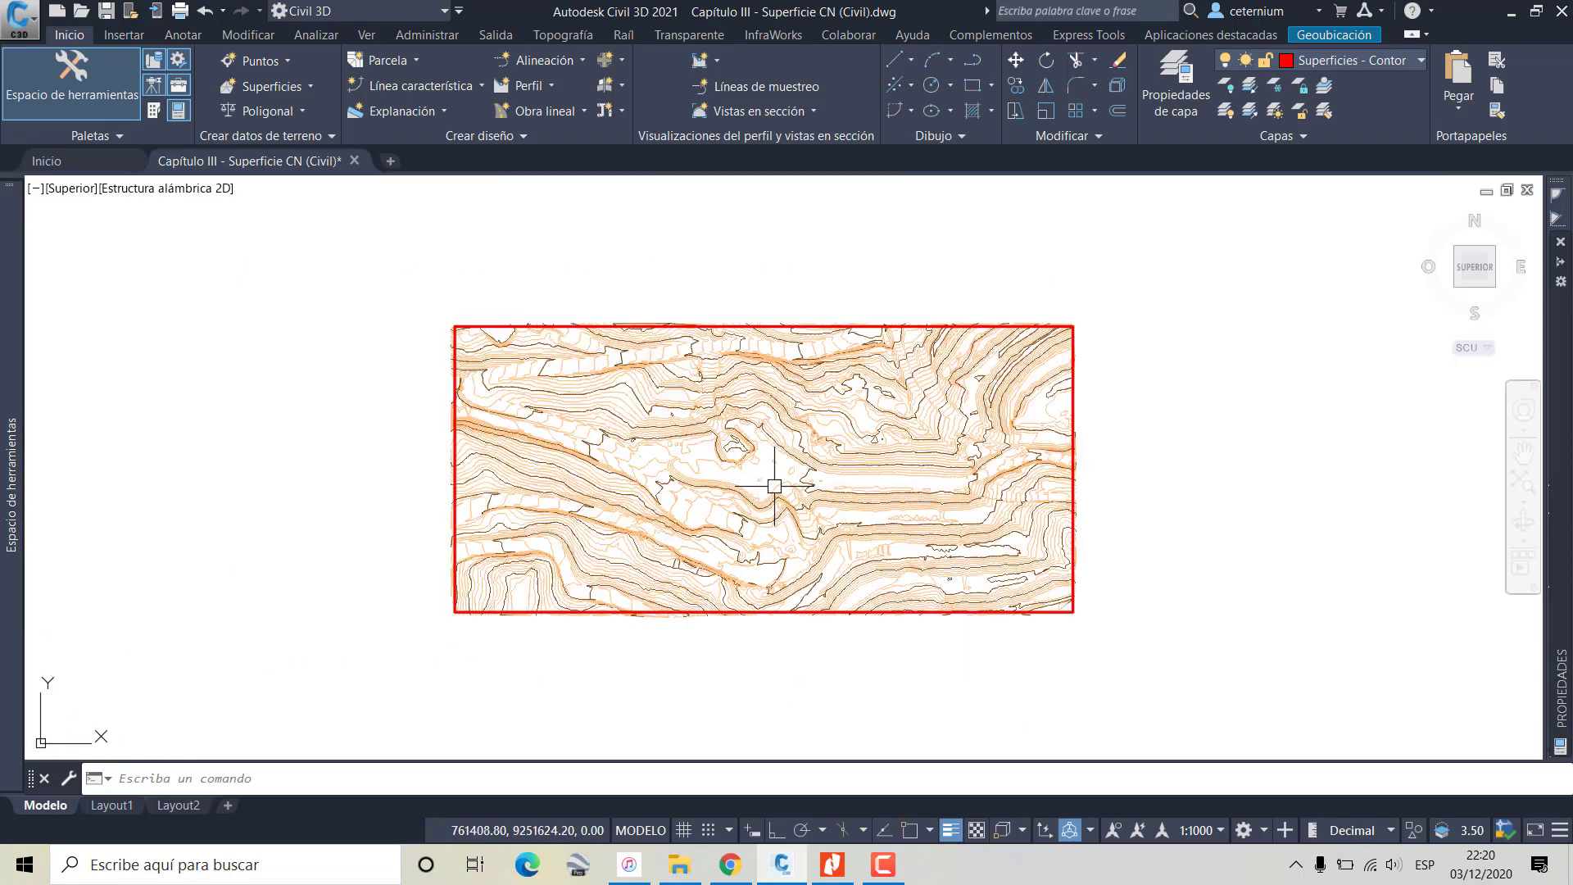
# Add the rectangle to Haul Road's Contornos as an Ocultar boundary, then undo it
pyautogui.click(227, 426)
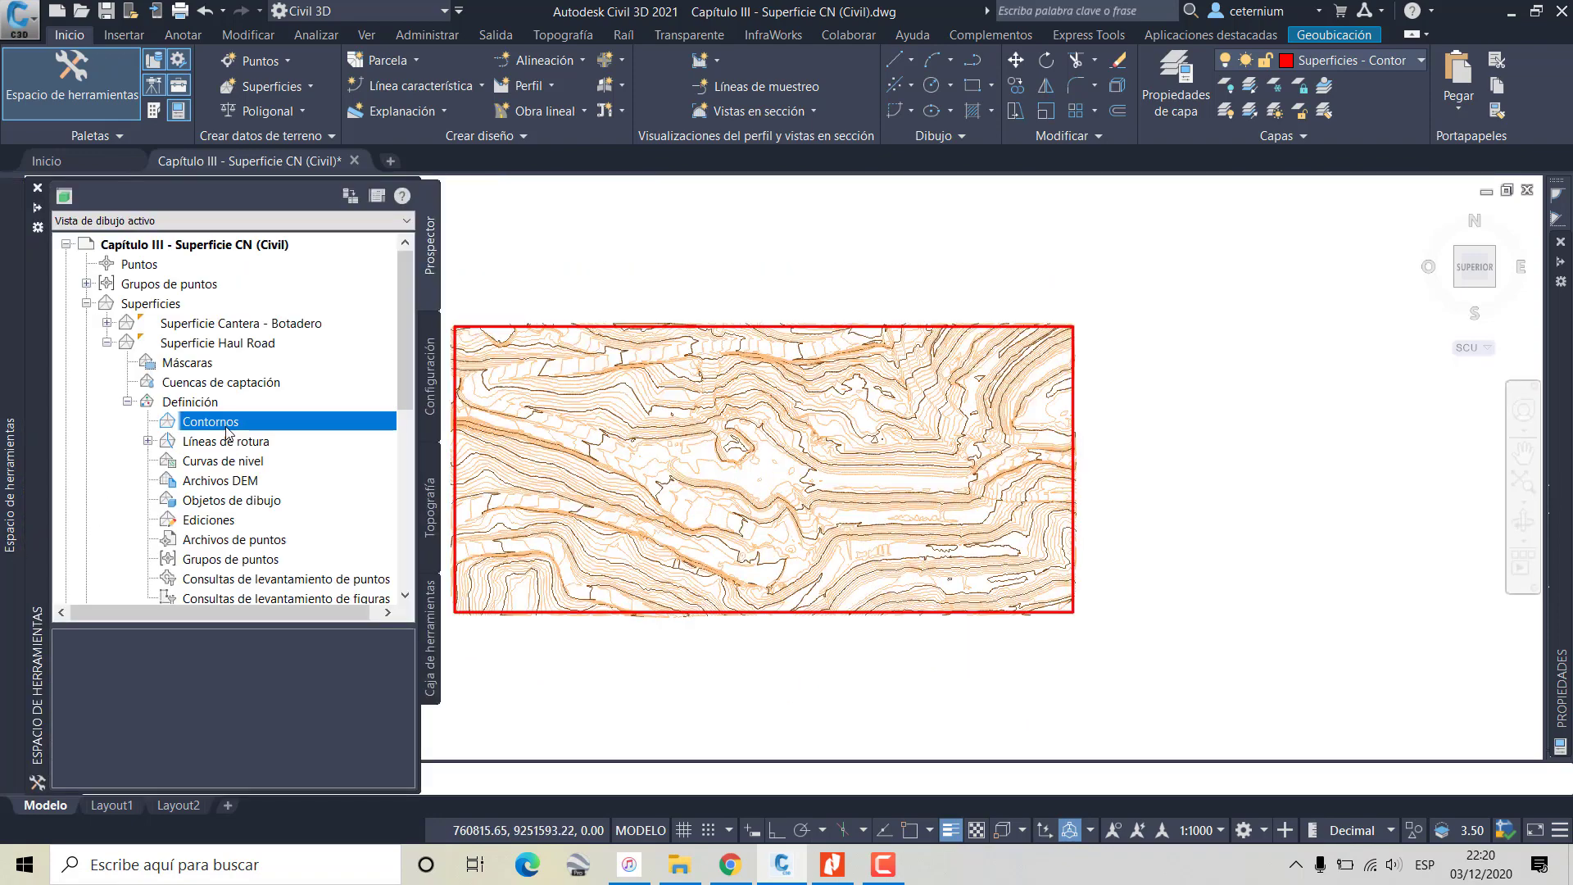
pyautogui.rightClick(227, 426)
pyautogui.click(281, 442)
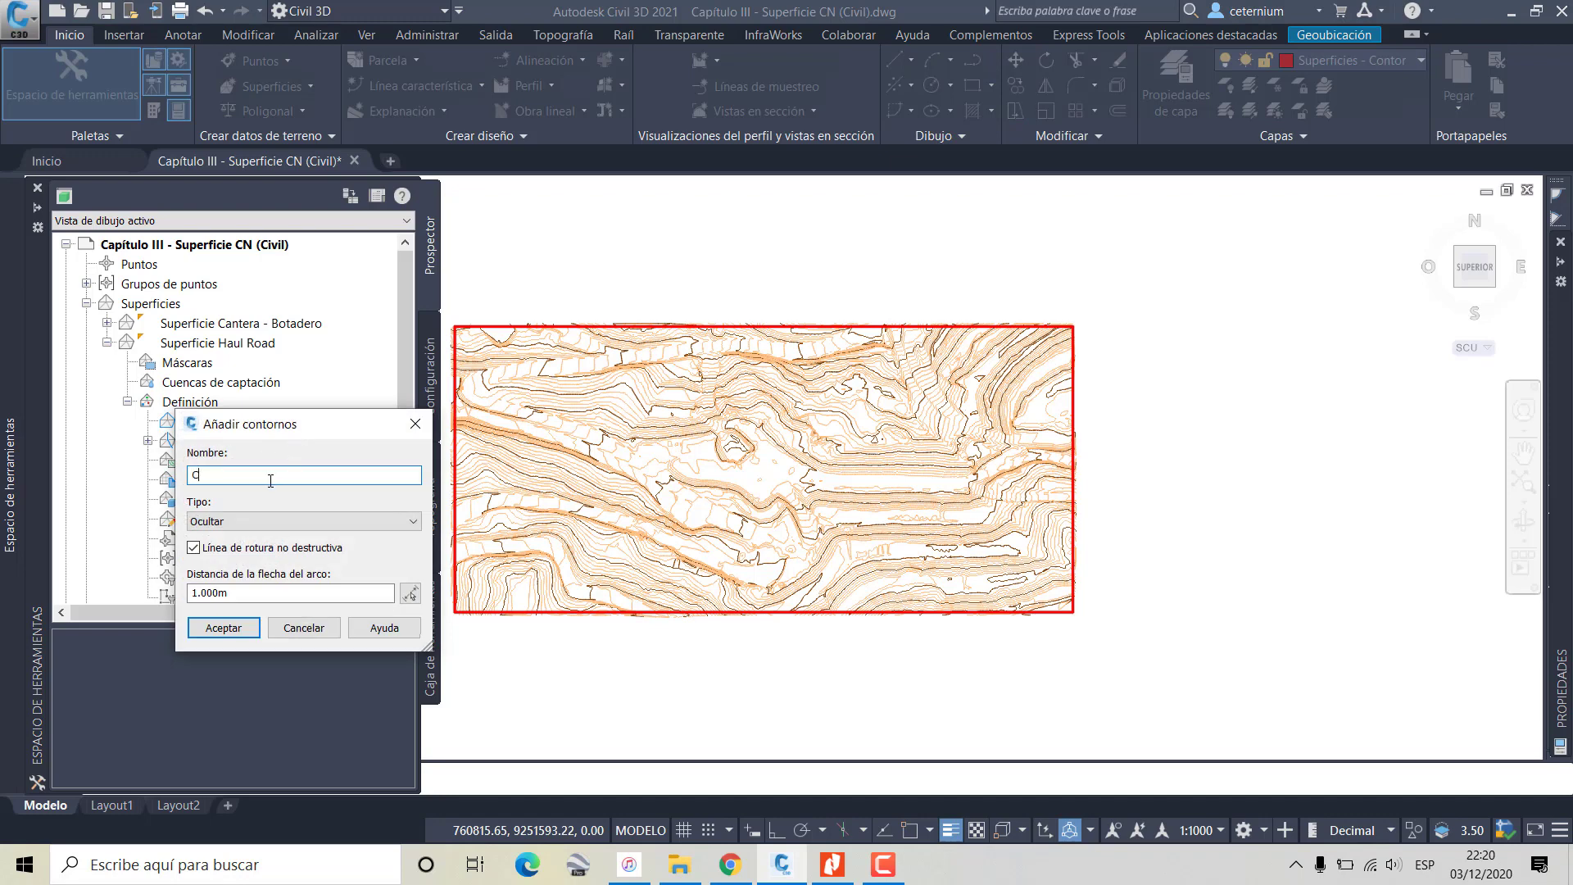
pyautogui.click(224, 628)
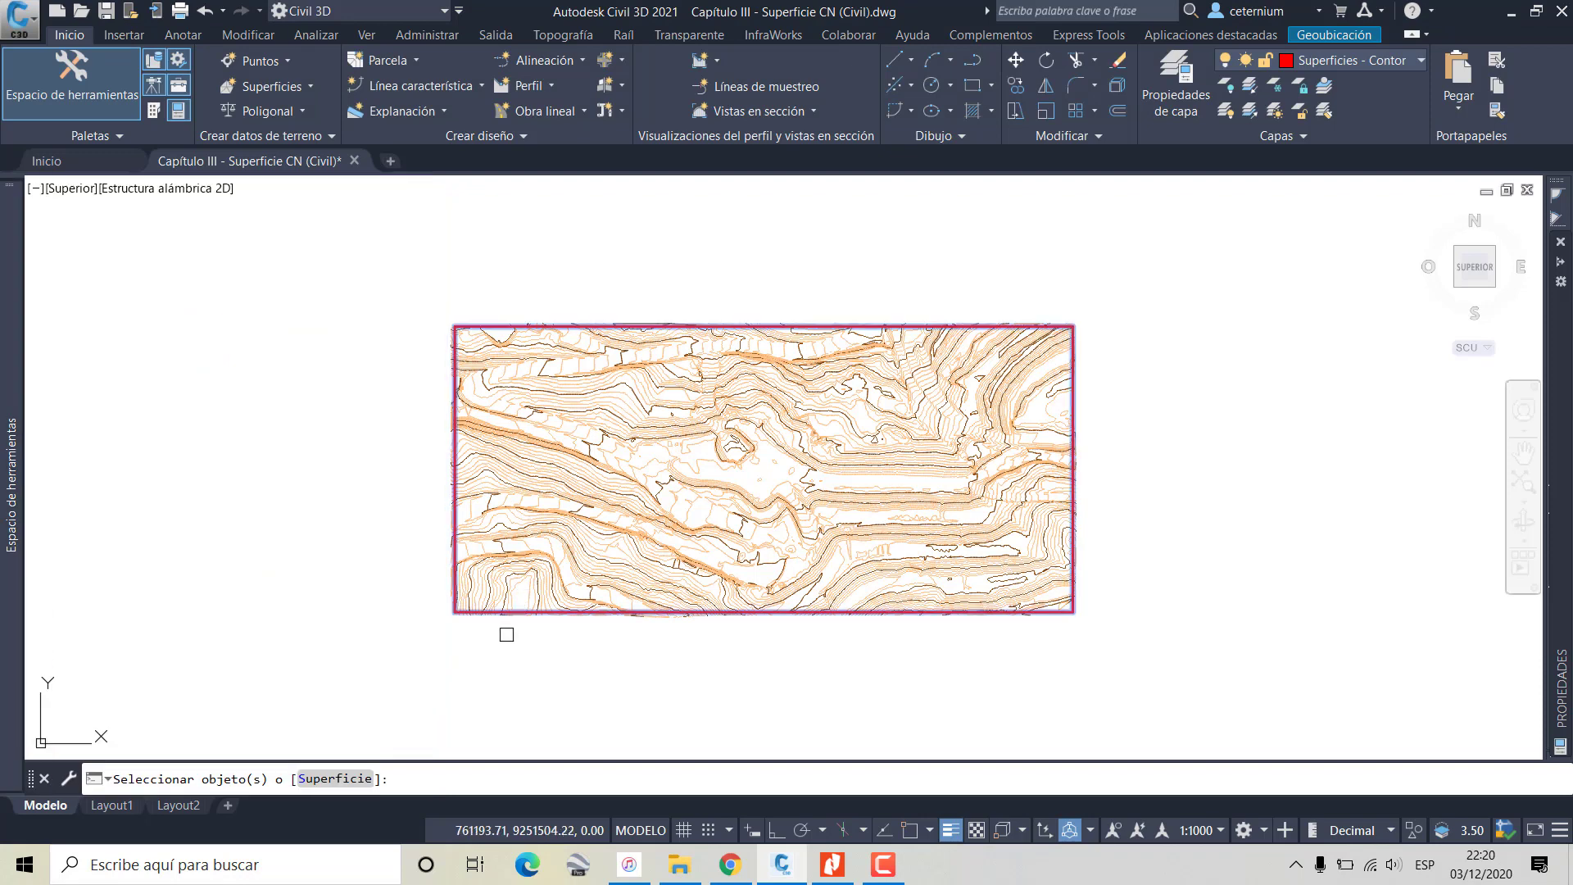
pyautogui.rightClick(504, 636)
pyautogui.click(545, 643)
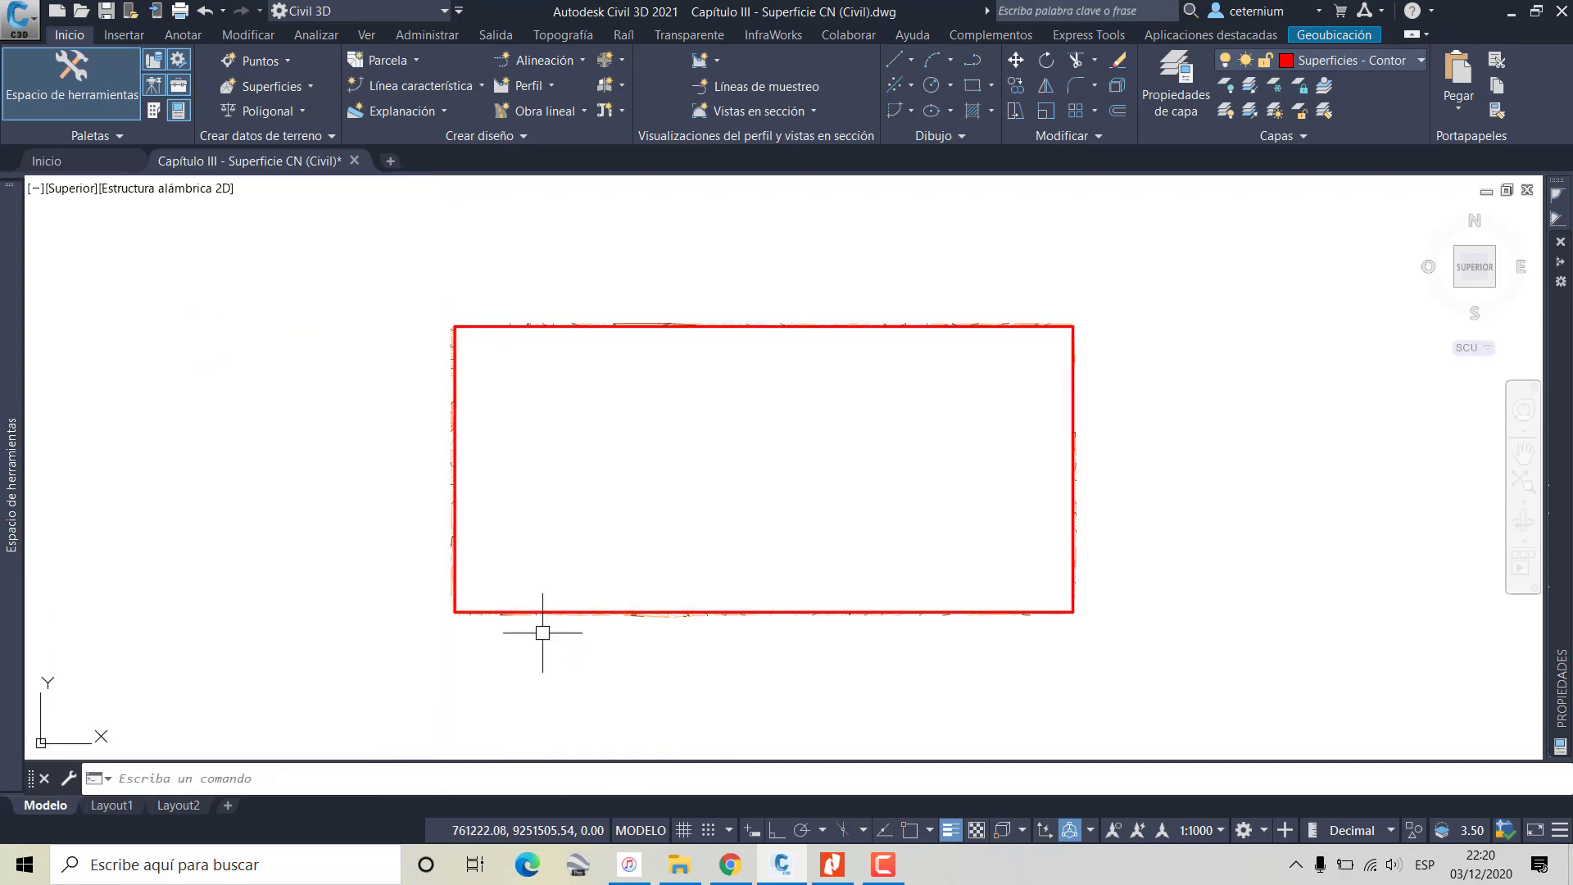
pyautogui.hotkey('ctrl', 'z')
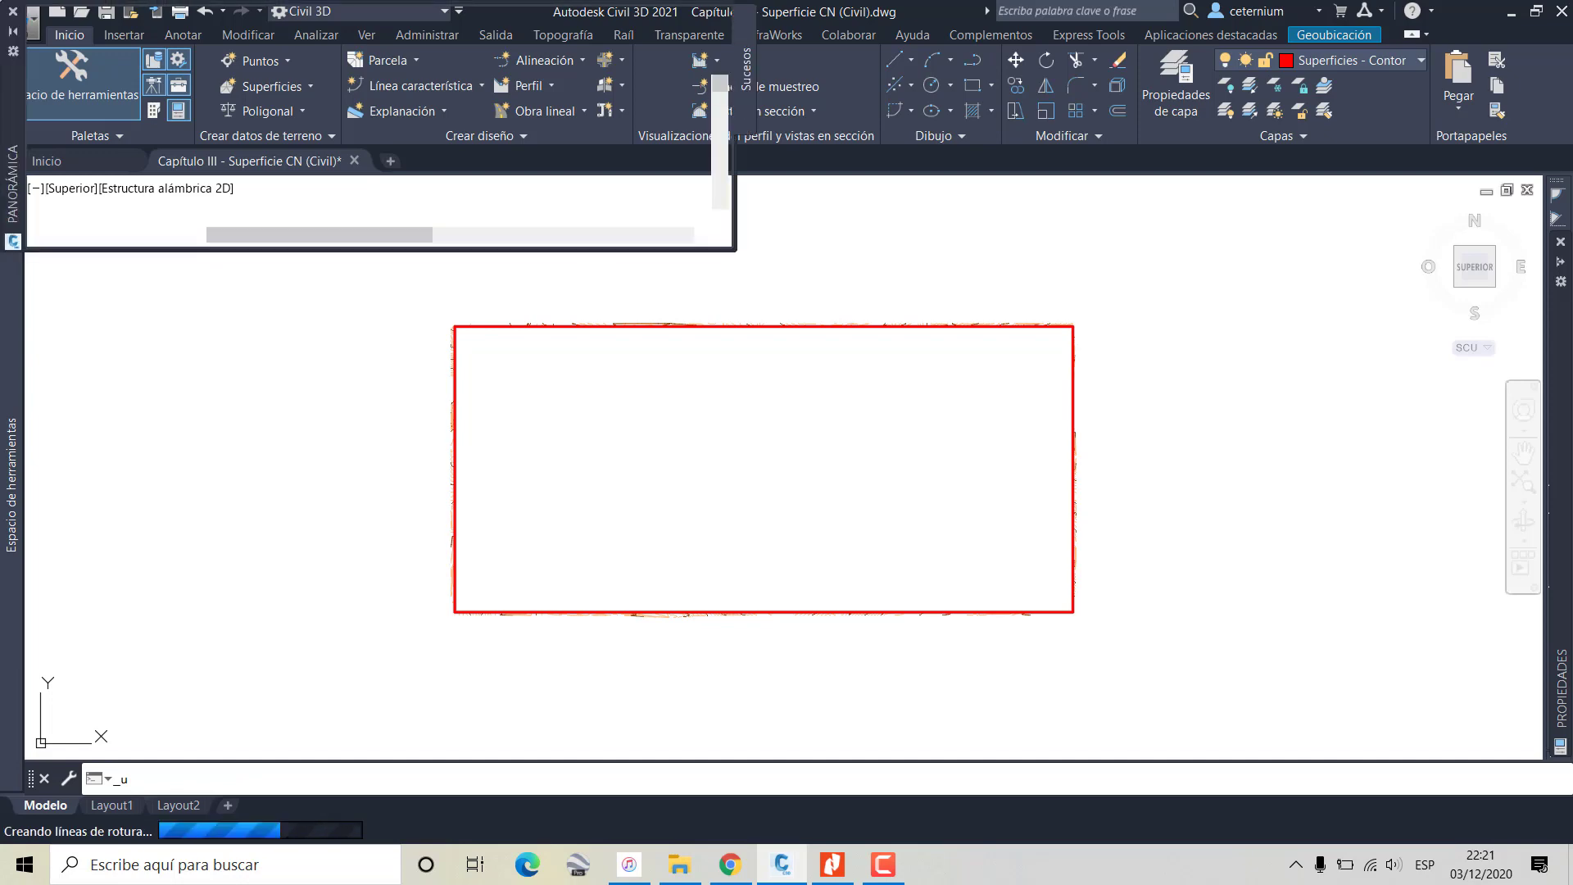
# Add the rectangle to Superficie Haul Road's Contornos as an Exterior boundary
pyautogui.moveTo(11, 485)
pyautogui.click(236, 422)
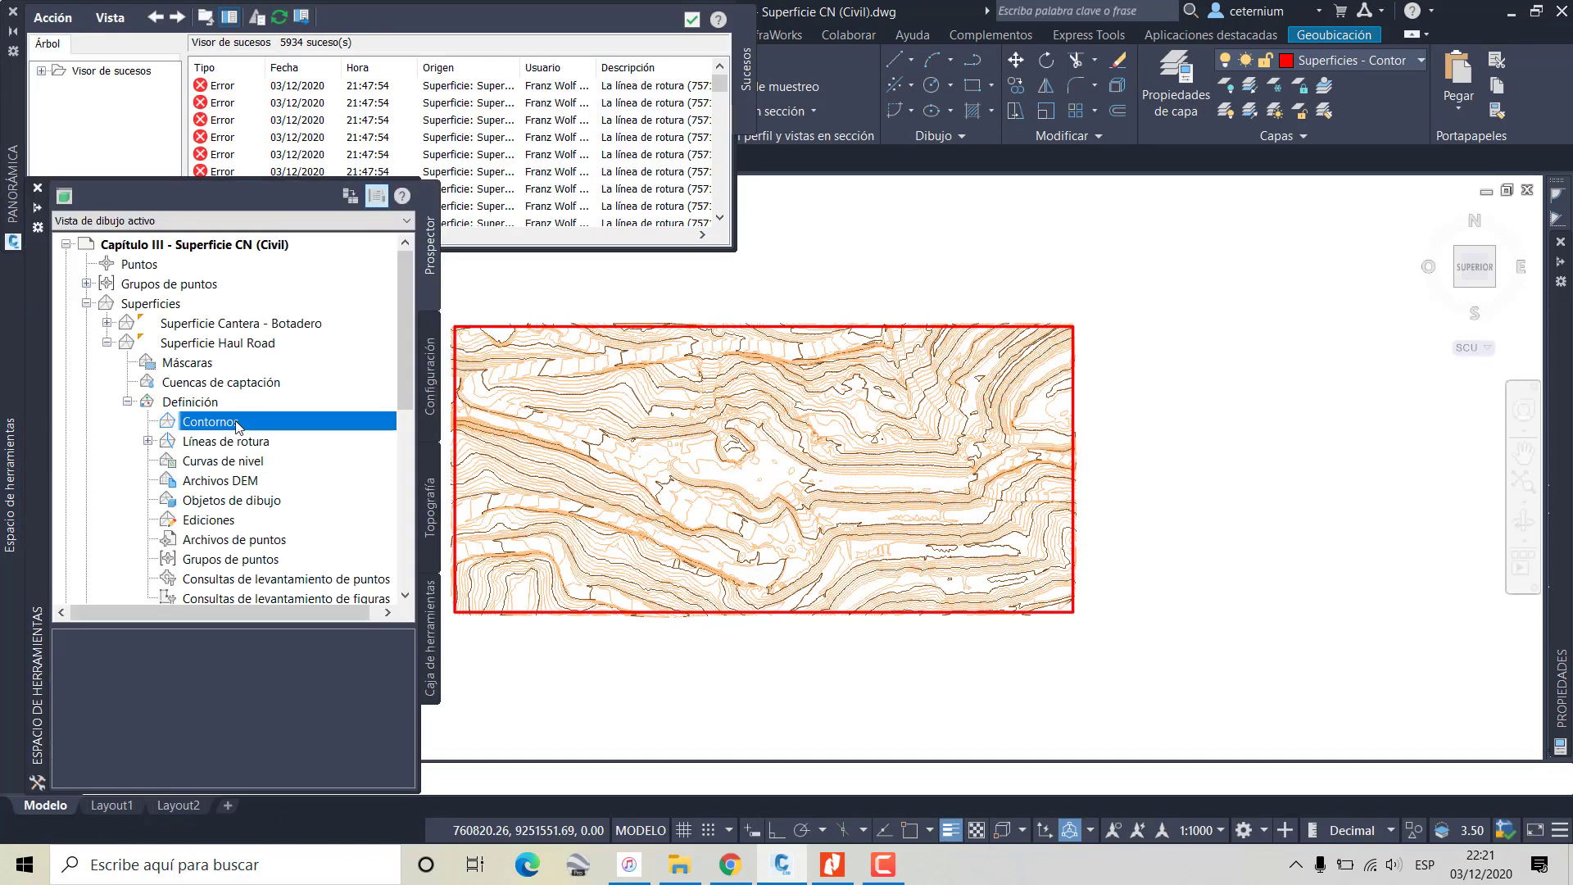
pyautogui.rightClick(238, 425)
pyautogui.click(258, 431)
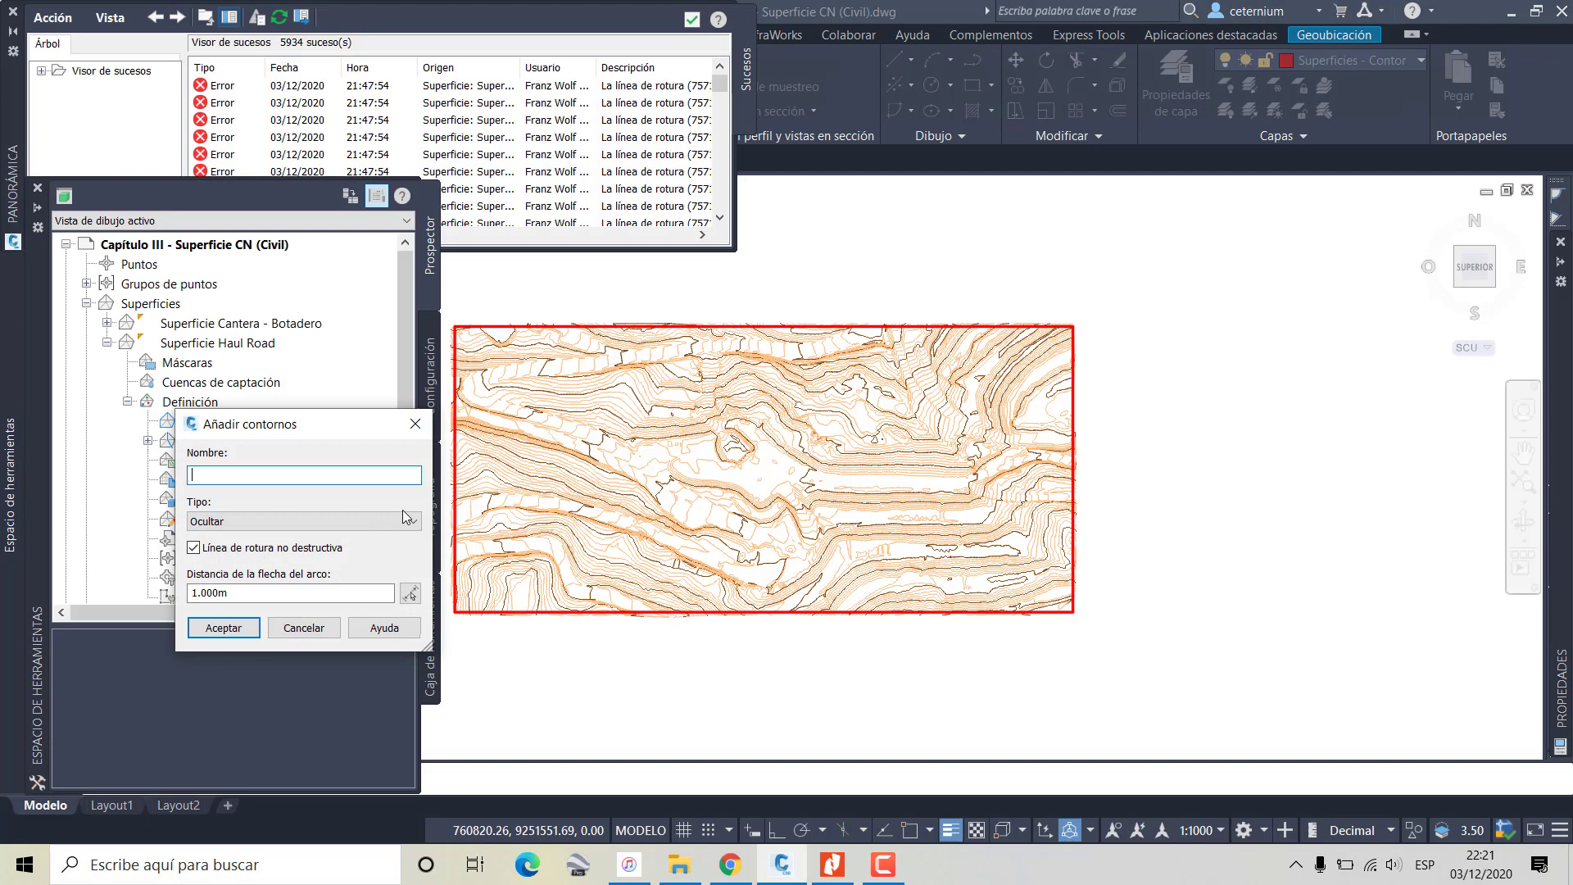
pyautogui.click(197, 524)
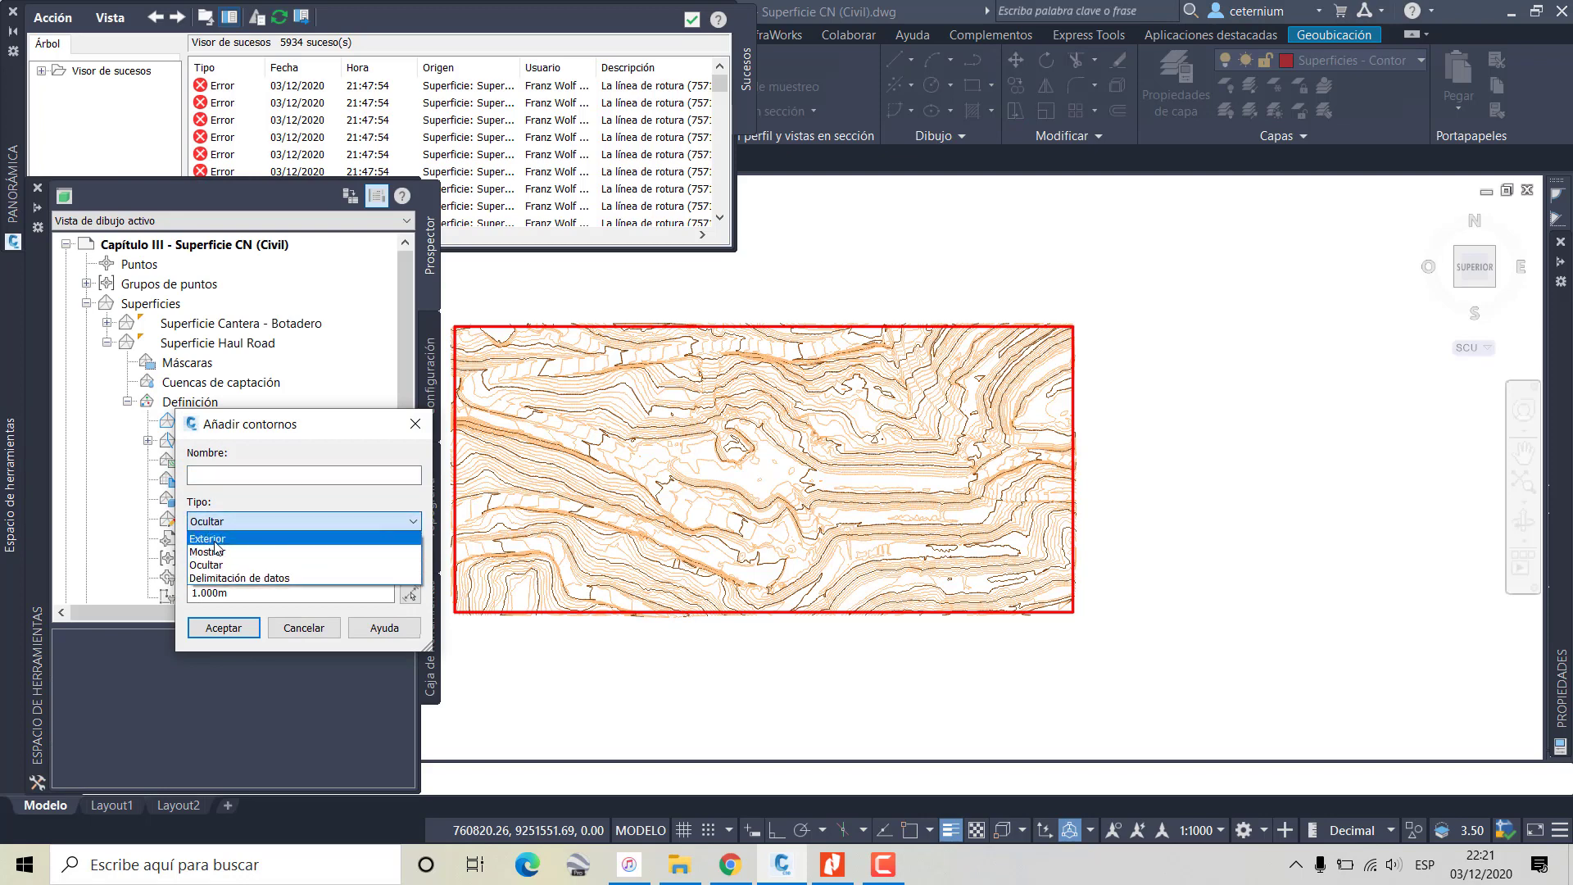
pyautogui.click(214, 544)
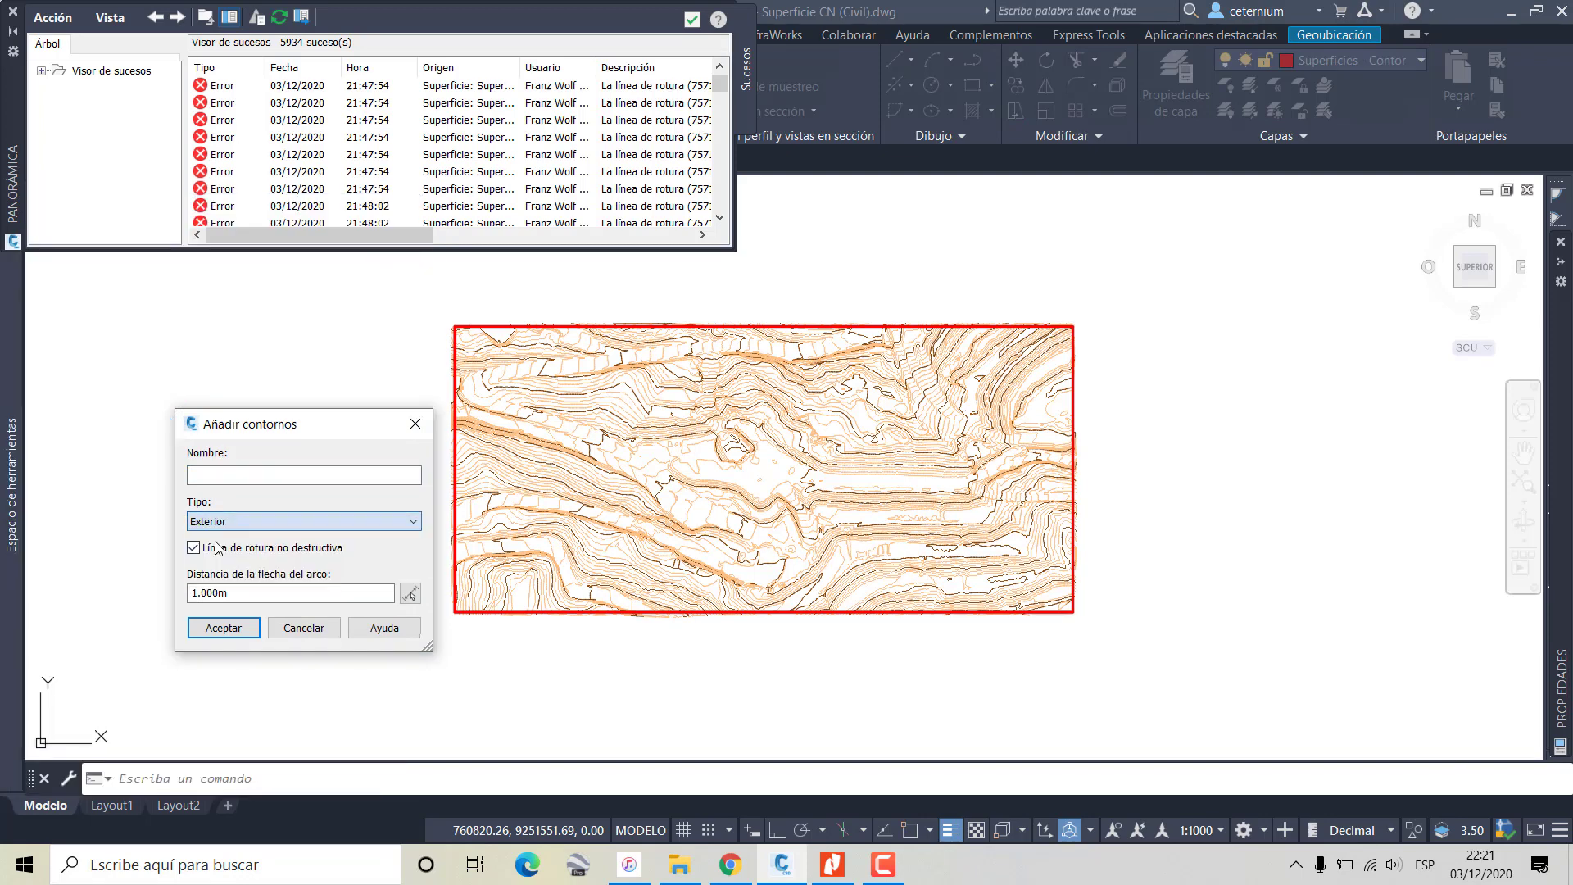
pyautogui.click(223, 627)
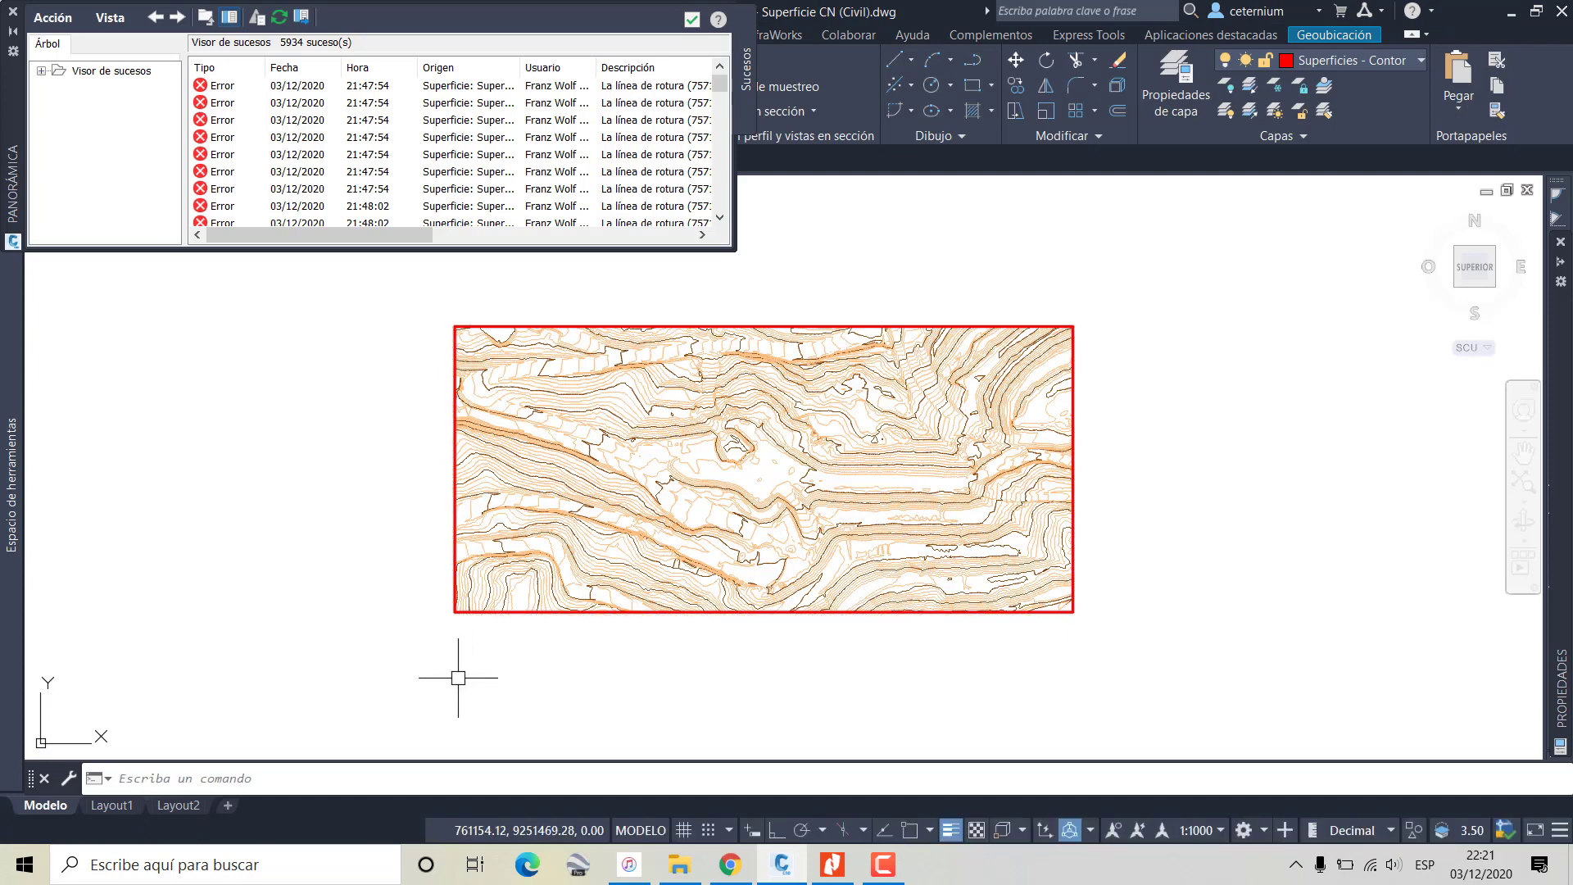
# Close the surface event log and make layer 0 the current layer
pyautogui.click(15, 16)
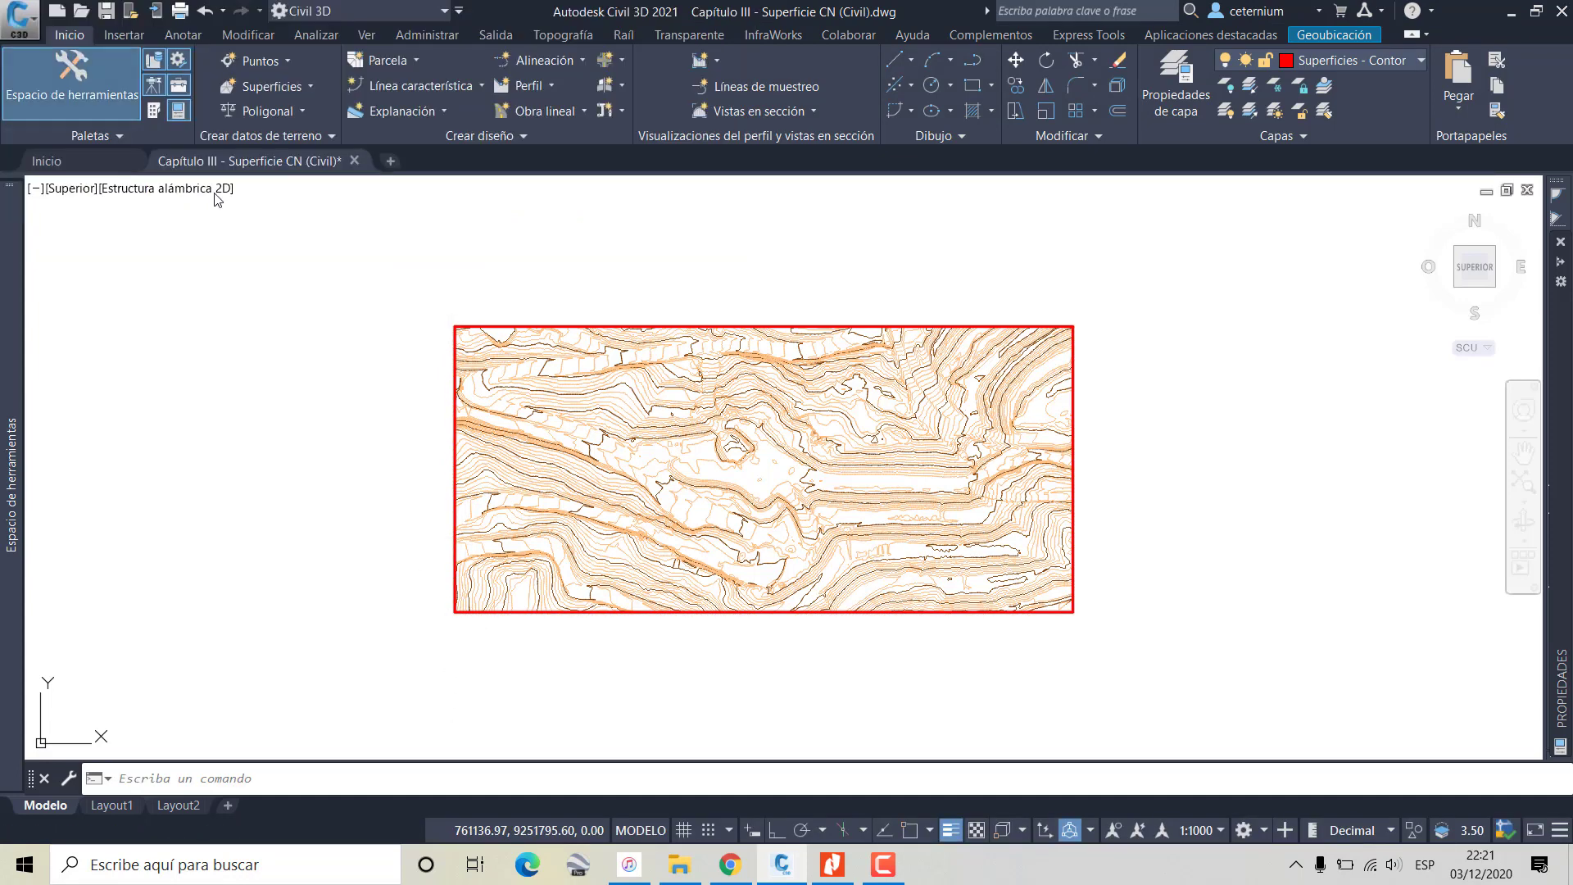
pyautogui.scroll(3, 416, 305)
pyautogui.scroll(2, 455, 328)
pyautogui.click(1176, 82)
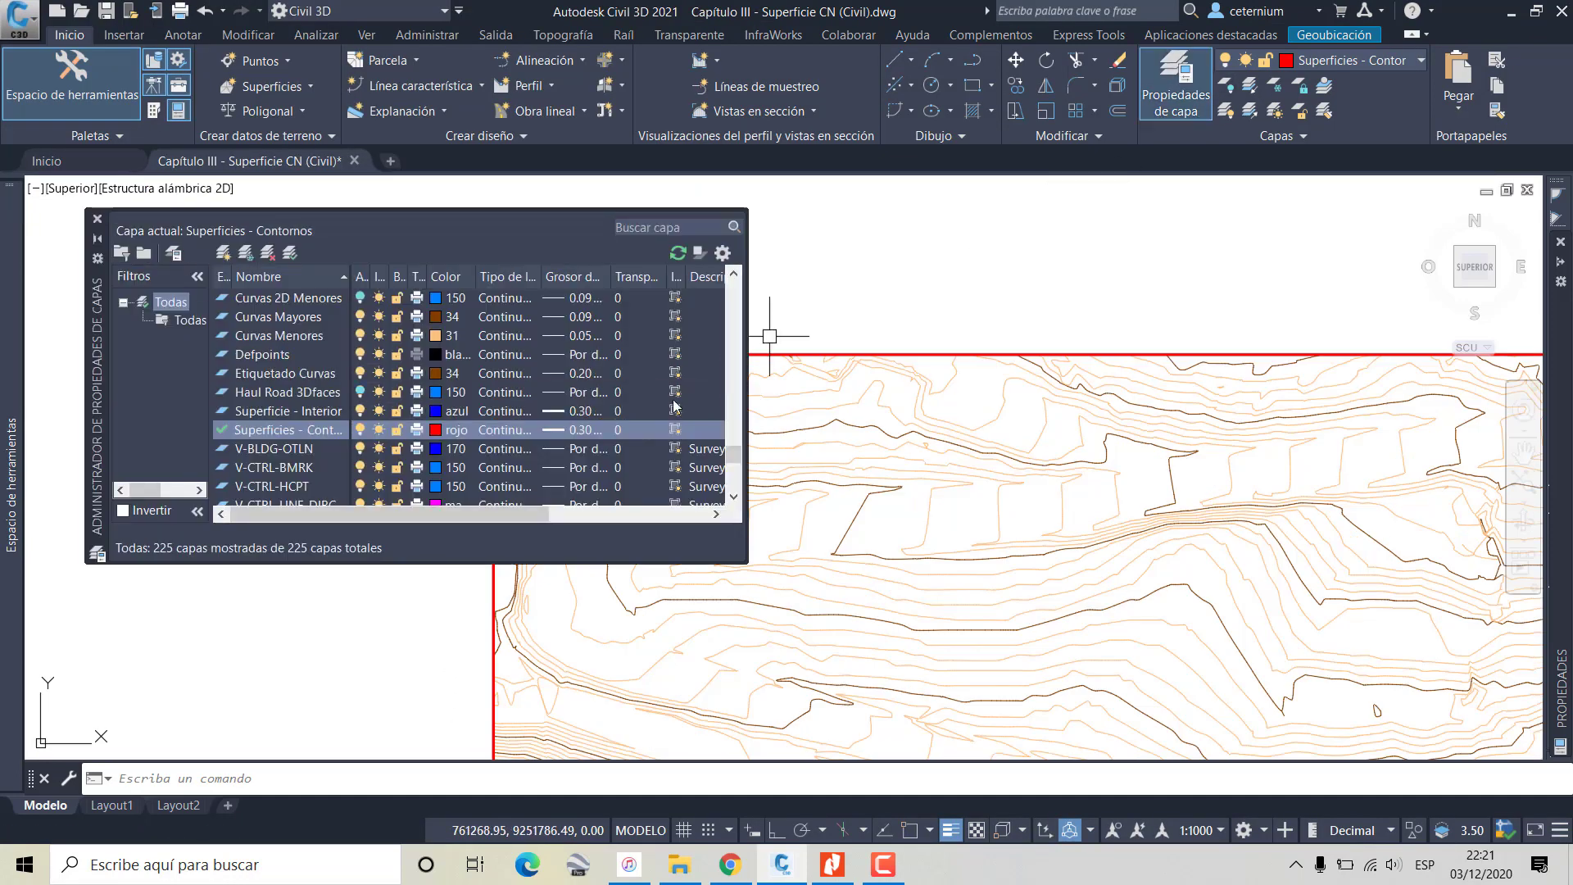
pyautogui.click(299, 252)
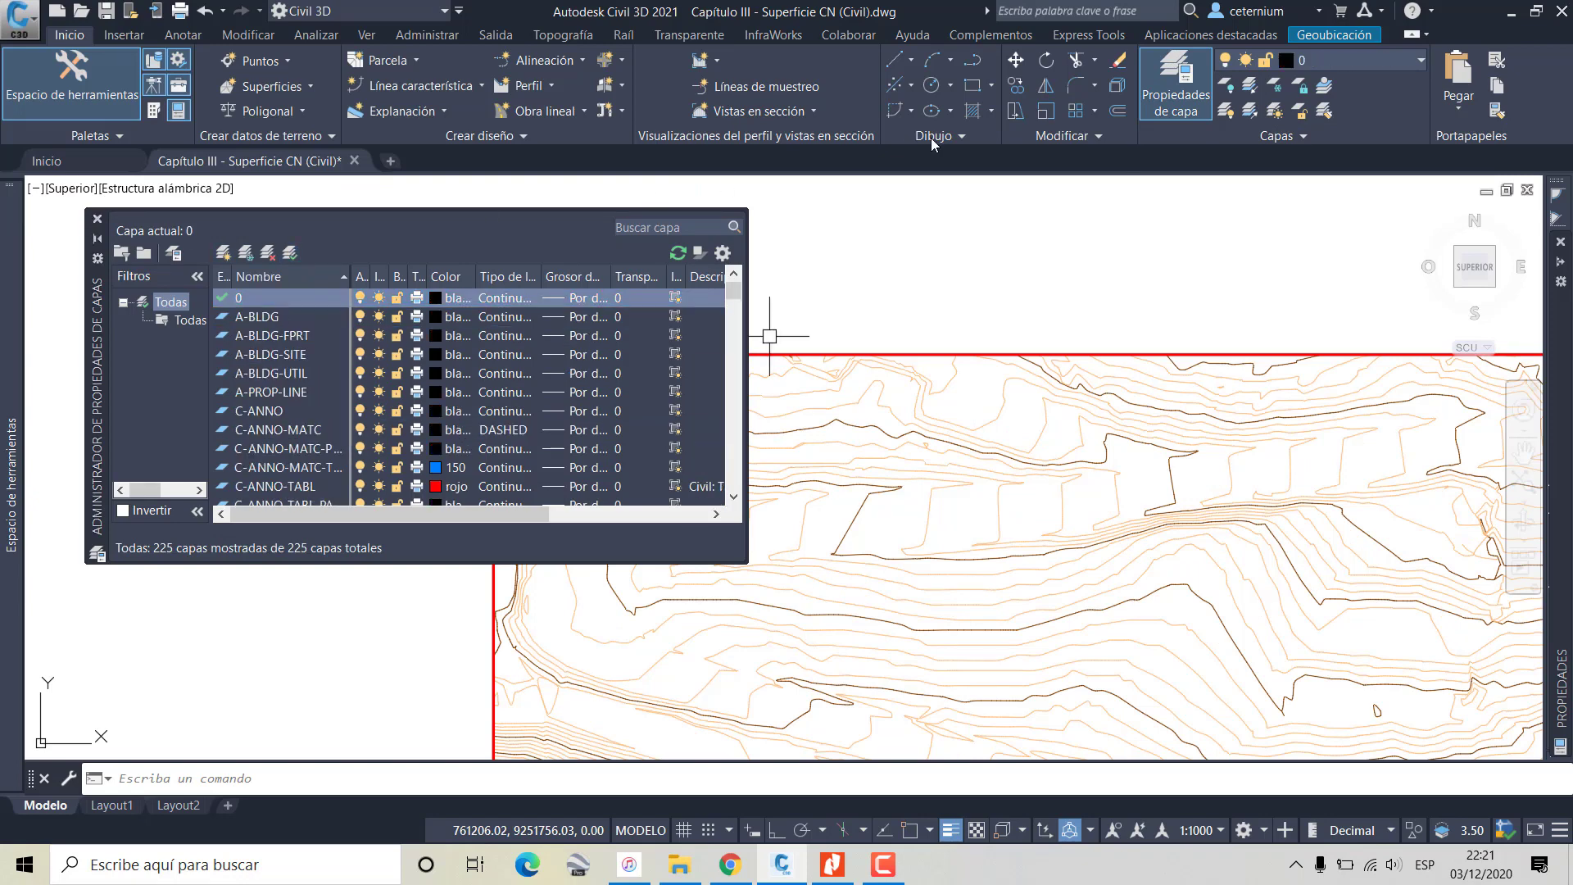
pyautogui.click(98, 220)
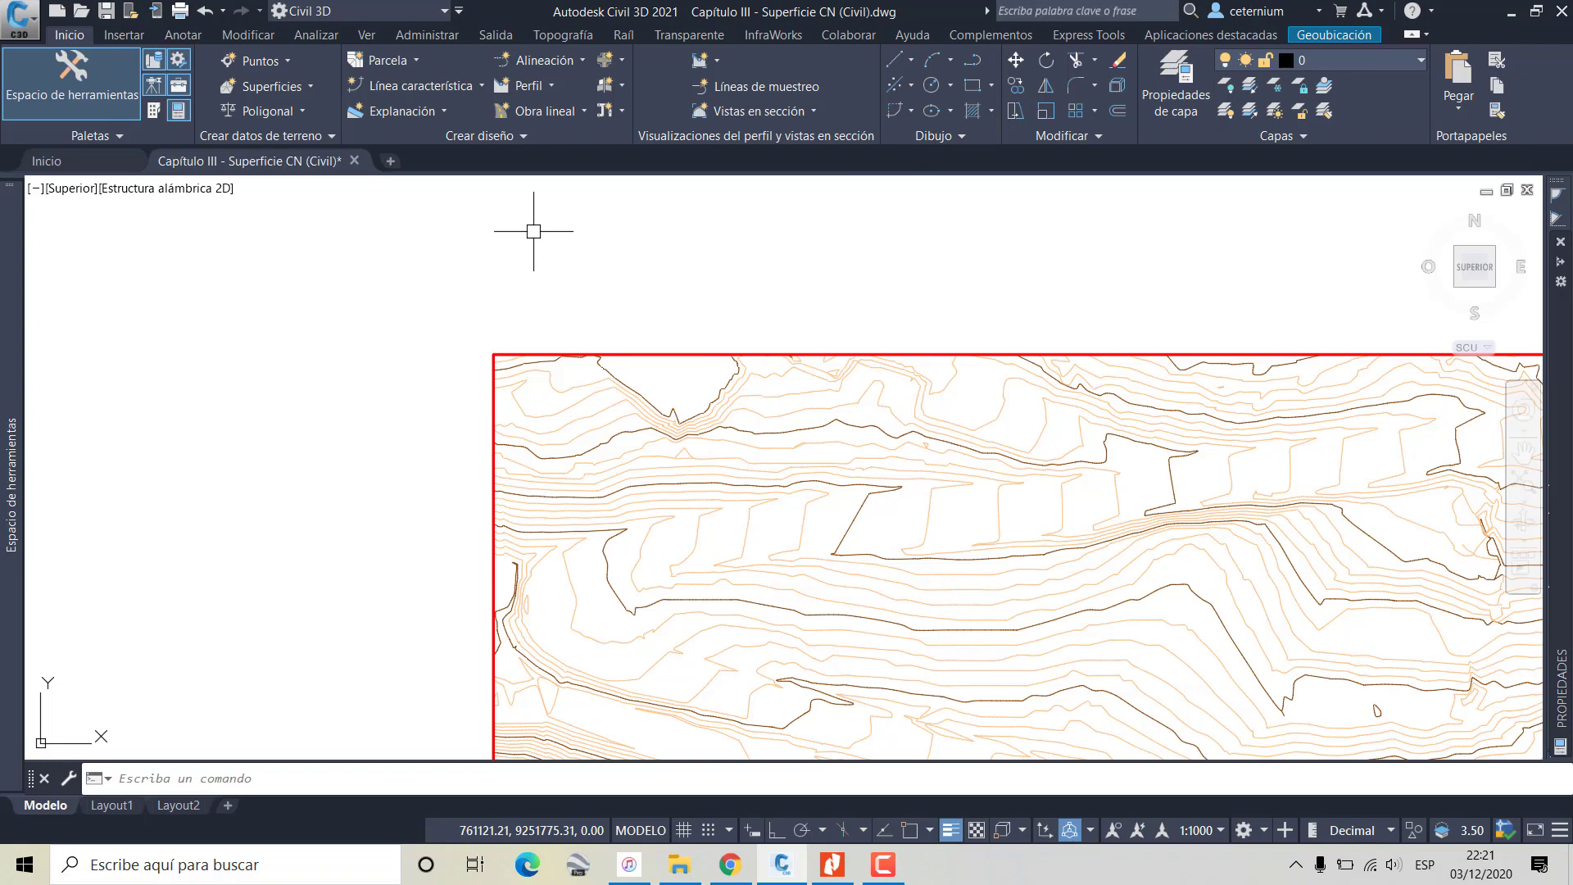
# Turn off the red boundary rectangle's layer with Desactivar capa
pyautogui.click(1225, 85)
pyautogui.click(826, 355)
pyautogui.rightClick(828, 327)
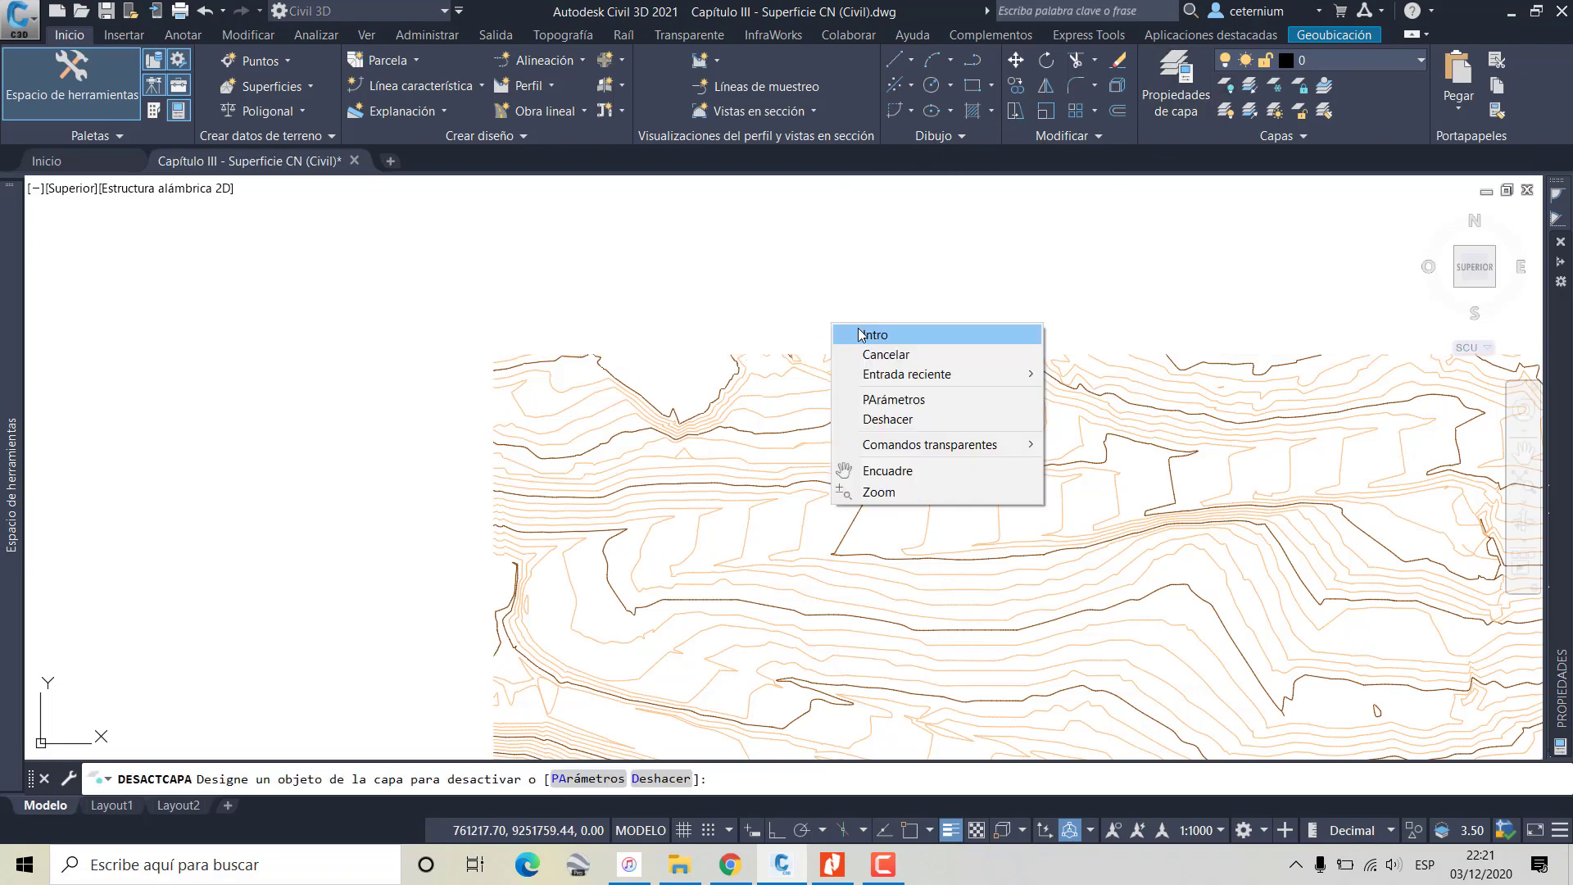
pyautogui.click(860, 337)
pyautogui.moveTo(794, 369)
pyautogui.mouseDown(button='middle')
pyautogui.moveTo(1115, 371)
pyautogui.moveTo(843, 439)
pyautogui.mouseUp(button='middle')
# Navigate over the contours and select the Haul Road surface
pyautogui.scroll(2, 941, 362)
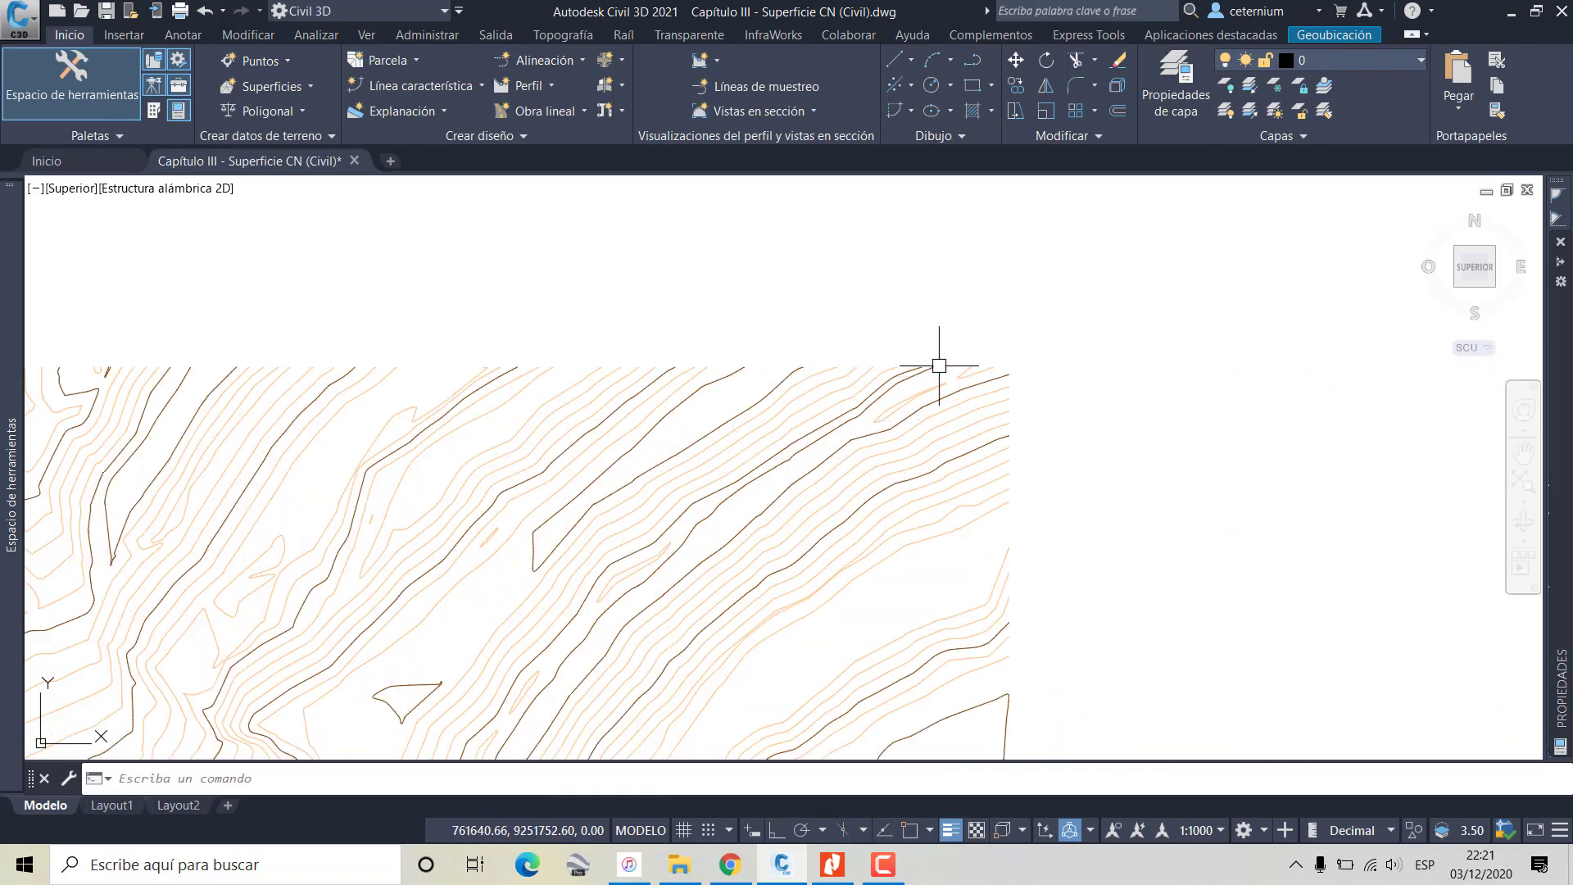
pyautogui.scroll(-2, 906, 562)
pyautogui.moveTo(906, 562); pyautogui.dragTo(969, 480, button='middle')
pyautogui.scroll(5, 956, 562)
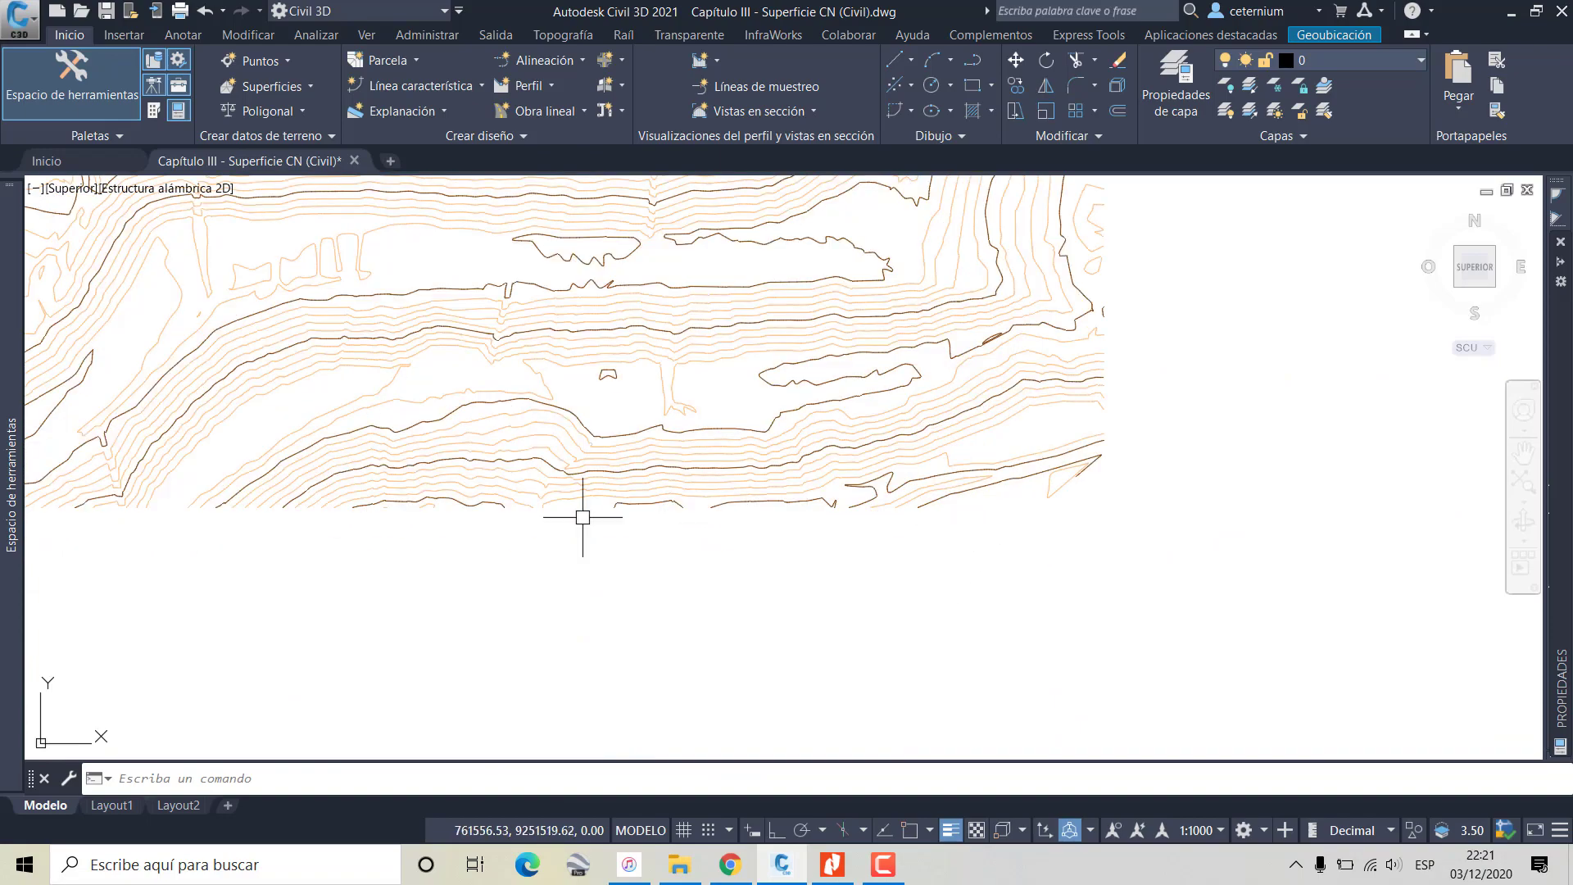
pyautogui.moveTo(582, 516)
pyautogui.mouseDown(button='middle')
pyautogui.moveTo(1081, 498)
pyautogui.moveTo(572, 475)
pyautogui.moveTo(404, 498)
pyautogui.moveTo(688, 480)
pyautogui.moveTo(604, 598)
pyautogui.mouseUp(button='middle')
pyautogui.scroll(-2, 621, 551)
pyautogui.scroll(-2, 620, 551)
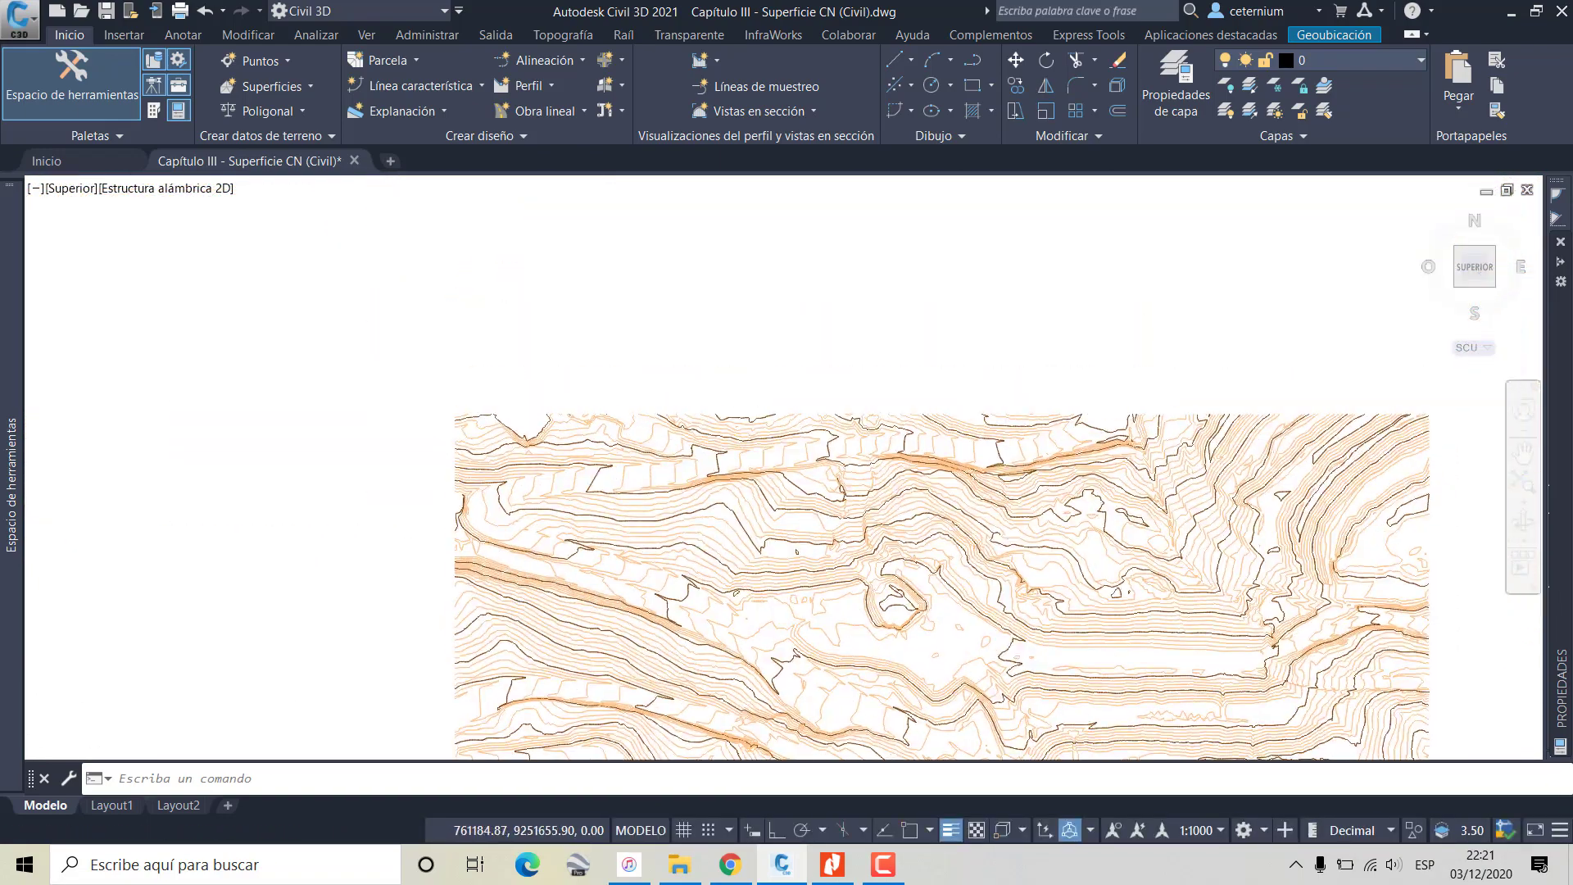
pyautogui.scroll(2, 519, 426)
pyautogui.click(503, 421)
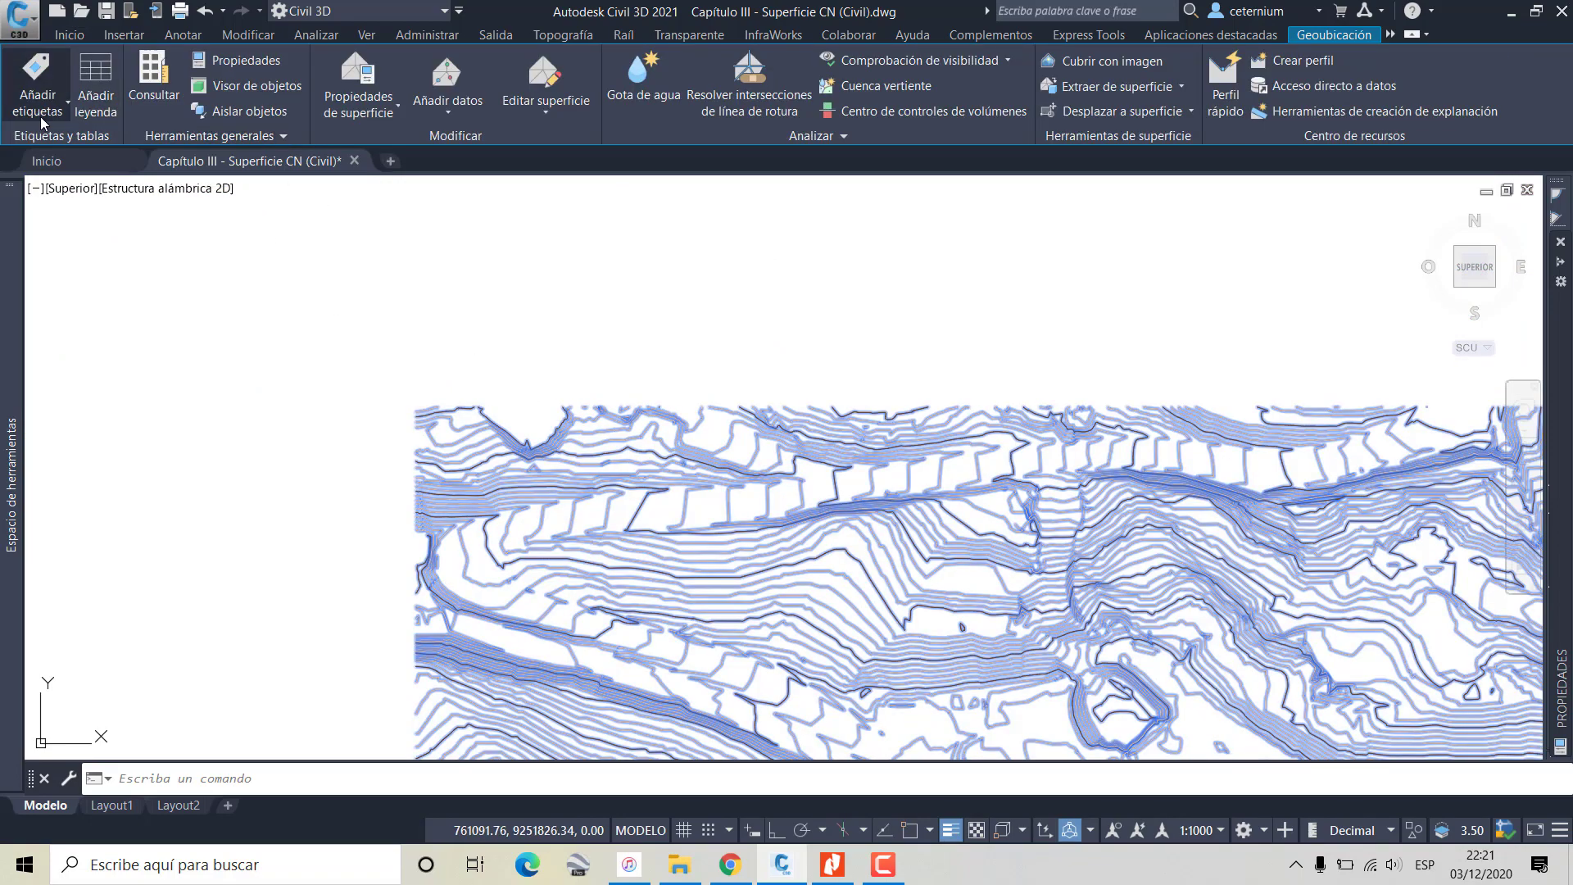
# Add Curva de nivel - Múltiple labels along a line from the left edge to the bottom edge
pyautogui.click(41, 121)
pyautogui.click(147, 350)
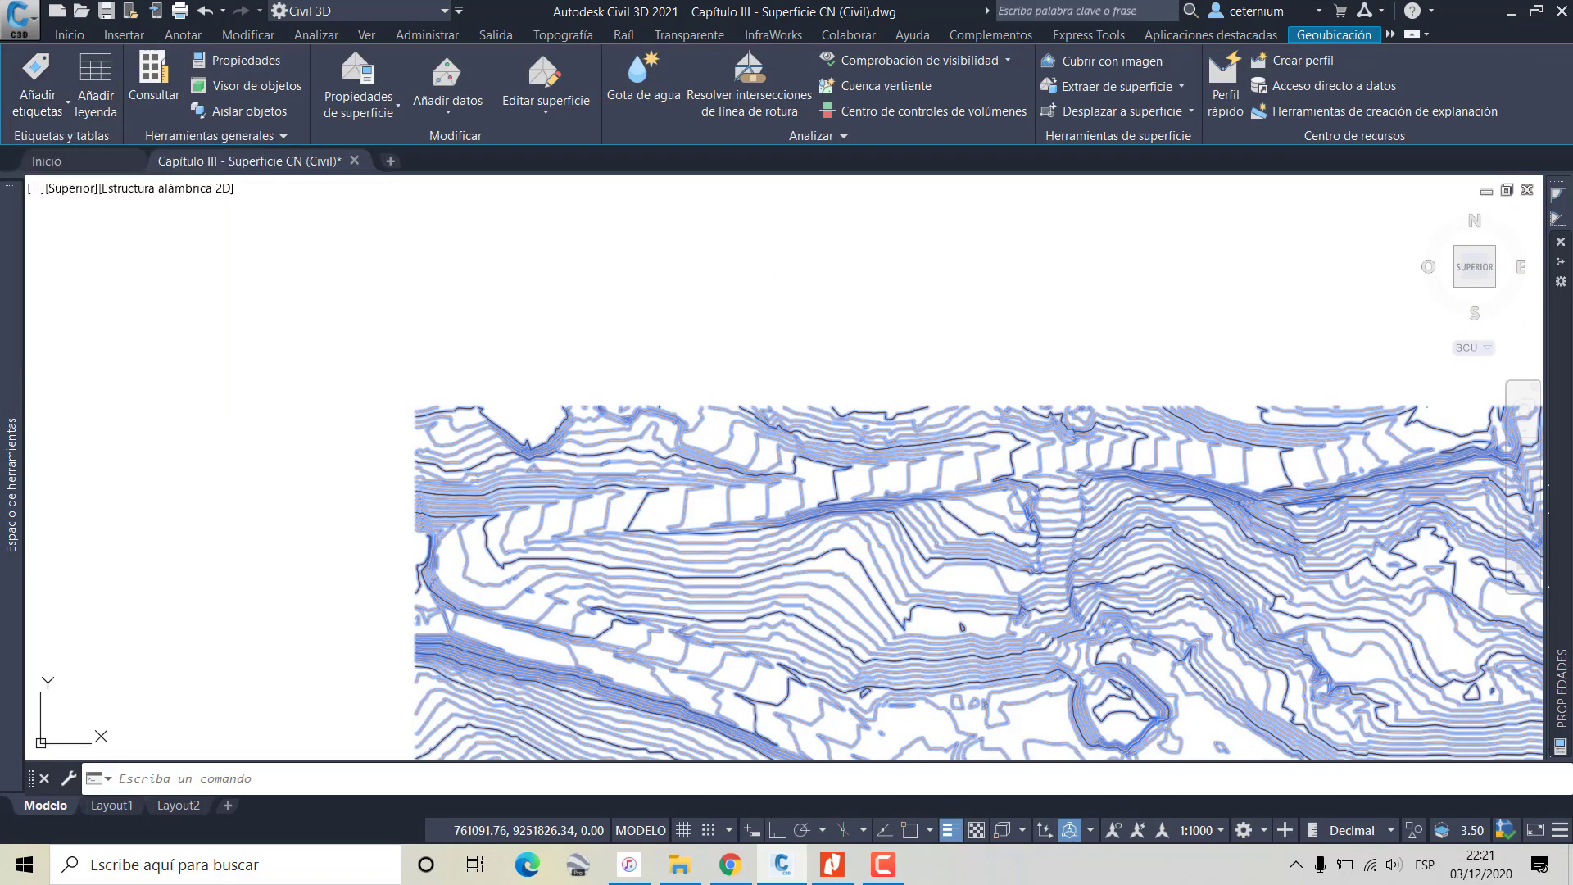
pyautogui.click(416, 406)
pyautogui.scroll(3, 456, 393)
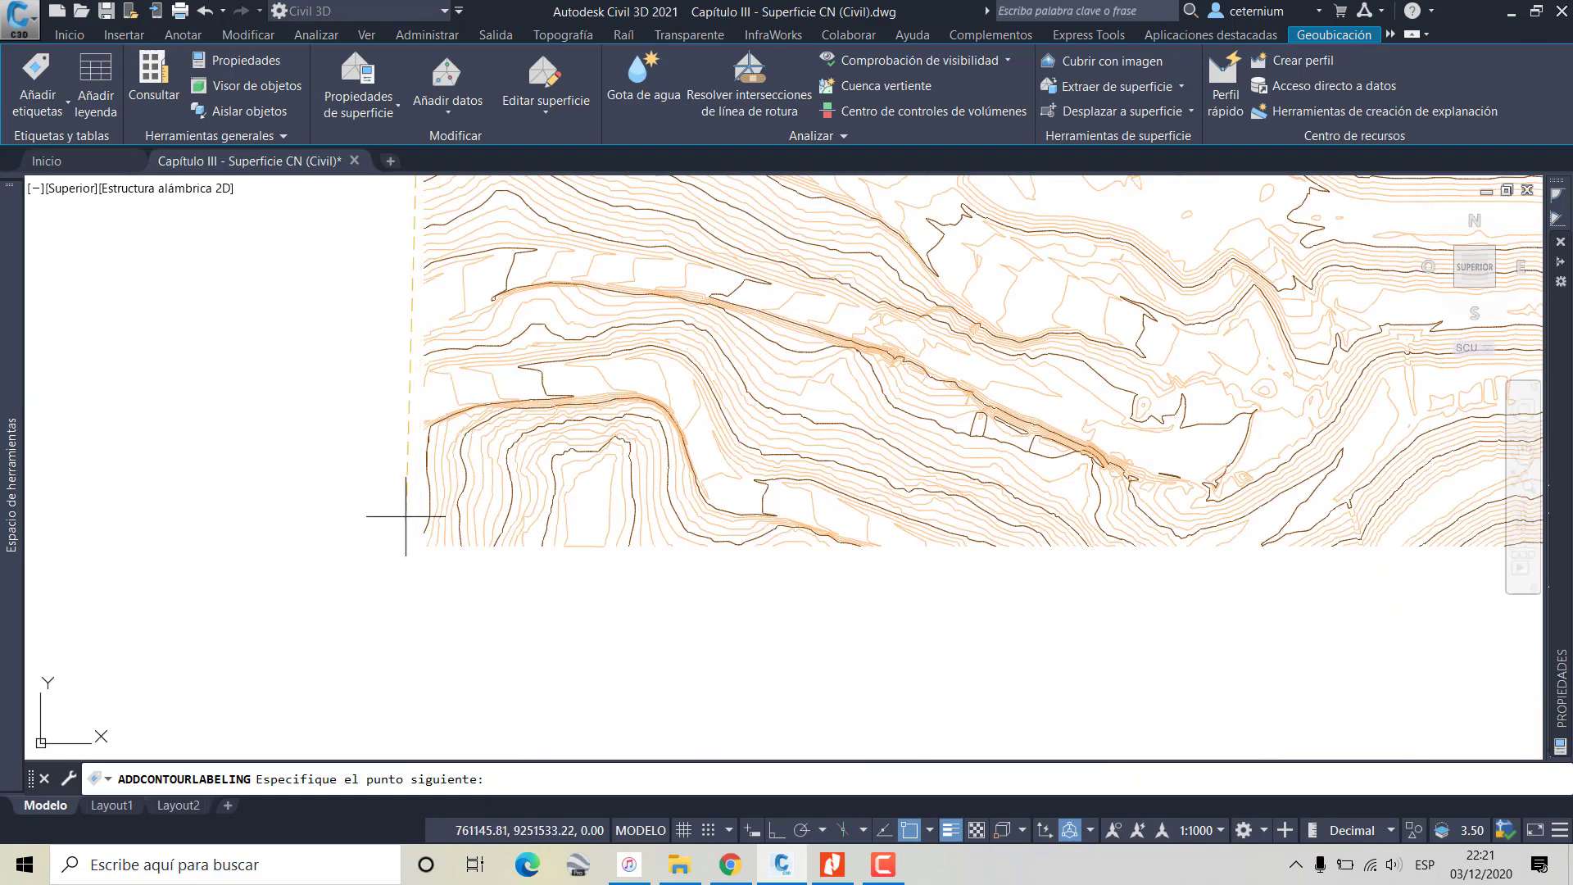
pyautogui.scroll(-3, 454, 582)
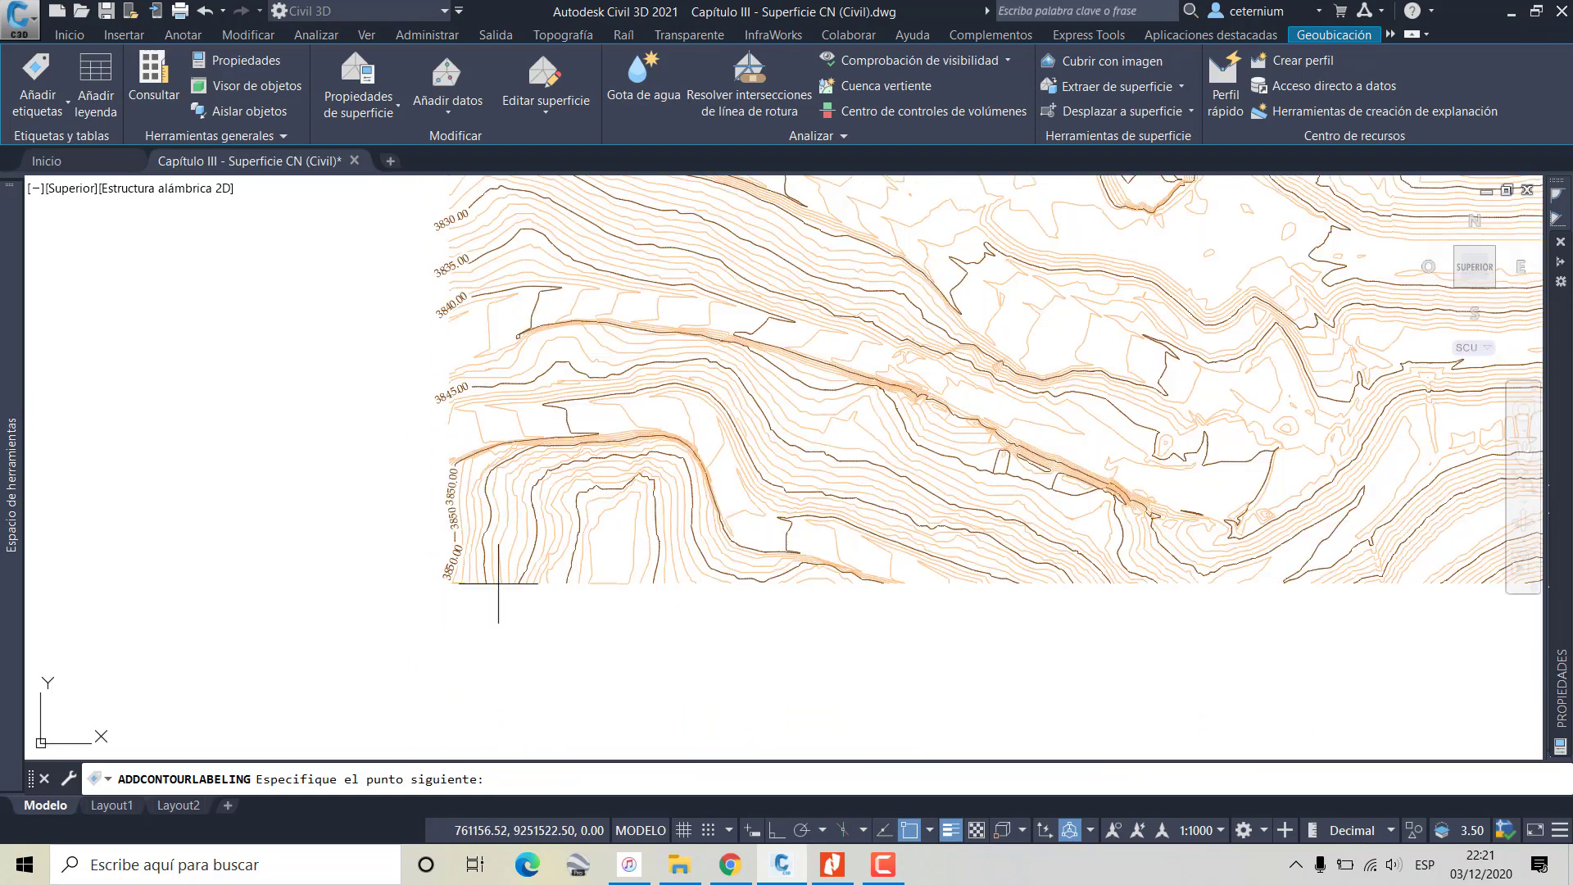
pyautogui.moveTo(501, 550); pyautogui.dragTo(1263, 509, button='middle')
pyautogui.scroll(3, 1278, 568)
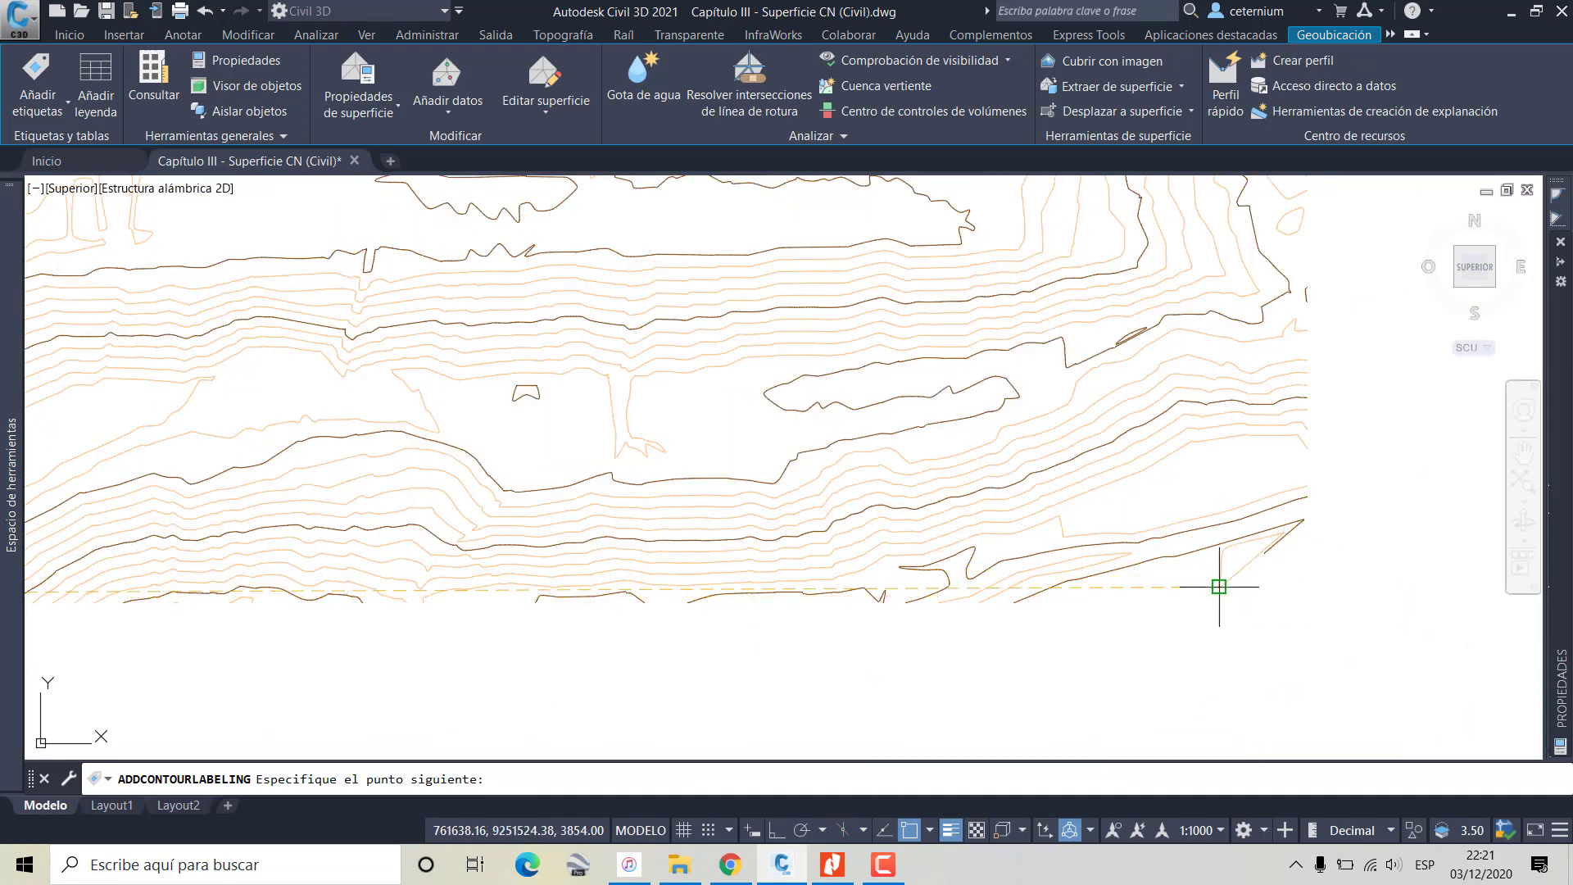
pyautogui.click(1222, 597)
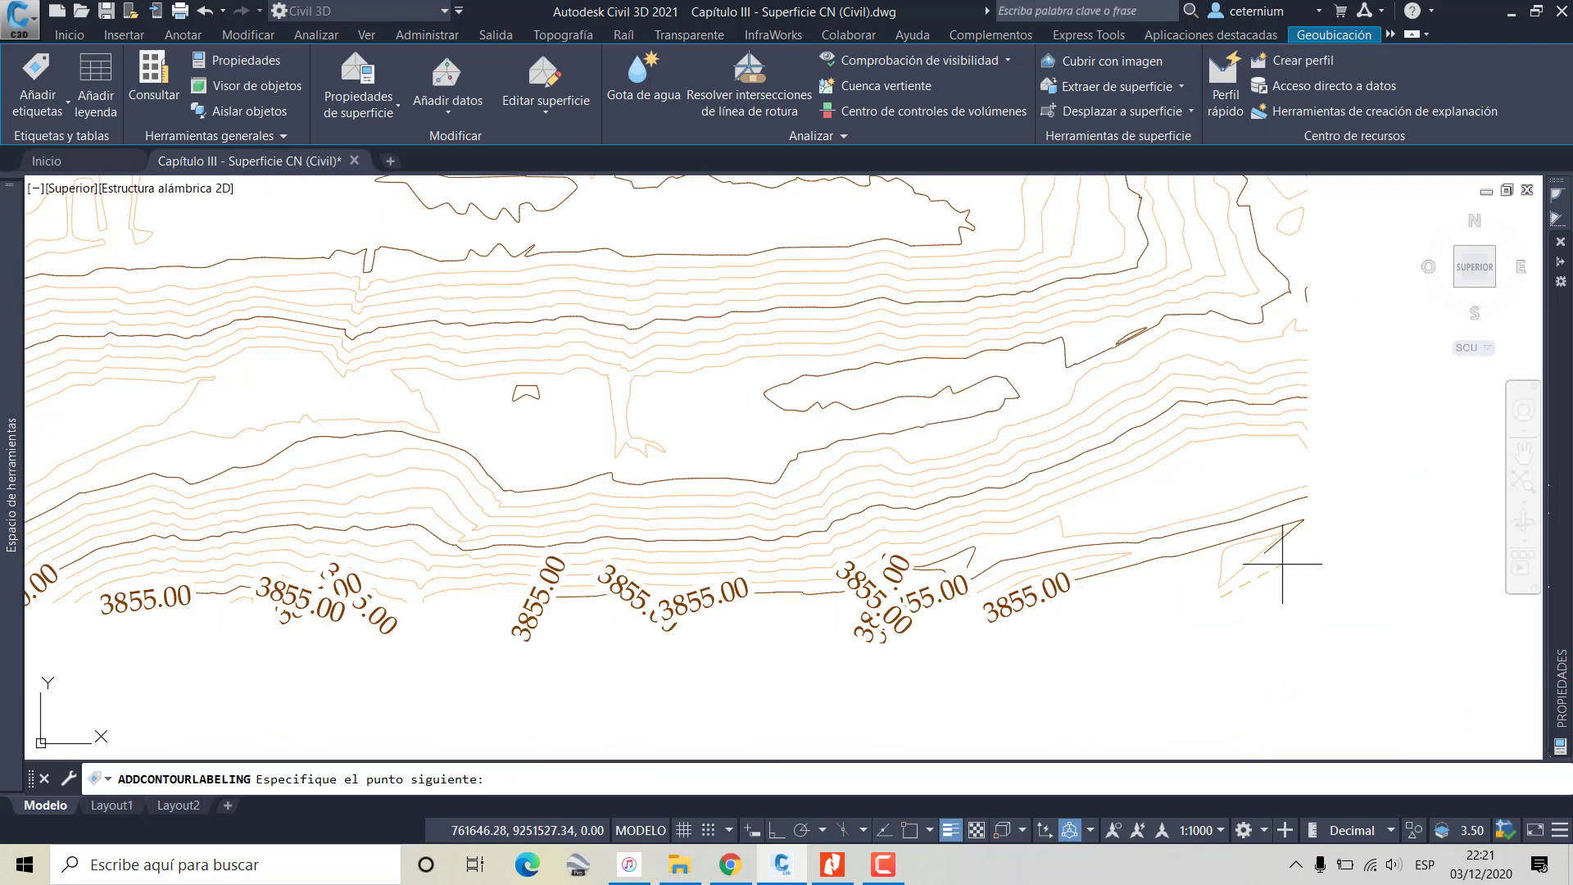
pyautogui.press('Return')
pyautogui.scroll(-5, 638, 523)
pyautogui.press('Escape')
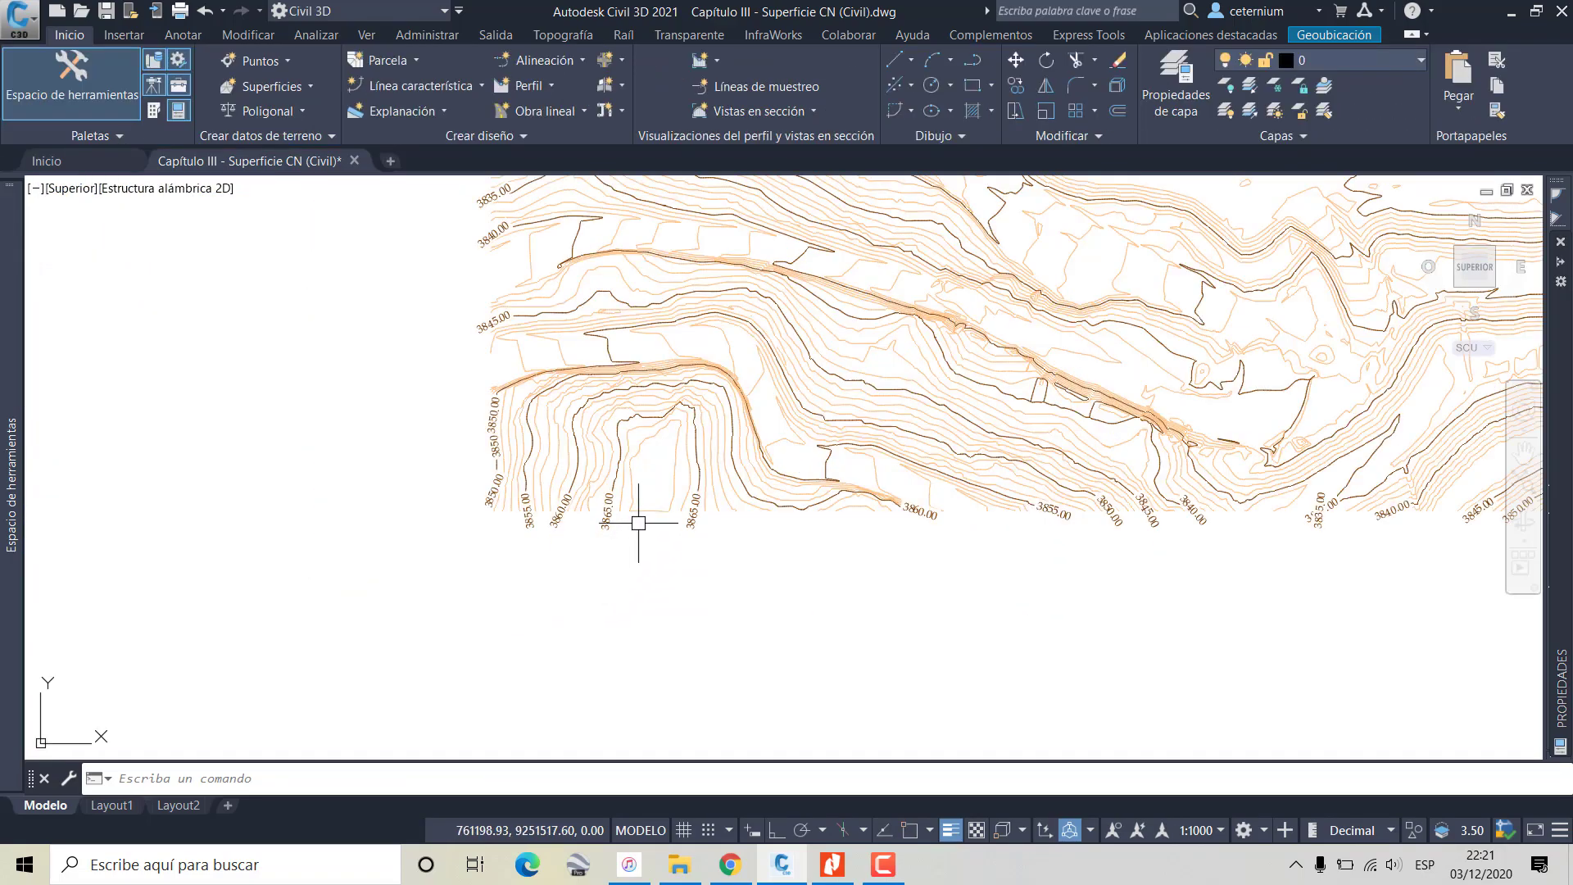
# Inspect the left- and bottom-edge labels, briefly selecting the 3855.00 labels
pyautogui.moveTo(660, 388); pyautogui.dragTo(615, 298, button='middle')
pyautogui.scroll(5, 467, 344)
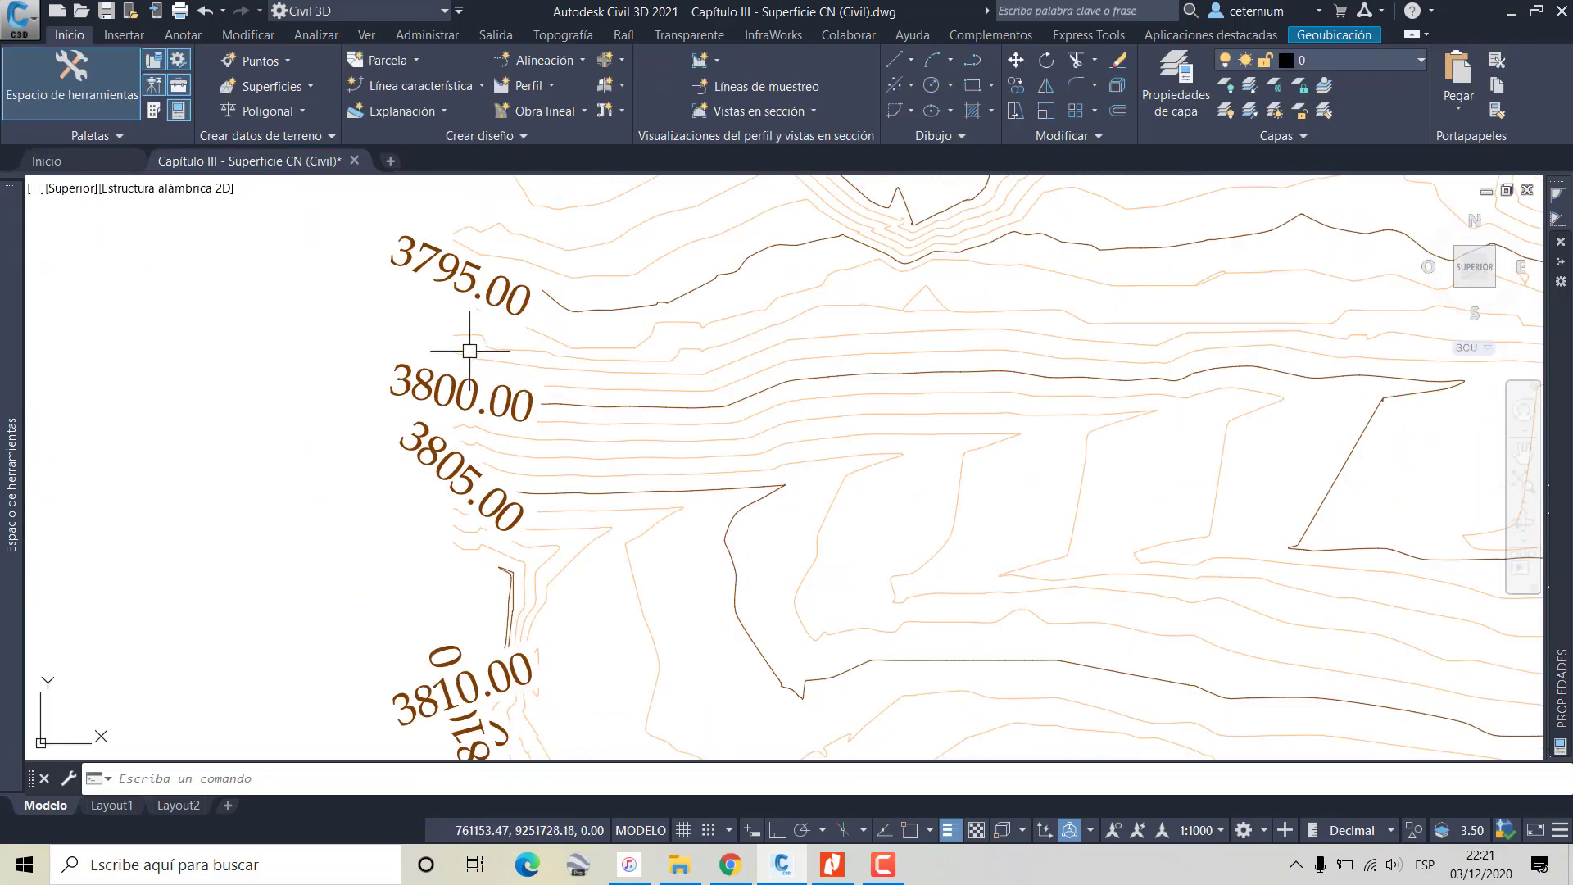
pyautogui.scroll(-5, 854, 530)
pyautogui.moveTo(854, 530); pyautogui.dragTo(720, 439, button='middle')
pyautogui.scroll(4, 831, 492)
pyautogui.scroll(2, 526, 467)
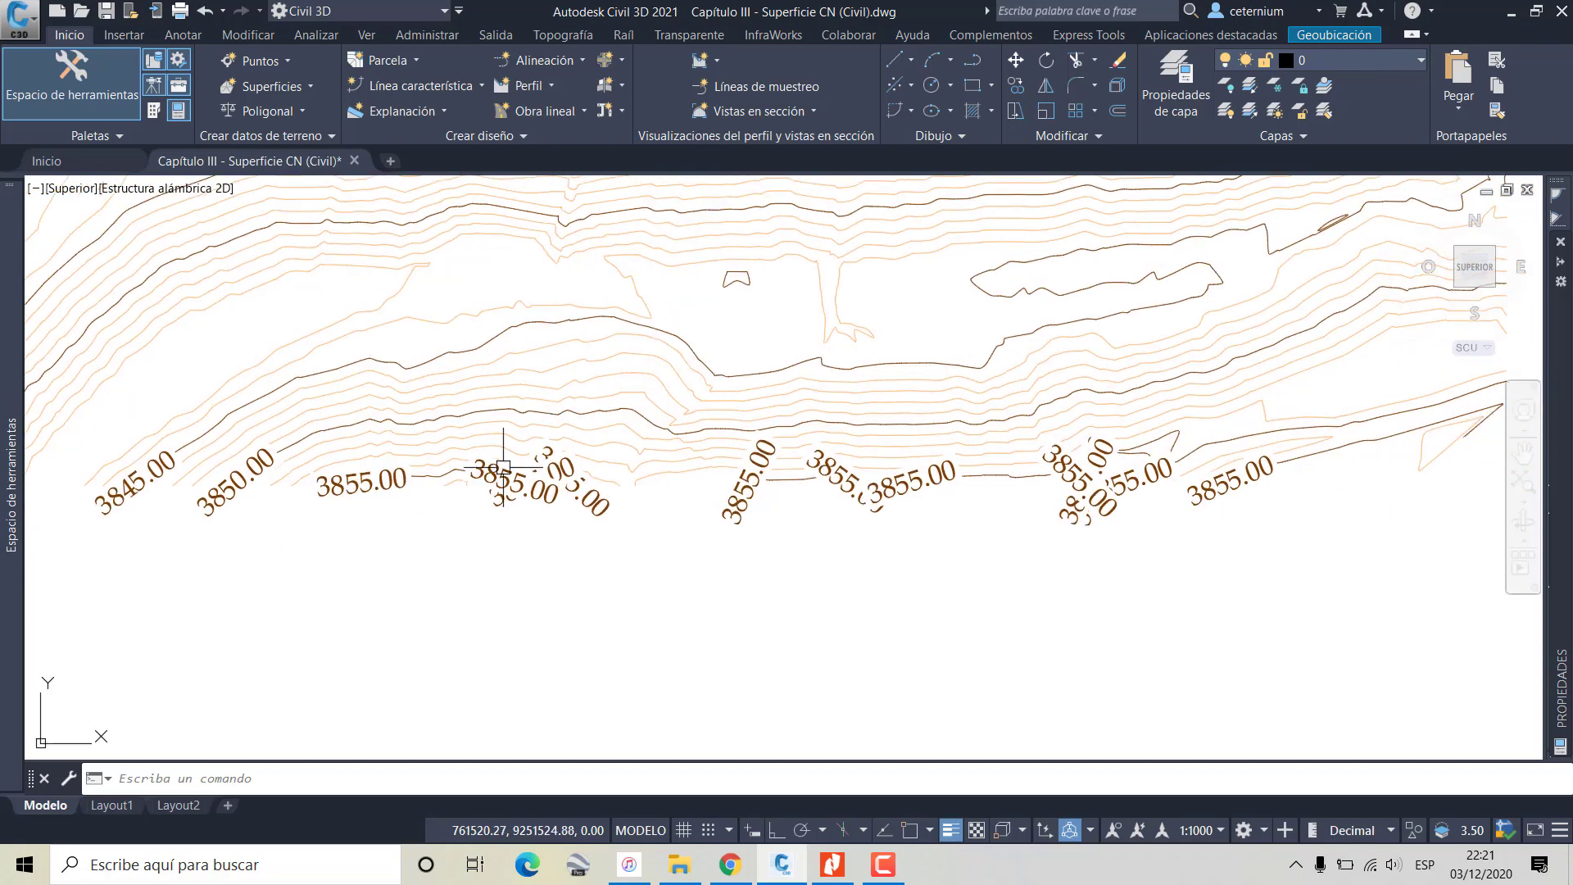
pyautogui.scroll(-1, 614, 475)
pyautogui.click(615, 474)
pyautogui.scroll(-3, 614, 473)
pyautogui.scroll(-1, 614, 464)
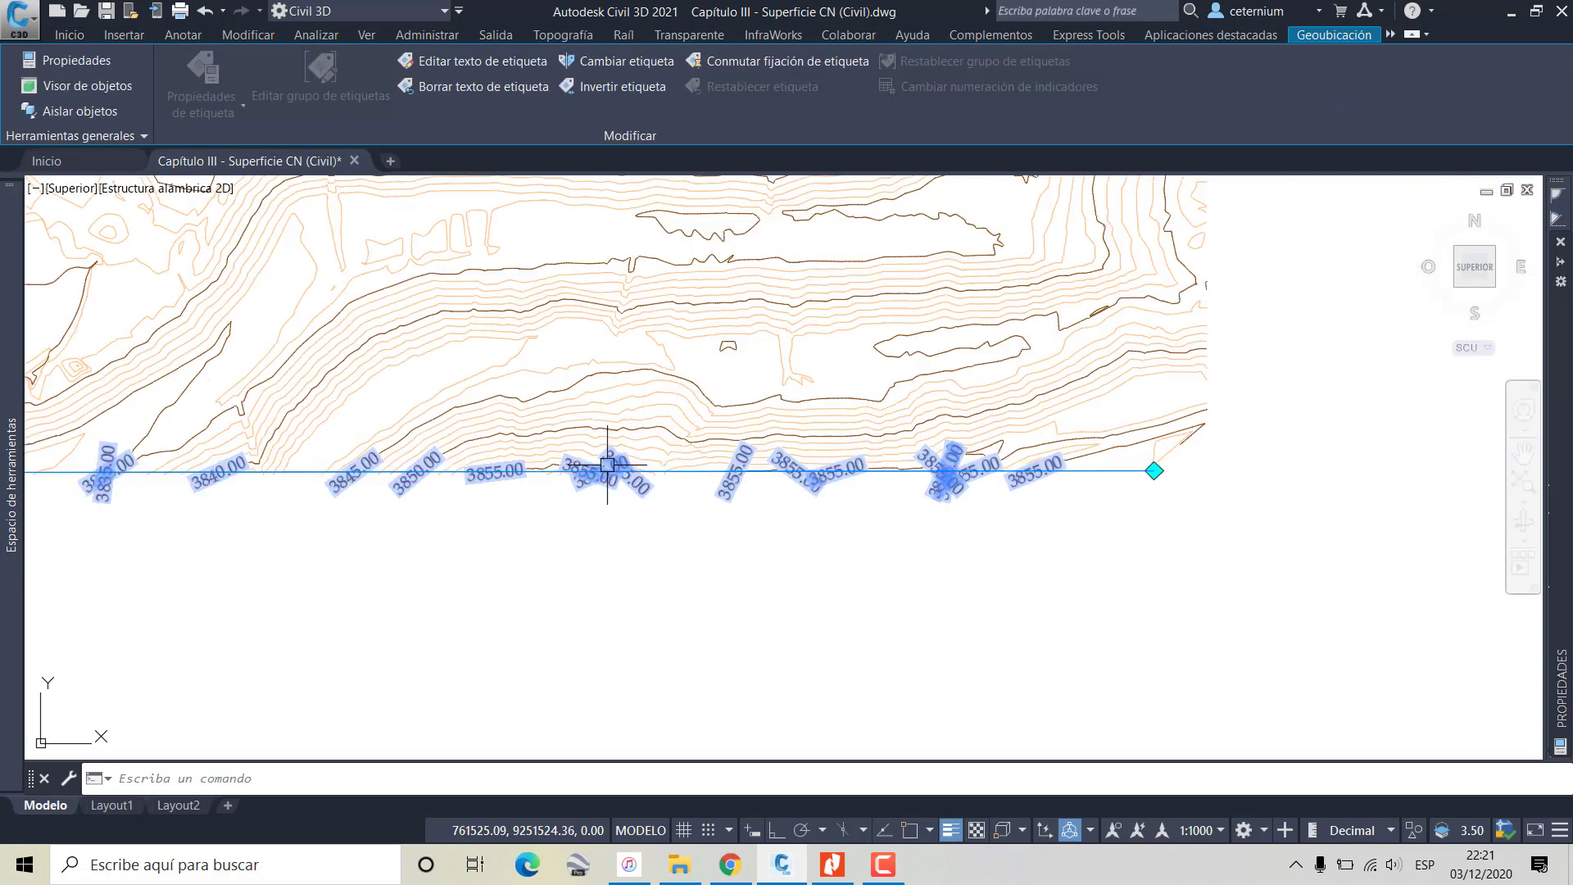
pyautogui.press('Escape')
pyautogui.scroll(2, 692, 390)
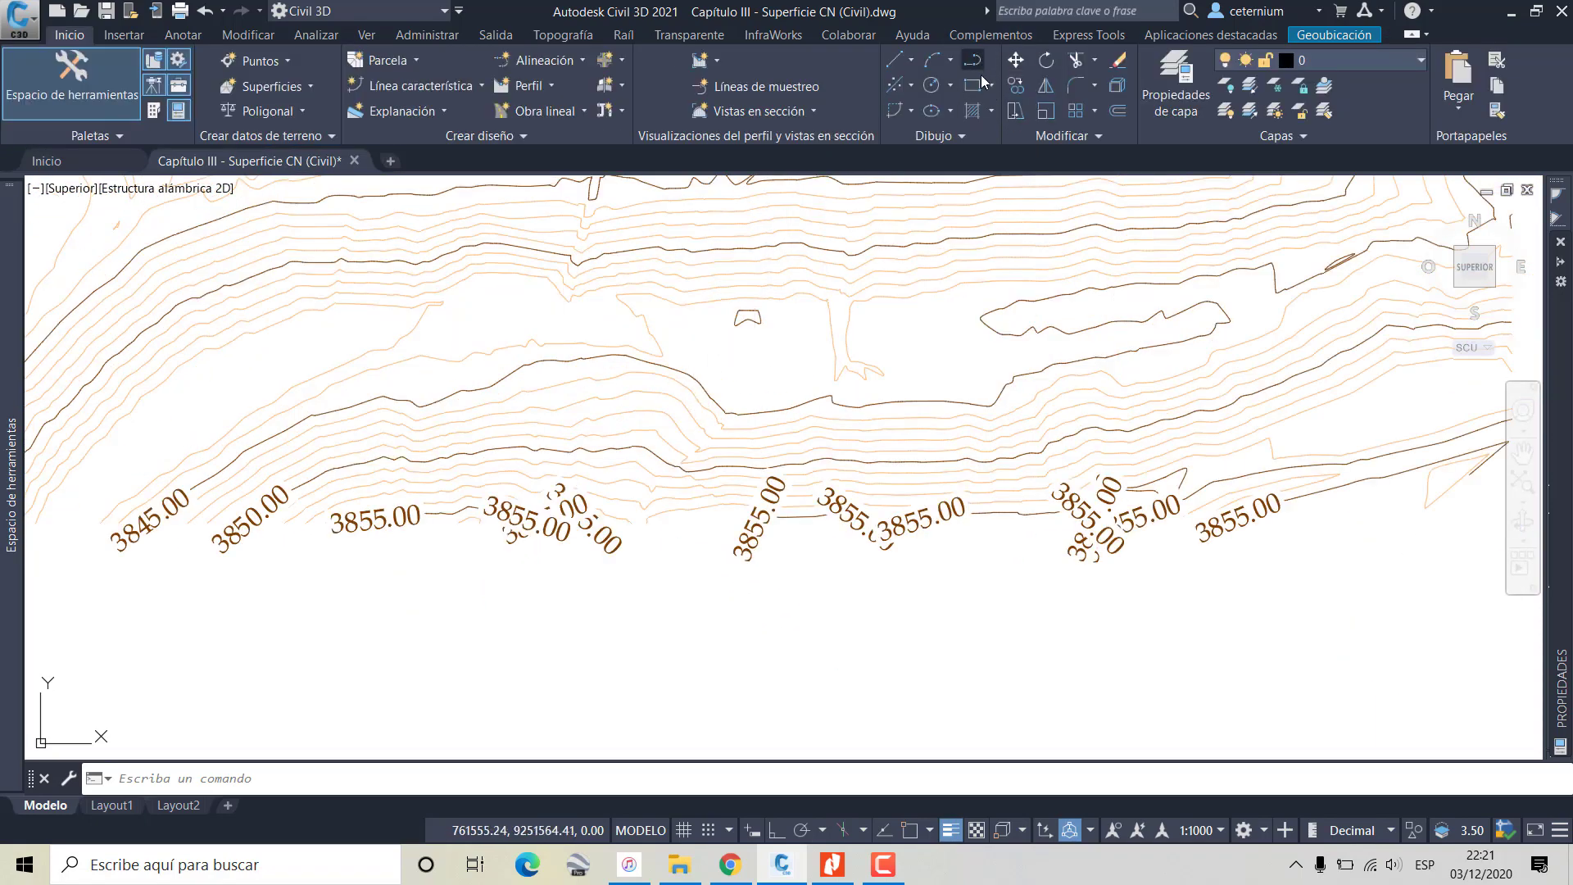
# Draw a temporary polyline across the contours
pyautogui.click(975, 65)
pyautogui.scroll(3, 1306, 288)
pyautogui.scroll(2, 1109, 302)
pyautogui.click(1109, 283)
pyautogui.press('Escape')
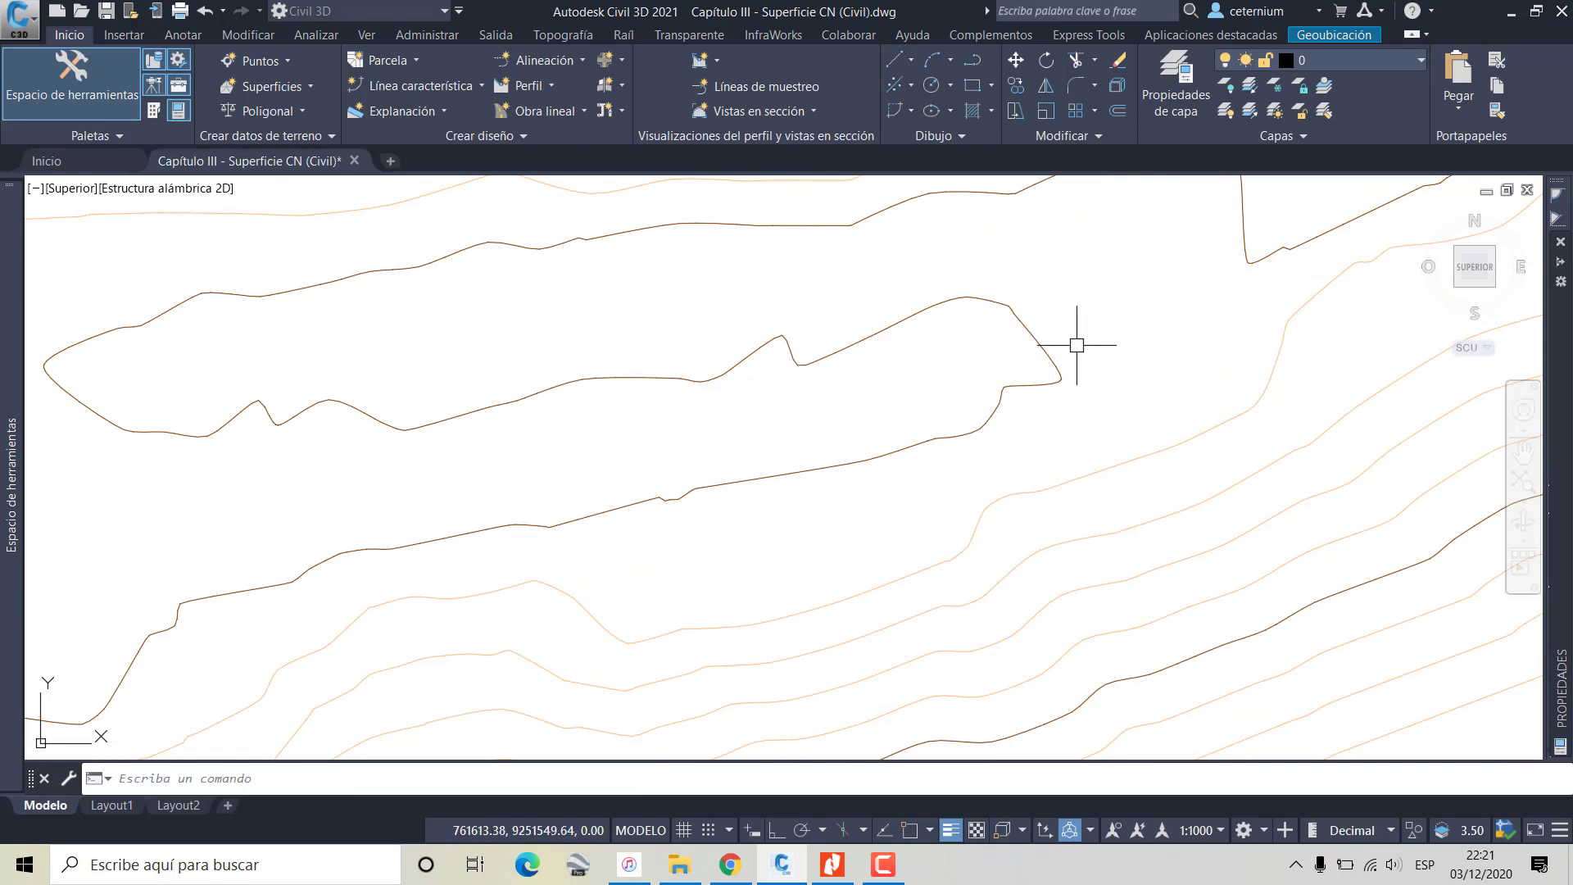
pyautogui.click(978, 61)
pyautogui.scroll(2, 877, 459)
pyautogui.click(870, 466)
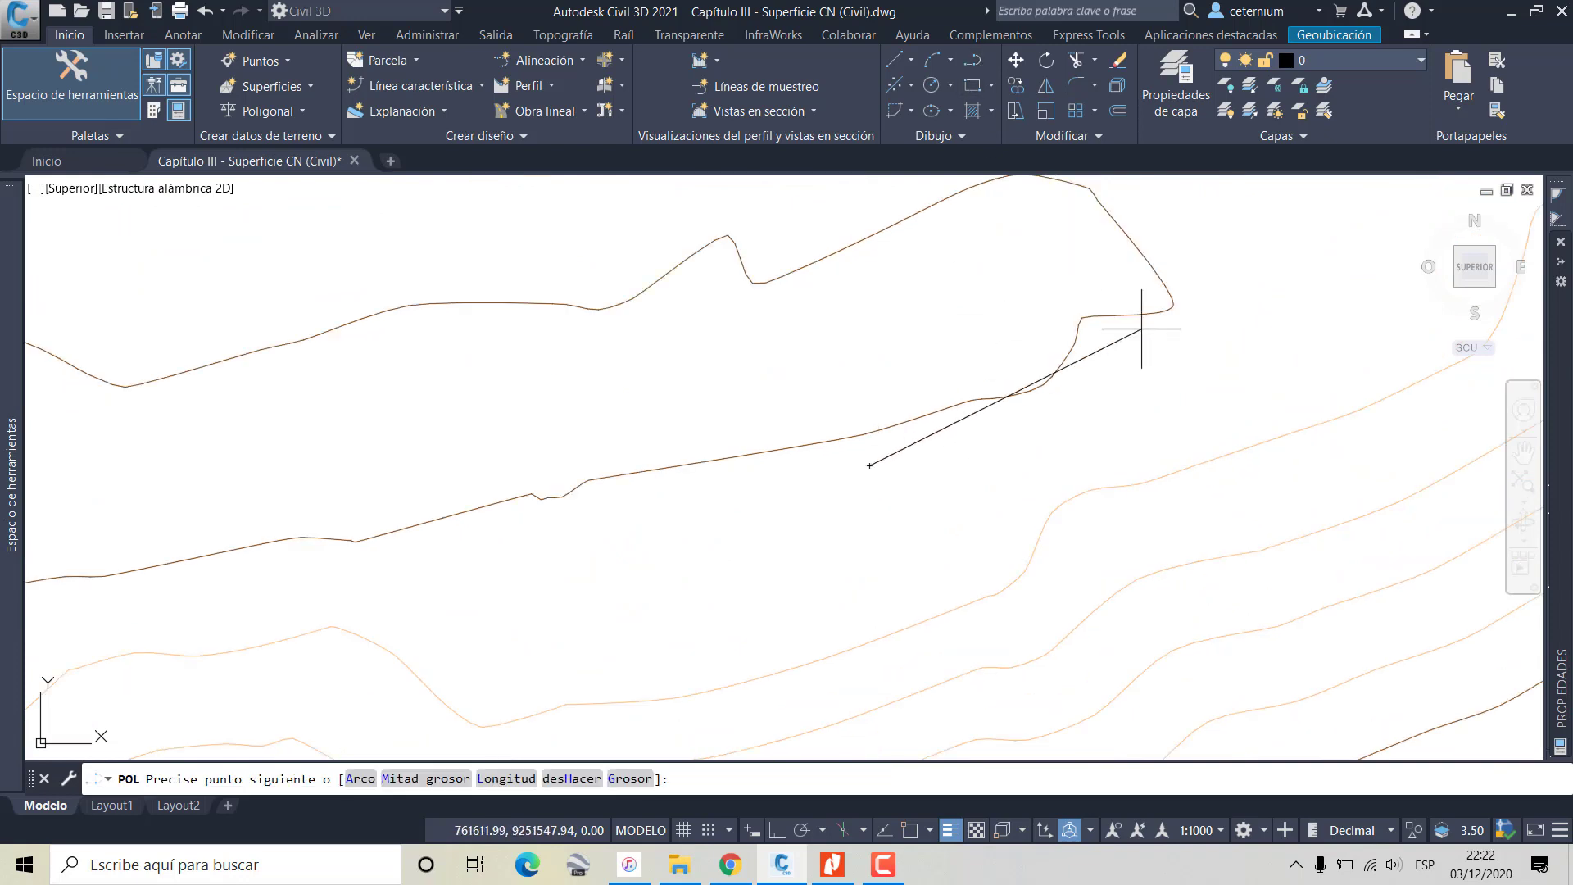
pyautogui.click(1229, 261)
pyautogui.press('Escape')
# Delete the temporary line and window-select the contour surface
pyautogui.scroll(2, 878, 404)
pyautogui.scroll(3, 684, 479)
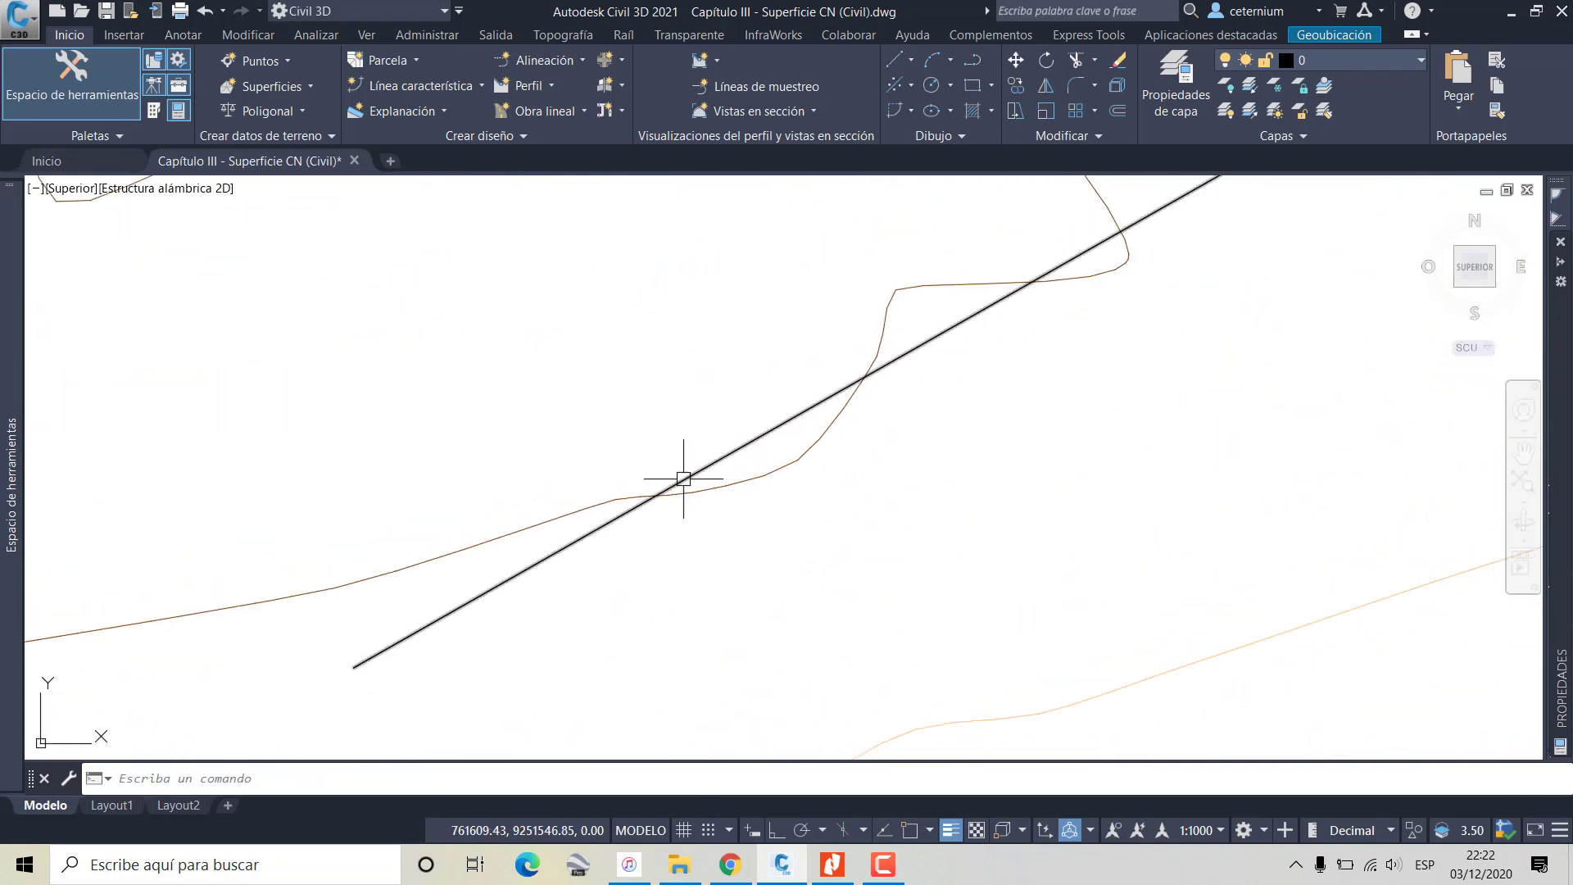
pyautogui.scroll(-4, 1121, 221)
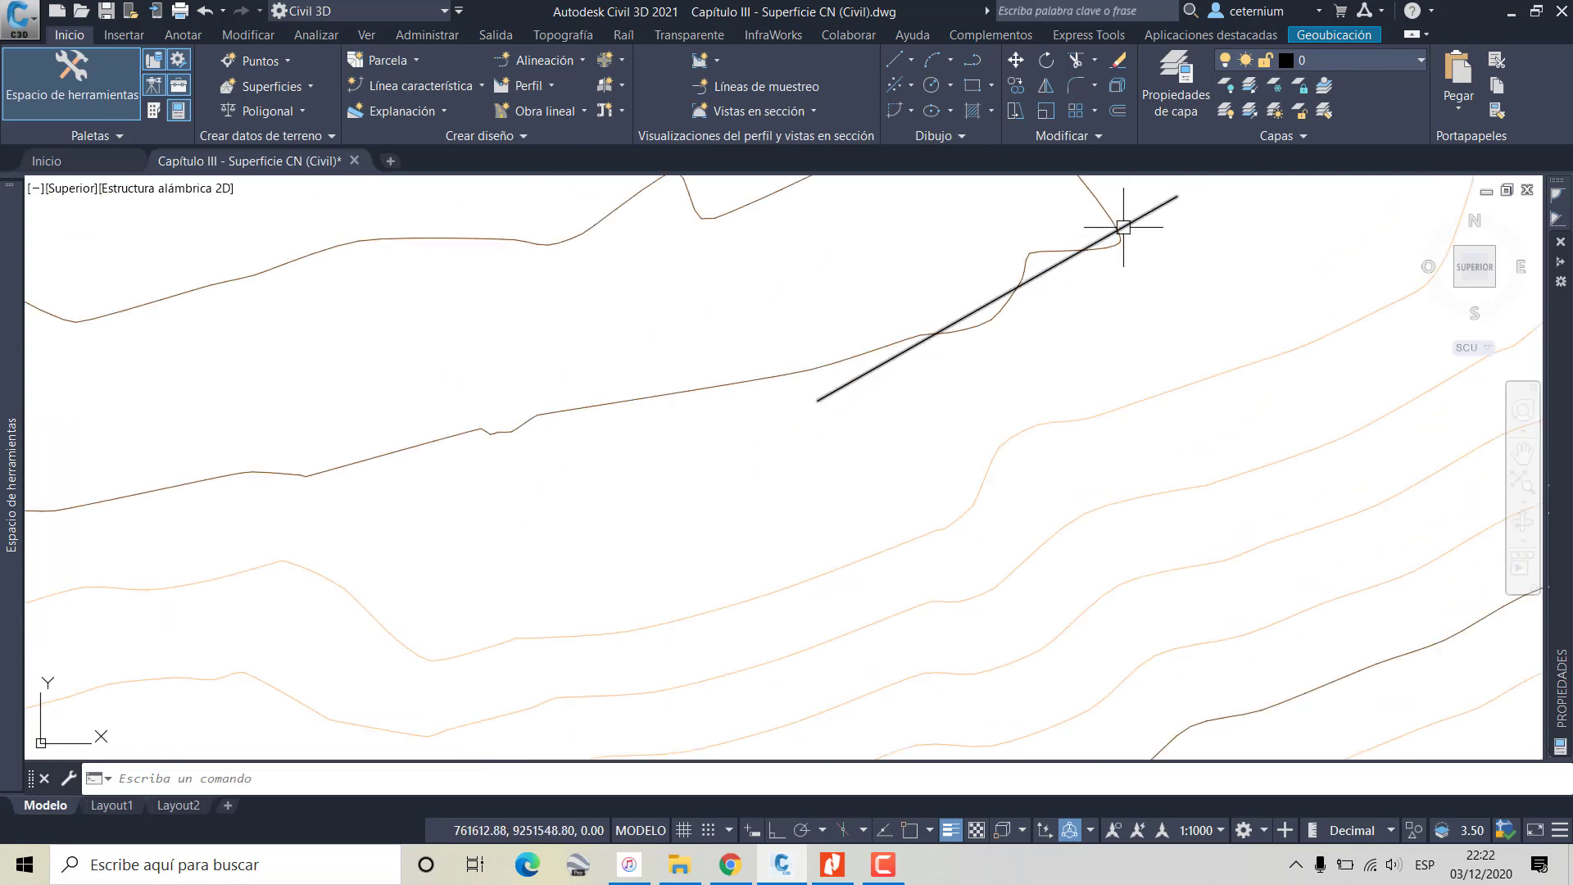
pyautogui.click(1117, 223)
pyautogui.moveTo(1118, 224); pyautogui.dragTo(970, 351, button='middle')
pyautogui.press('Delete')
pyautogui.click(987, 328)
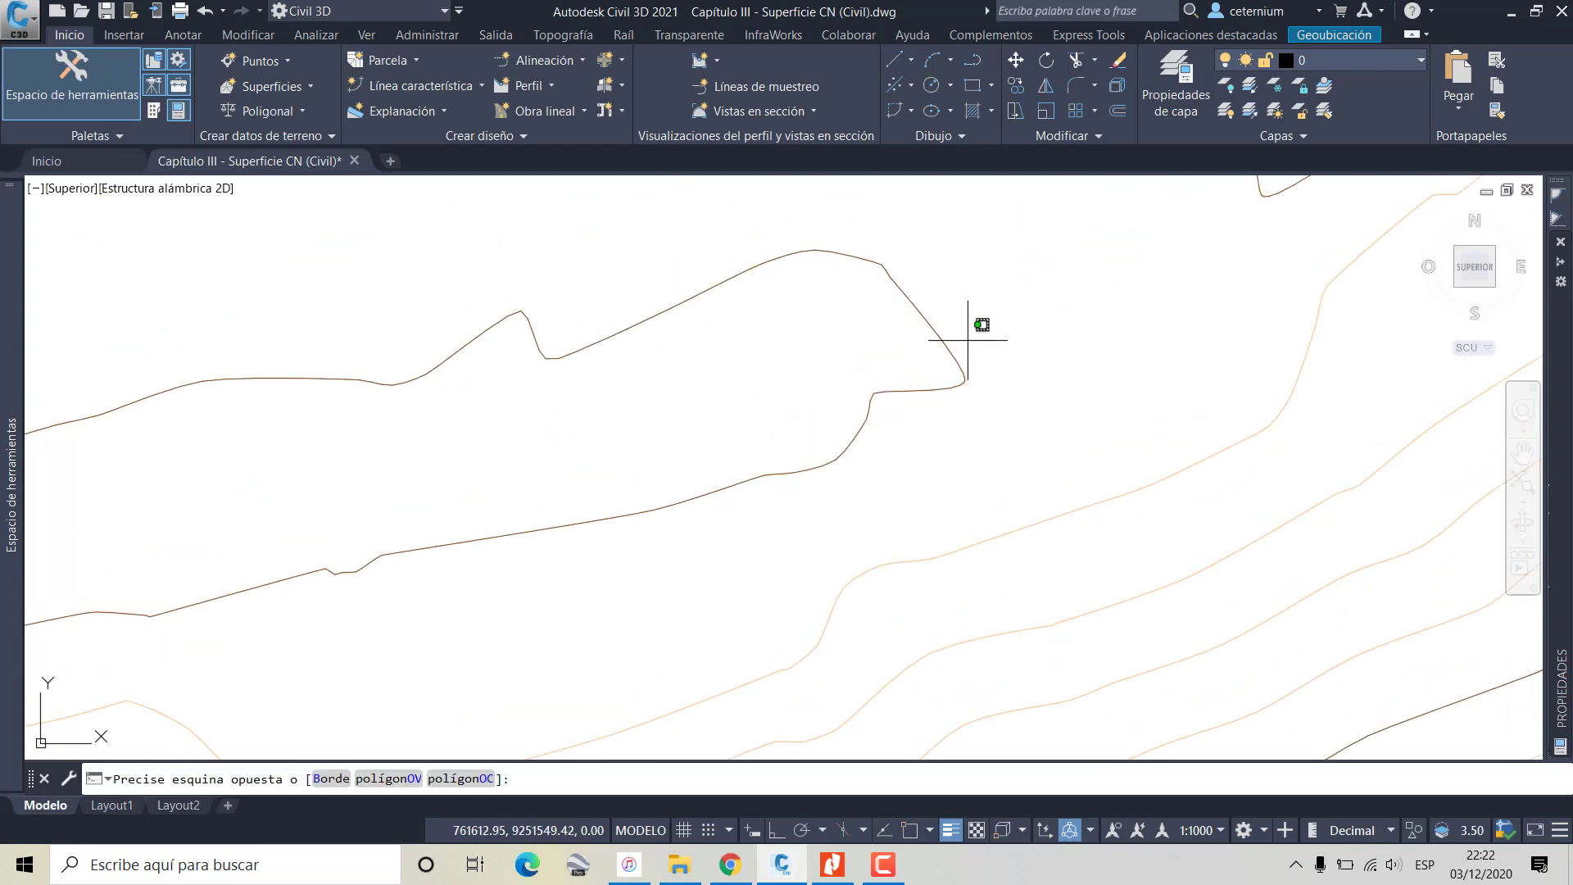
pyautogui.click(948, 347)
# Place Curva de nivel - Múltiple labels along a two-point line across the bottom contours
pyautogui.click(43, 113)
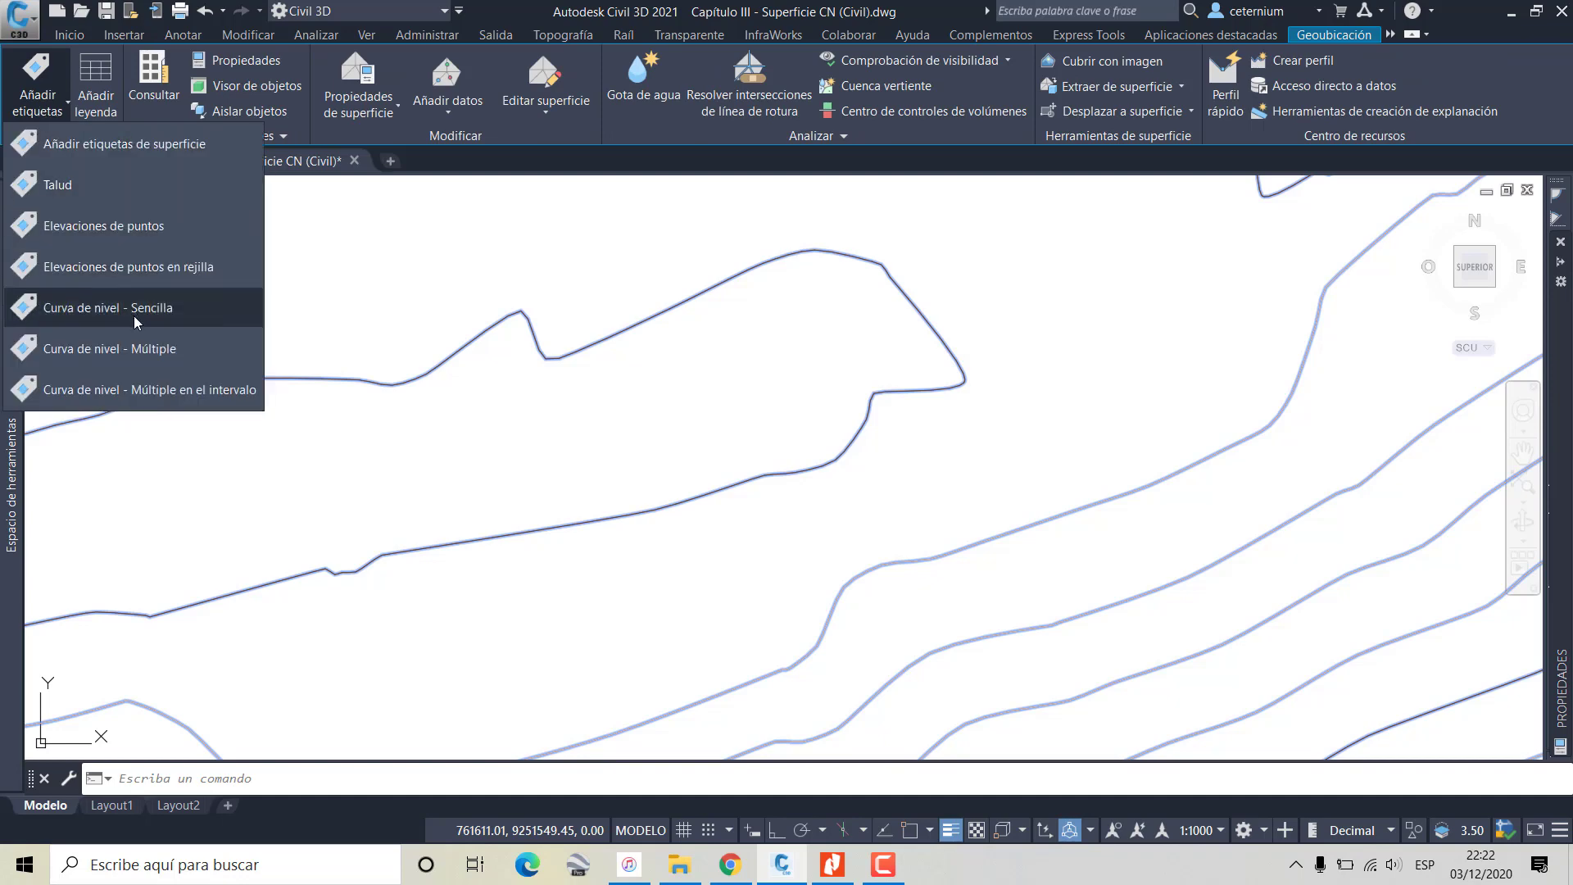
pyautogui.click(123, 354)
pyautogui.click(757, 504)
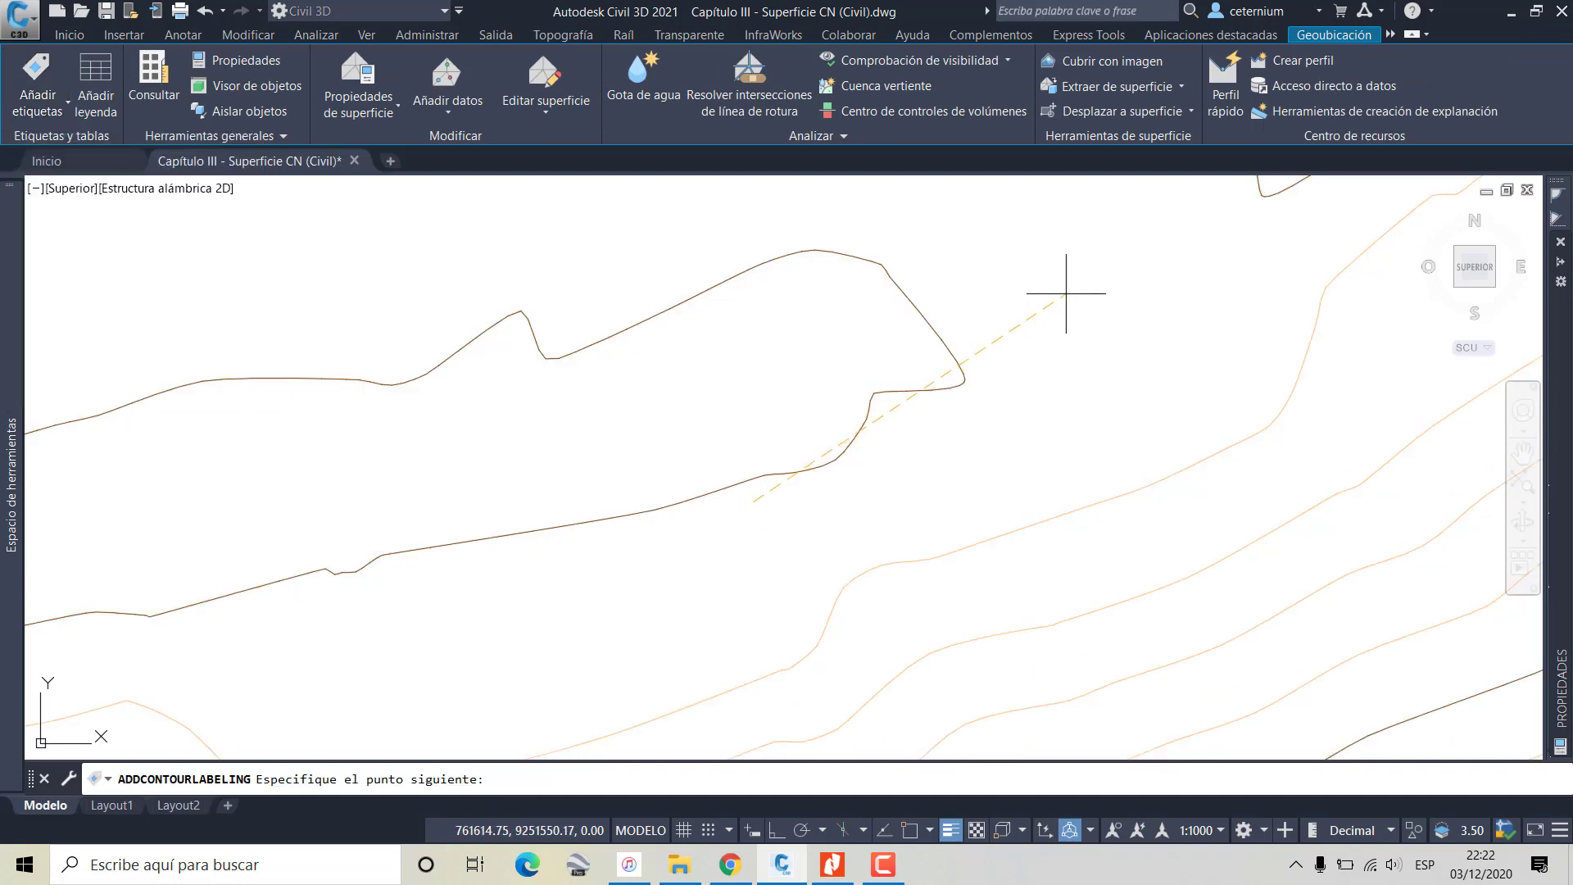
pyautogui.click(1065, 282)
pyautogui.scroll(-3, 1073, 270)
pyautogui.press('Return')
pyautogui.scroll(-2, 885, 357)
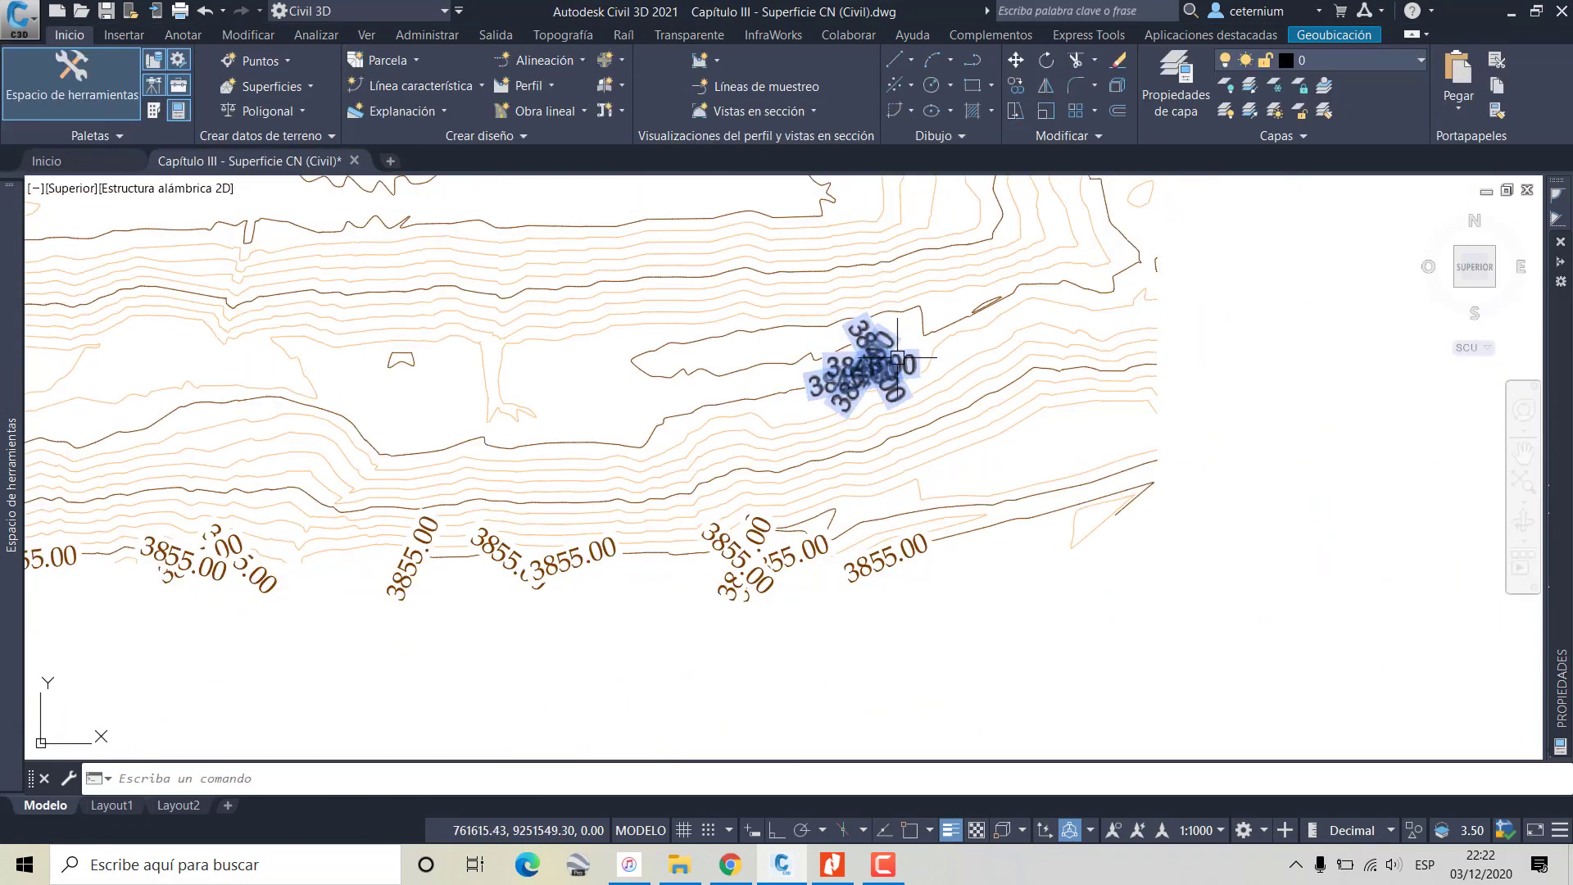
pyautogui.click(870, 366)
pyautogui.press('Escape')
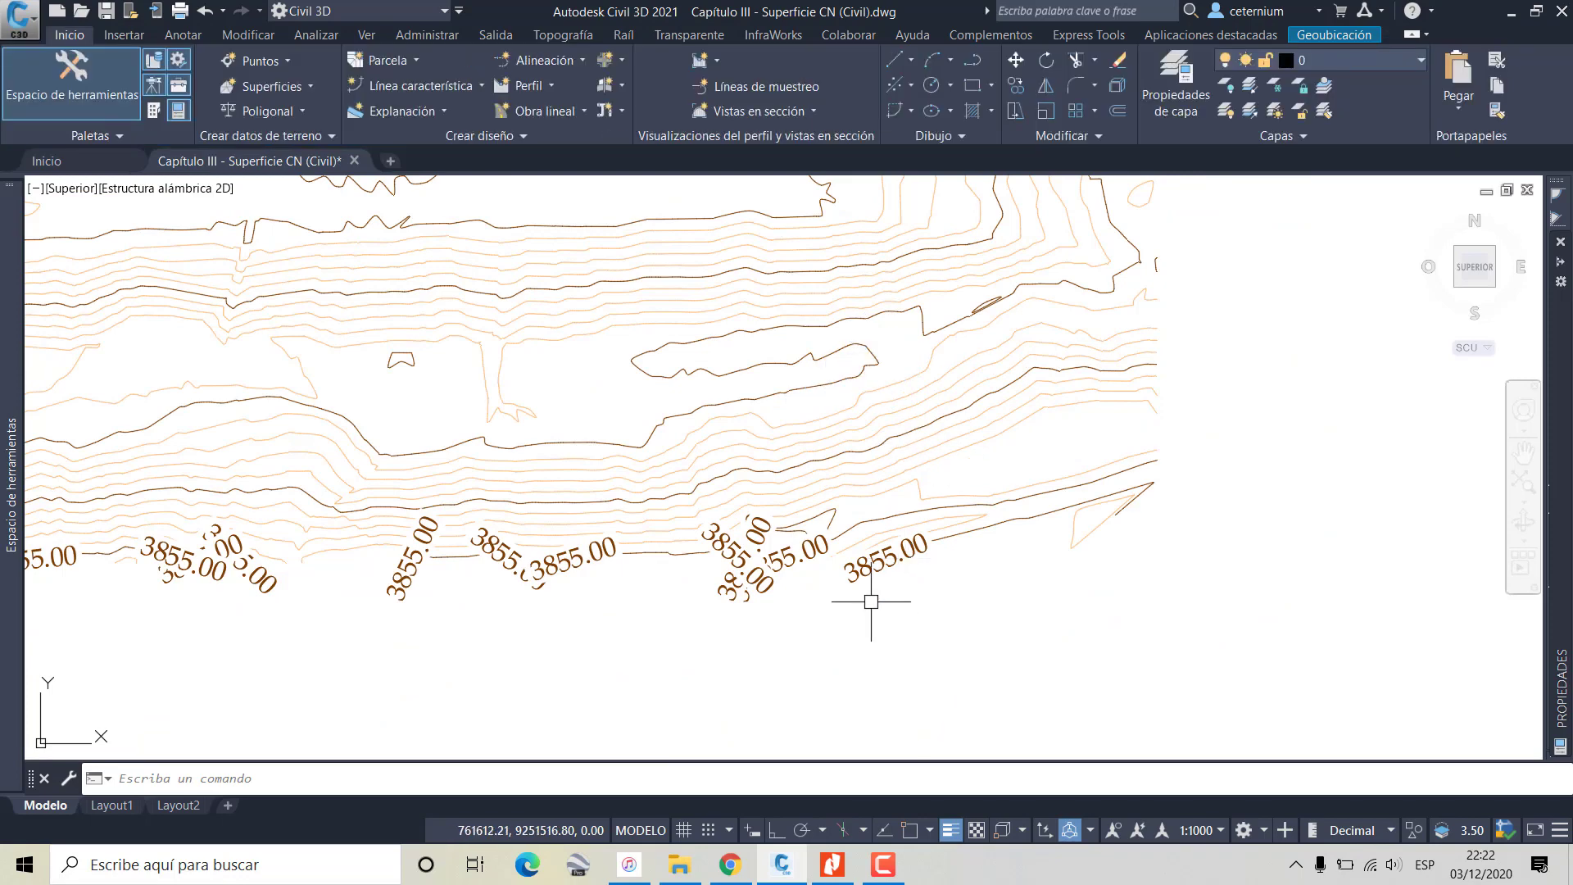
# Stretch the label line's end grip further so it labels 3860.00 down to 3840.00
pyautogui.click(852, 558)
pyautogui.click(1073, 556)
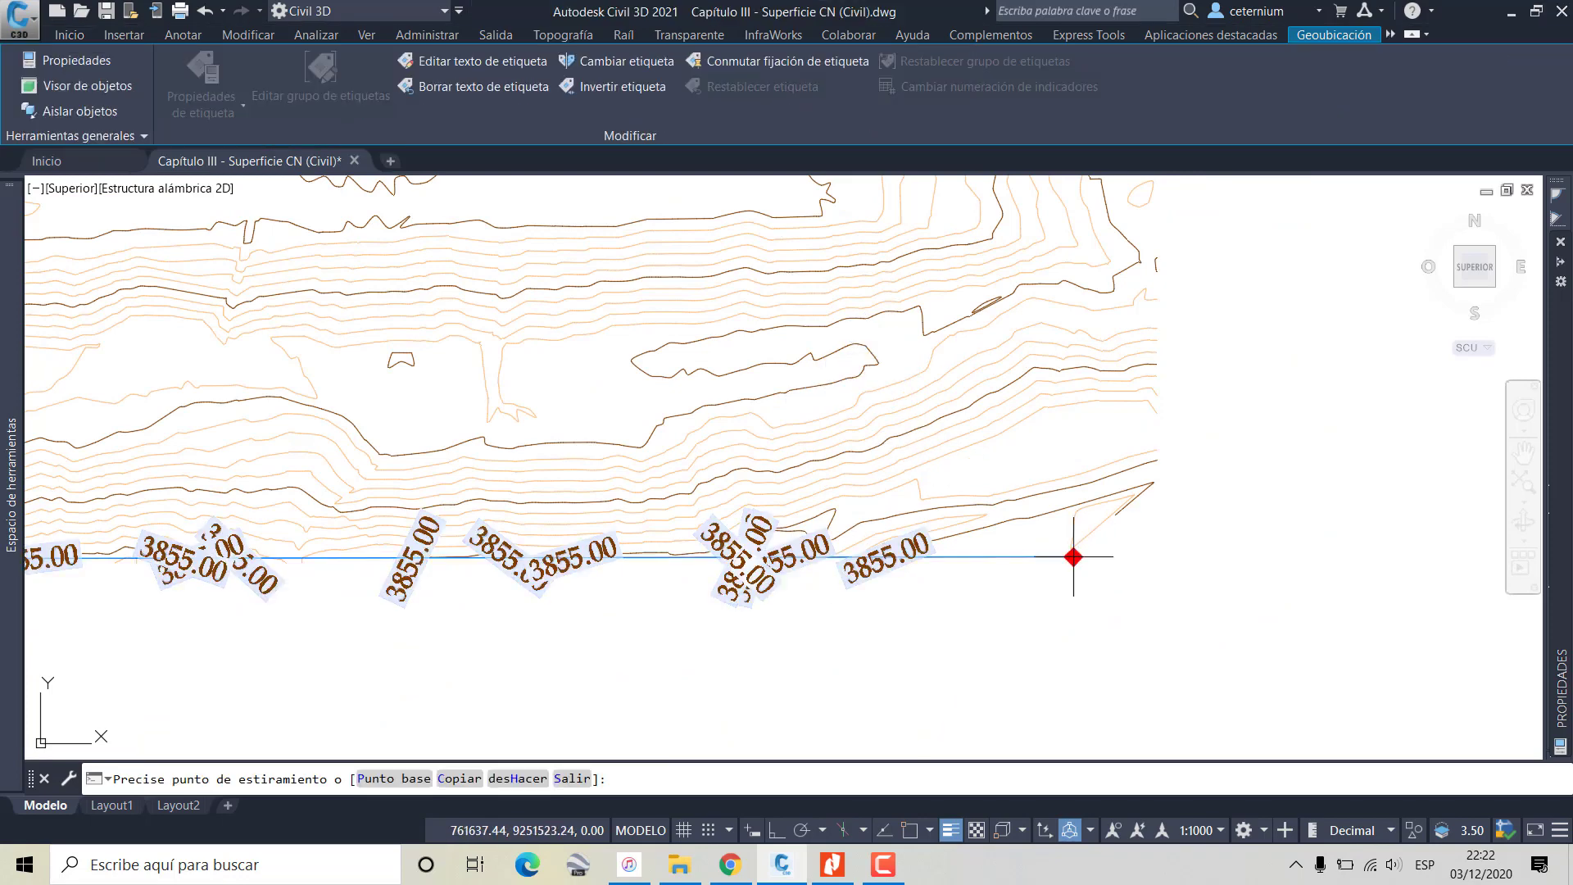
pyautogui.moveTo(383, 598); pyautogui.dragTo(1300, 502, button='middle')
pyautogui.moveTo(424, 499); pyautogui.dragTo(1079, 527, button='middle')
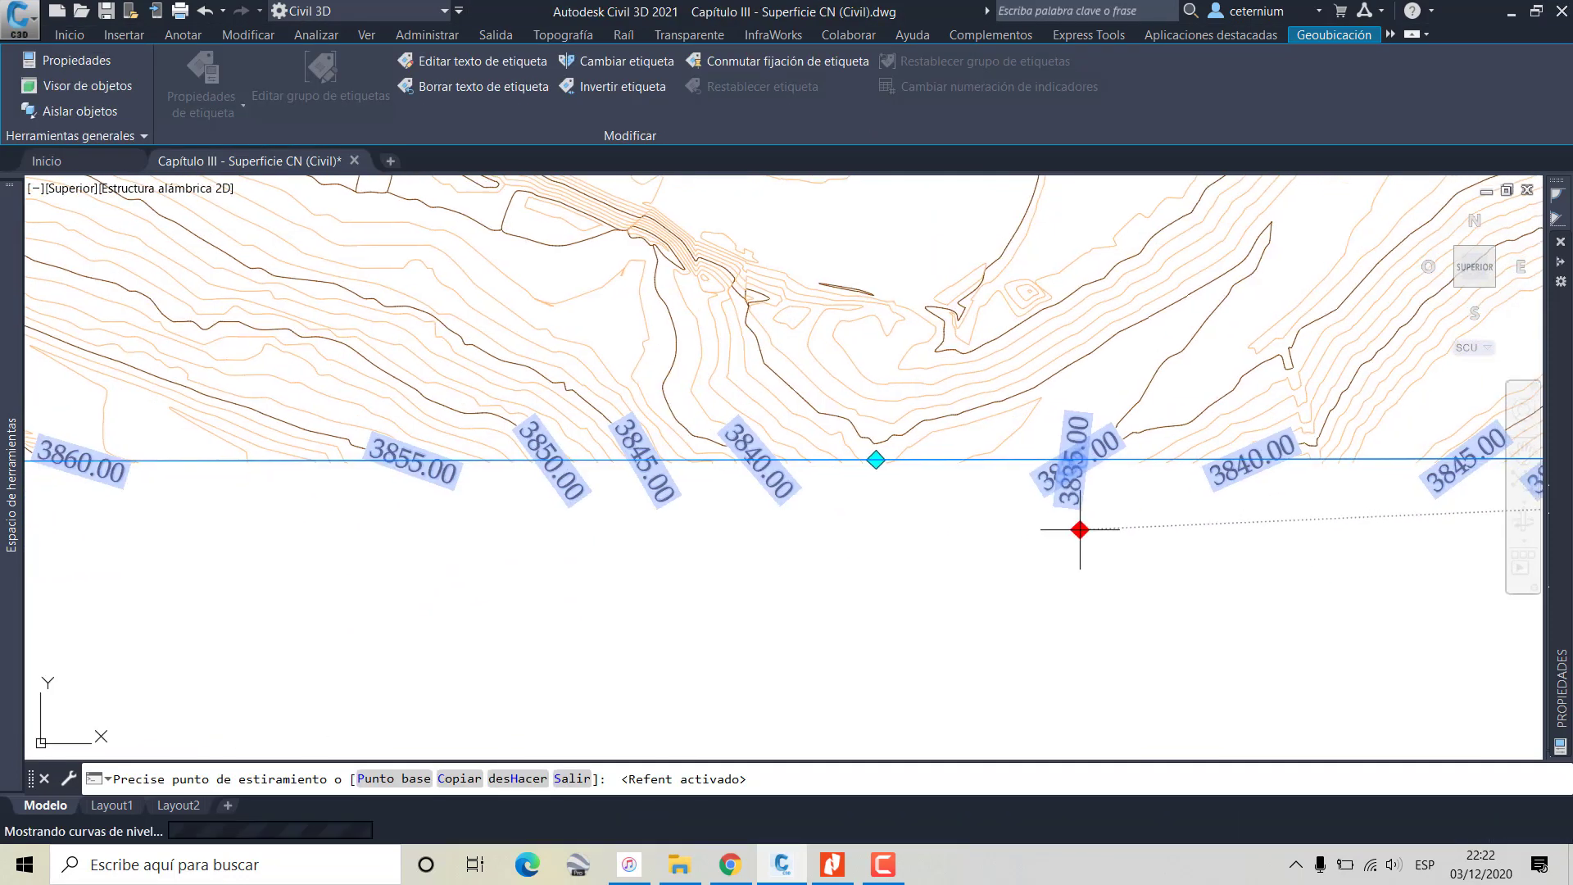
pyautogui.click(870, 457)
pyautogui.press('Escape')
pyautogui.scroll(-3, 868, 540)
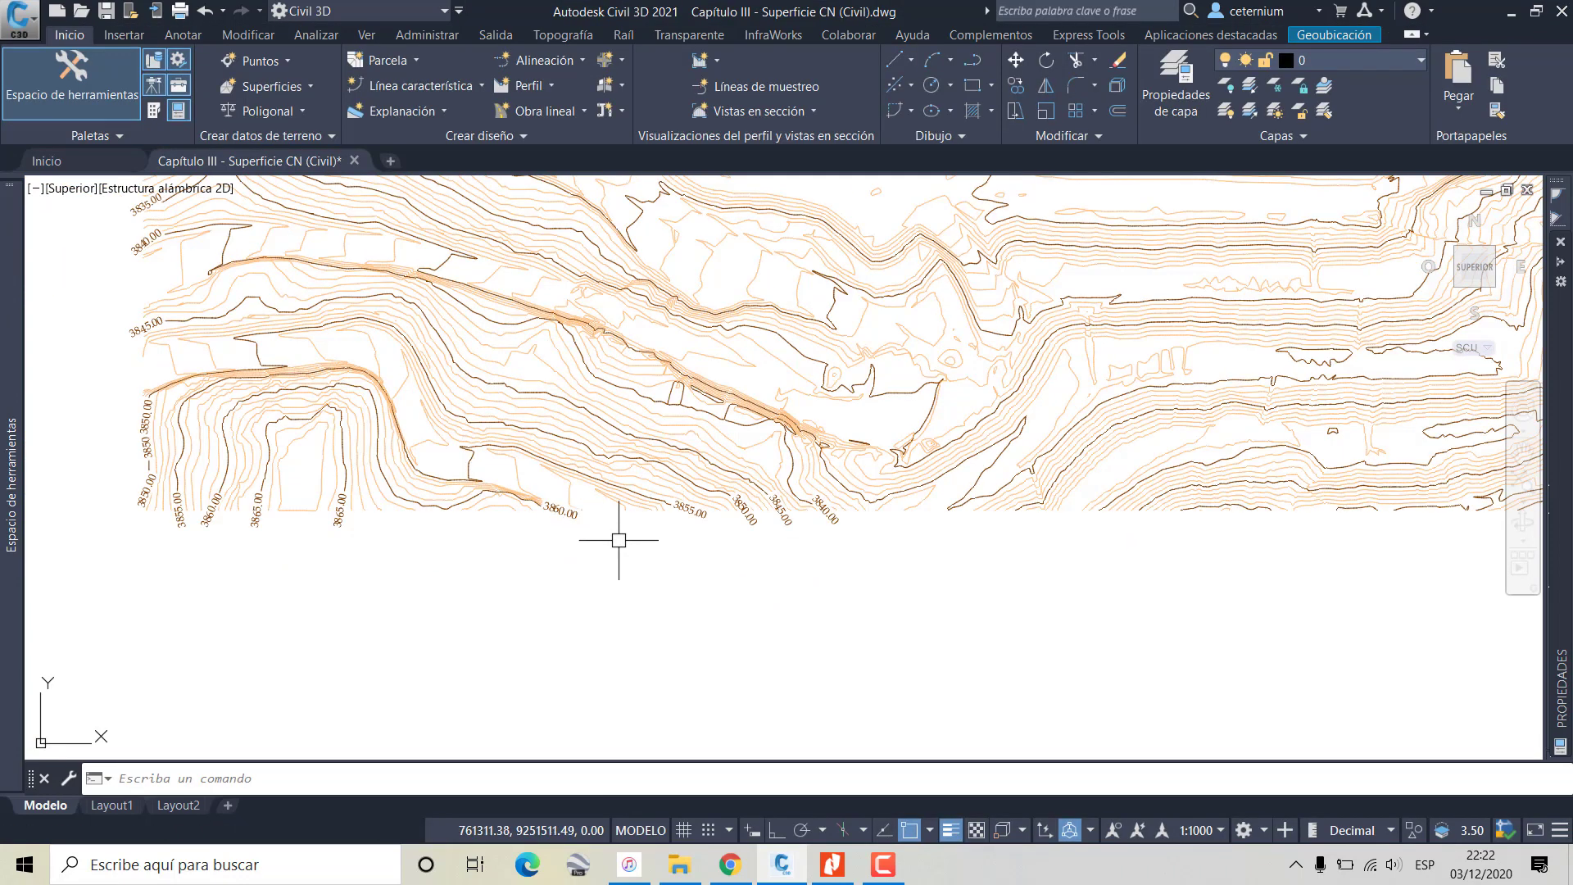
# Place single contour labels on the 3845.00, 3850.00 and 3855.00 contours along the bottom edge
pyautogui.click(540, 407)
pyautogui.click(36, 103)
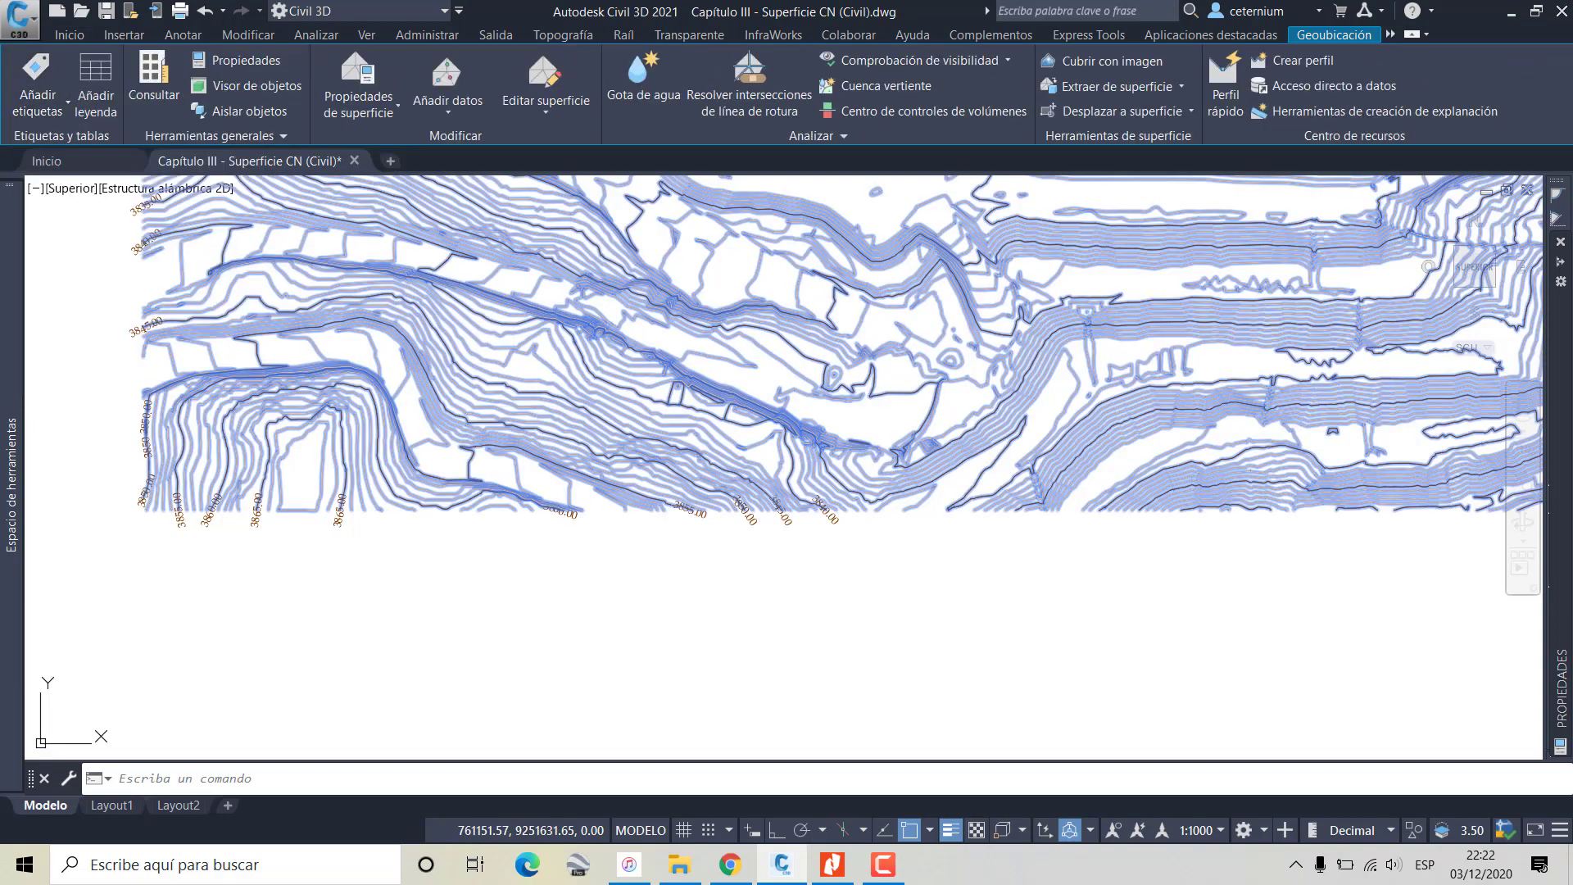
pyautogui.scroll(3, 913, 509)
pyautogui.scroll(3, 724, 488)
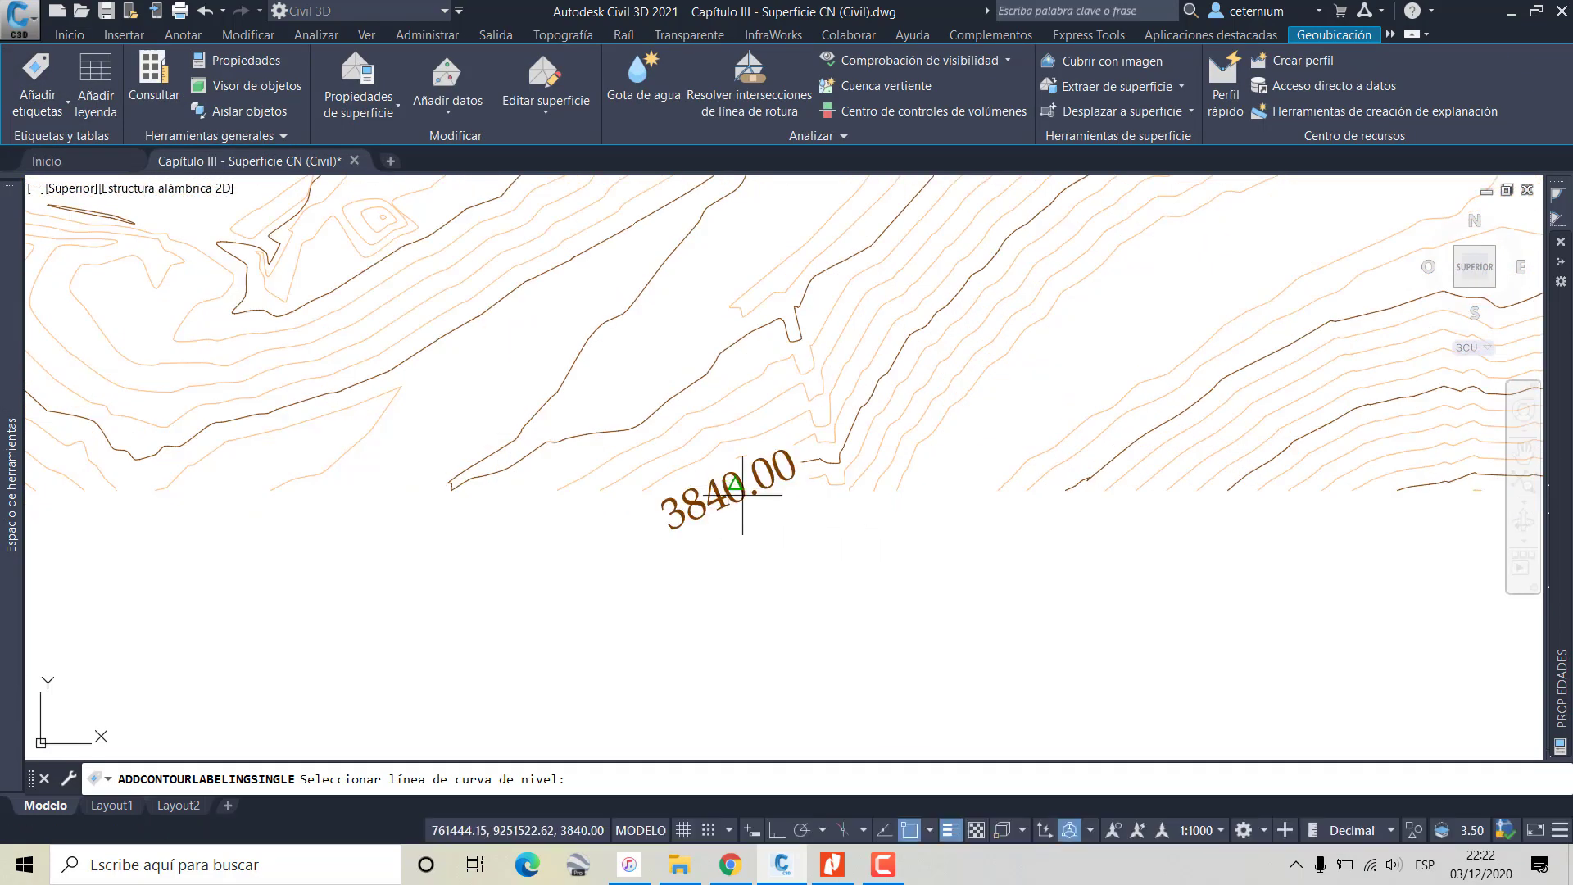
pyautogui.click(1062, 486)
pyautogui.click(1229, 485)
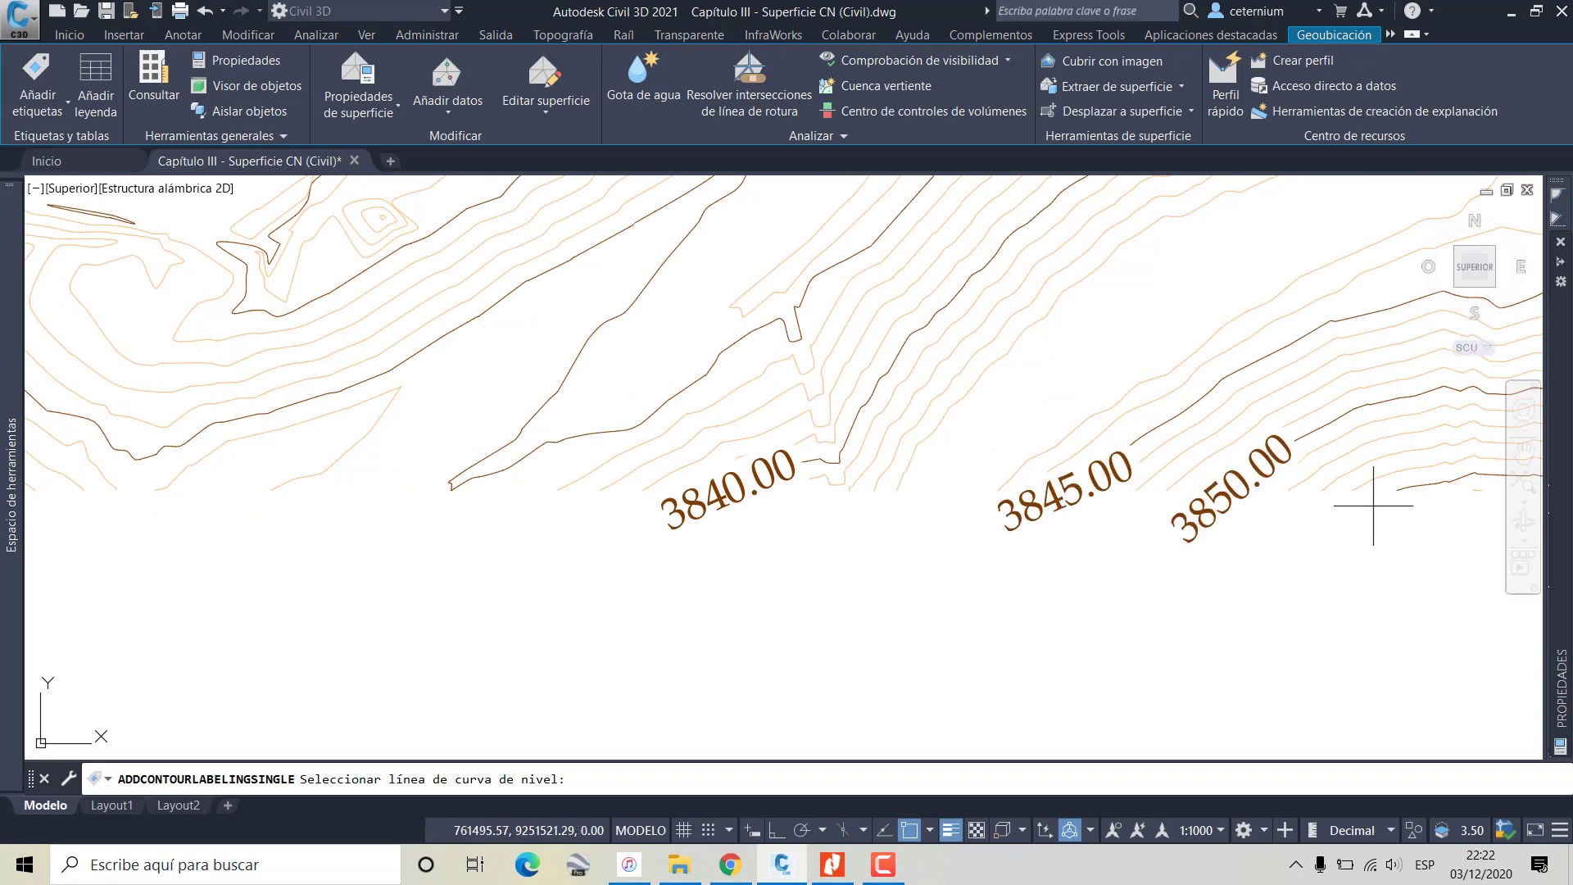
pyautogui.moveTo(1393, 512); pyautogui.dragTo(765, 509, button='middle')
pyautogui.click(810, 515)
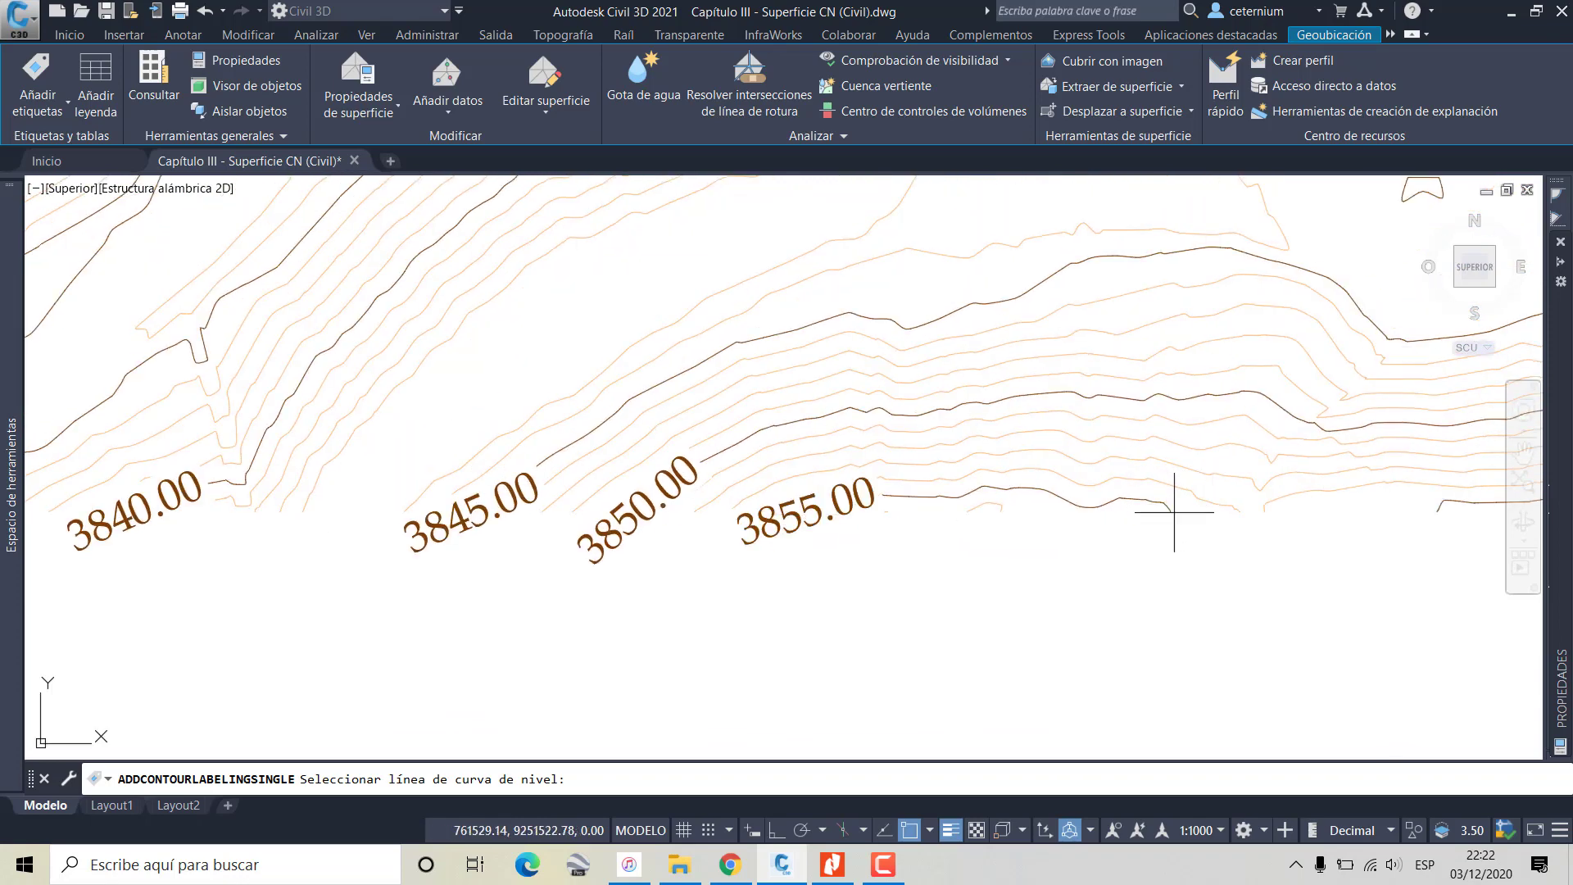
pyautogui.moveTo(1173, 512); pyautogui.dragTo(898, 509, button='middle')
pyautogui.click(973, 511)
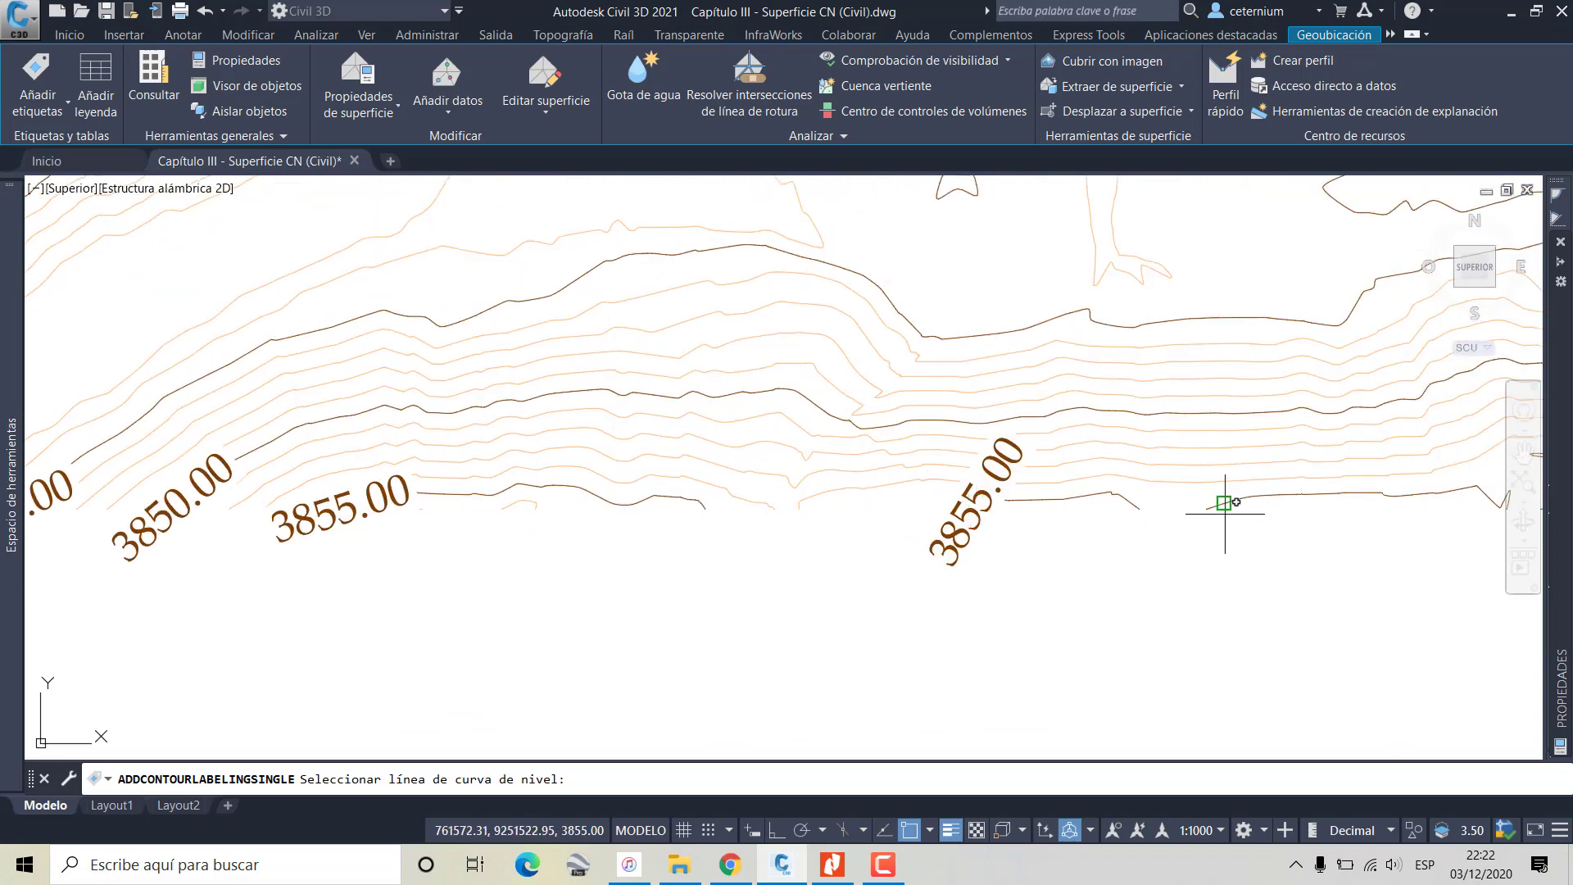
pyautogui.moveTo(1224, 503); pyautogui.dragTo(562, 572, button='middle')
pyautogui.click(867, 559)
# Label the 3845.00 and 3840.00 contours along the right edge and finish labelling
pyautogui.scroll(-5, 969, 603)
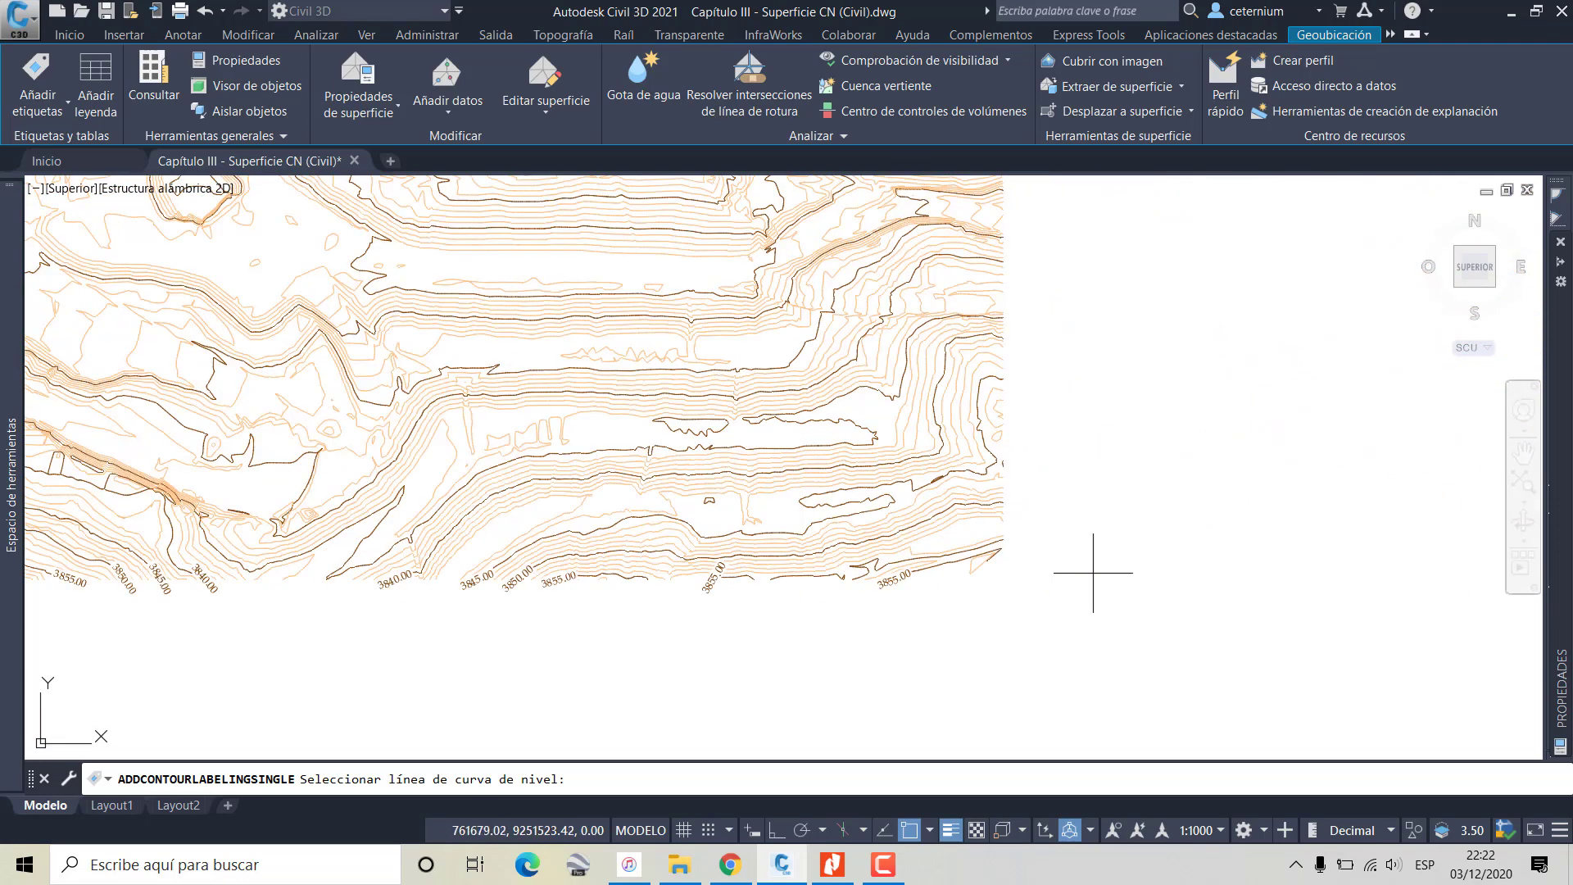
pyautogui.scroll(2, 1081, 459)
pyautogui.scroll(3, 978, 444)
pyautogui.click(904, 468)
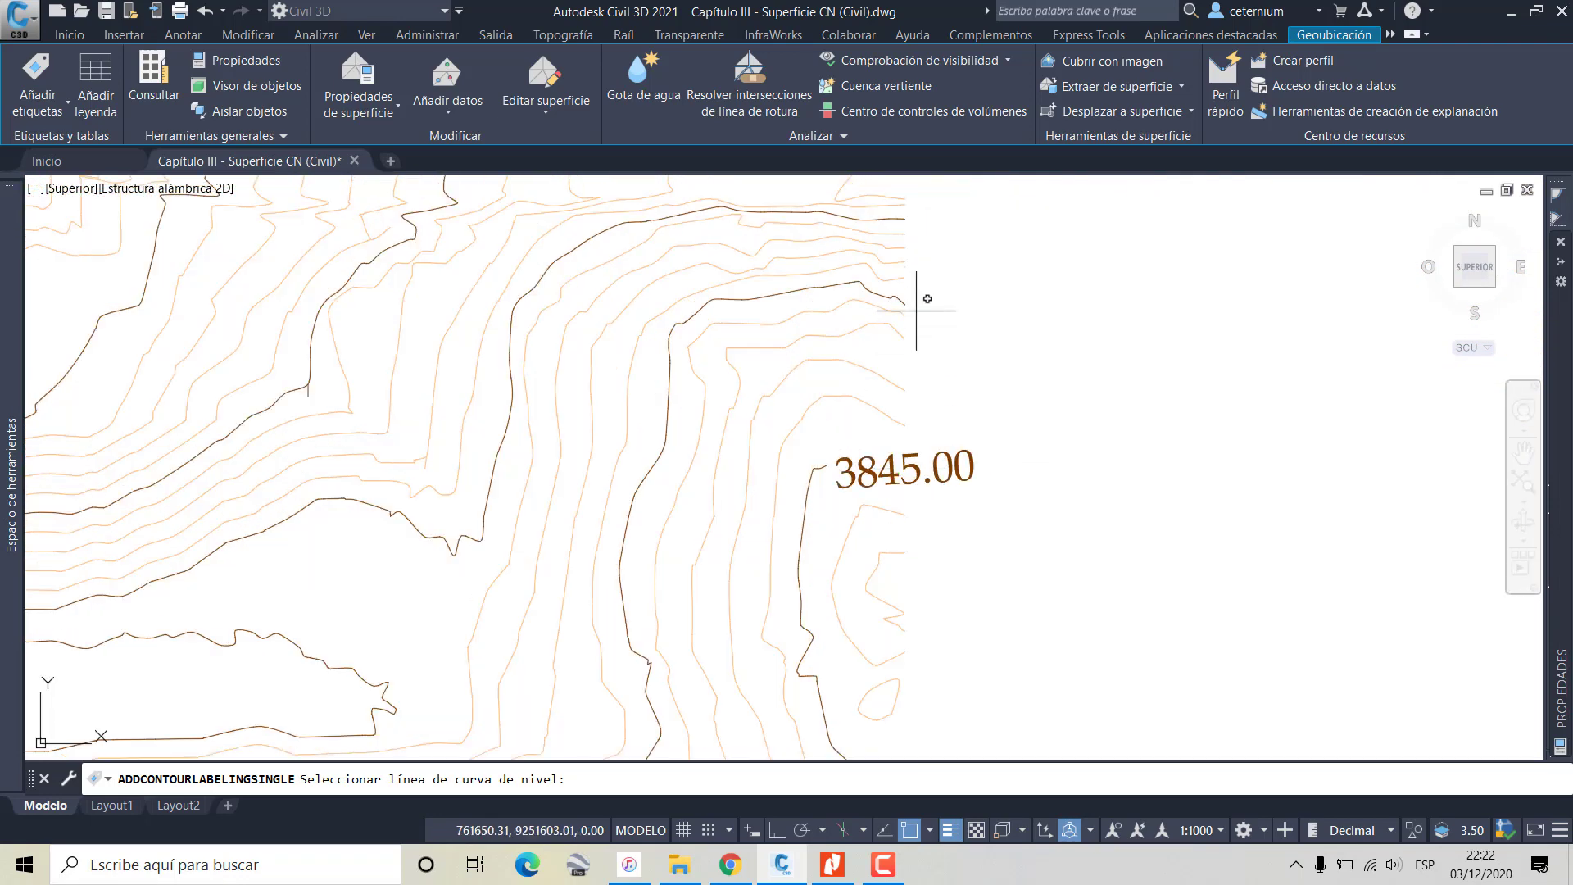
pyautogui.click(901, 299)
pyautogui.moveTo(950, 246); pyautogui.dragTo(967, 428, button='middle')
pyautogui.scroll(-3, 983, 426)
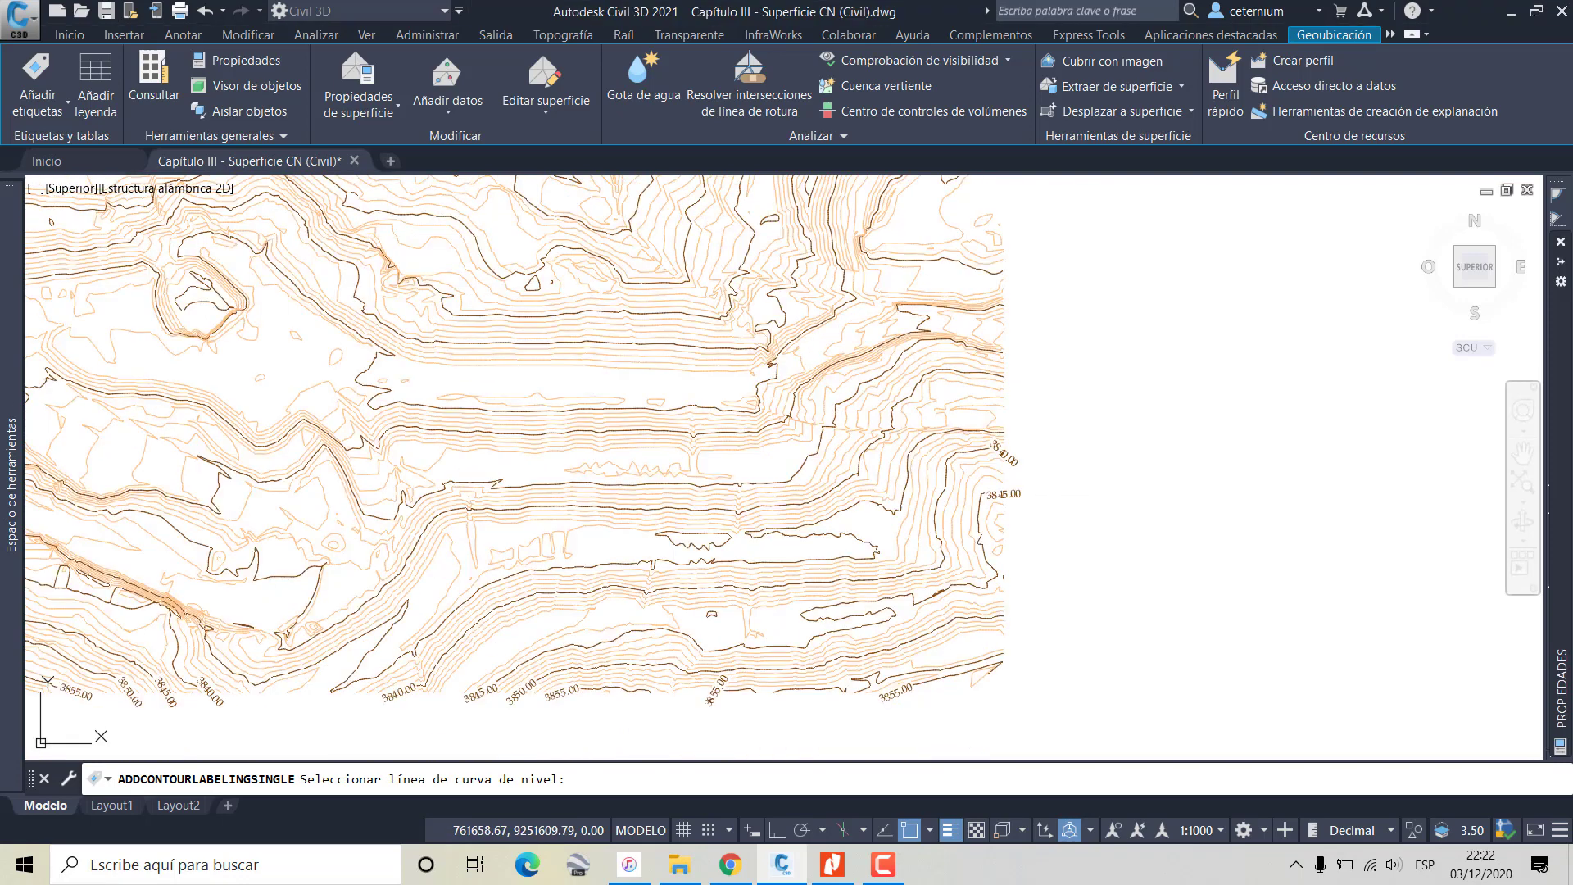
pyautogui.scroll(-3, 1105, 409)
pyautogui.press('Return')
pyautogui.moveTo(1106, 411); pyautogui.dragTo(1099, 407, button='middle')
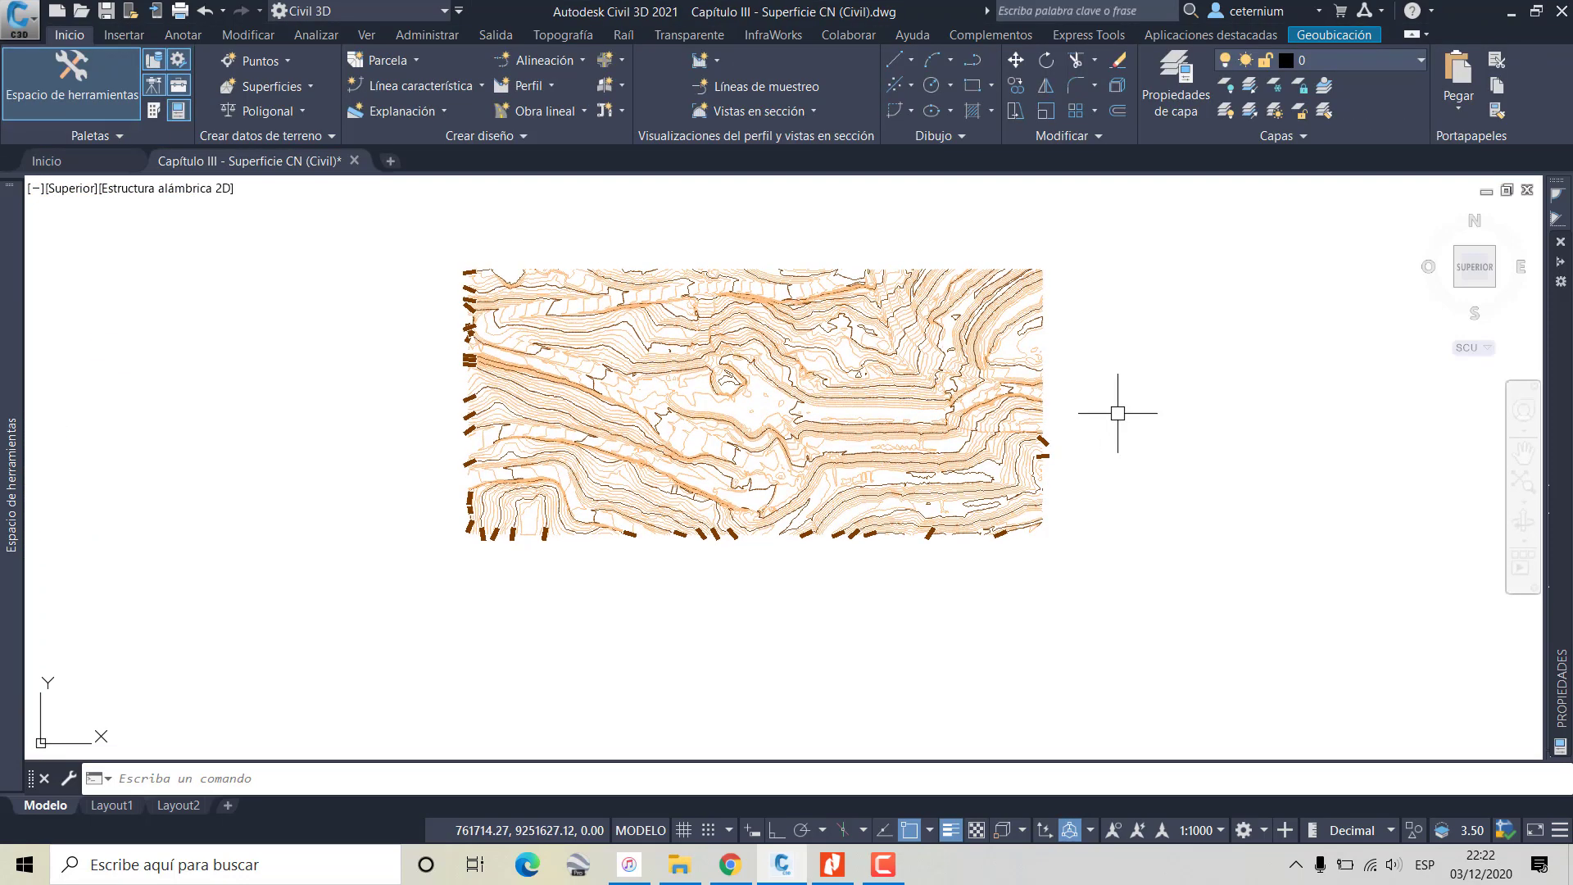
pyautogui.middleClick(1119, 411)
pyautogui.middleClick(1119, 412)
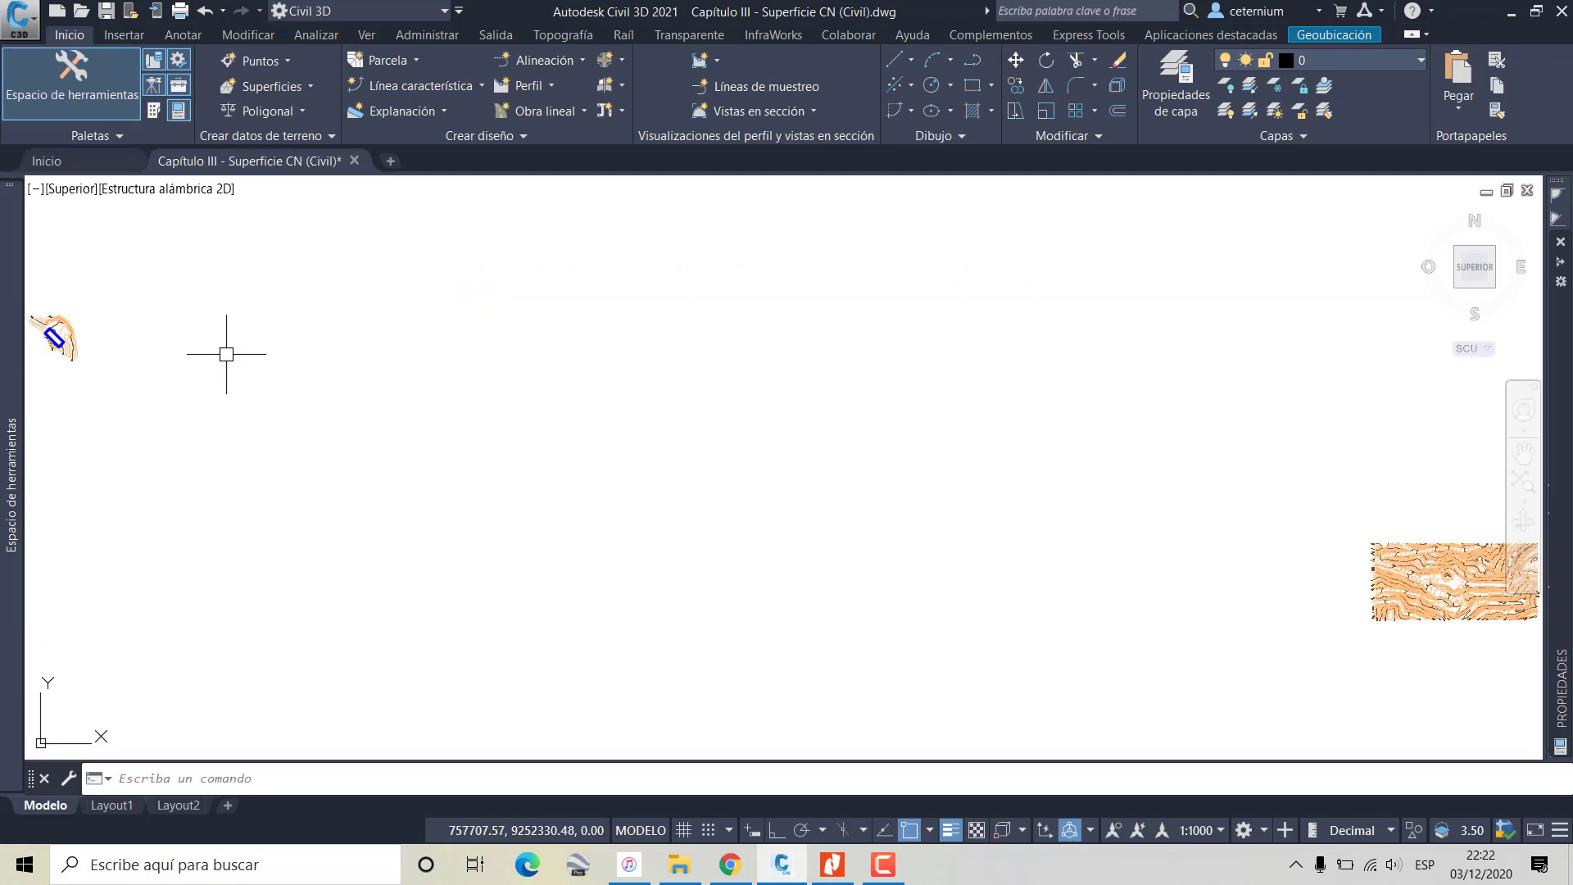
pyautogui.moveTo(999, 490); pyautogui.dragTo(679, 442, button='middle')
pyautogui.scroll(-3, 1187, 519)
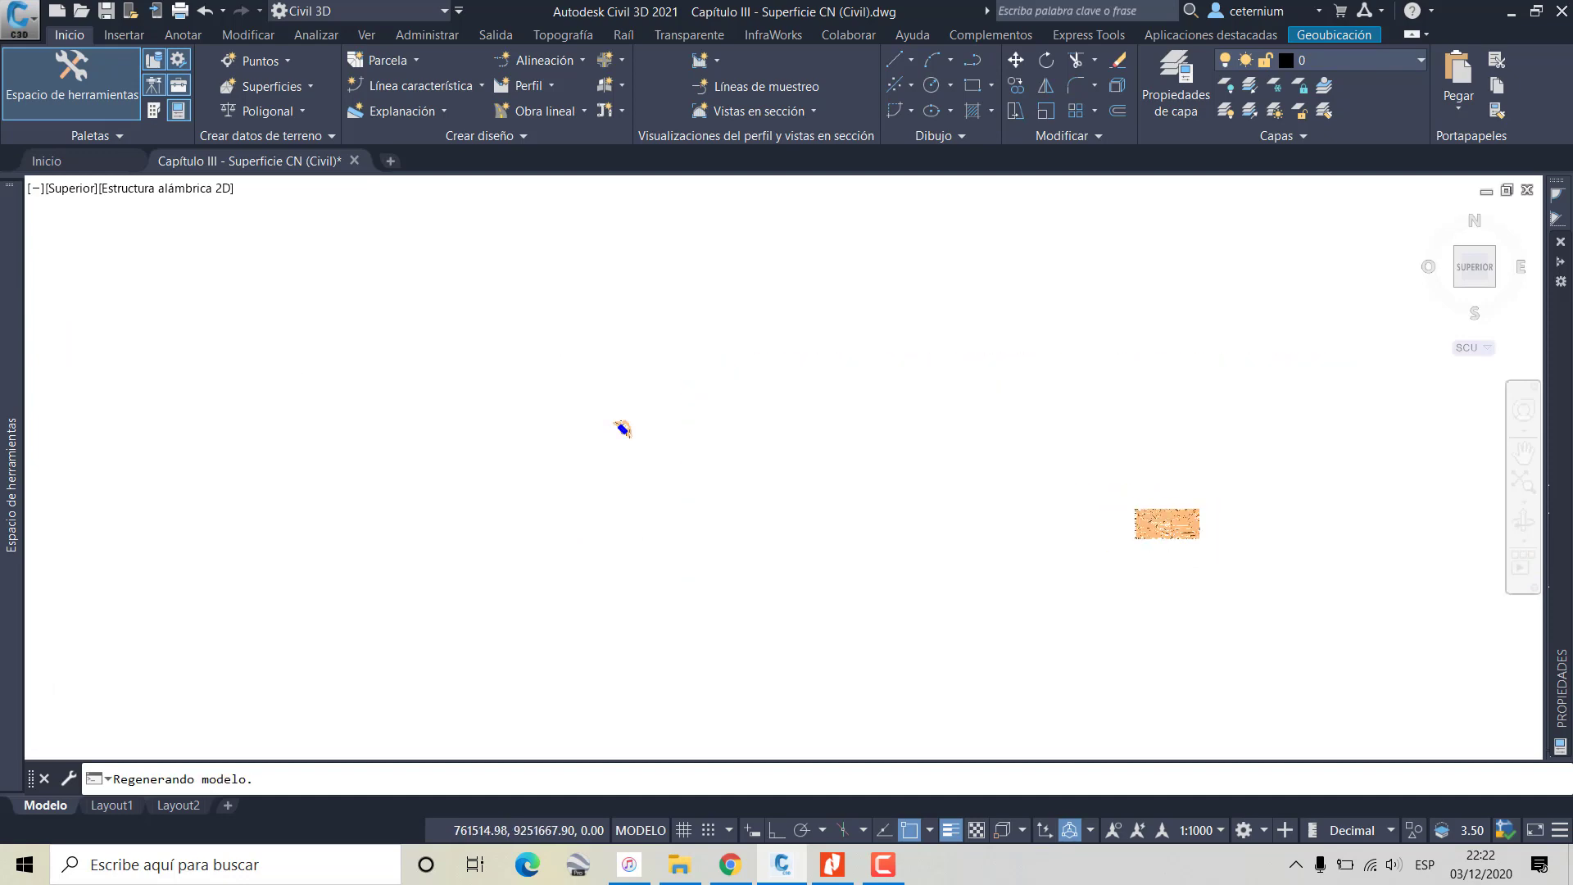
pyautogui.scroll(4, 1188, 516)
pyautogui.scroll(4, 1188, 516)
pyautogui.middleClick(1065, 446)
pyautogui.middleClick(1065, 447)
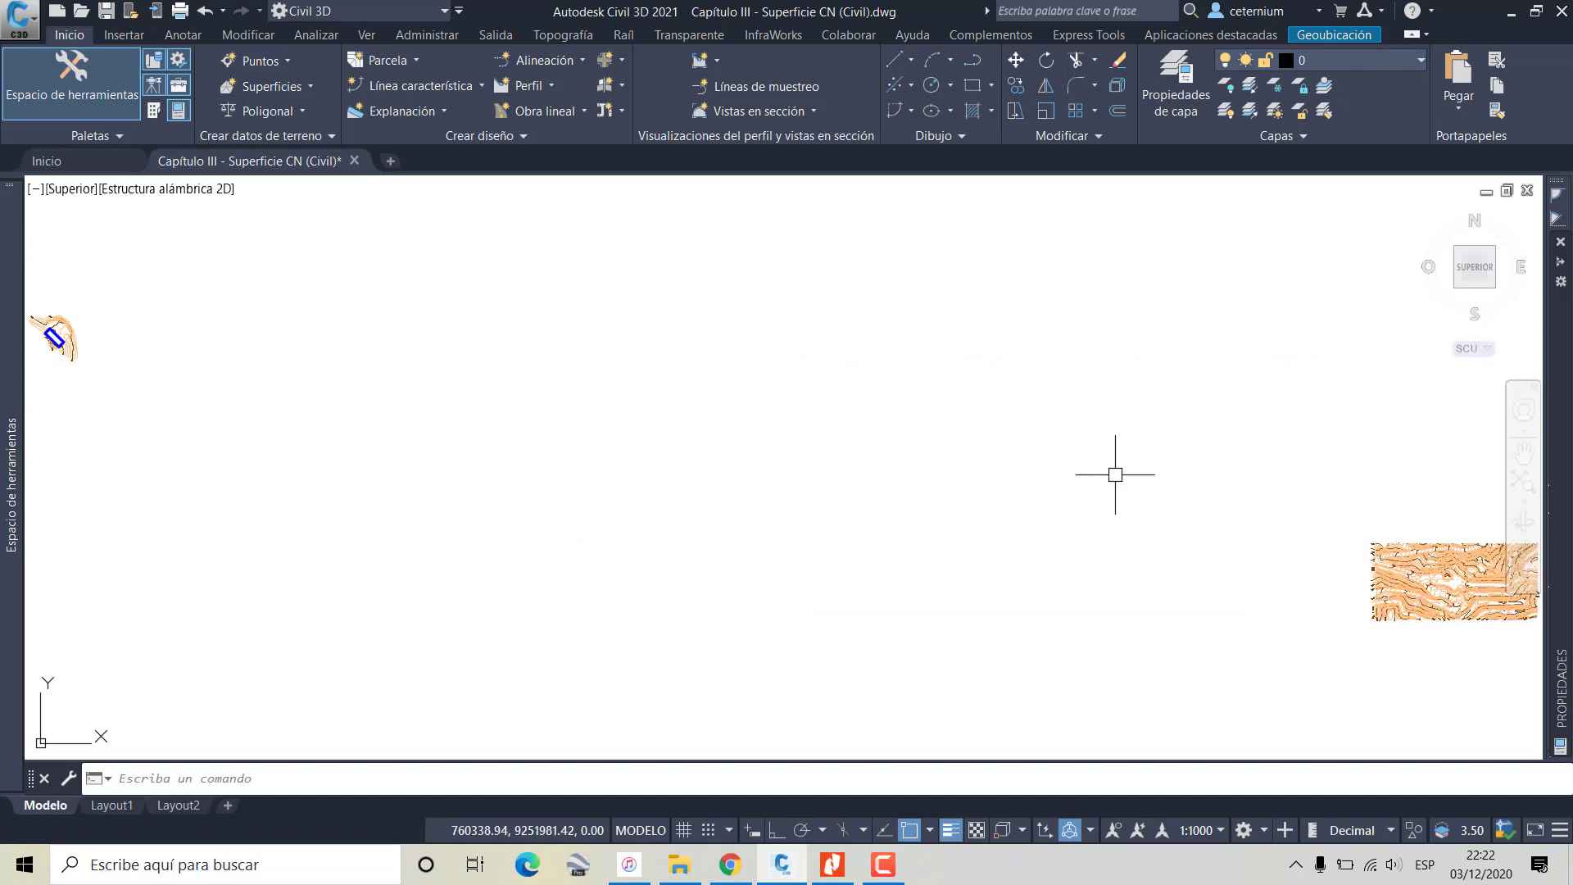
pyautogui.moveTo(1115, 475); pyautogui.dragTo(783, 393, button='middle')
pyautogui.scroll(5, 1183, 481)
pyautogui.scroll(2, 1065, 508)
pyautogui.moveTo(852, 529)
pyautogui.mouseDown(button='middle')
pyautogui.moveTo(833, 530)
pyautogui.moveTo(876, 521)
pyautogui.mouseUp(button='middle')
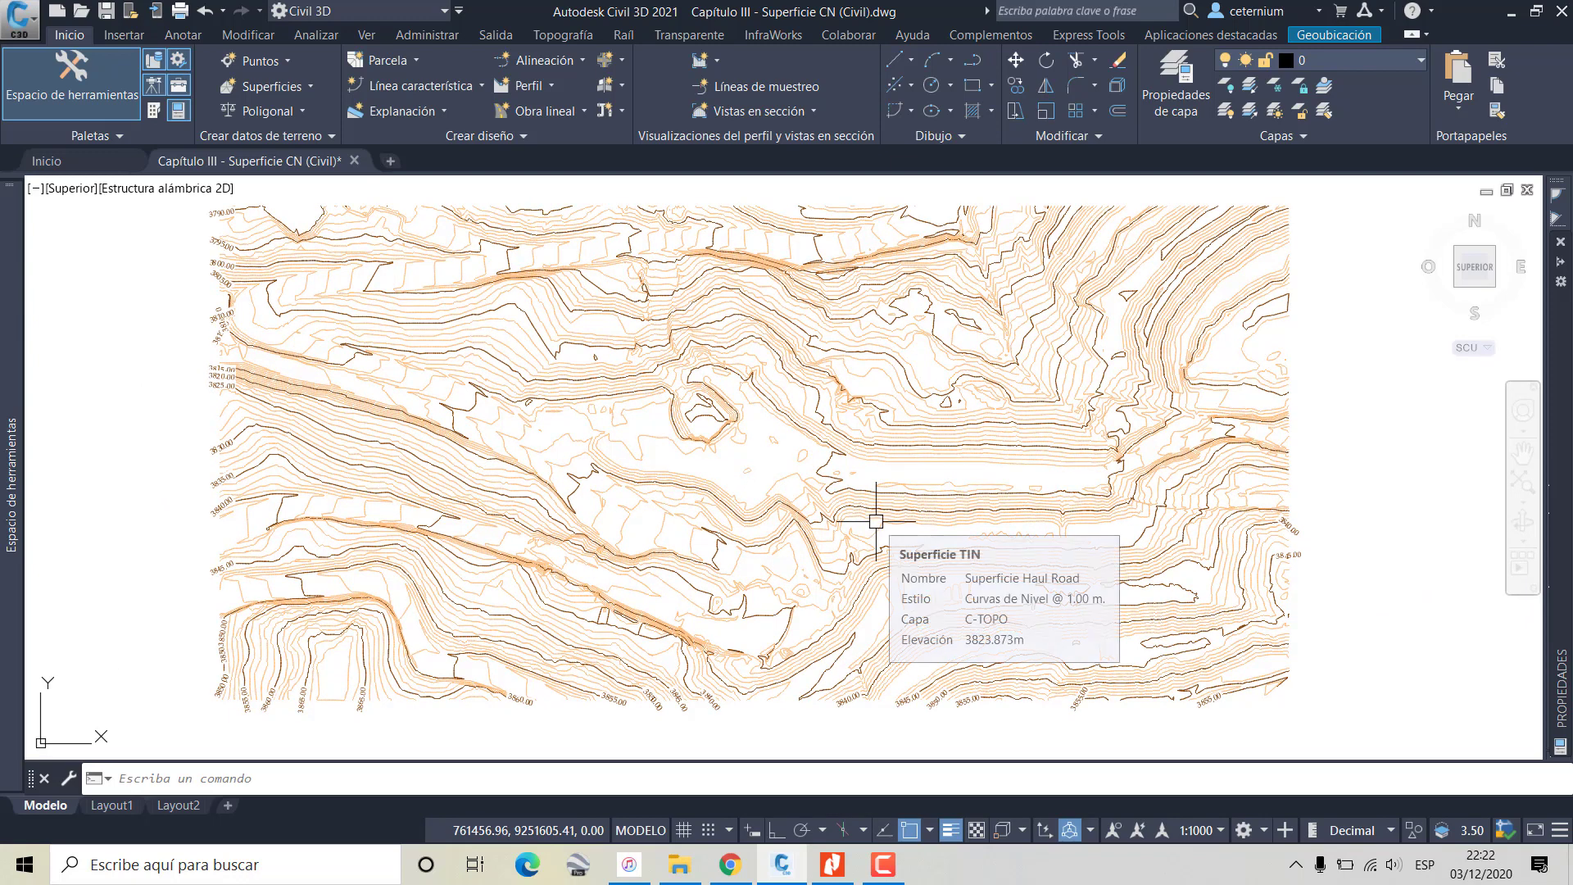